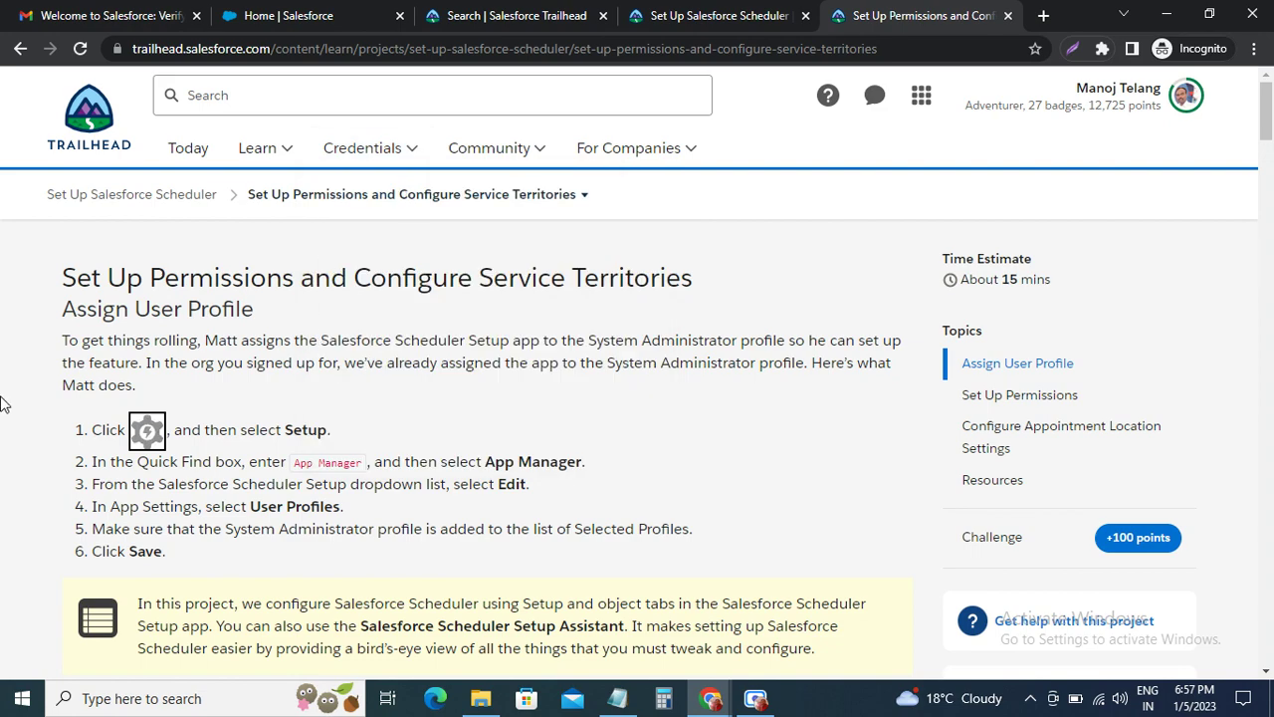
Launch the hands-on org from the Verify Step section of the Set Up Permissions and Configure Service Territories page.
drag(67, 279, 715, 291)
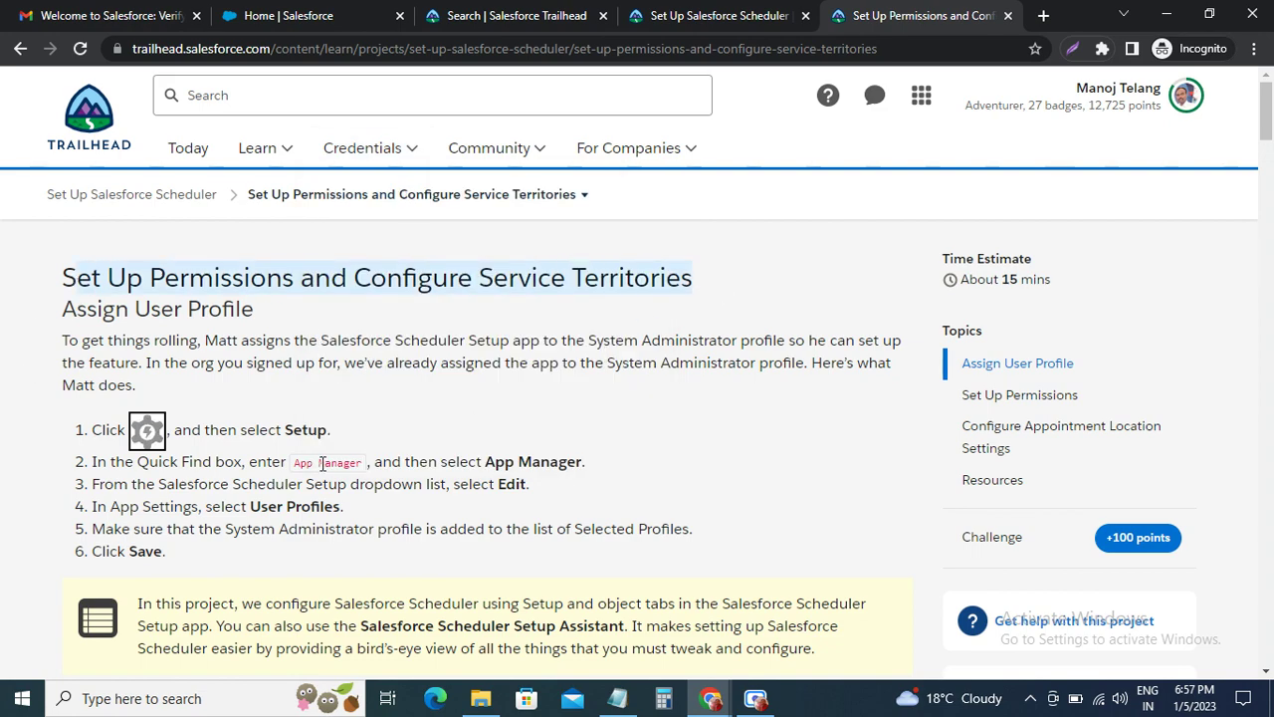
scroll(359, 439, down, 1)
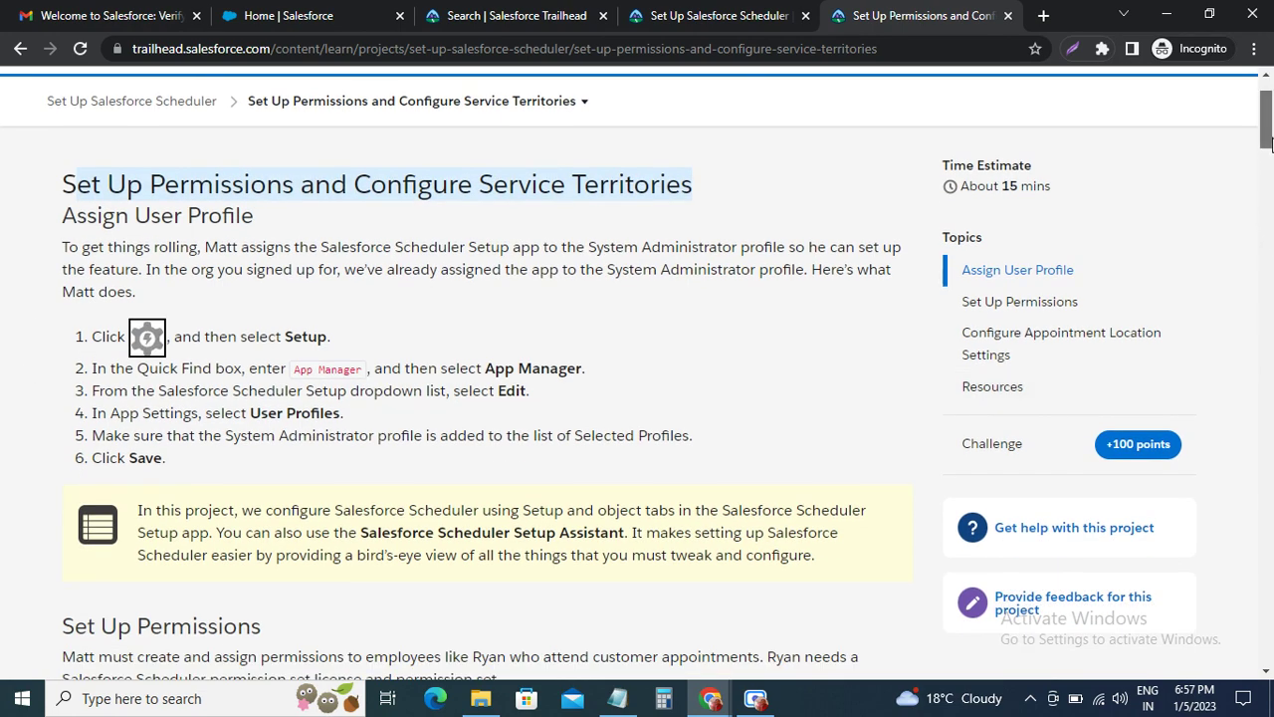
drag(1267, 129, 1257, 627)
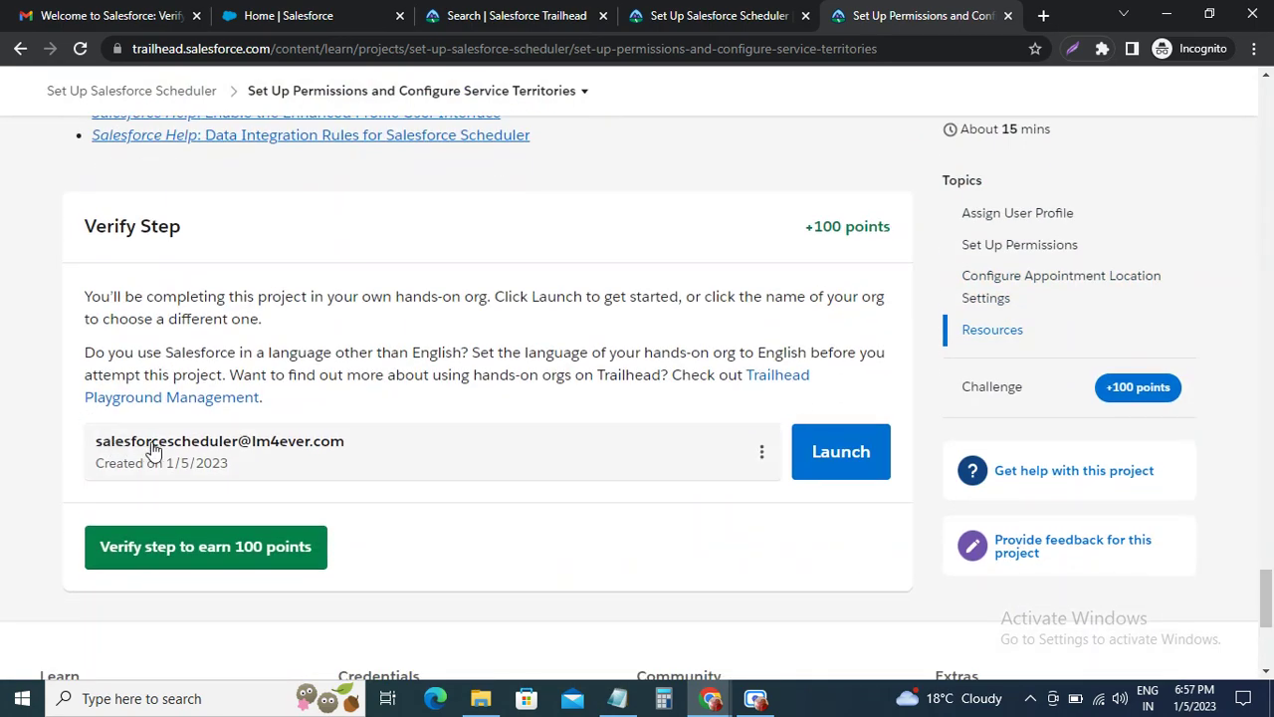
click(844, 450)
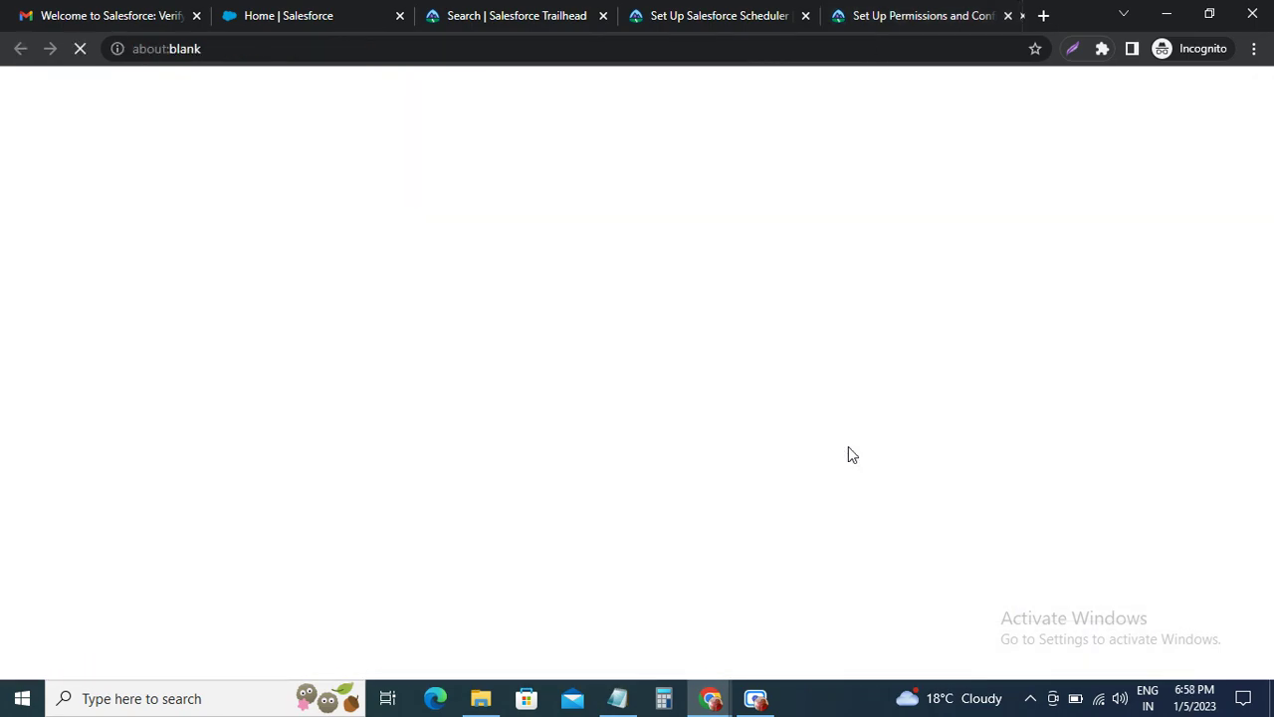
Copy the term "App Manager" from the Assign User Profile instructions and return to the launched org.
click(774, 12)
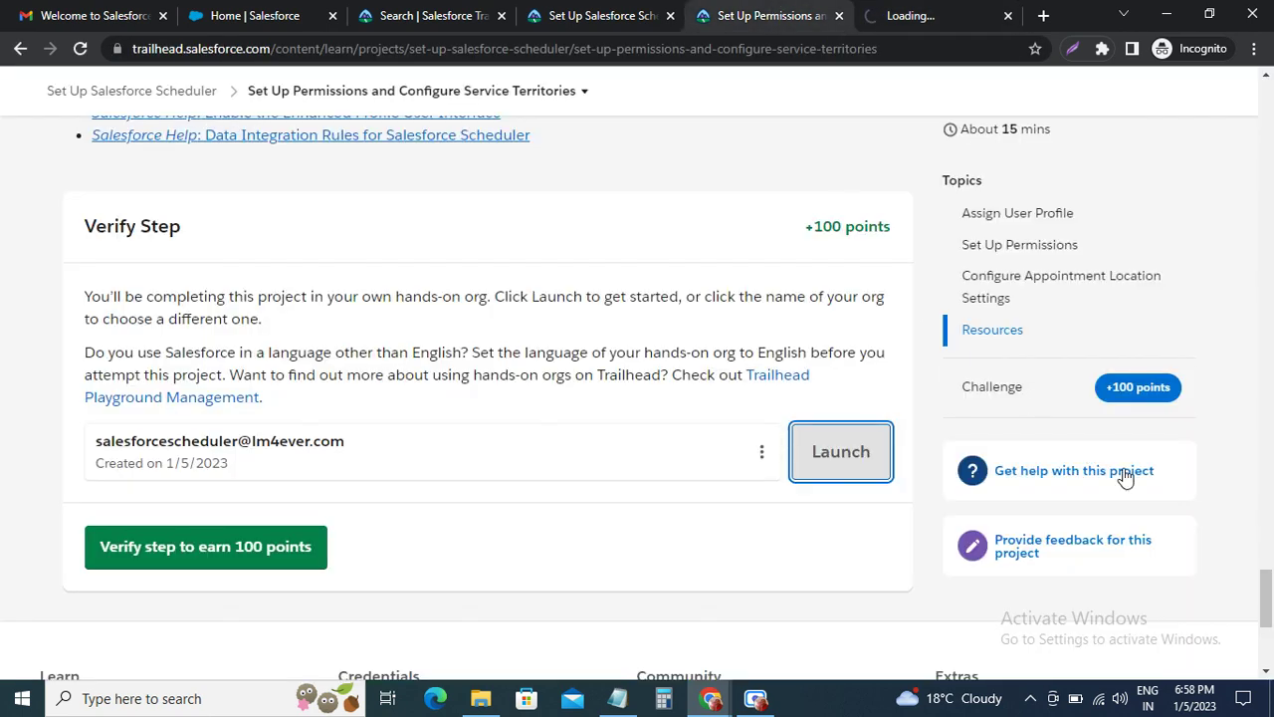
key(Home)
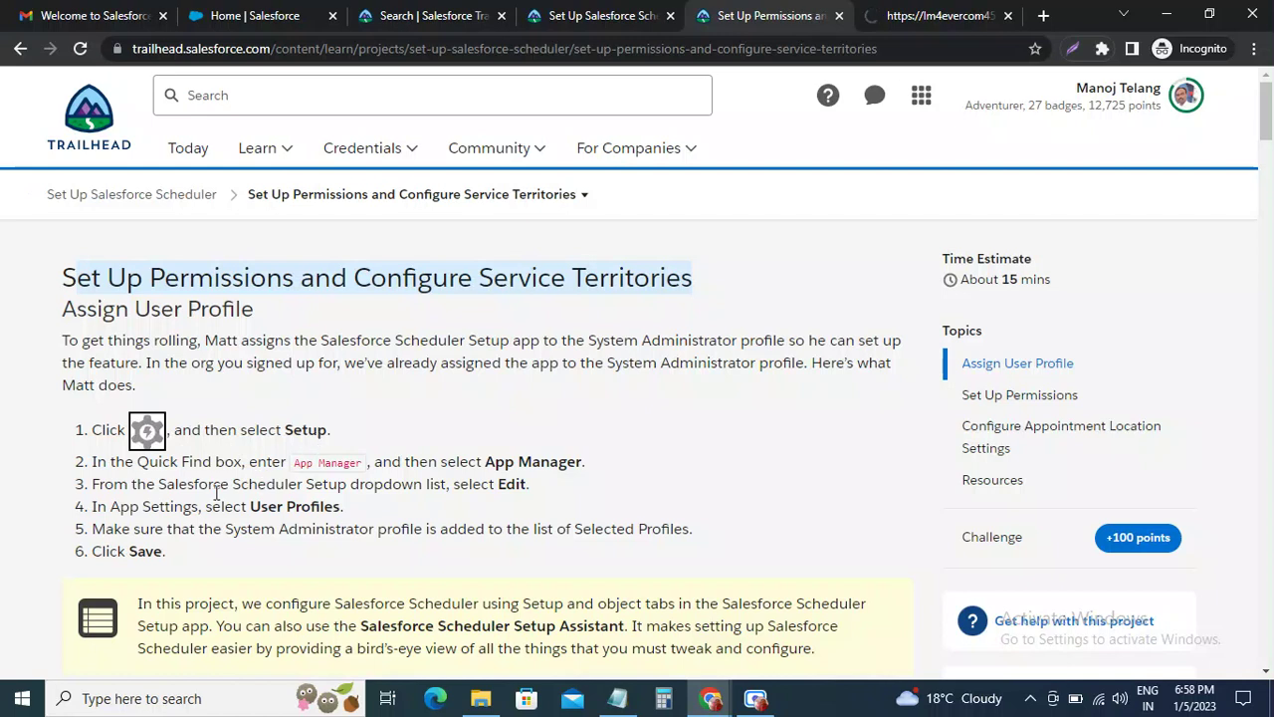
drag(292, 468, 367, 468)
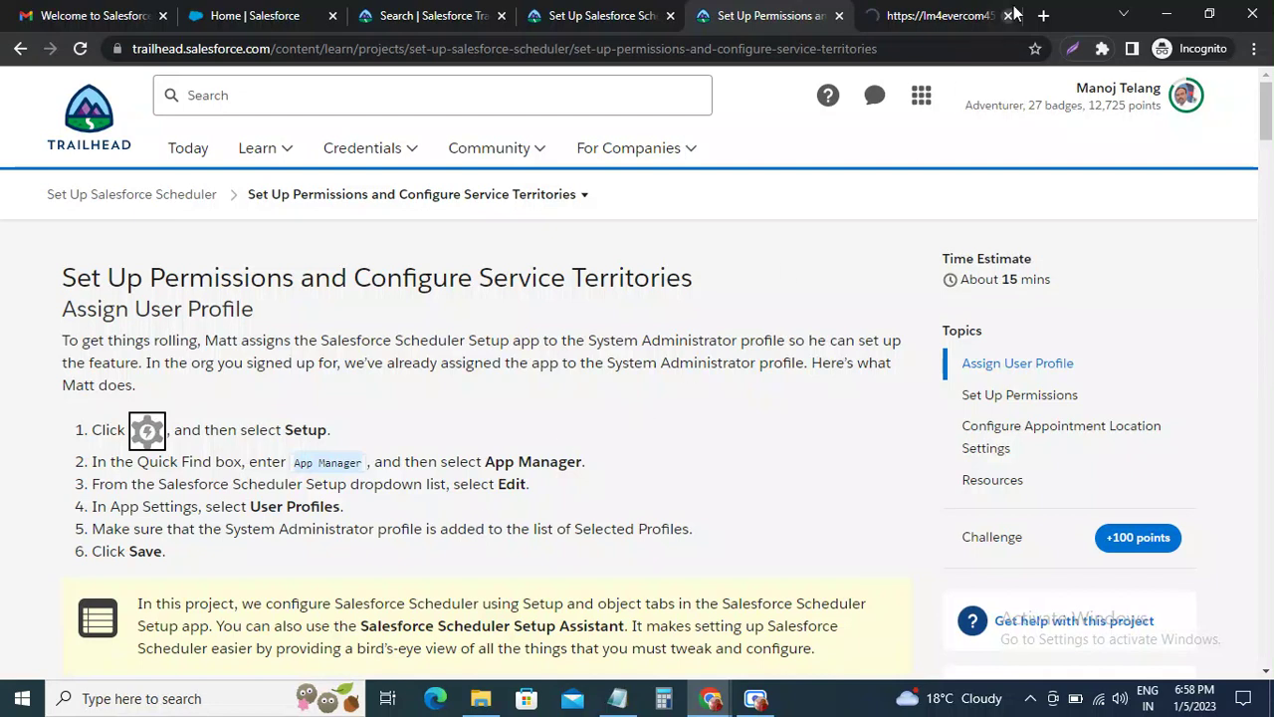
click(958, 20)
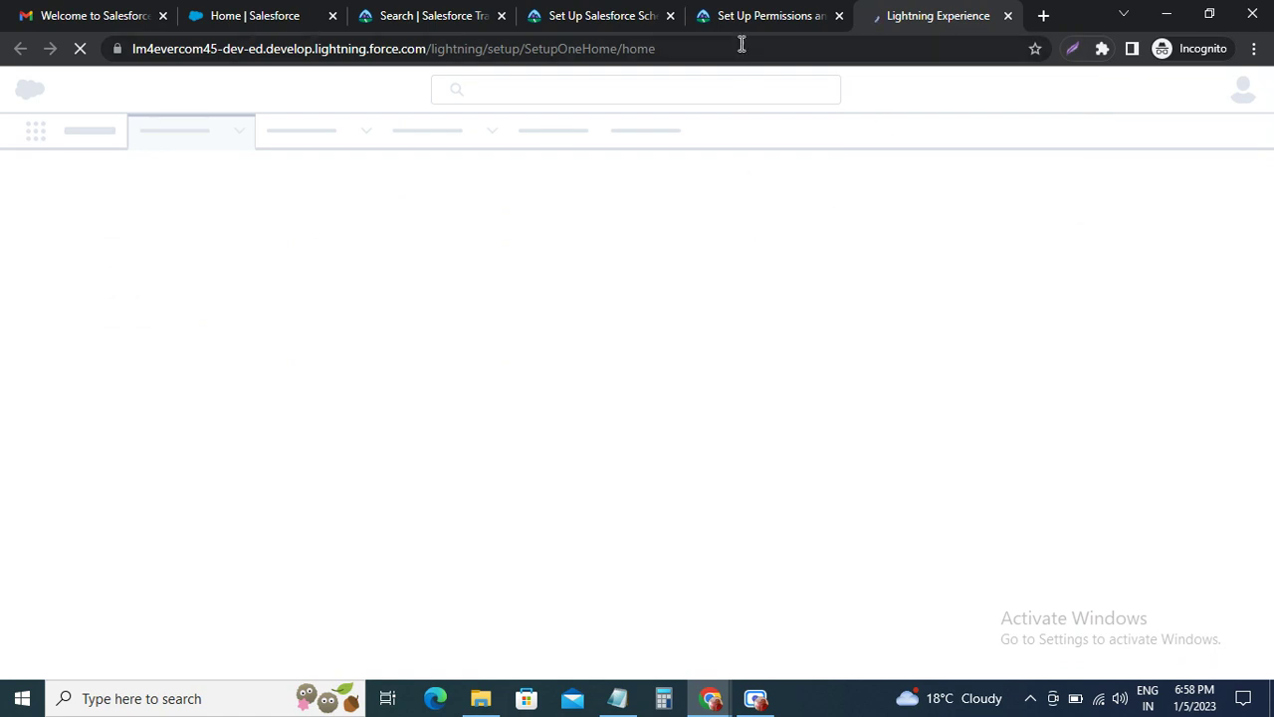
click(757, 18)
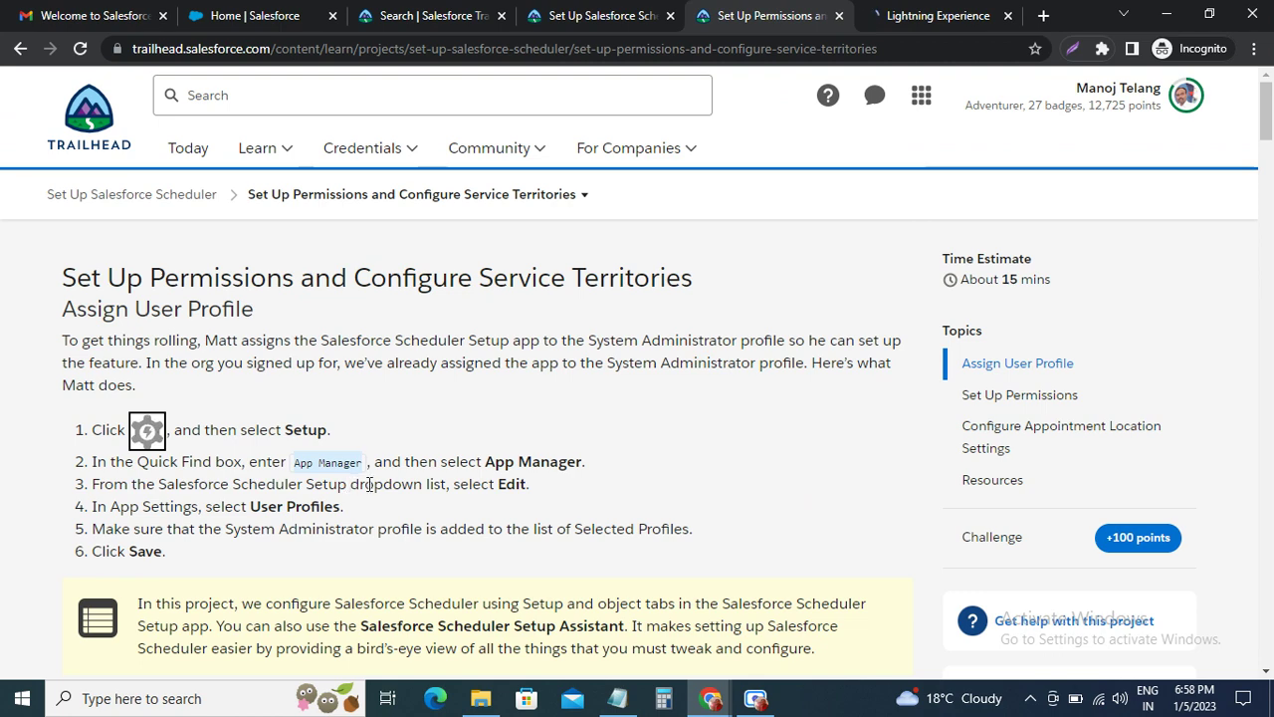
click(940, 16)
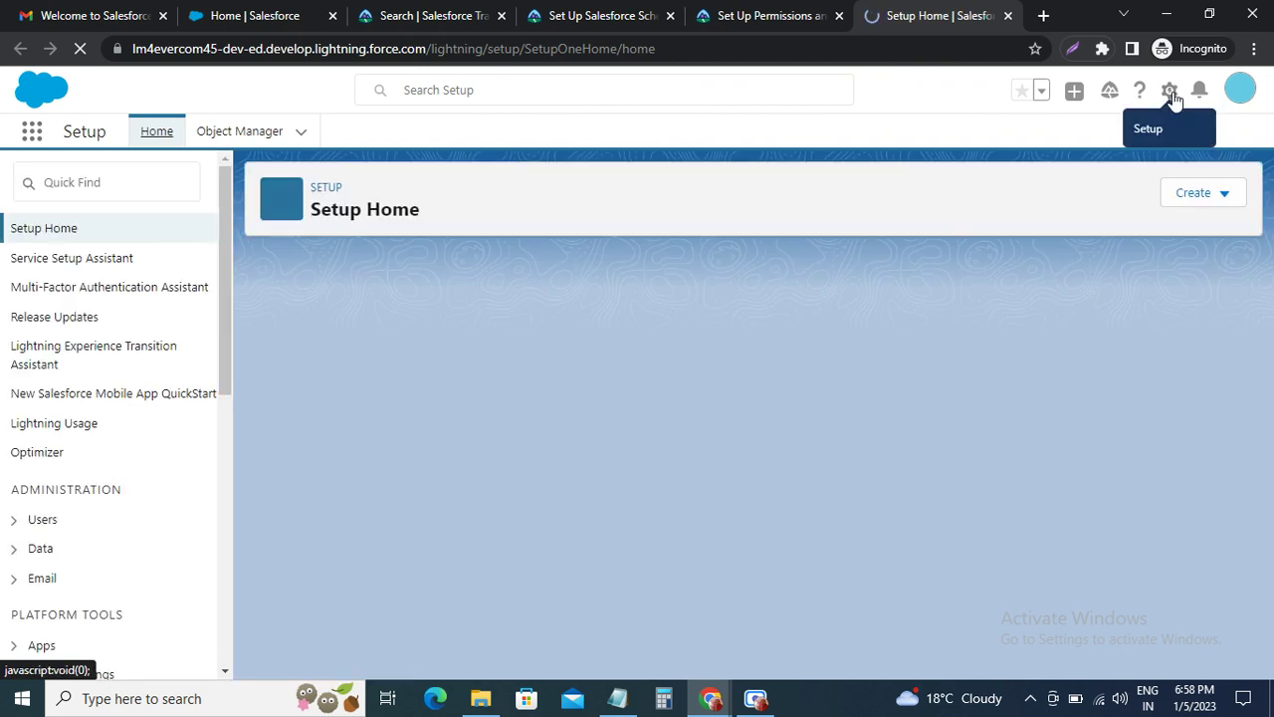
Find "App Manager" in the org's Setup and open it.
click(1172, 94)
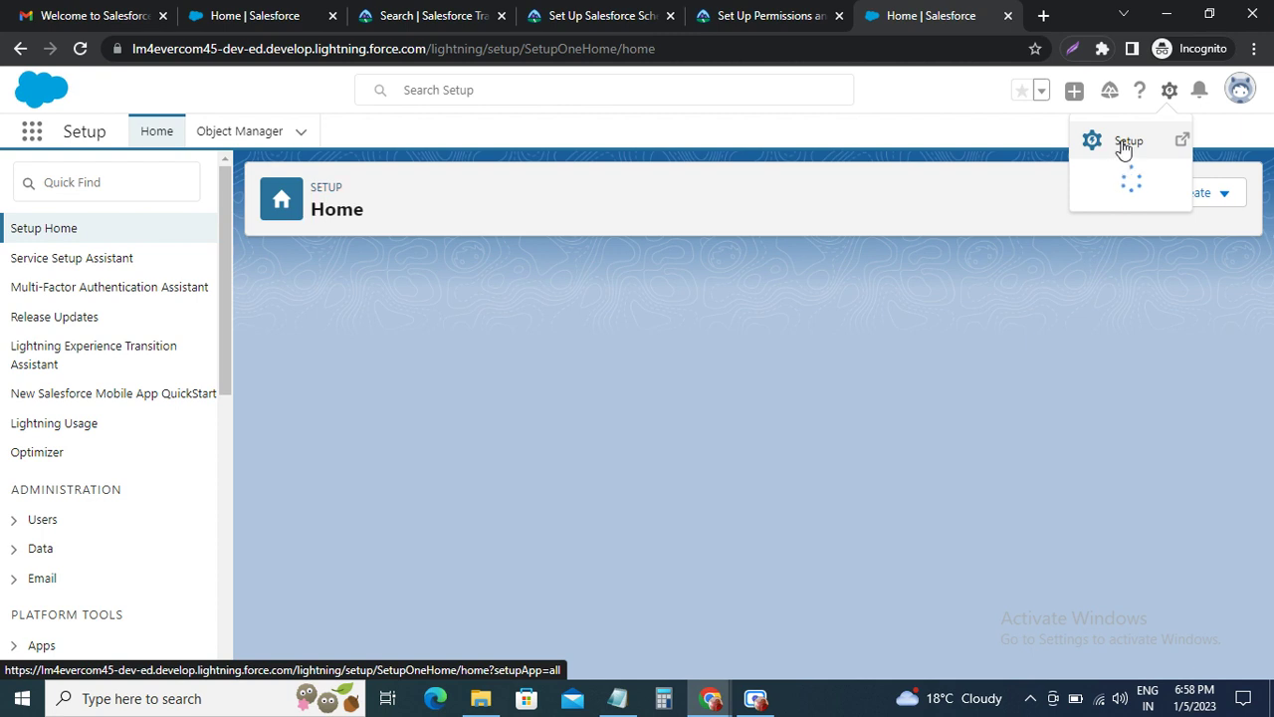
click(96, 181)
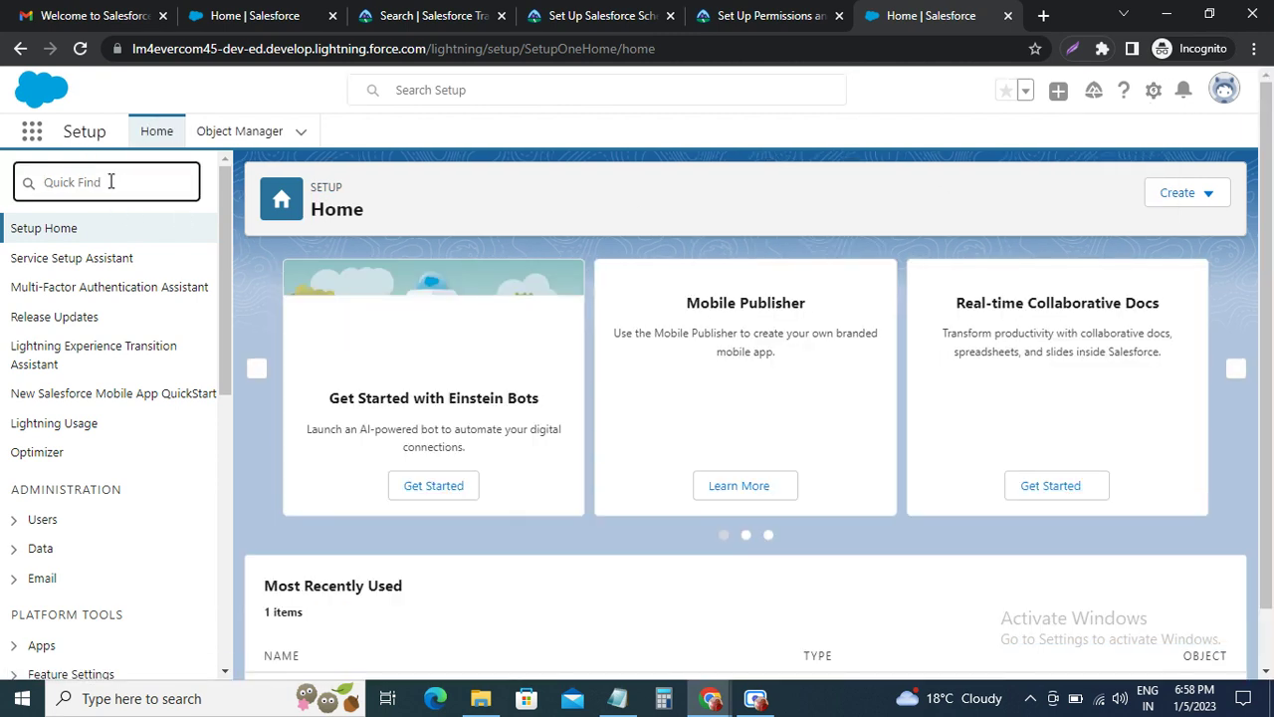
text(App Manager)
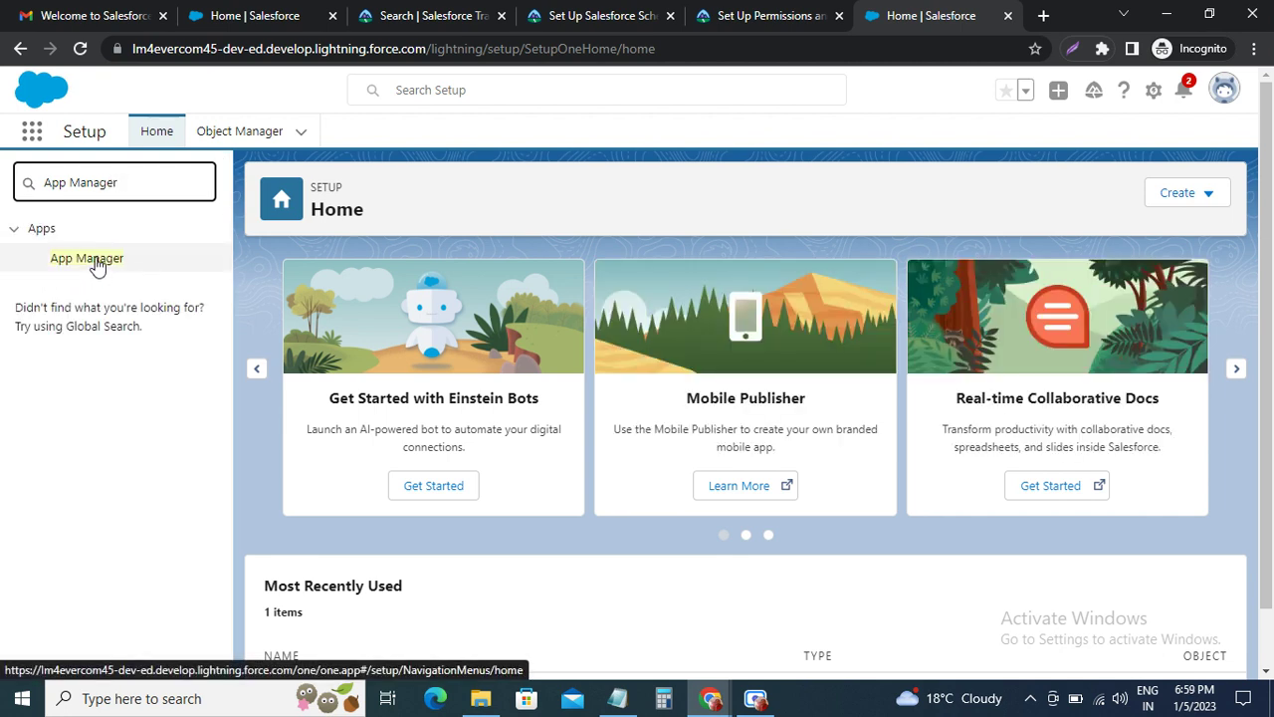
click(96, 265)
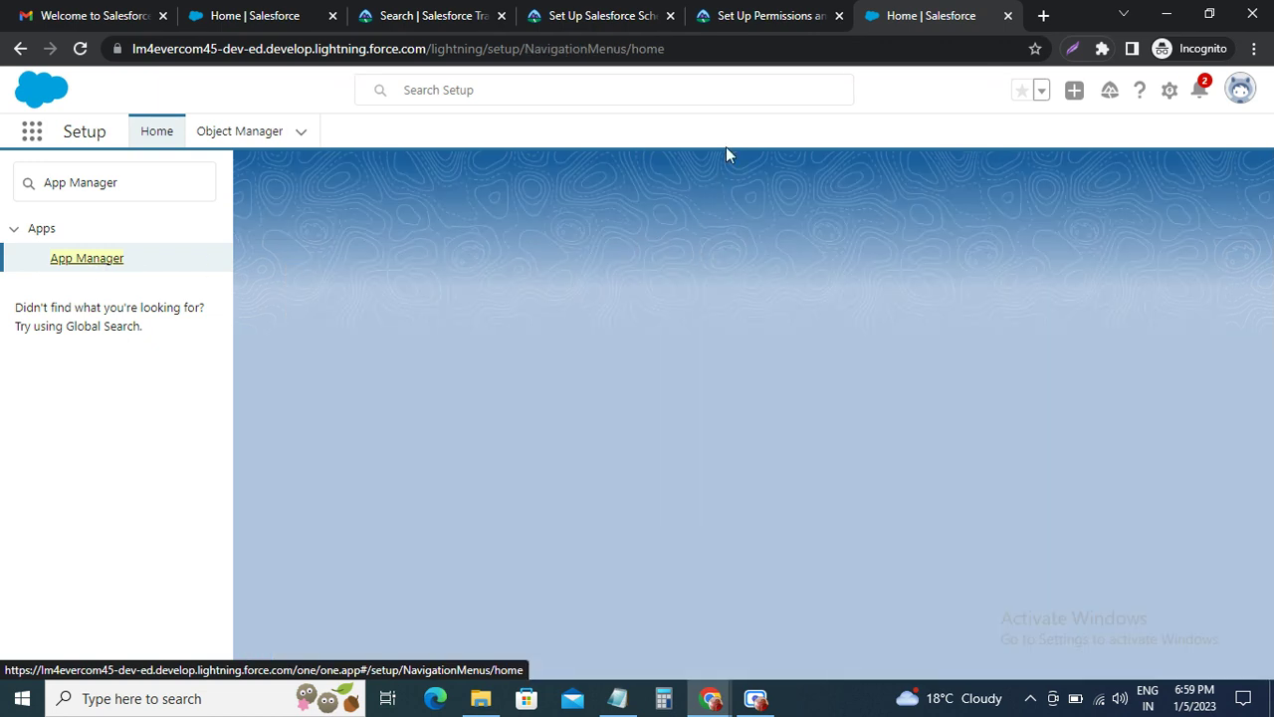
Open the Salesforce Scheduler Setup app for editing from the App Manager list, following the Trailhead instructions.
click(749, 12)
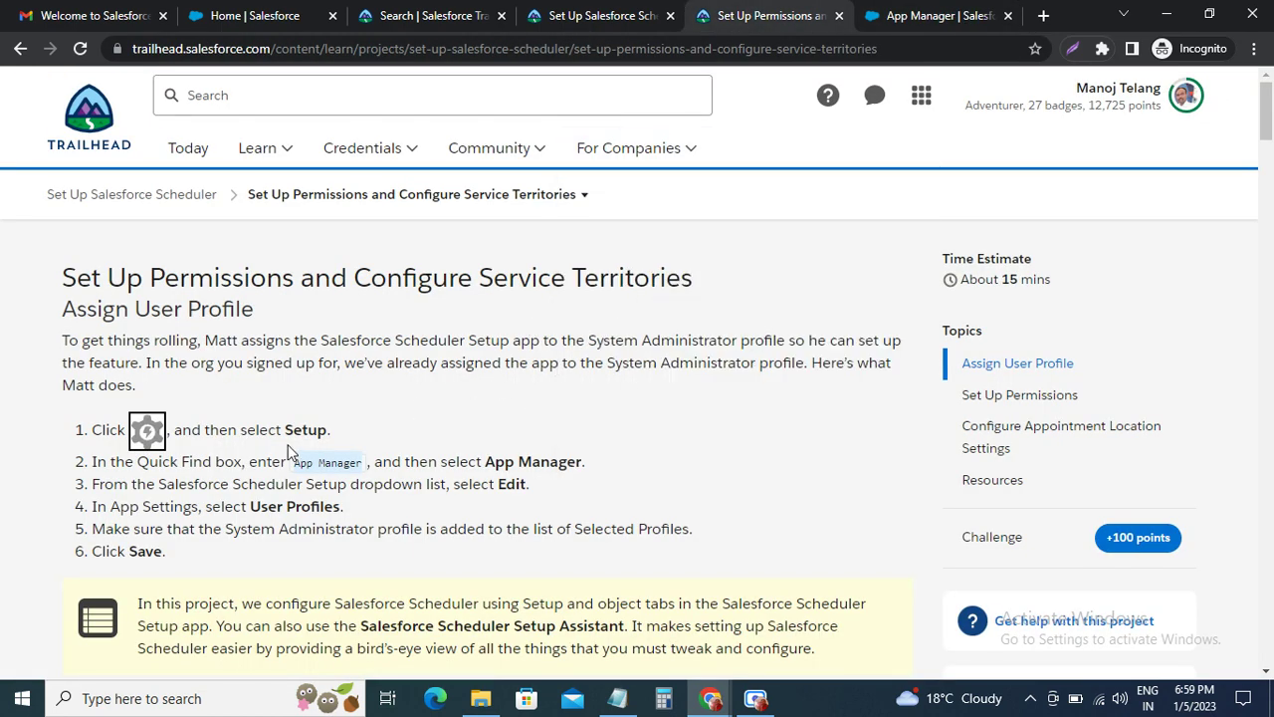
scroll(289, 453, down, 3)
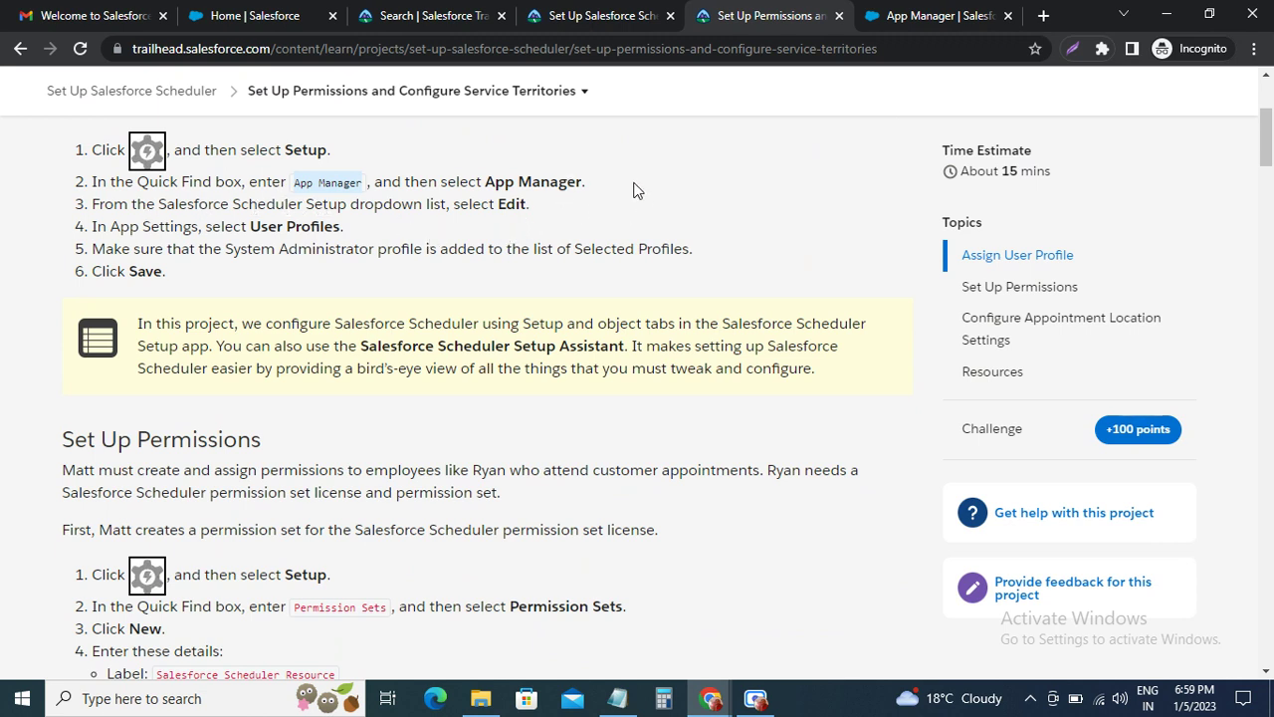
click(913, 17)
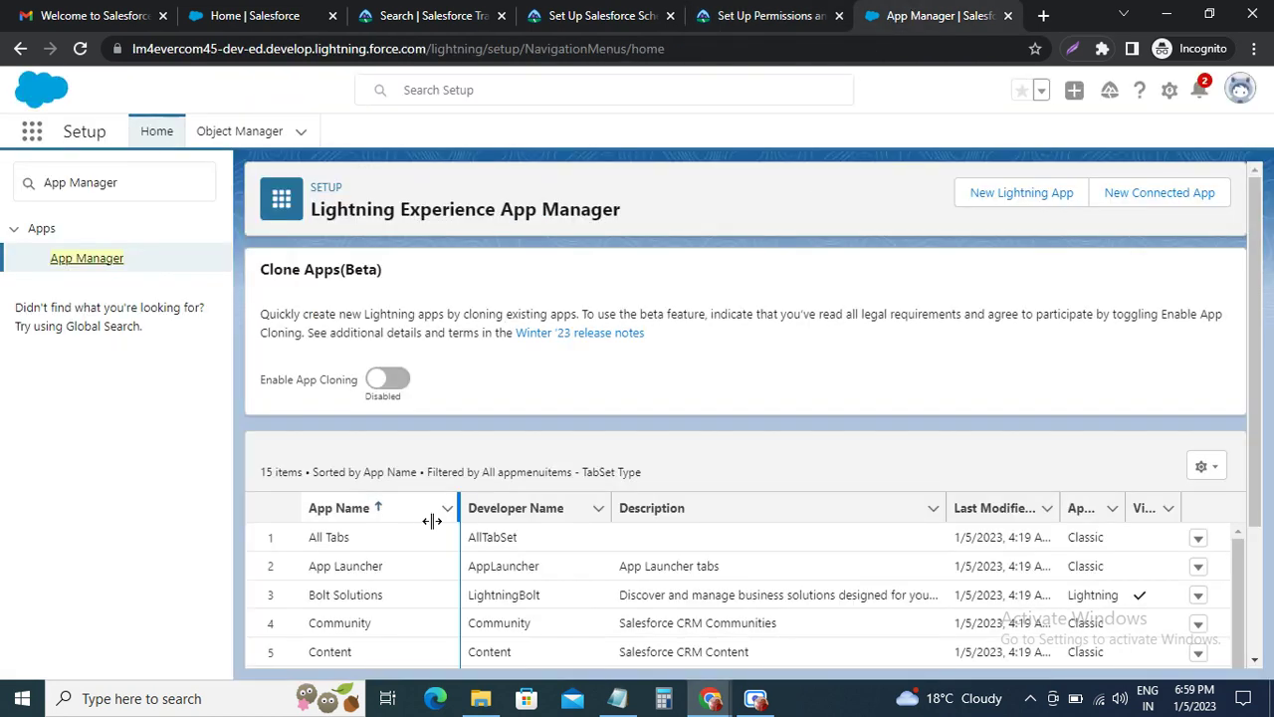
scroll(385, 418, down, 3)
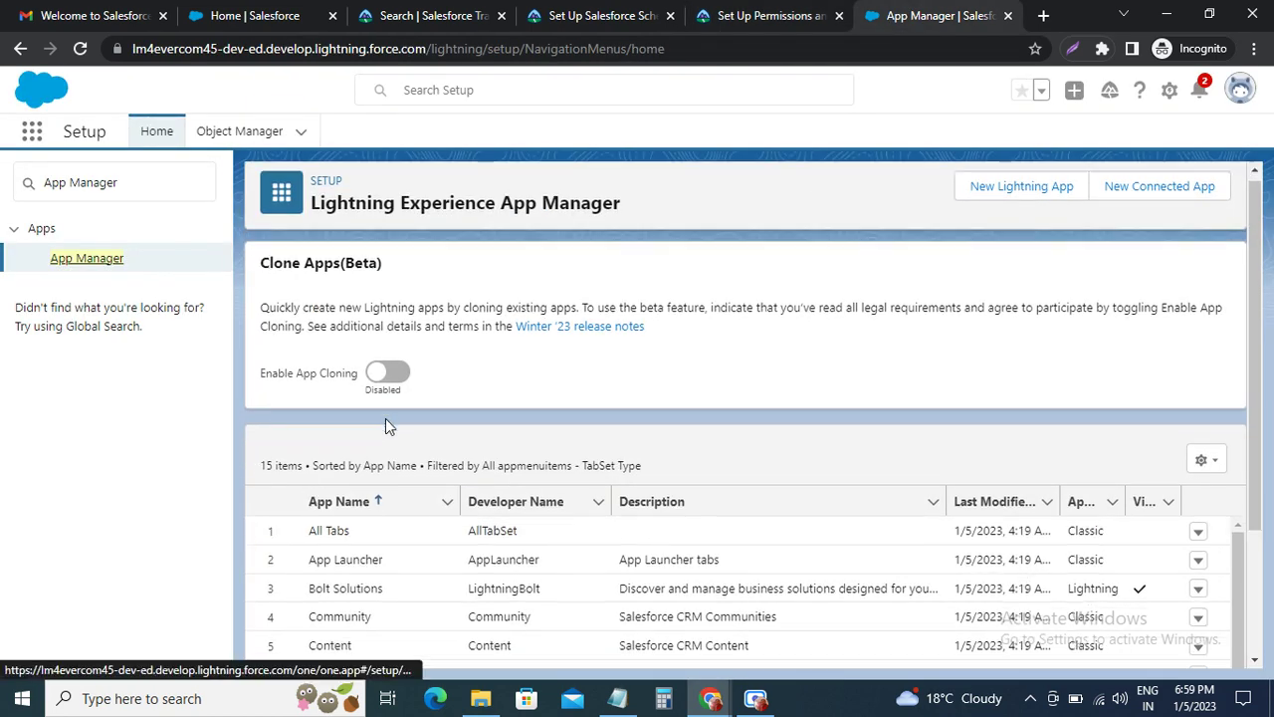
scroll(389, 431, down, 1)
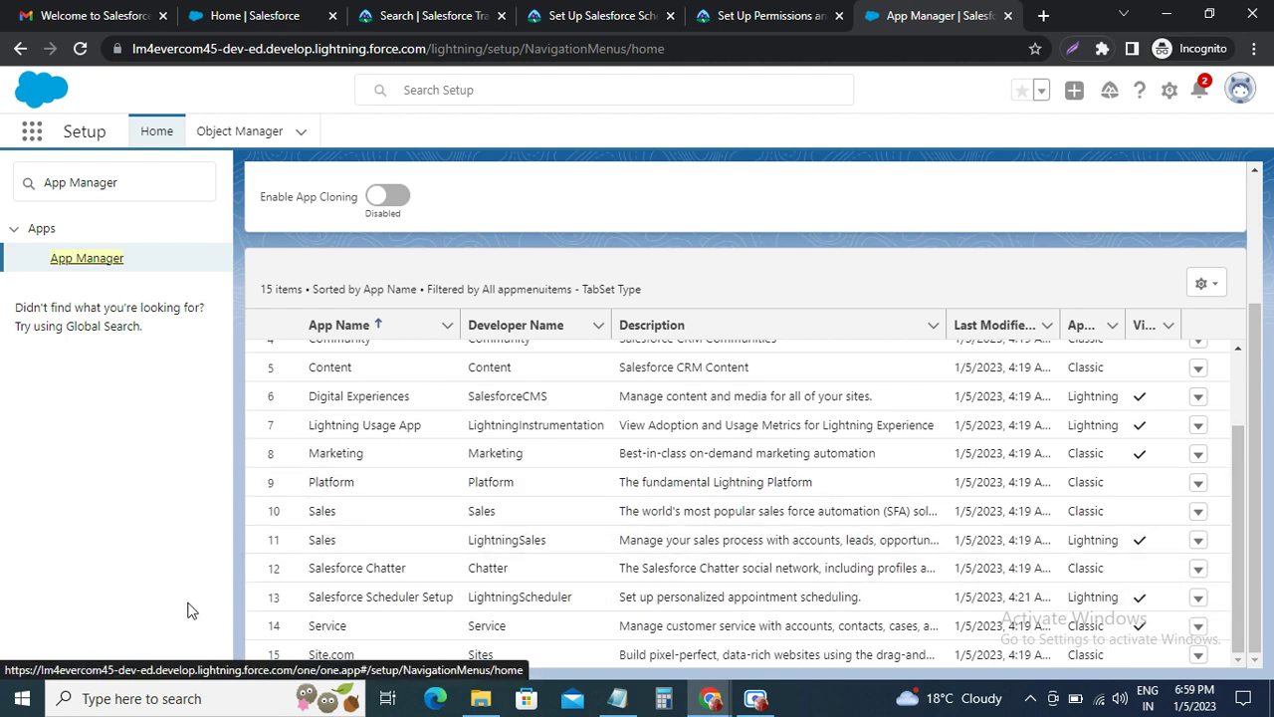
drag(311, 597, 458, 597)
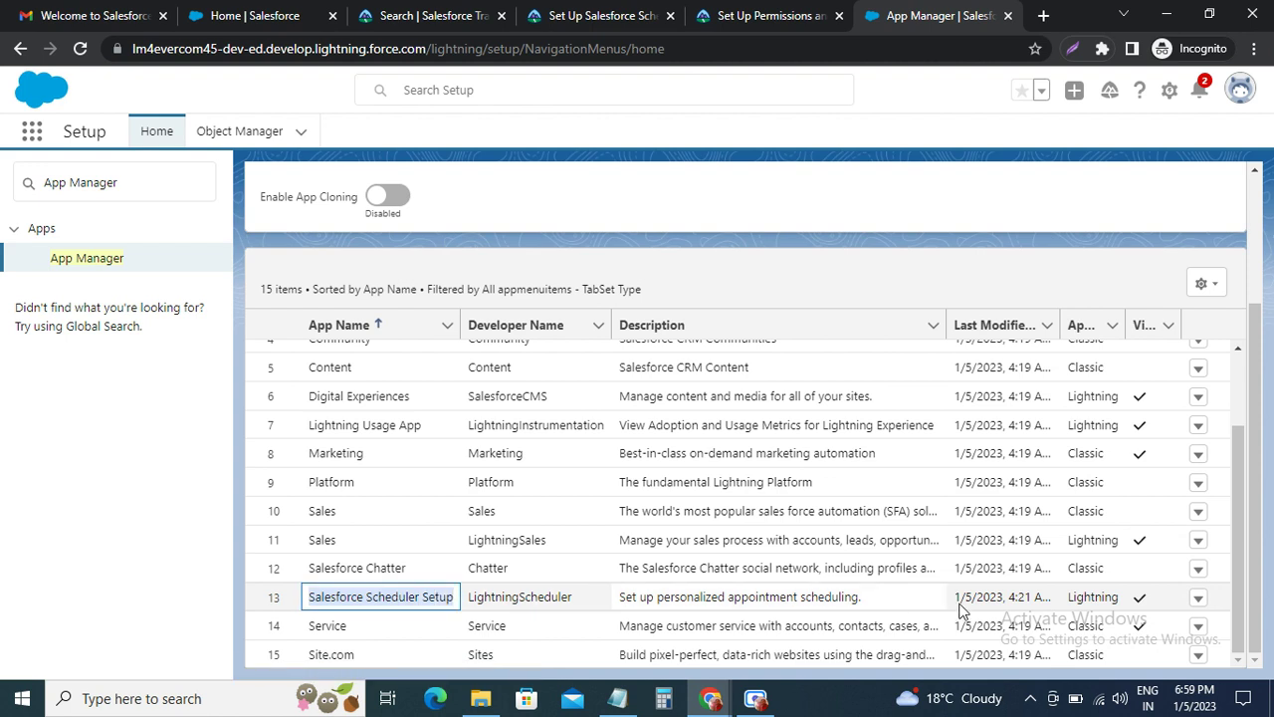
click(1196, 600)
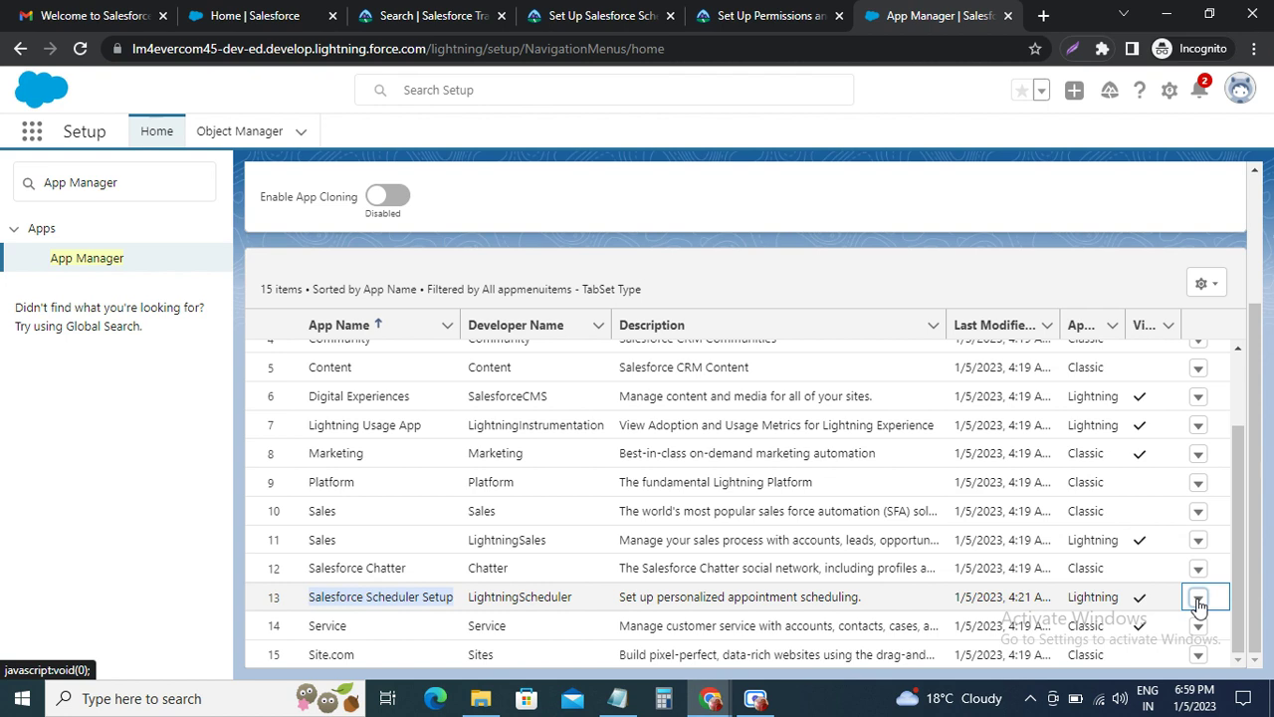
click(1199, 601)
click(1144, 639)
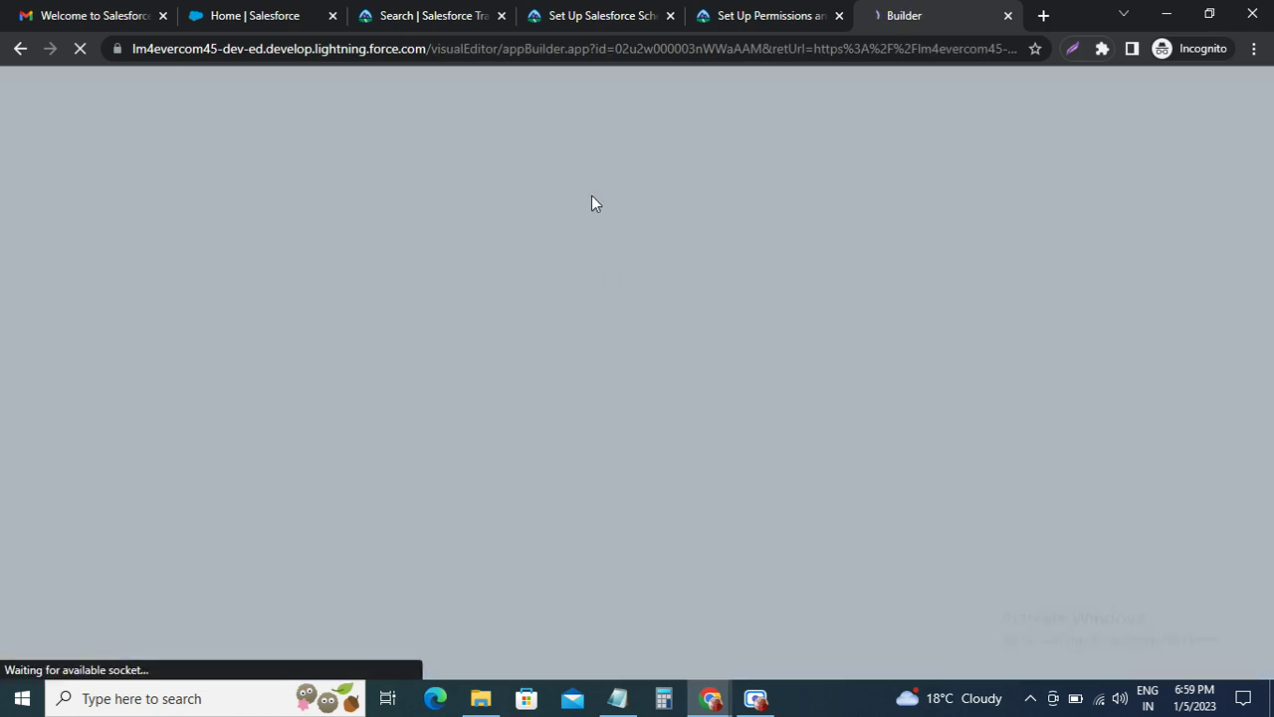
Check the next Trailhead instruction and open the User Profiles settings of the Salesforce Scheduler Setup app.
click(736, 18)
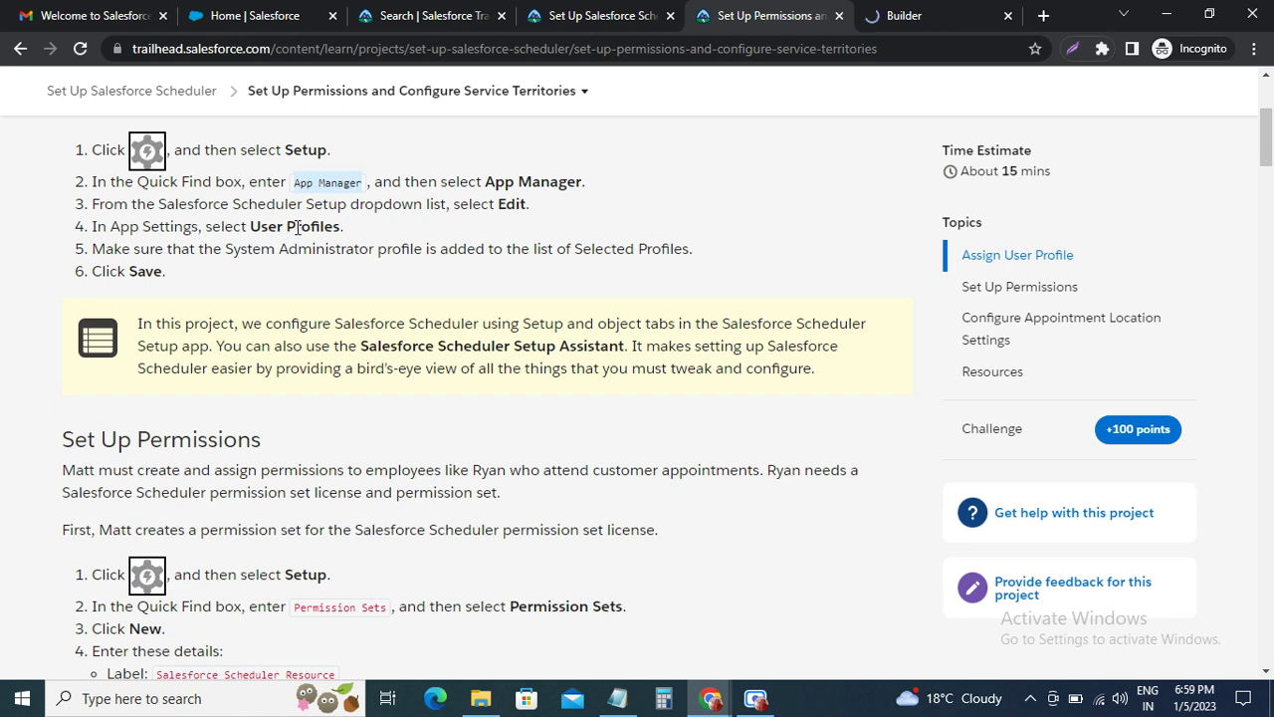
click(941, 13)
click(765, 17)
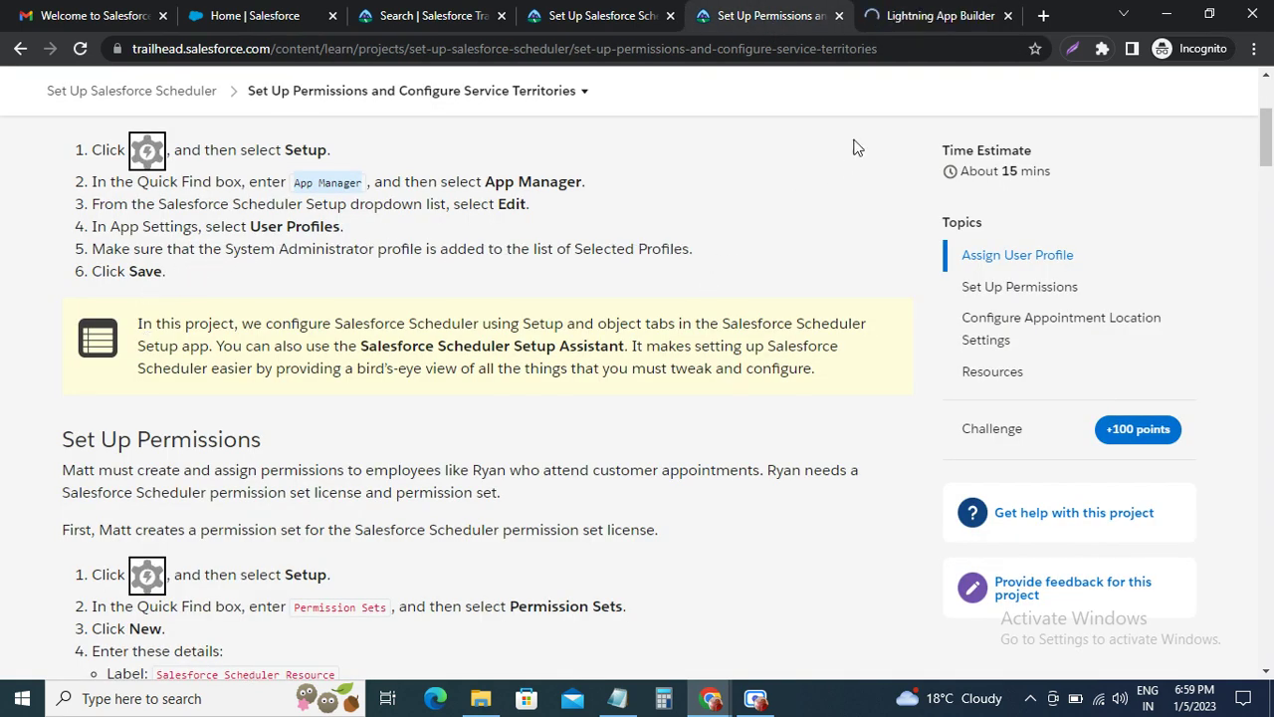
click(916, 26)
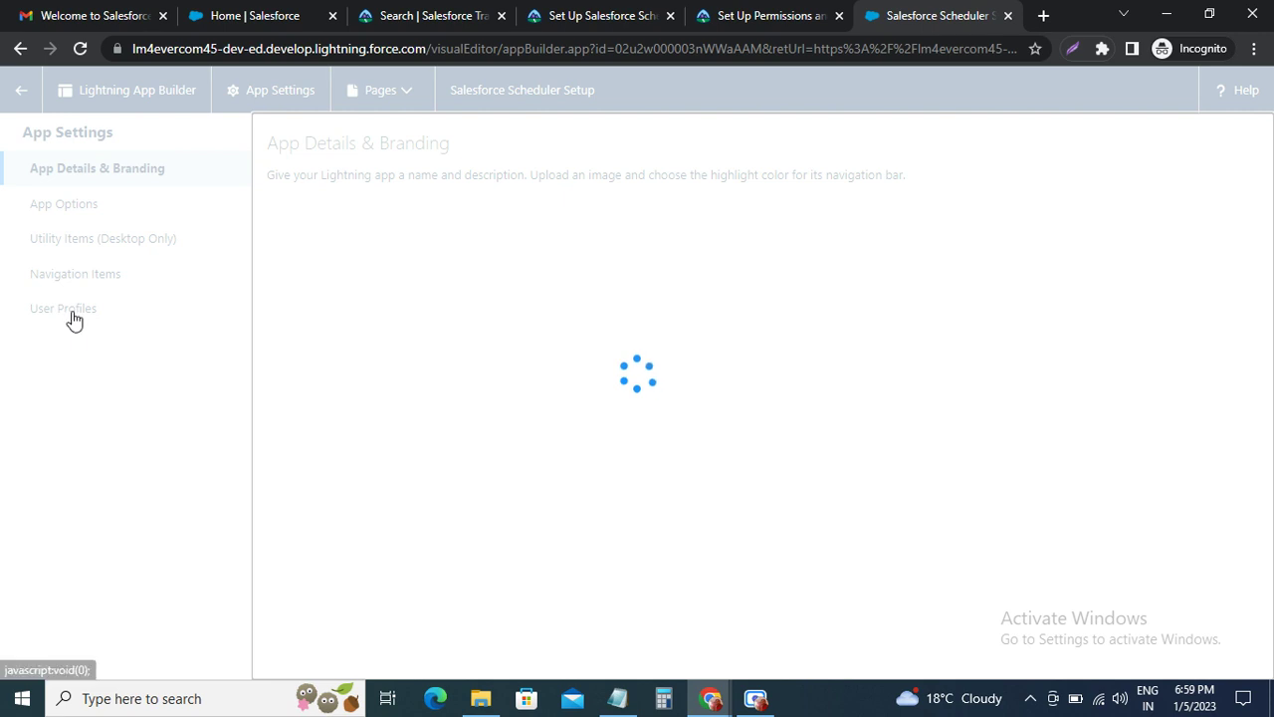
click(72, 315)
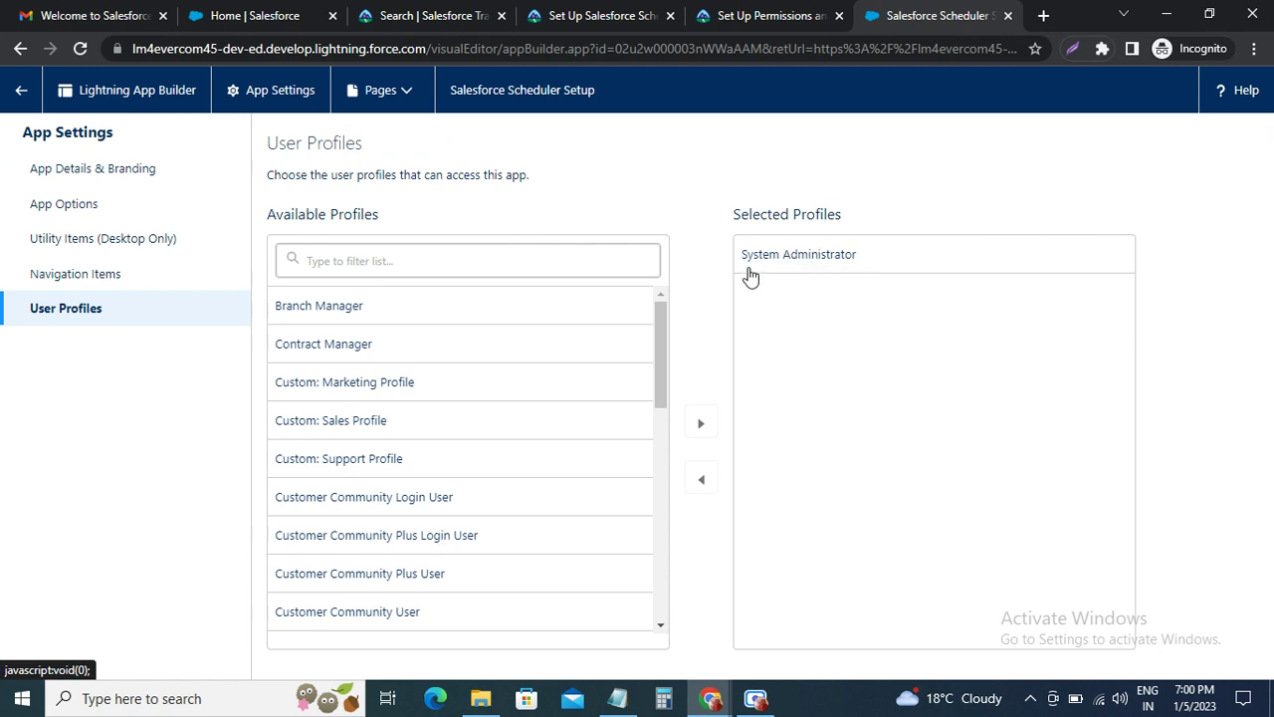
Compare the app's selected user profiles with the Trailhead instructions and look over the whole page for a save option.
click(771, 15)
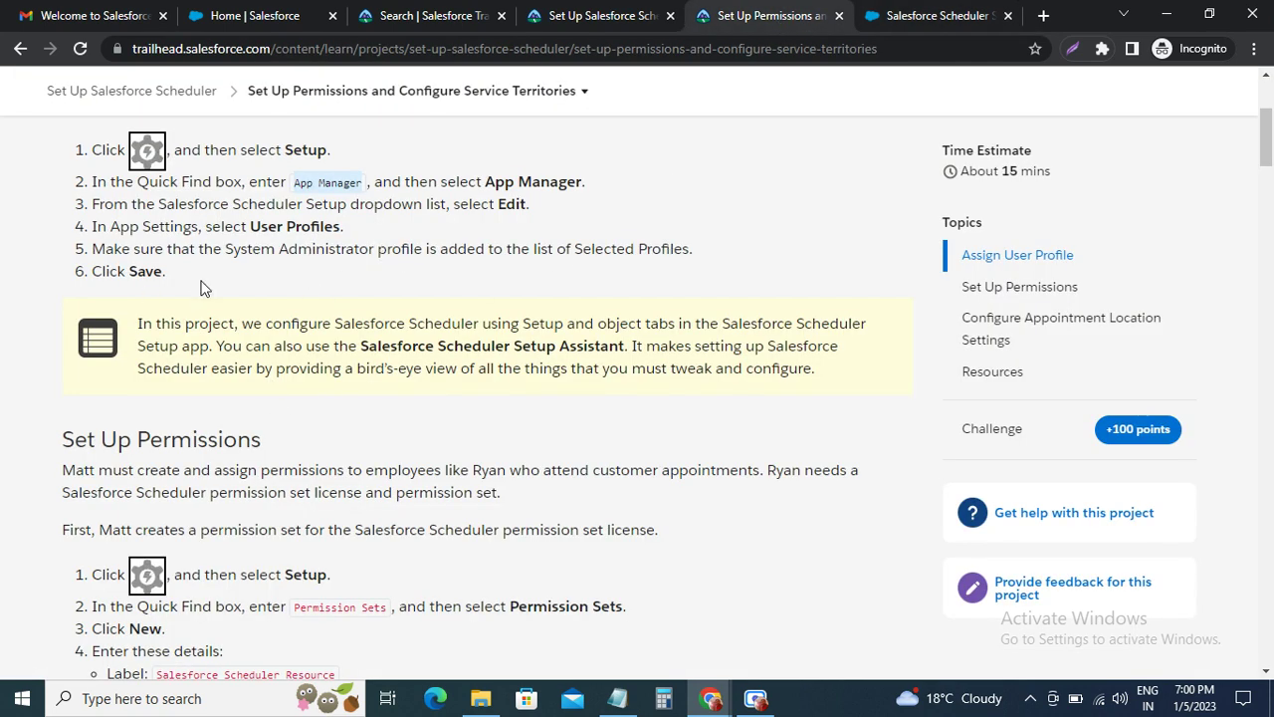
click(931, 15)
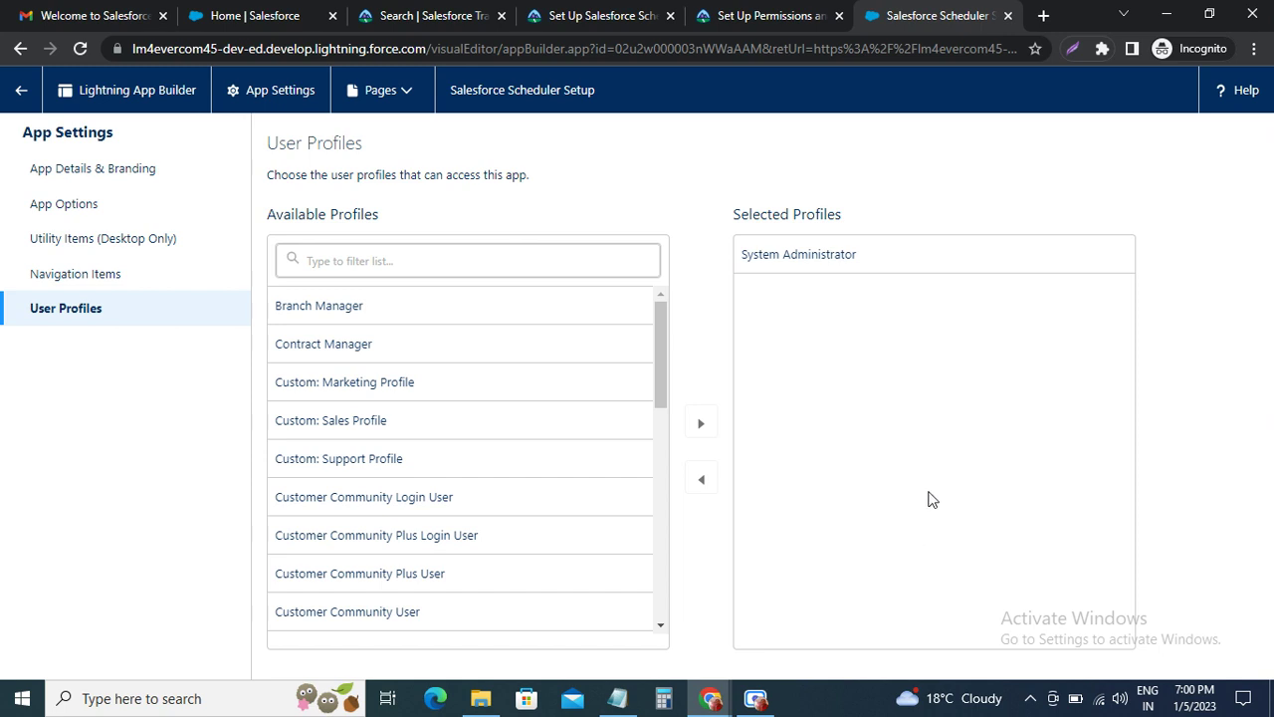
key(ctrl+minus)
key(ctrl+minus)
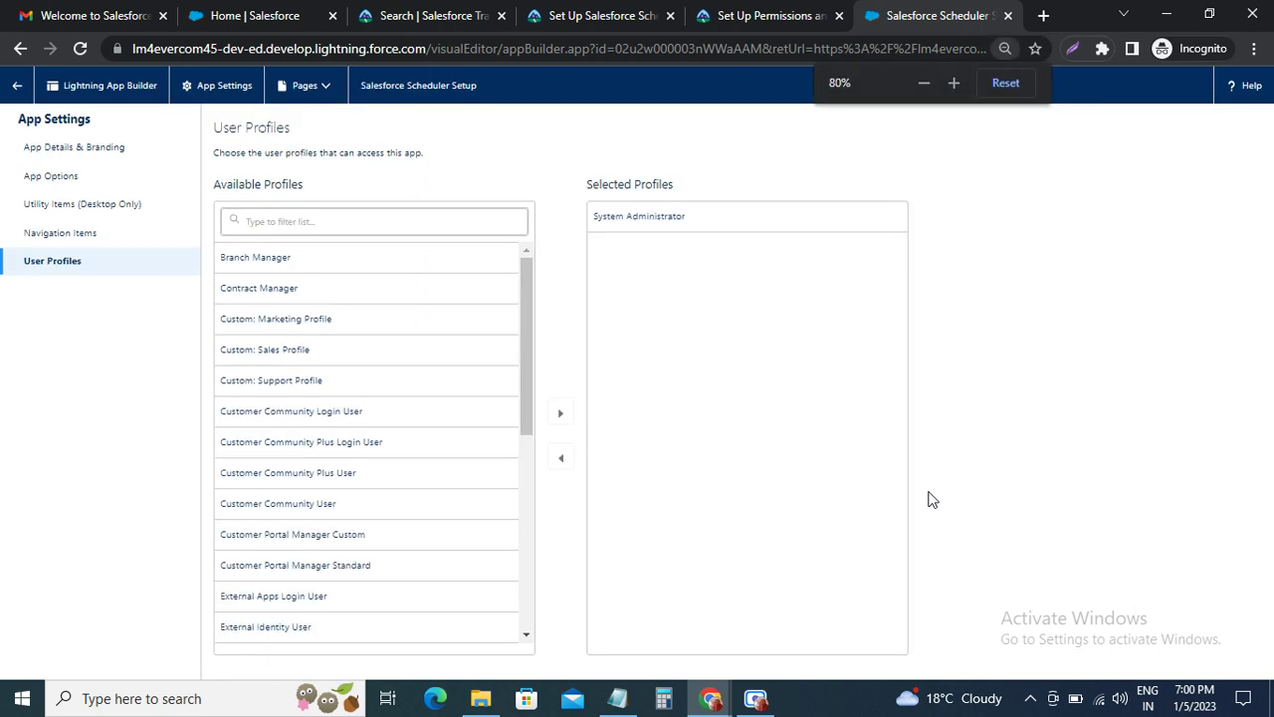
key(ctrl+minus)
key(ctrl+minus)
key(ctrl+minus)
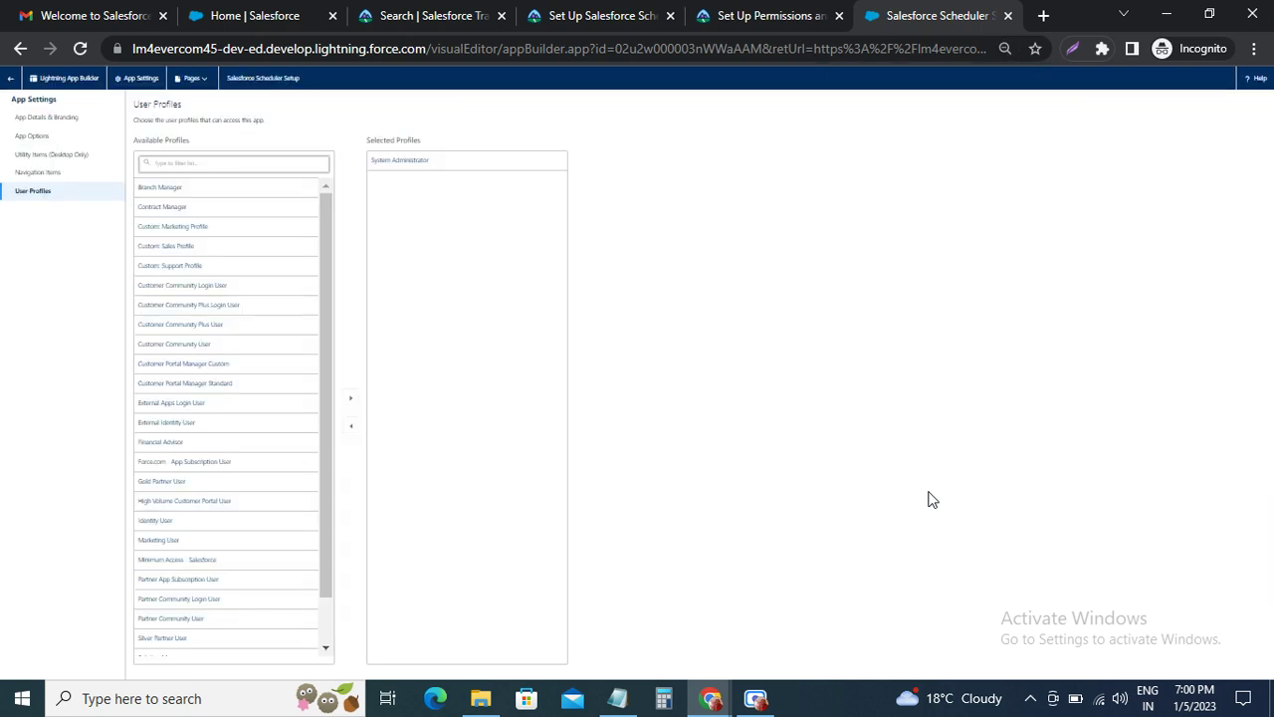
key(ctrl+0)
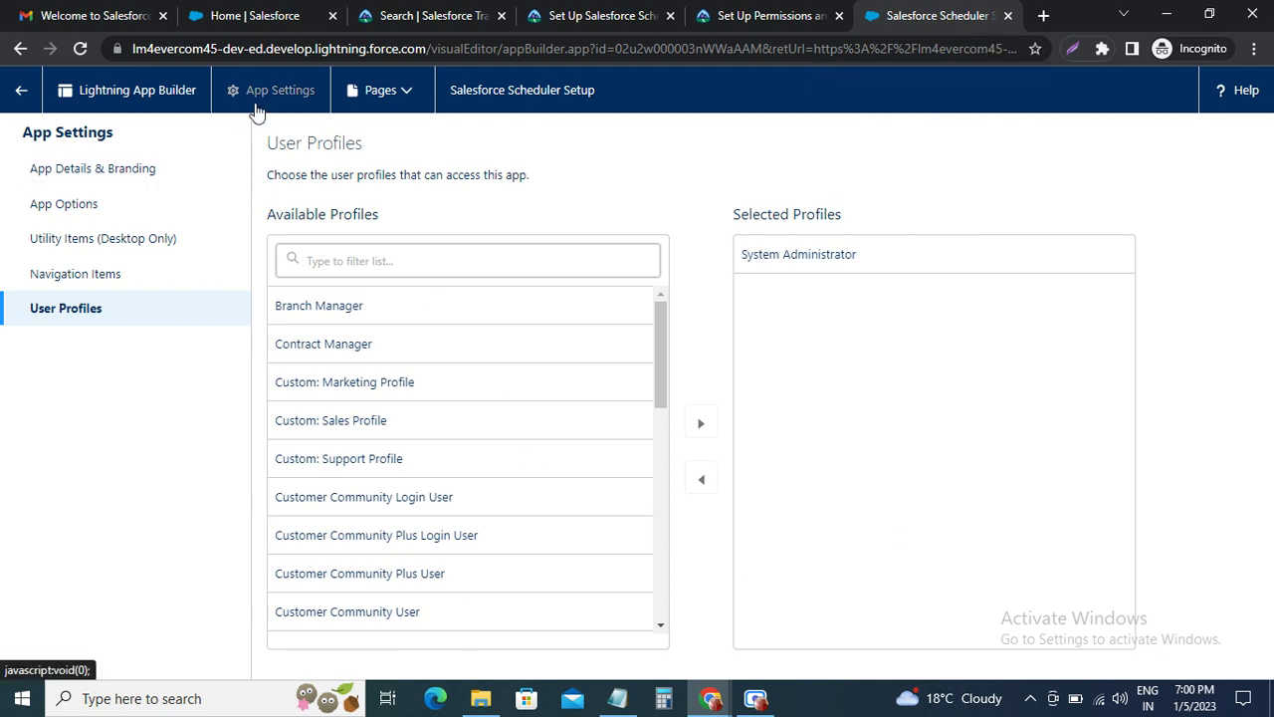
Recheck the System Administrator entry against the instructions, and exit the app's settings back to the Trailhead page.
click(828, 265)
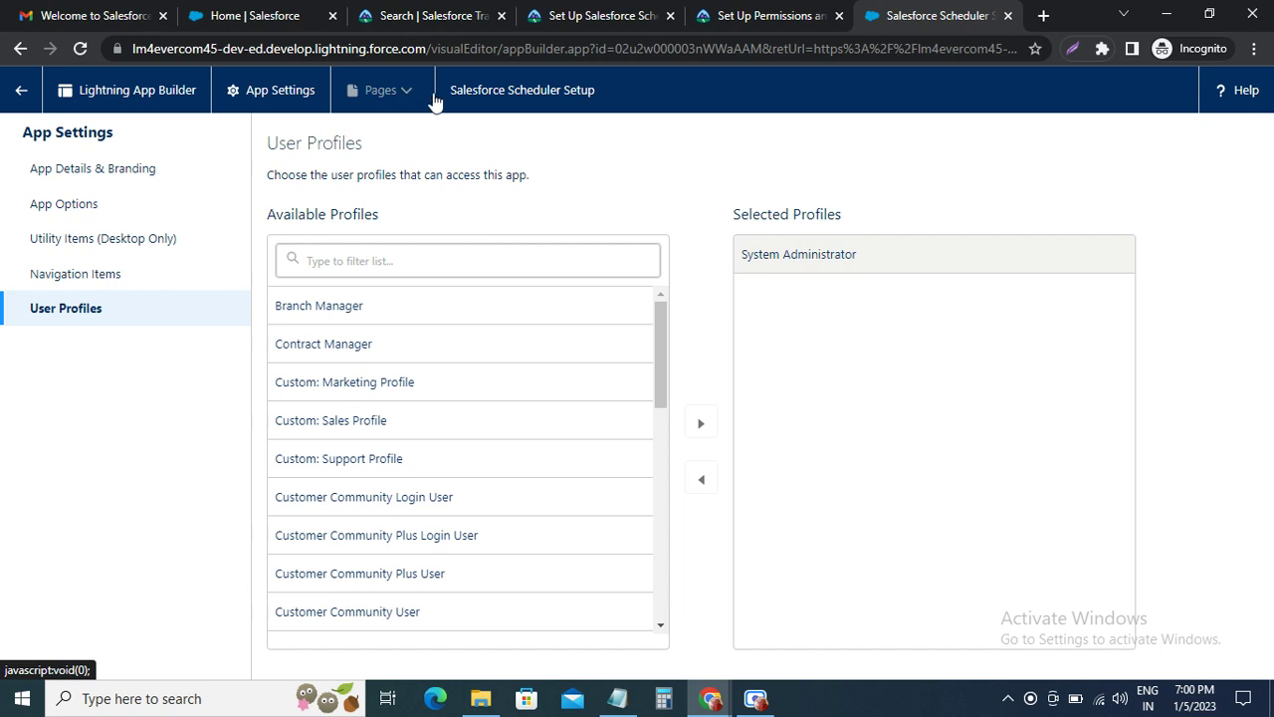
click(731, 15)
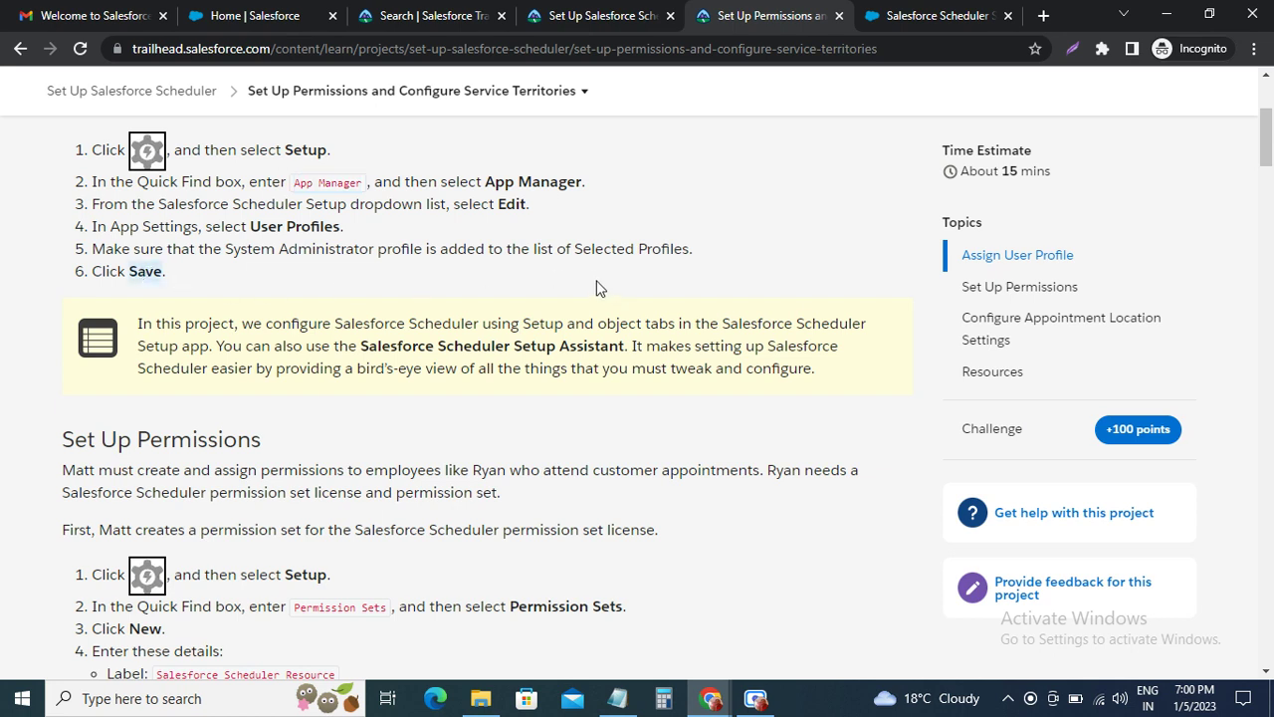
click(924, 16)
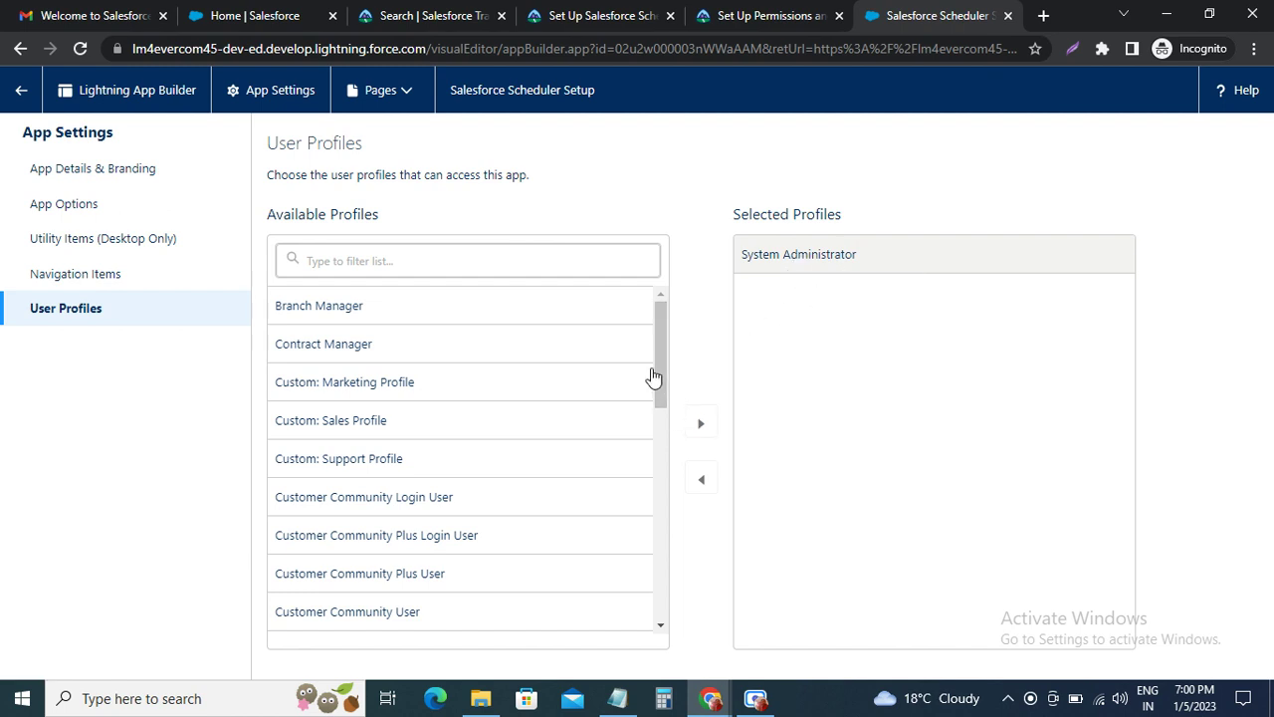
click(21, 89)
click(756, 17)
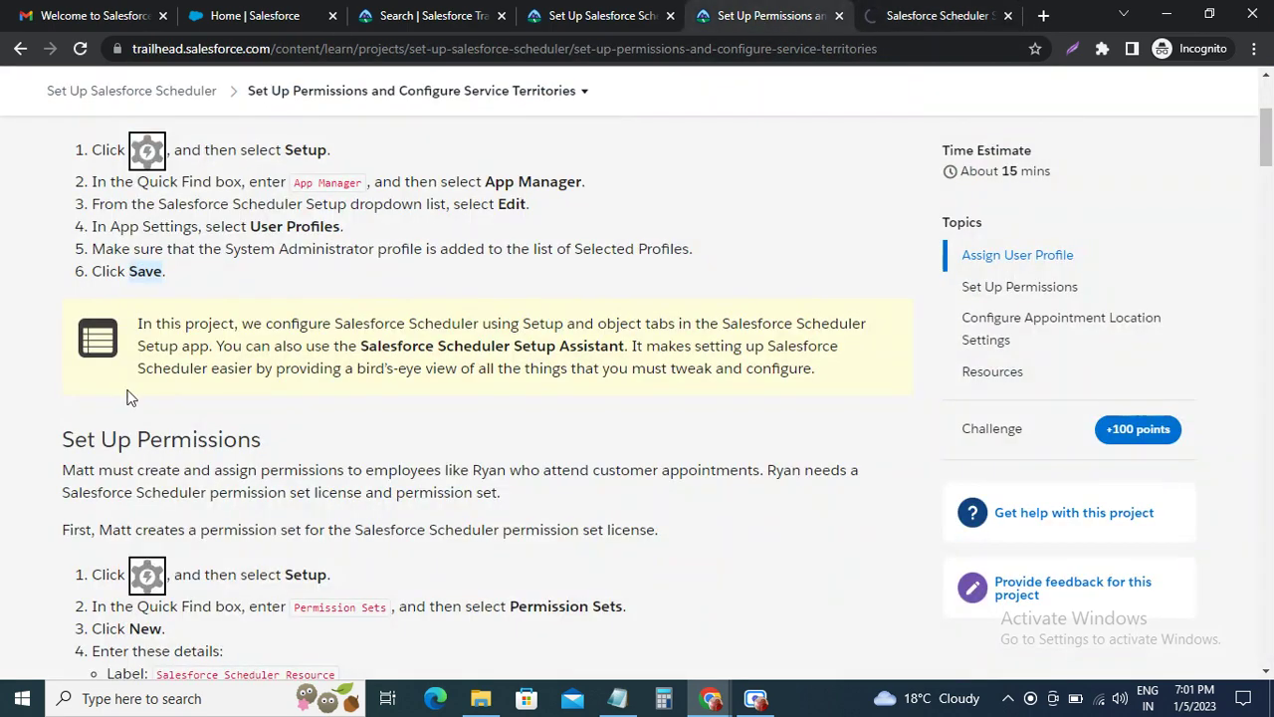
Check the Set Up Permissions instructions in Trailhead for the Permission Sets search term, and return to Salesforce Setup.
scroll(127, 397, down, 3)
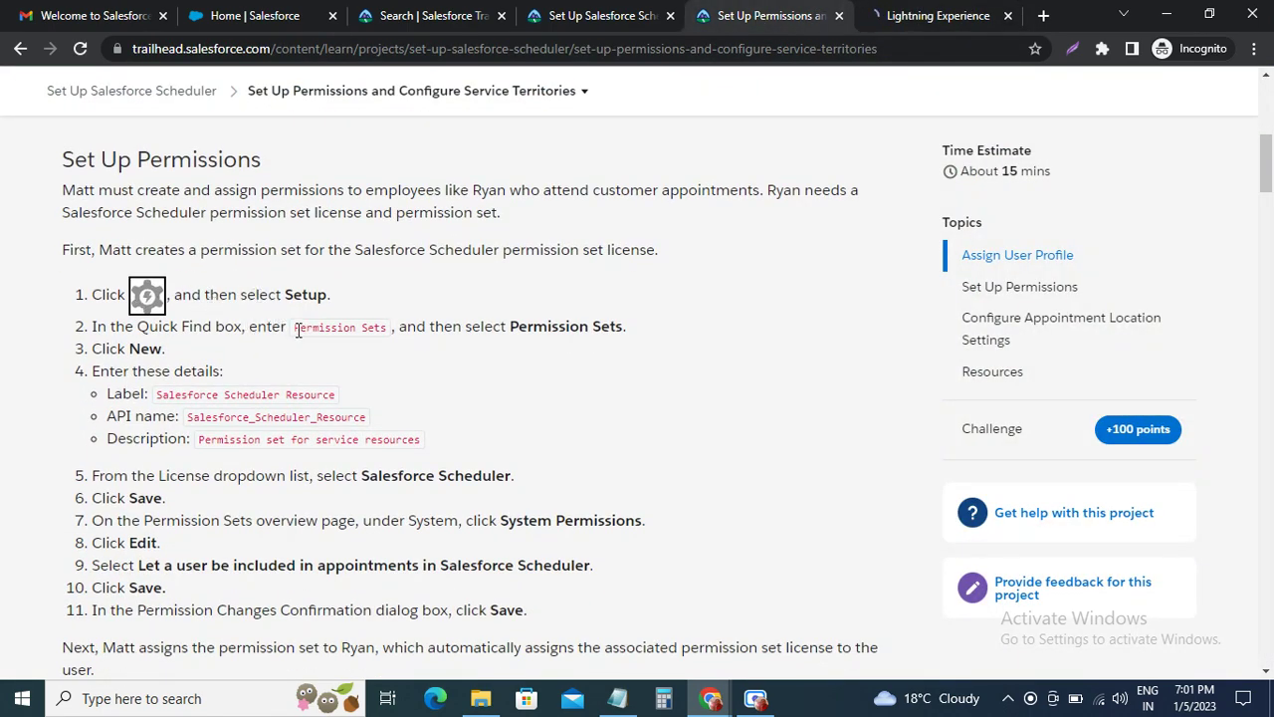
drag(296, 331, 387, 331)
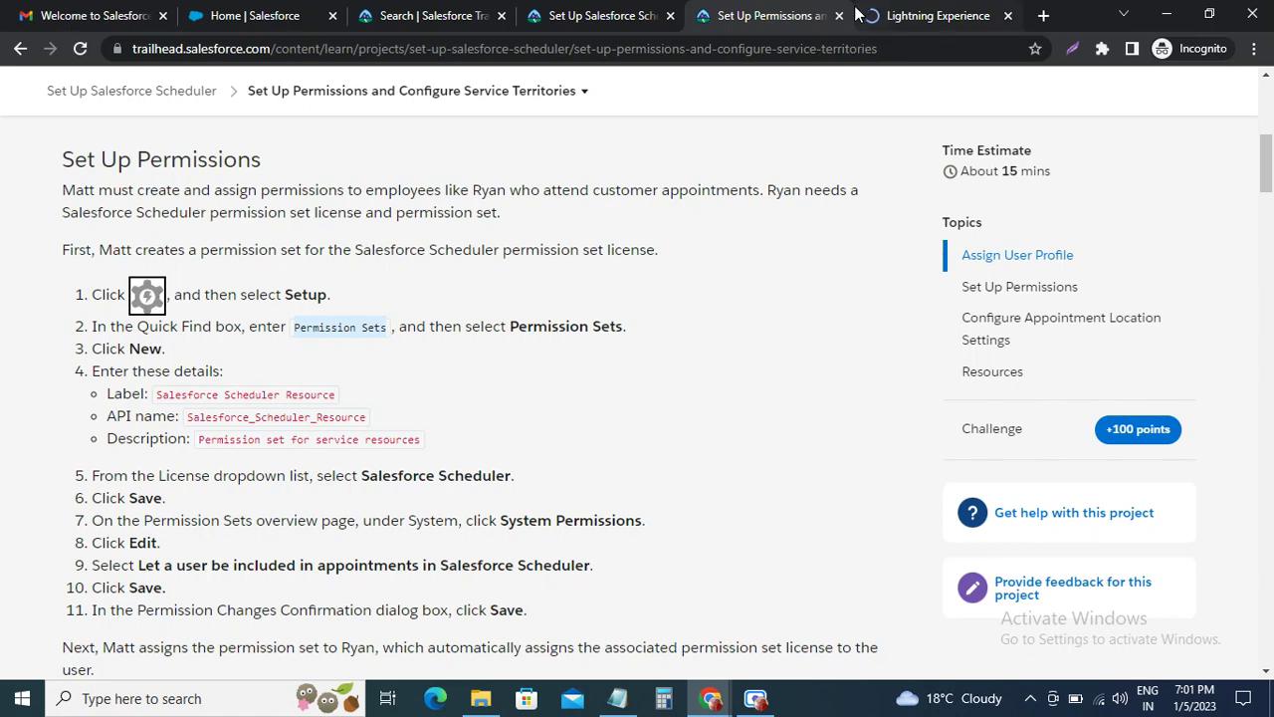
click(894, 15)
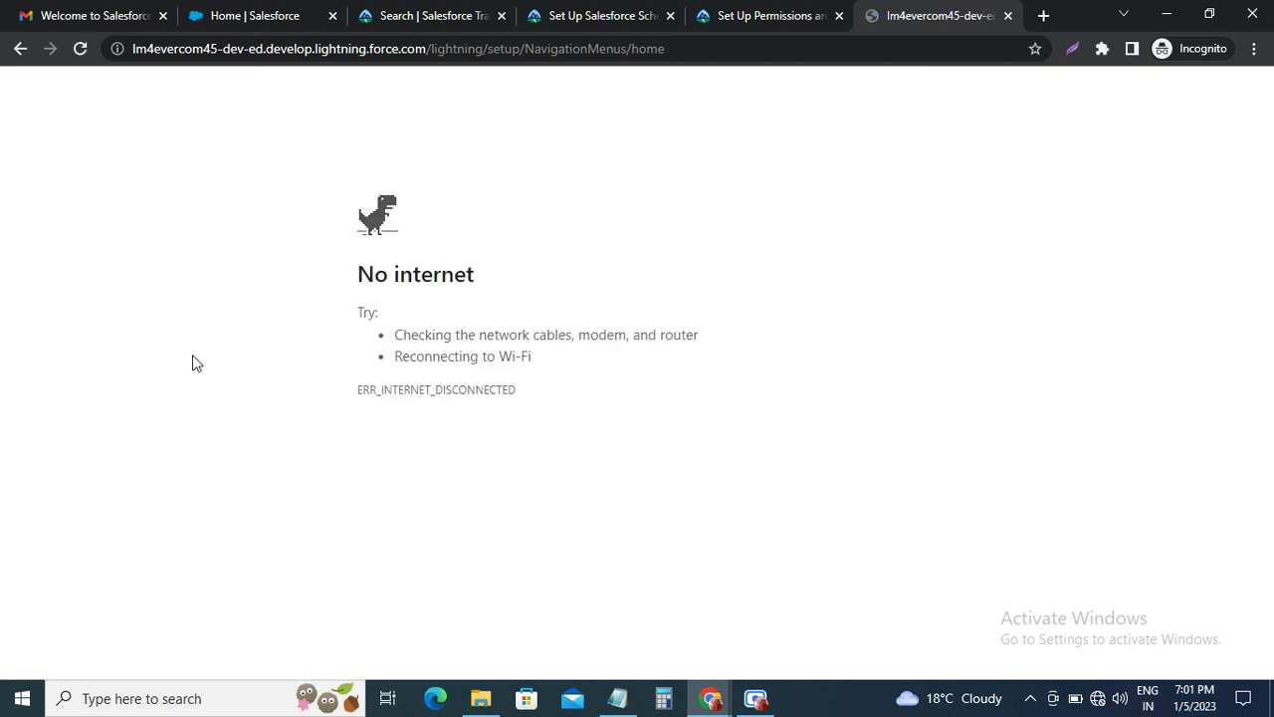
Reconnect the computer to the first available secured Wi-Fi network and return to the Salesforce page.
click(1099, 697)
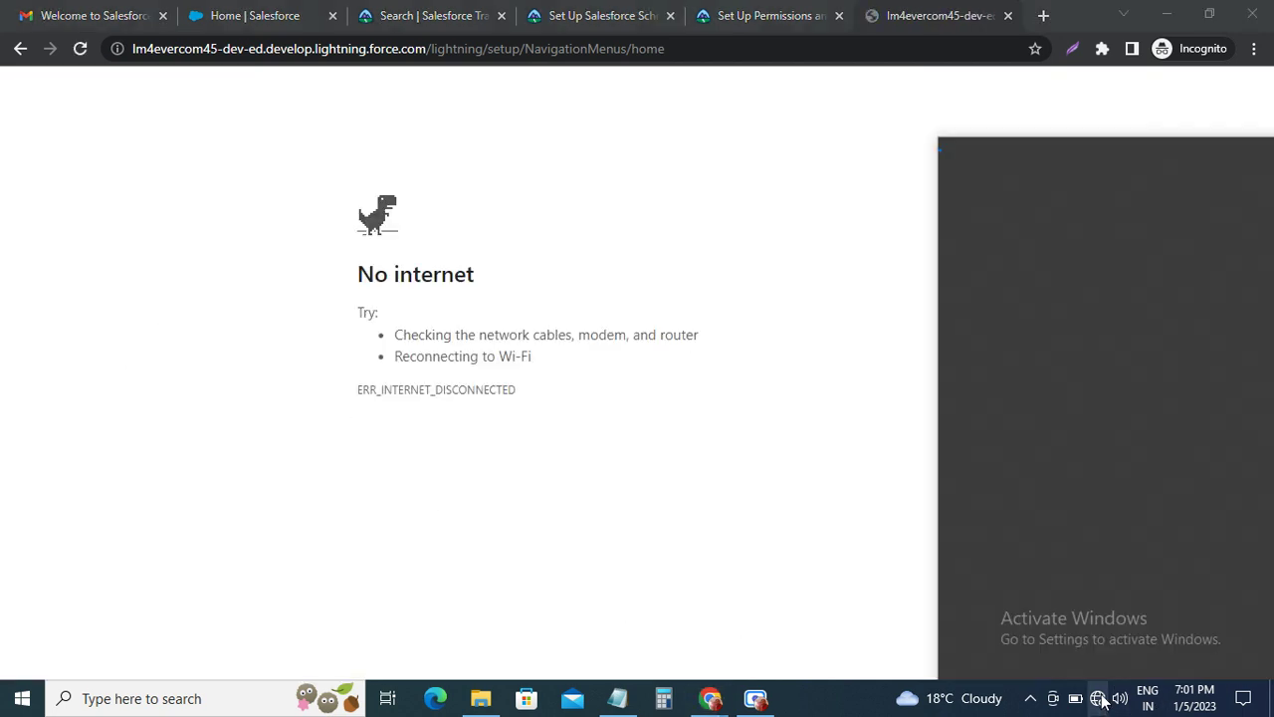
click(1032, 173)
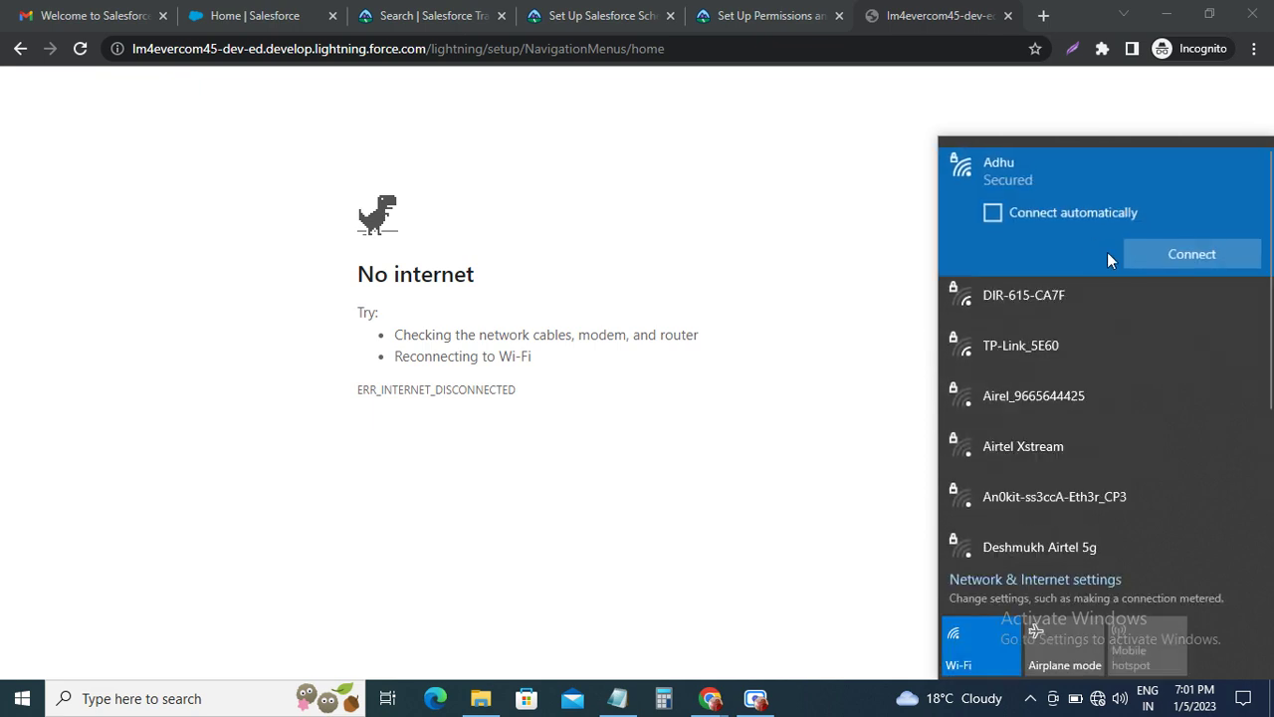
click(1184, 256)
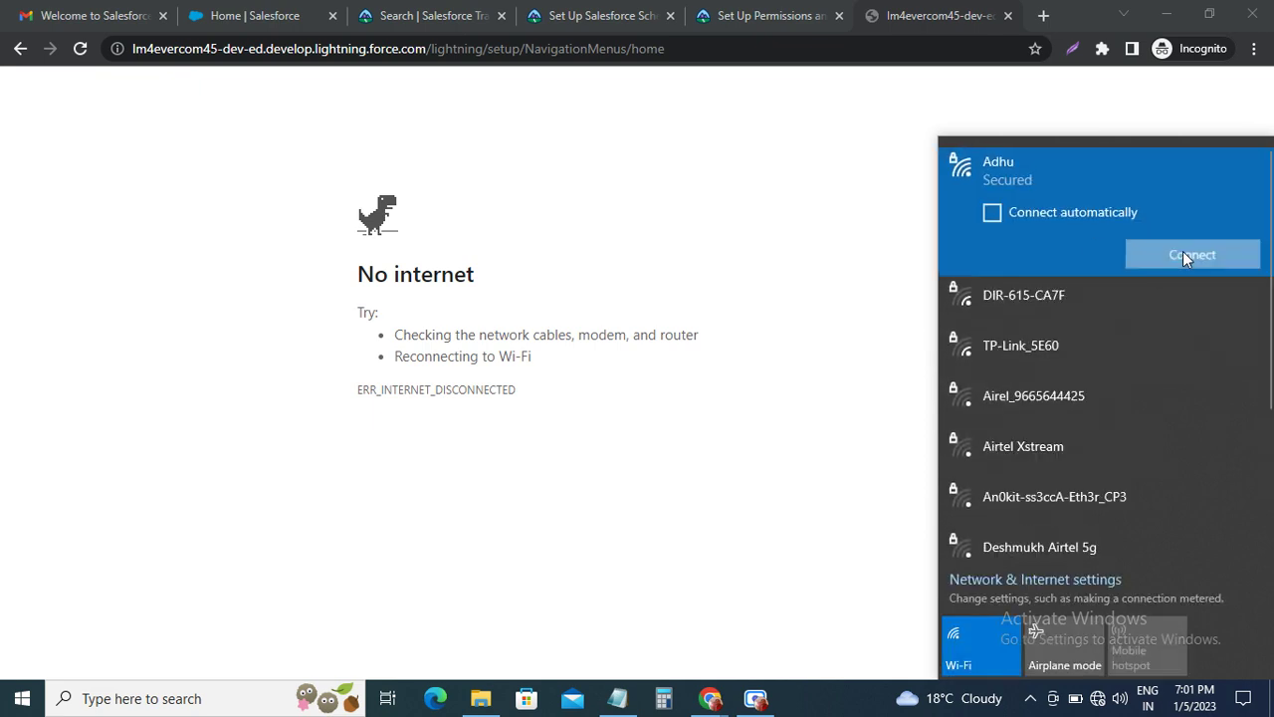
click(836, 286)
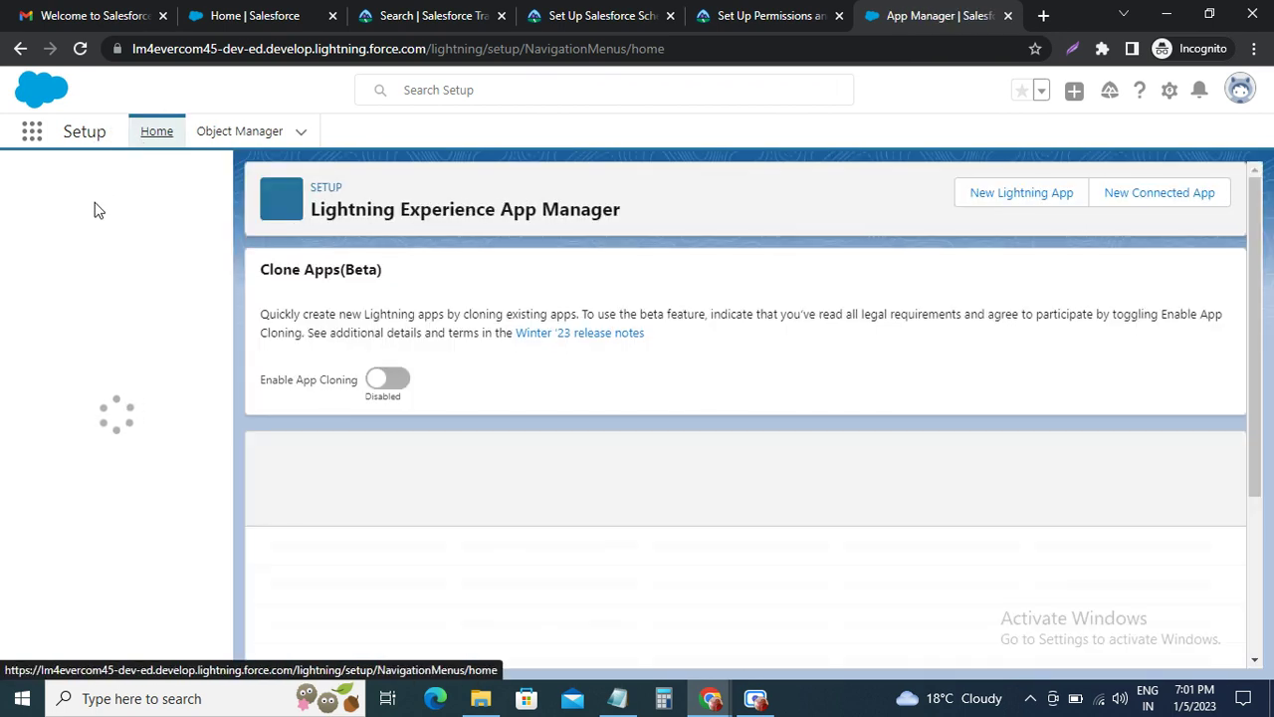
Search Salesforce Setup for Permission Sets and open the Permission Sets page.
click(74, 182)
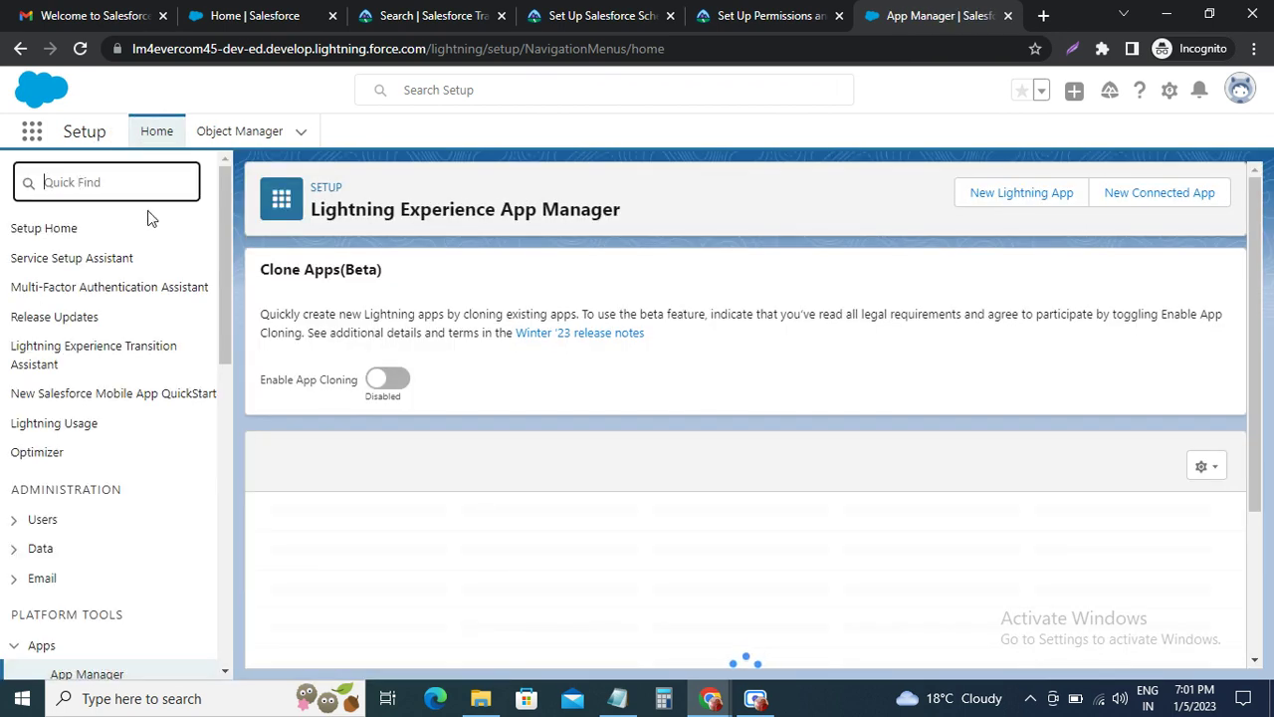
text(Permission Sets)
click(105, 265)
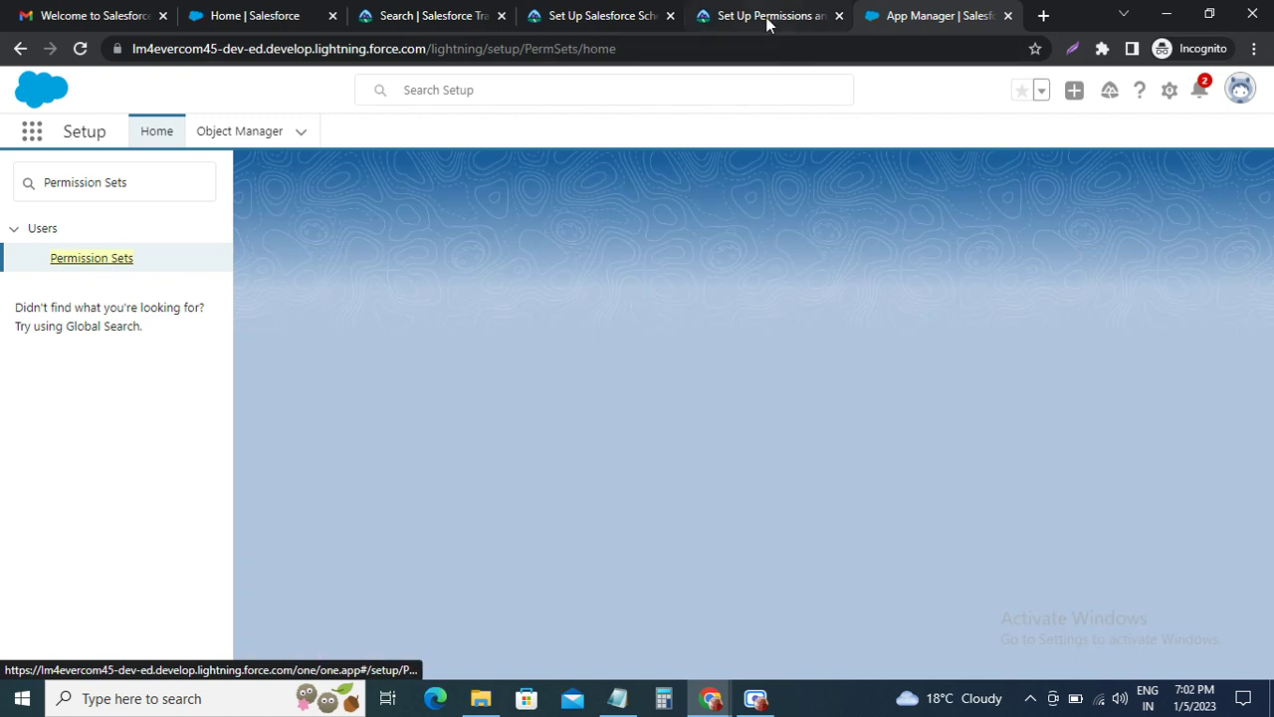
Start a new permission set with the label Salesforce Scheduler Resource and API name Salesforce_Scheduler_Resource, copying the label from the Trailhead instructions.
click(765, 17)
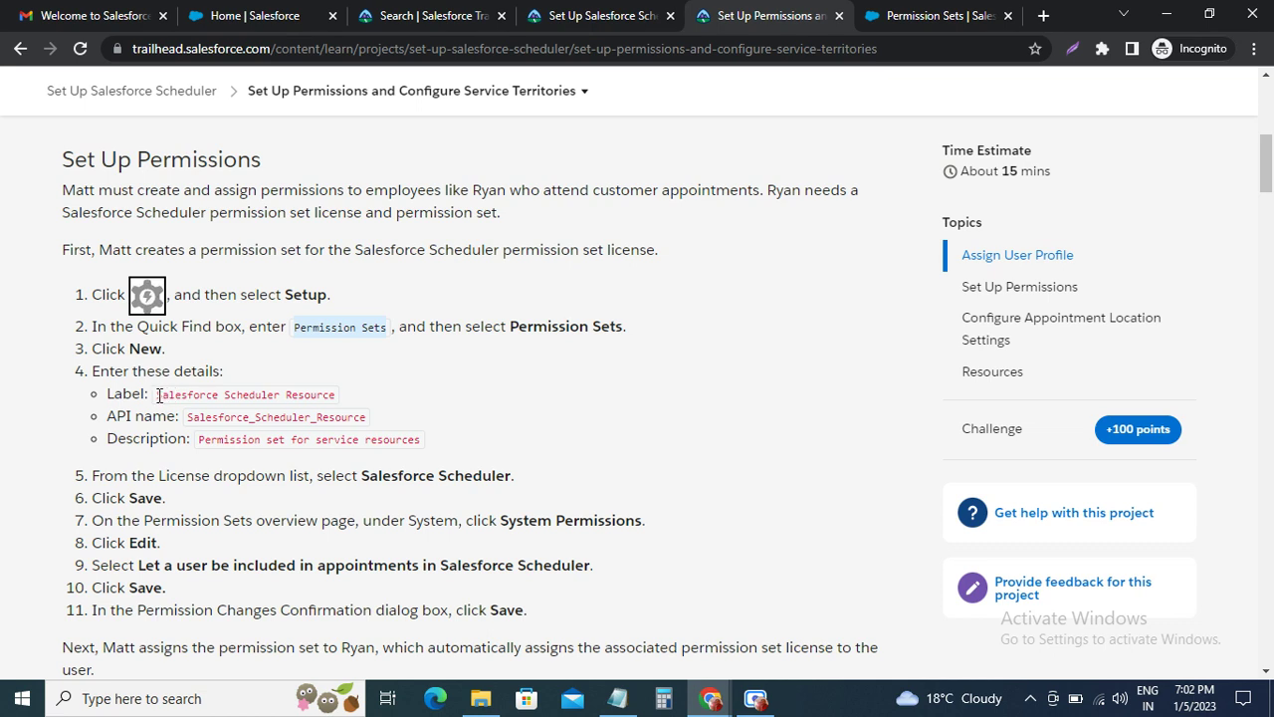
drag(158, 396, 331, 395)
key(ctrl+c)
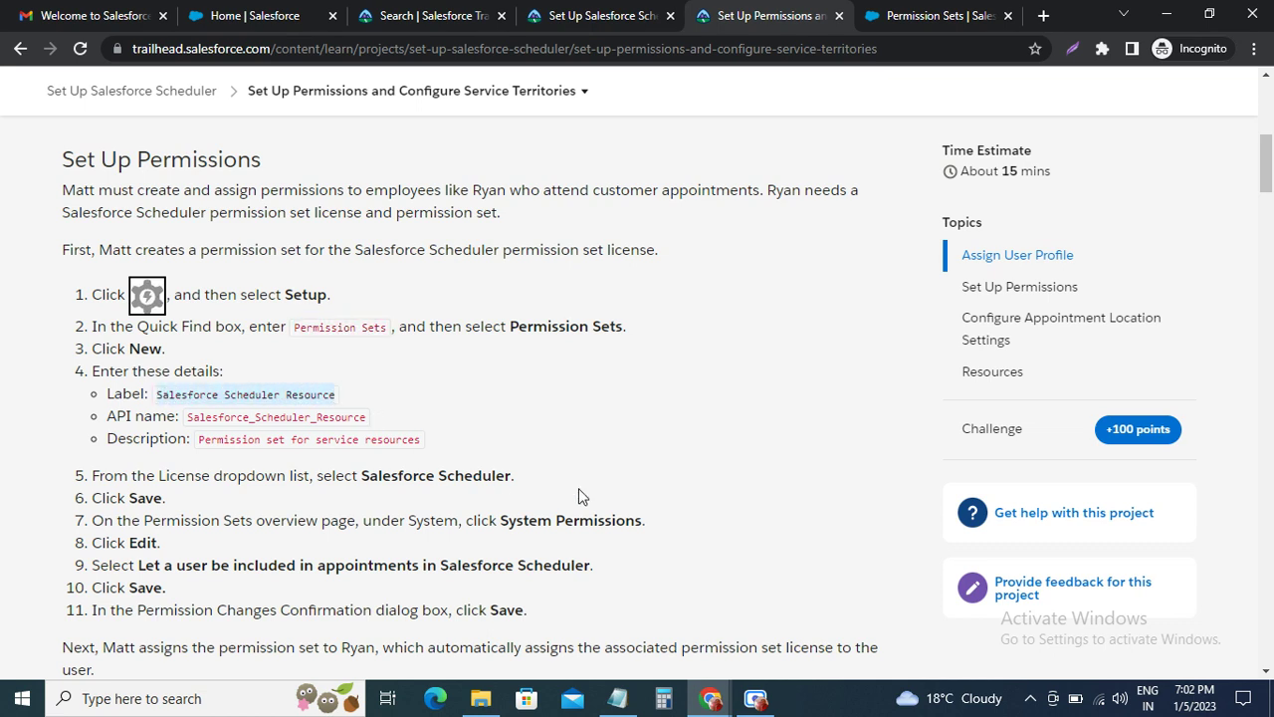
click(941, 16)
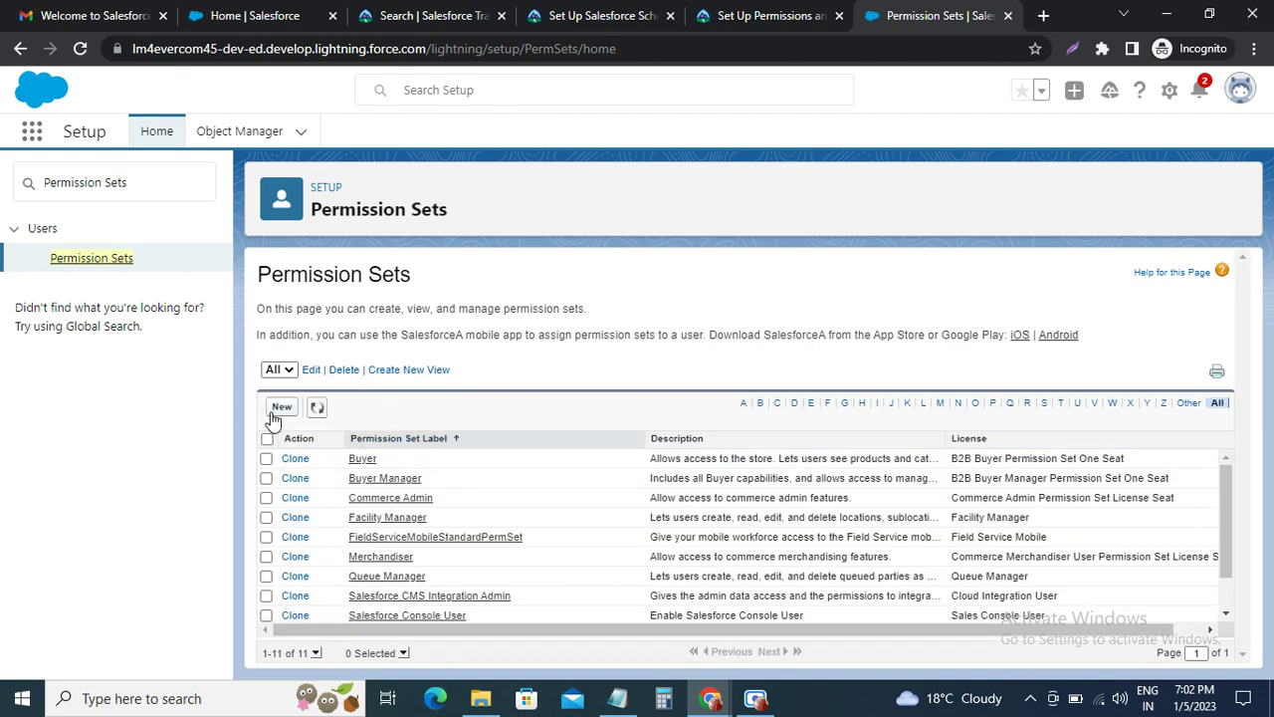
click(282, 408)
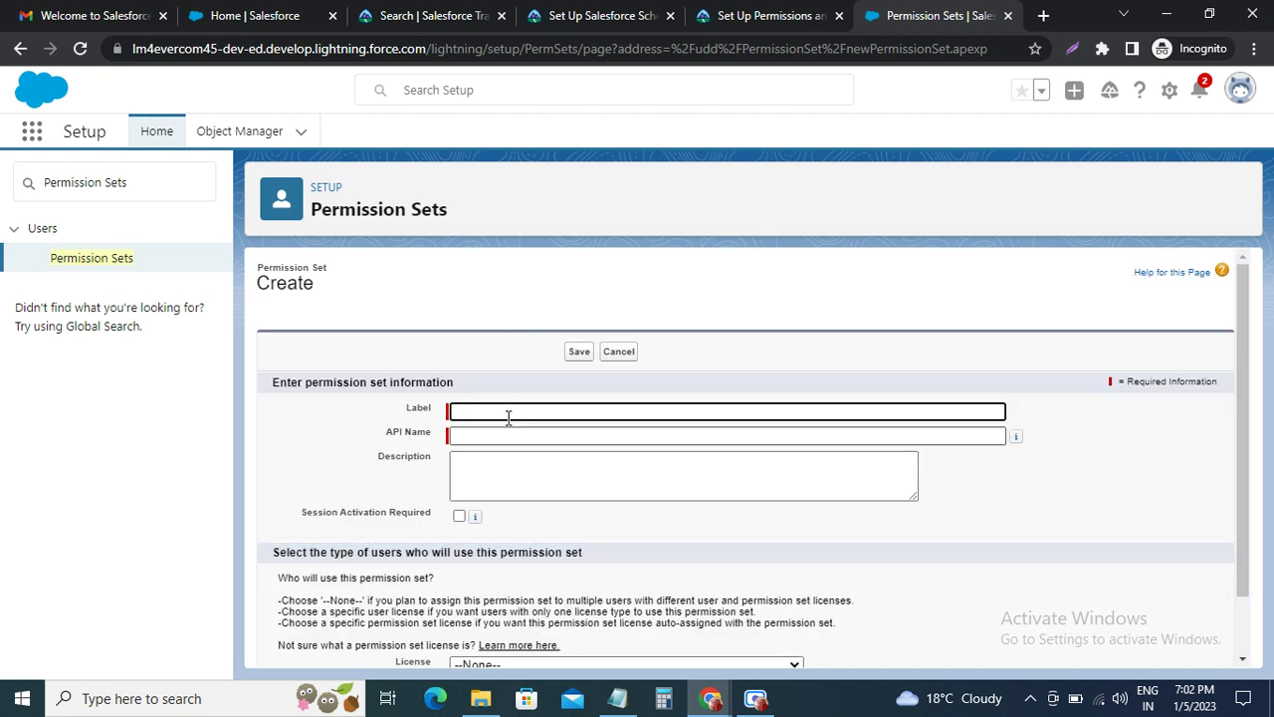
key(ctrl+v)
key(Tab)
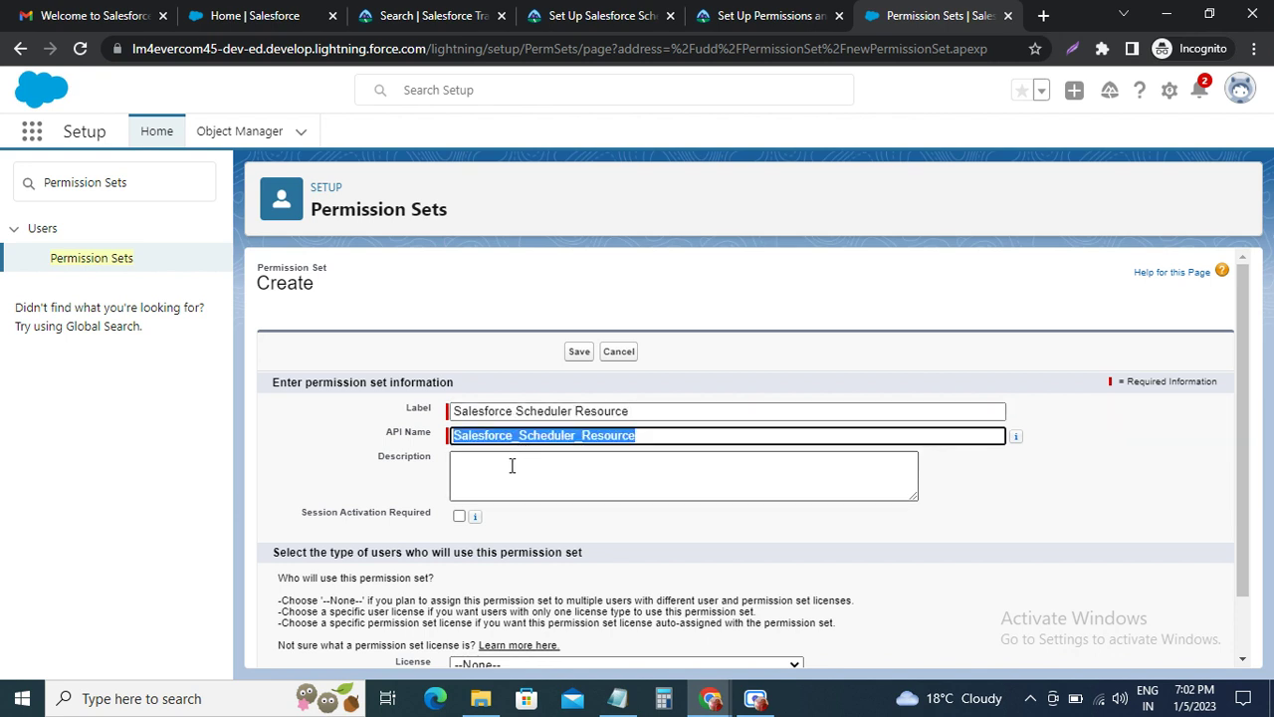
key(Tab)
key(Tab)
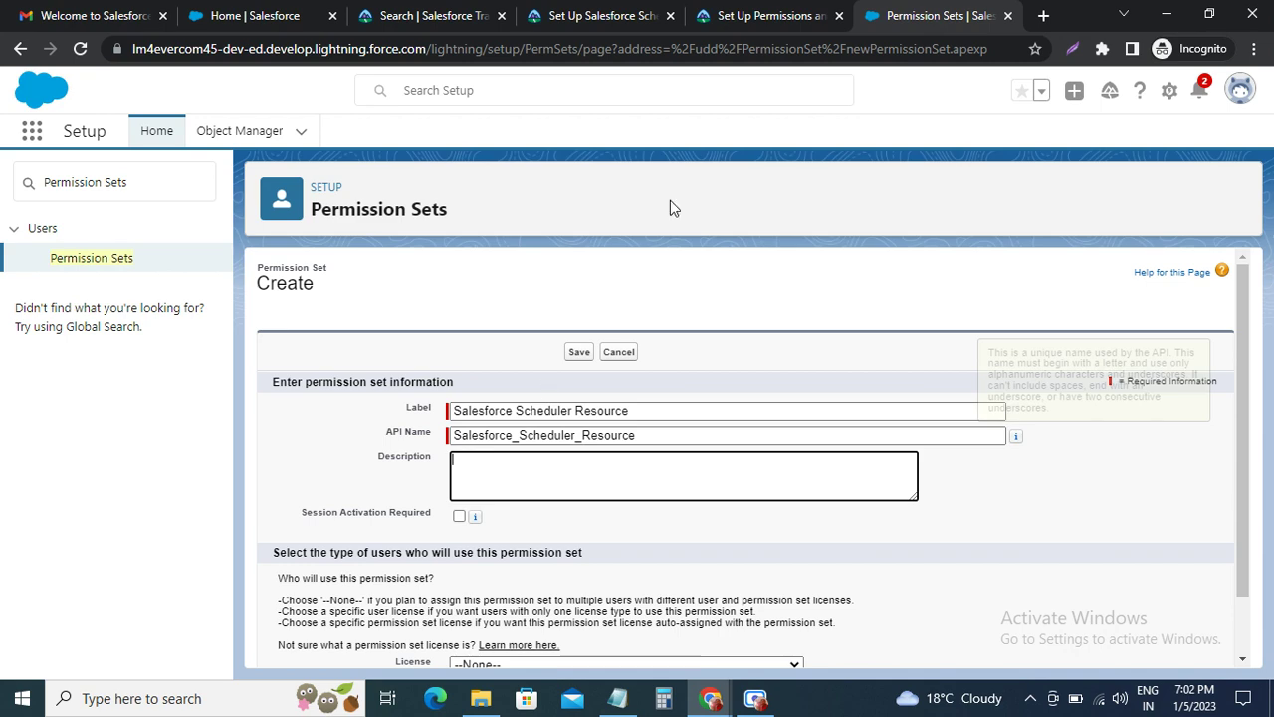
Copy the description from the Trailhead instructions and set the permission set's description to "Permission set for service resources".
click(756, 16)
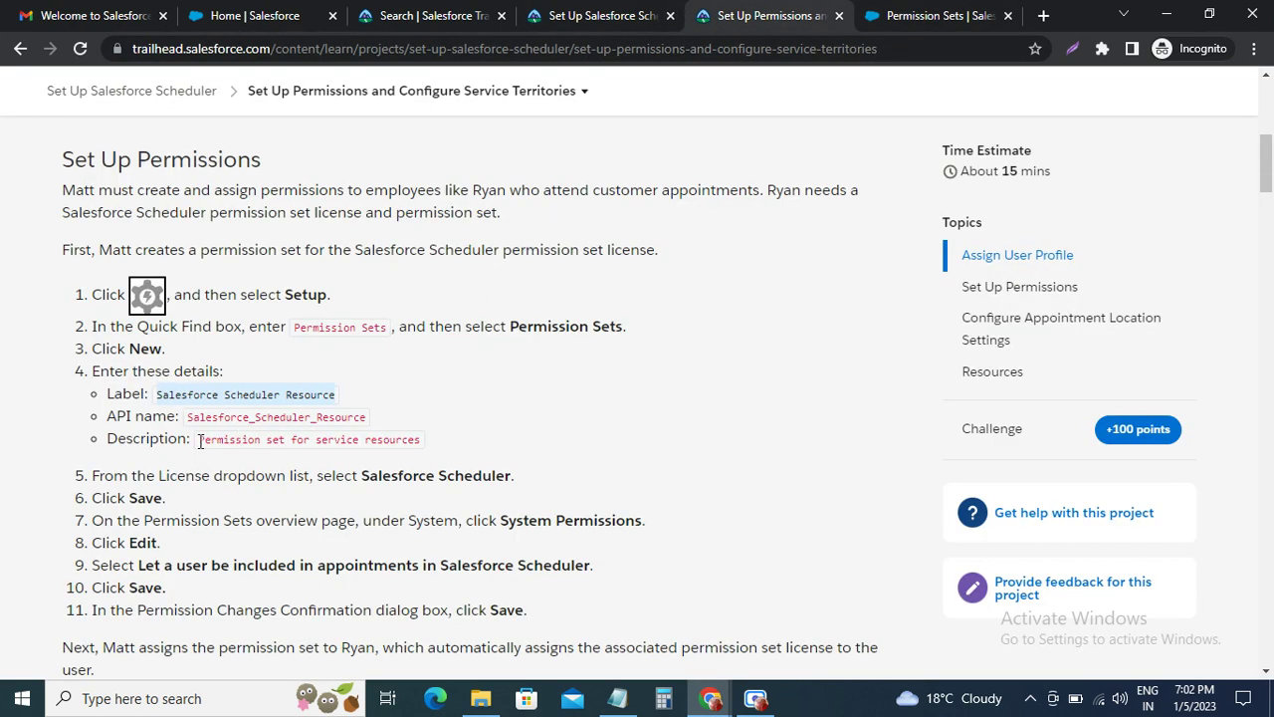
drag(199, 439, 442, 445)
key(ctrl+c)
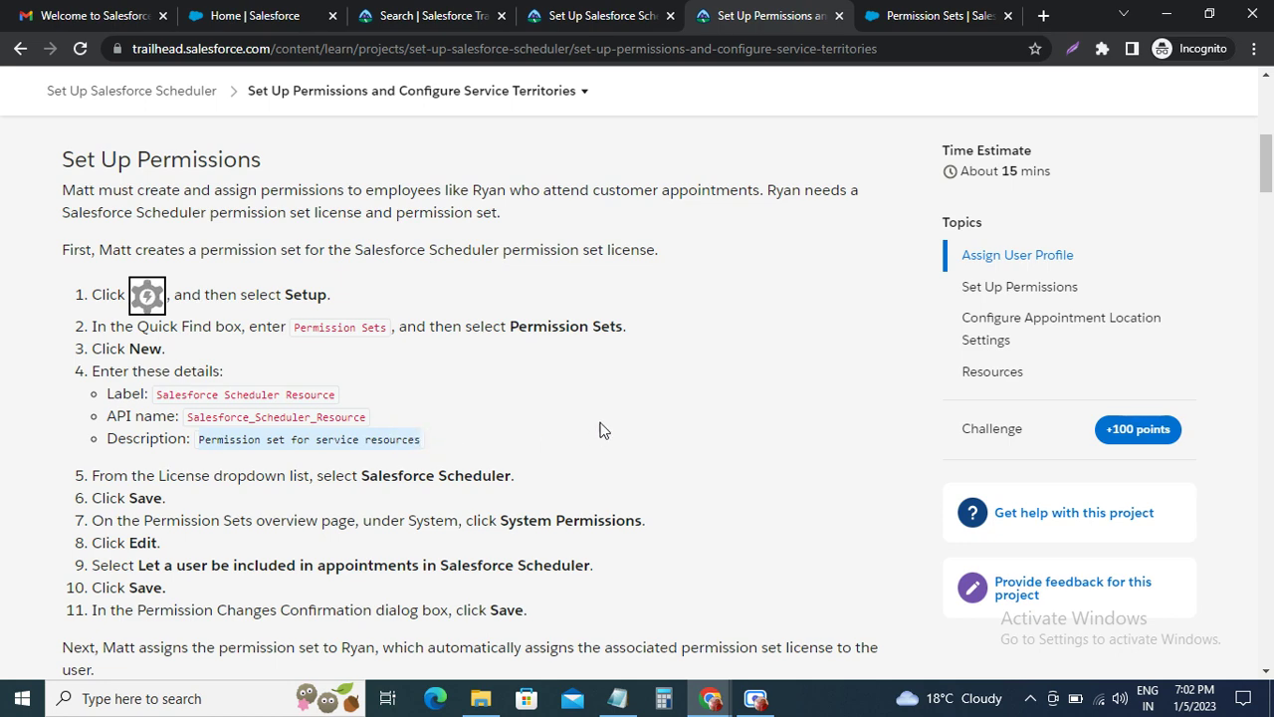
click(904, 15)
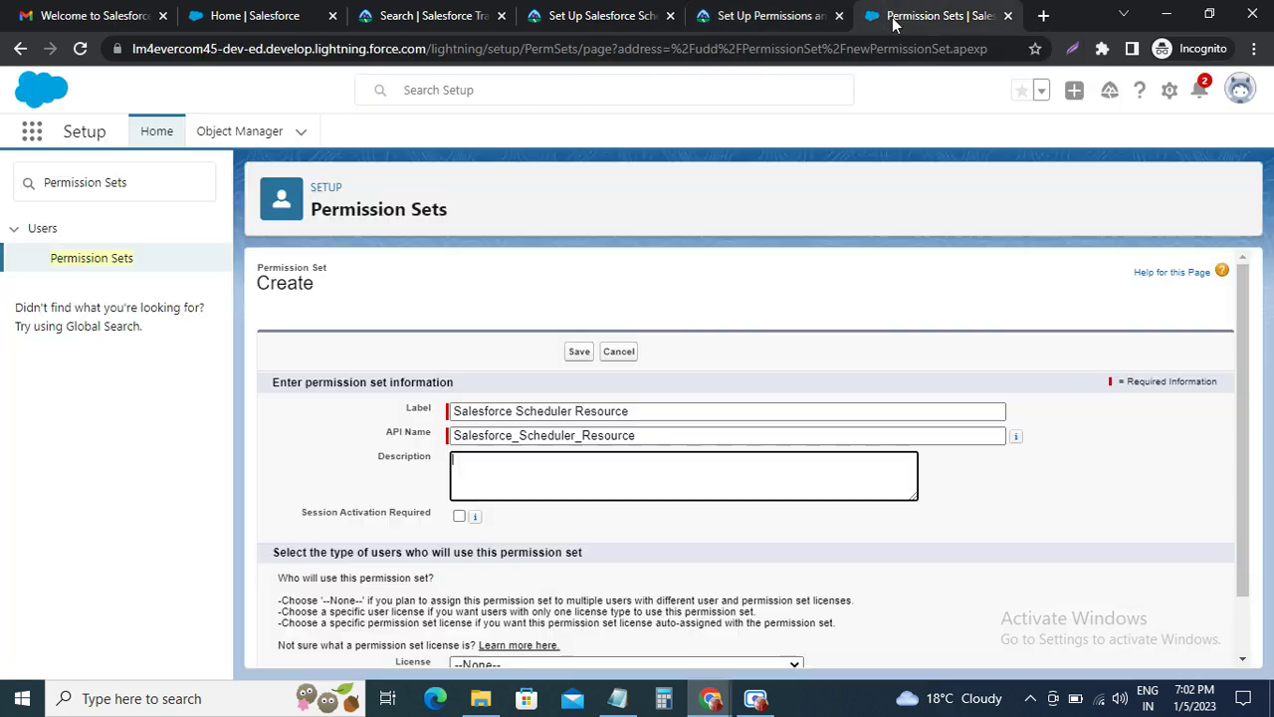
click(529, 477)
key(ctrl+v)
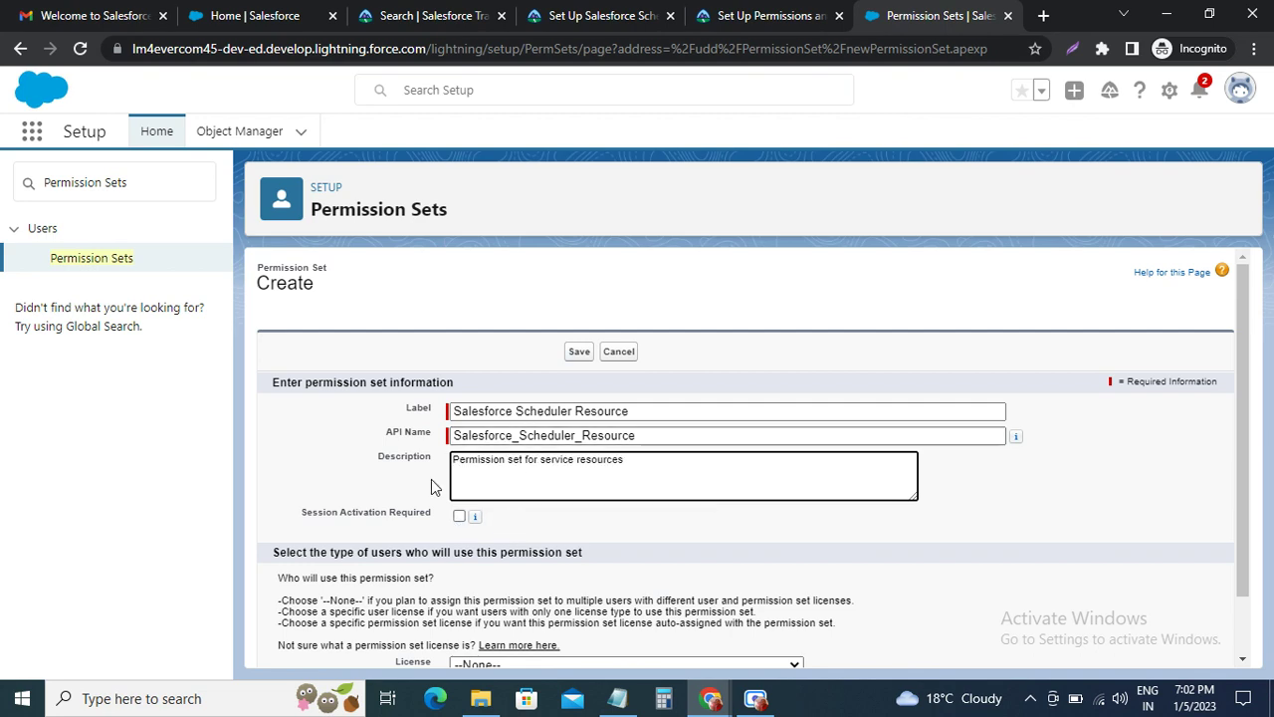
Check the required license in the Trailhead instructions and set the permission set's license to Salesforce Scheduler.
click(771, 15)
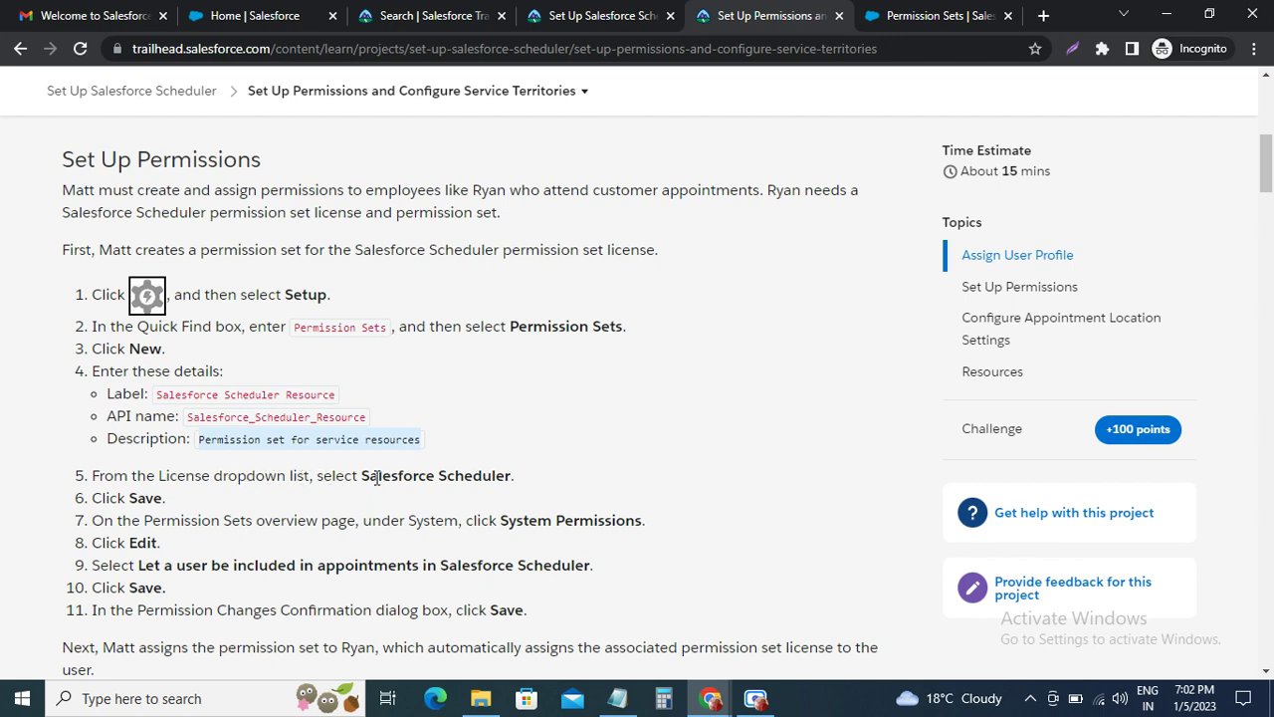
click(946, 15)
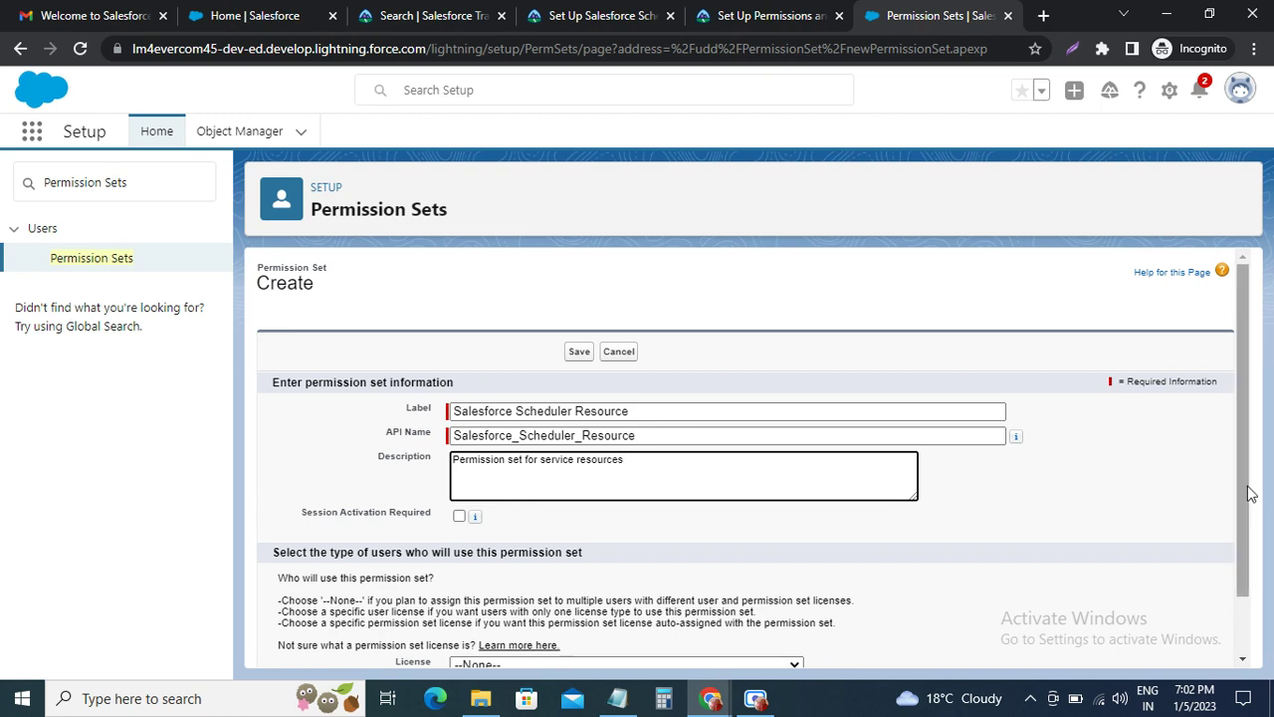
drag(1244, 480, 1260, 597)
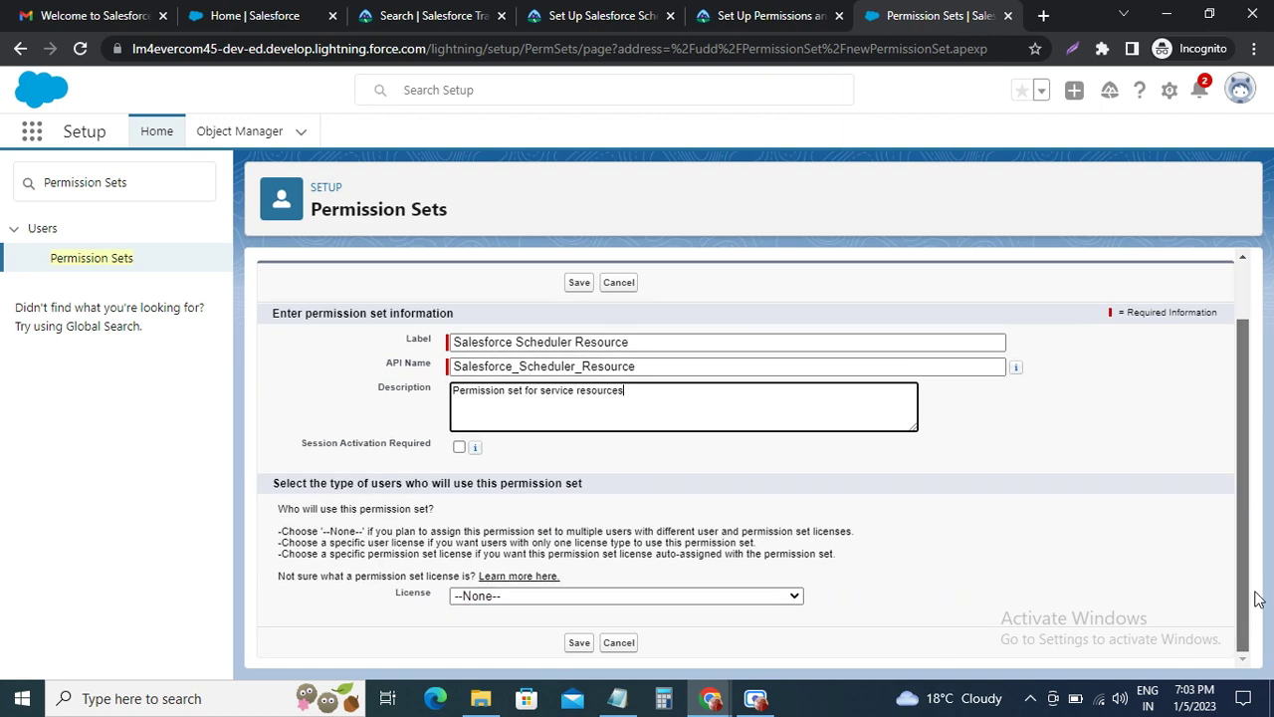
click(493, 596)
scroll(517, 557, down, 10)
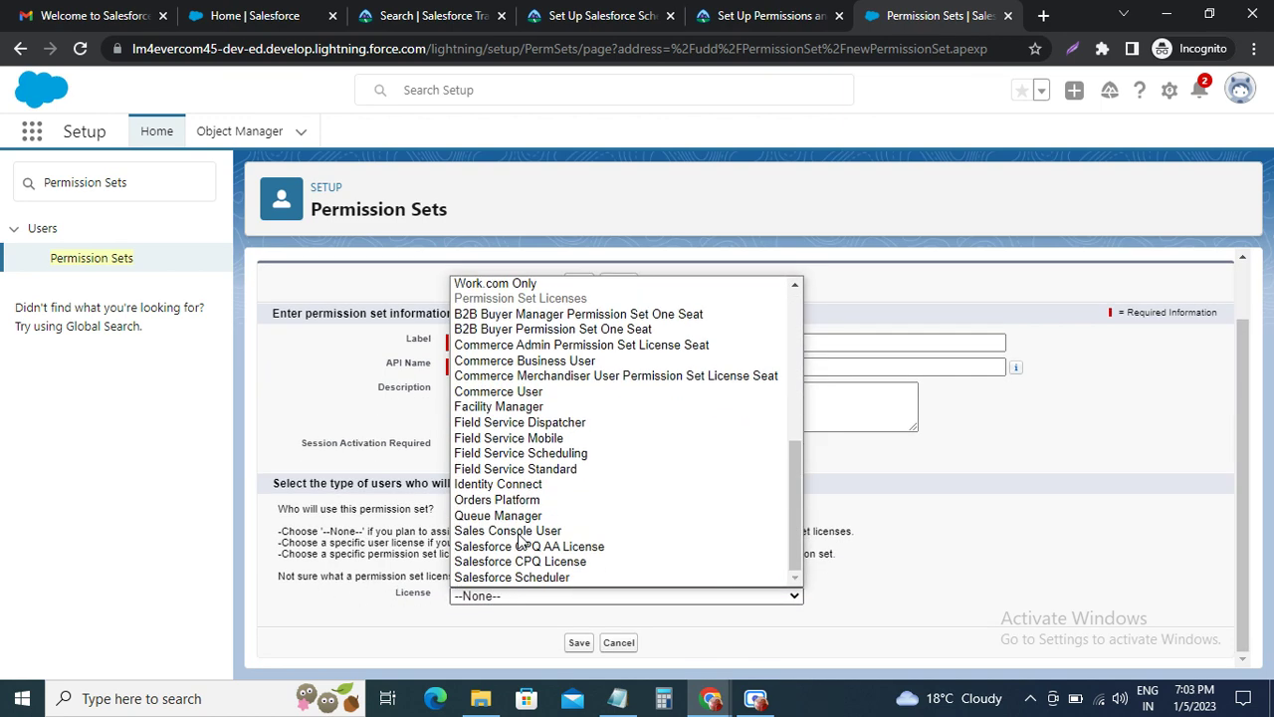
click(513, 591)
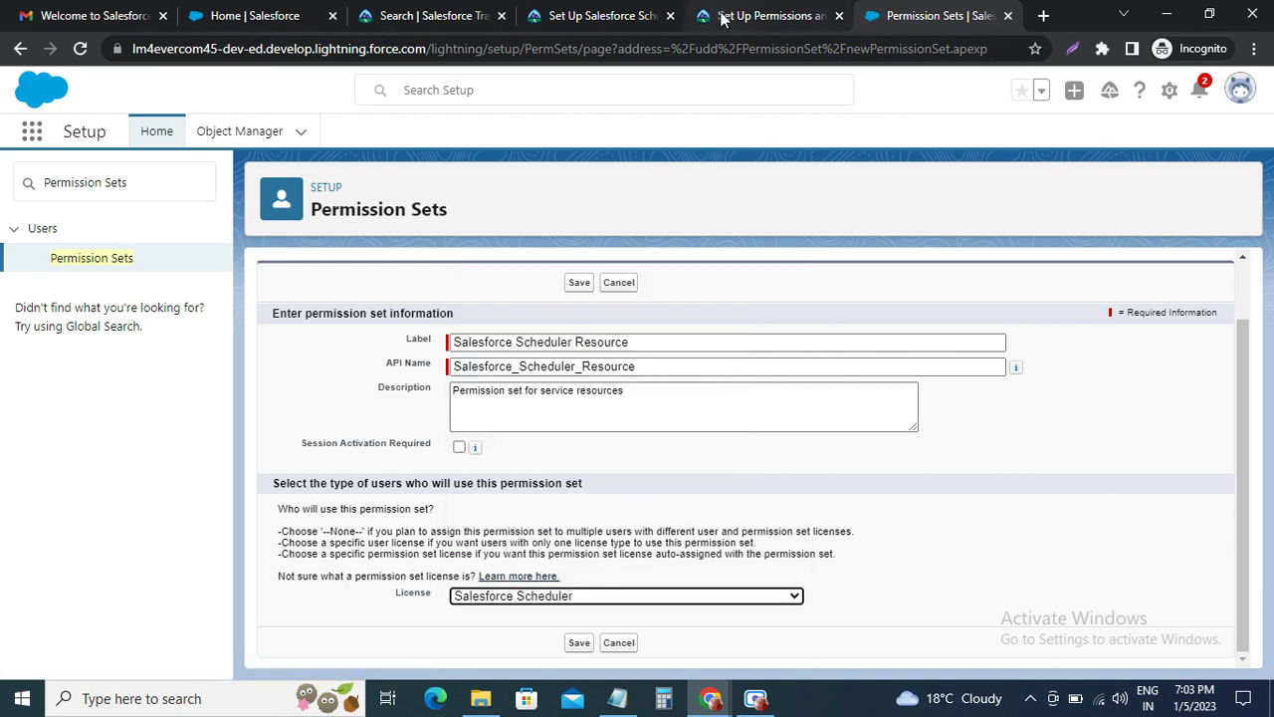
Confirm the next instruction in Trailhead and save the Salesforce Scheduler Resource permission set.
click(724, 17)
double_click(147, 498)
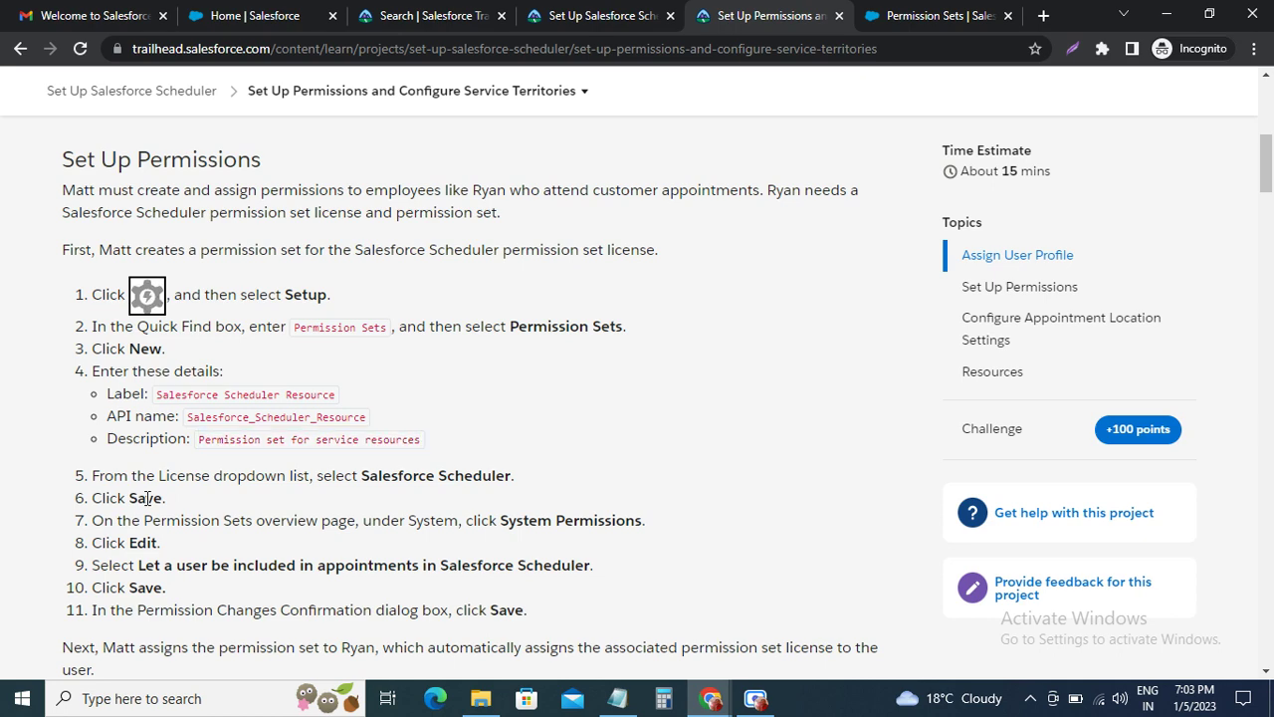
click(940, 16)
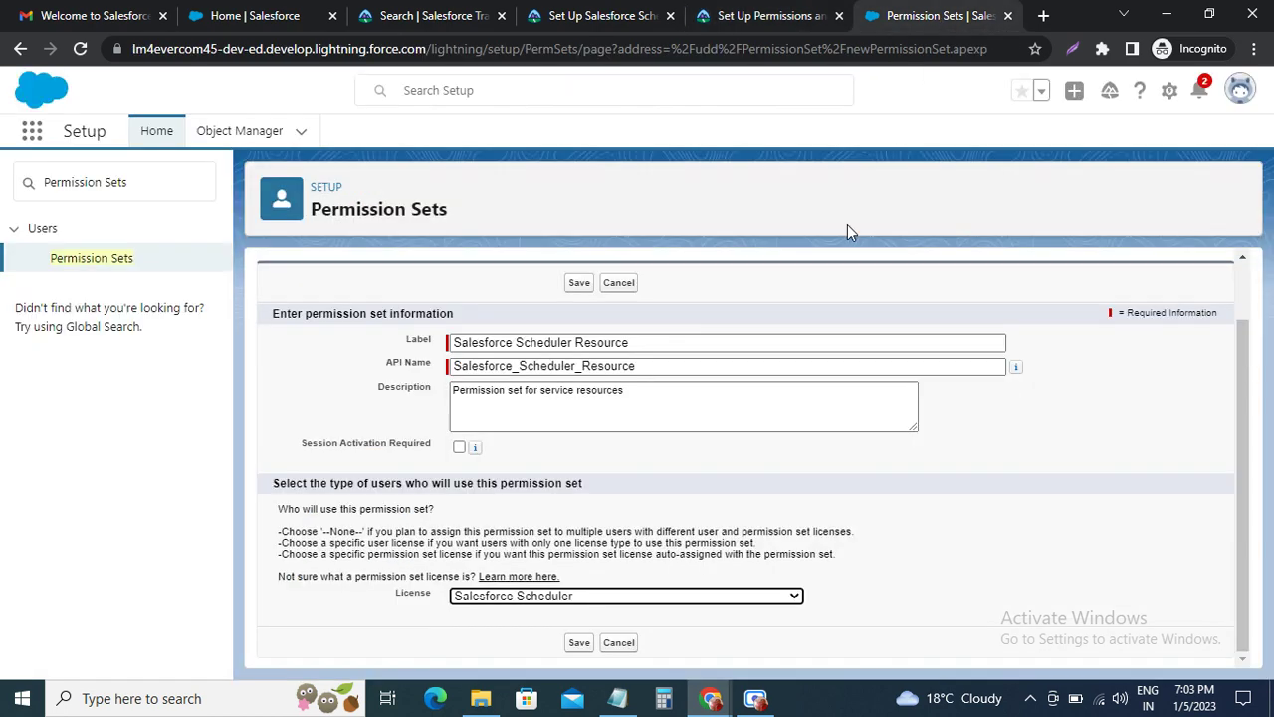
click(577, 644)
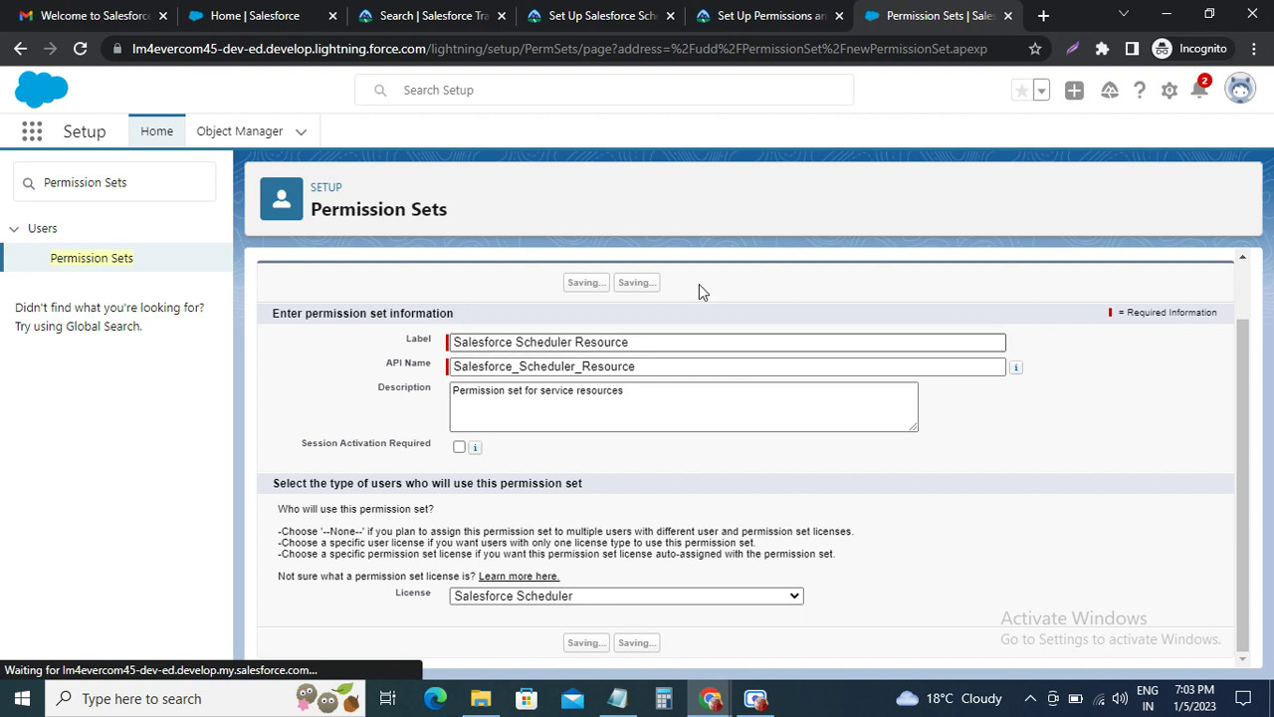
Check the following Trailhead instruction and open System Permissions from the new permission set's overview.
click(738, 20)
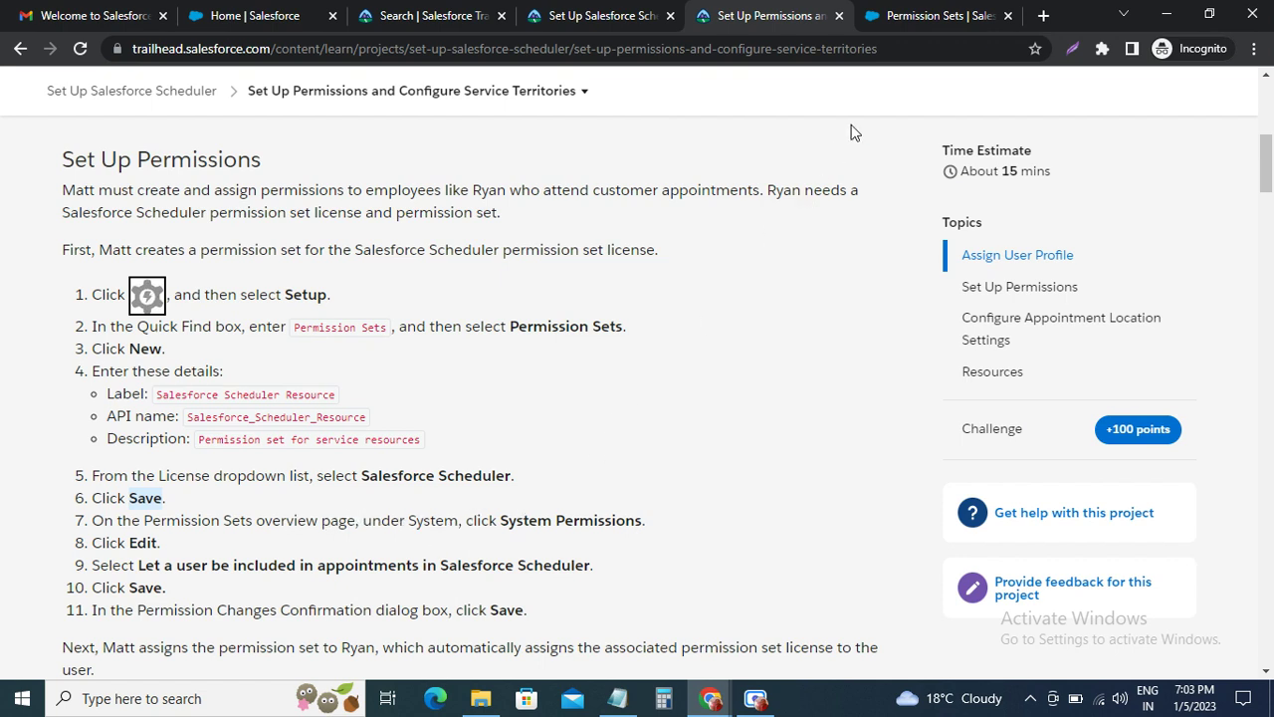
click(905, 12)
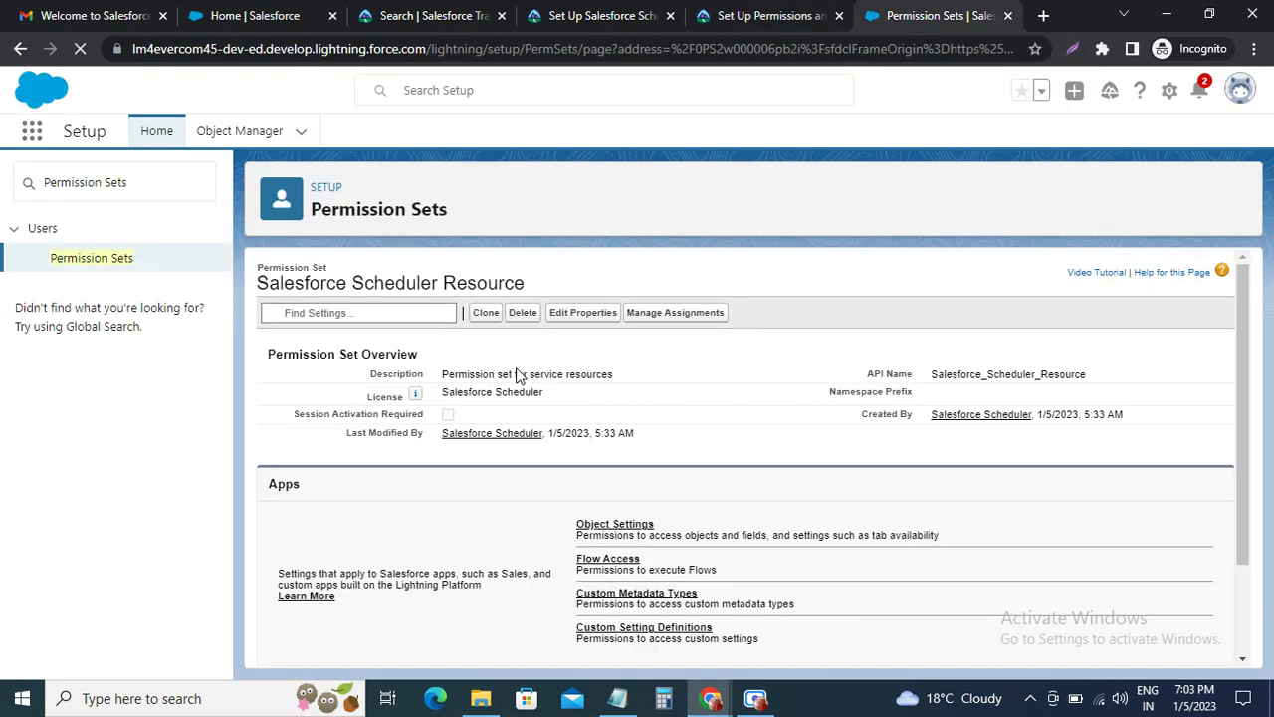
scroll(474, 453, down, 3)
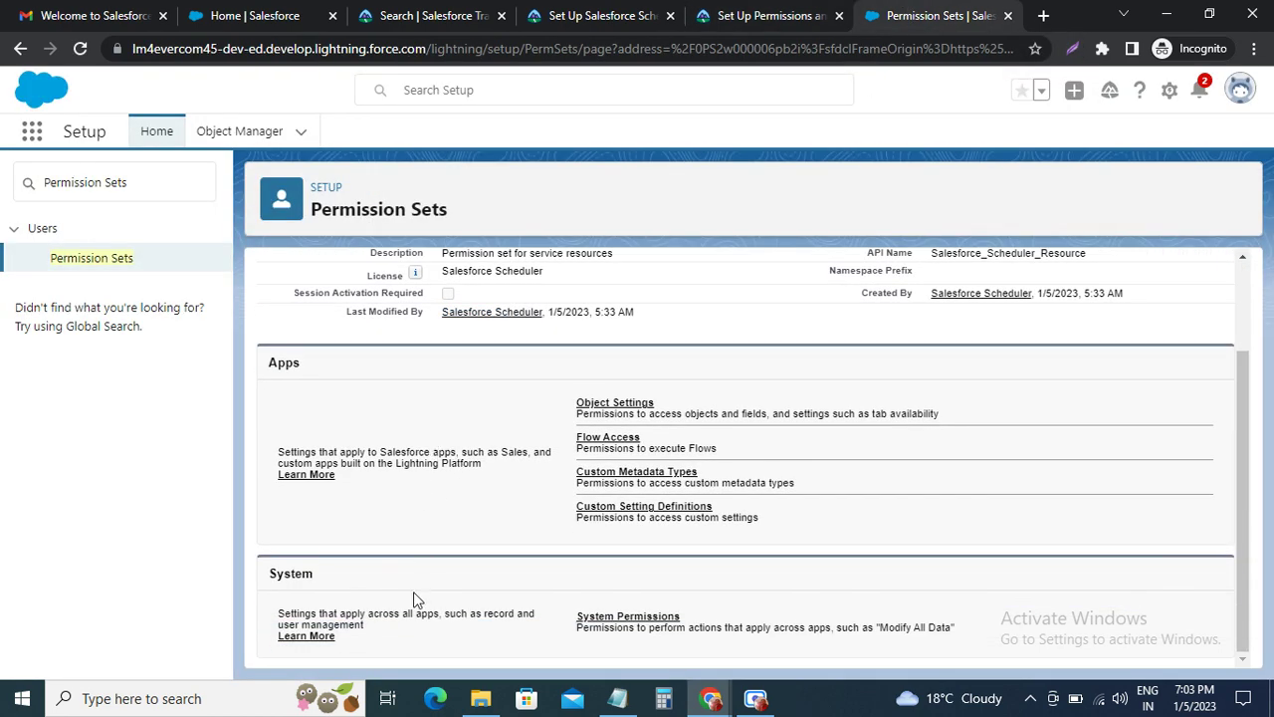
click(637, 618)
Following the Trailhead instructions, enable the system permission "Let a user be included in appointments in Salesforce Scheduler" and save the edit.
click(748, 15)
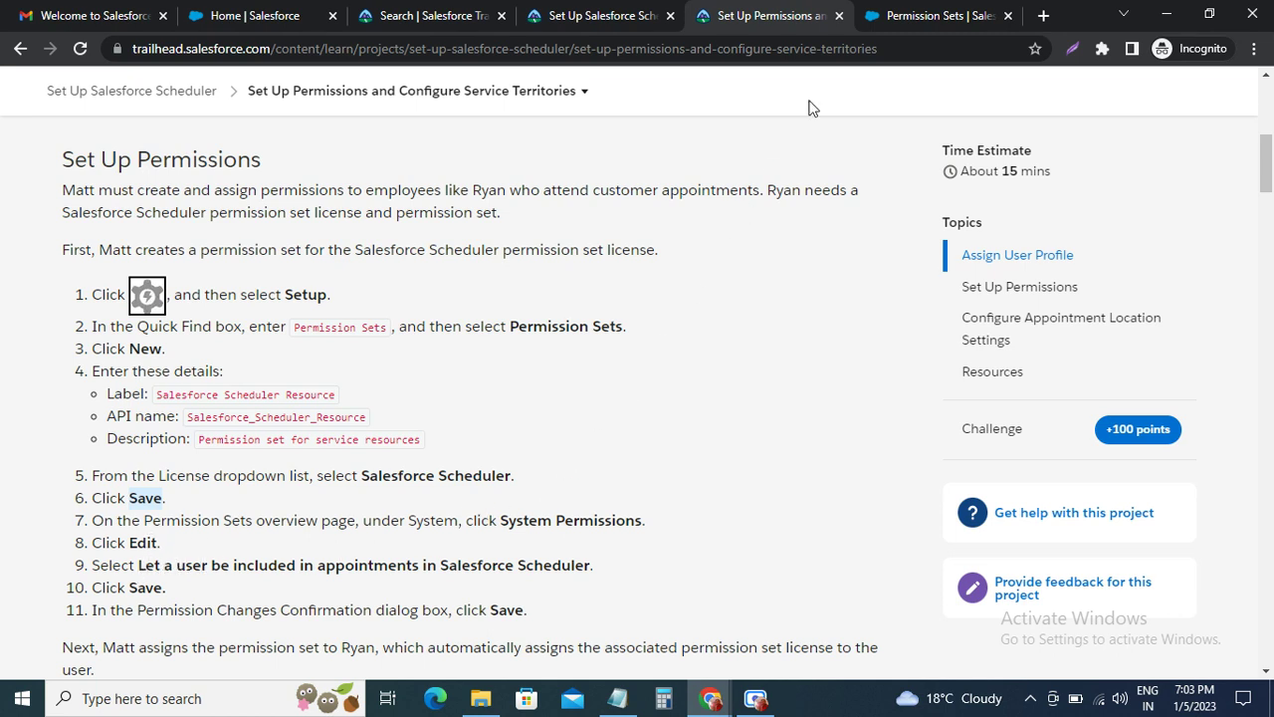
click(892, 19)
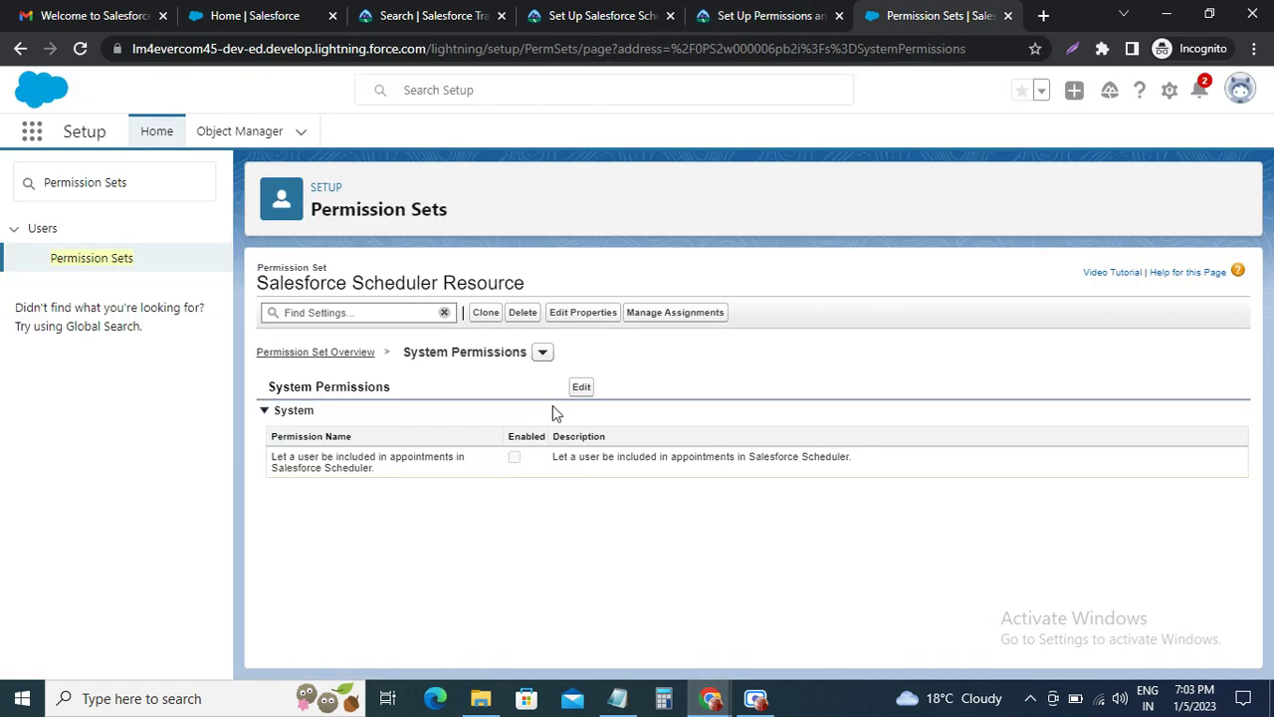
click(582, 391)
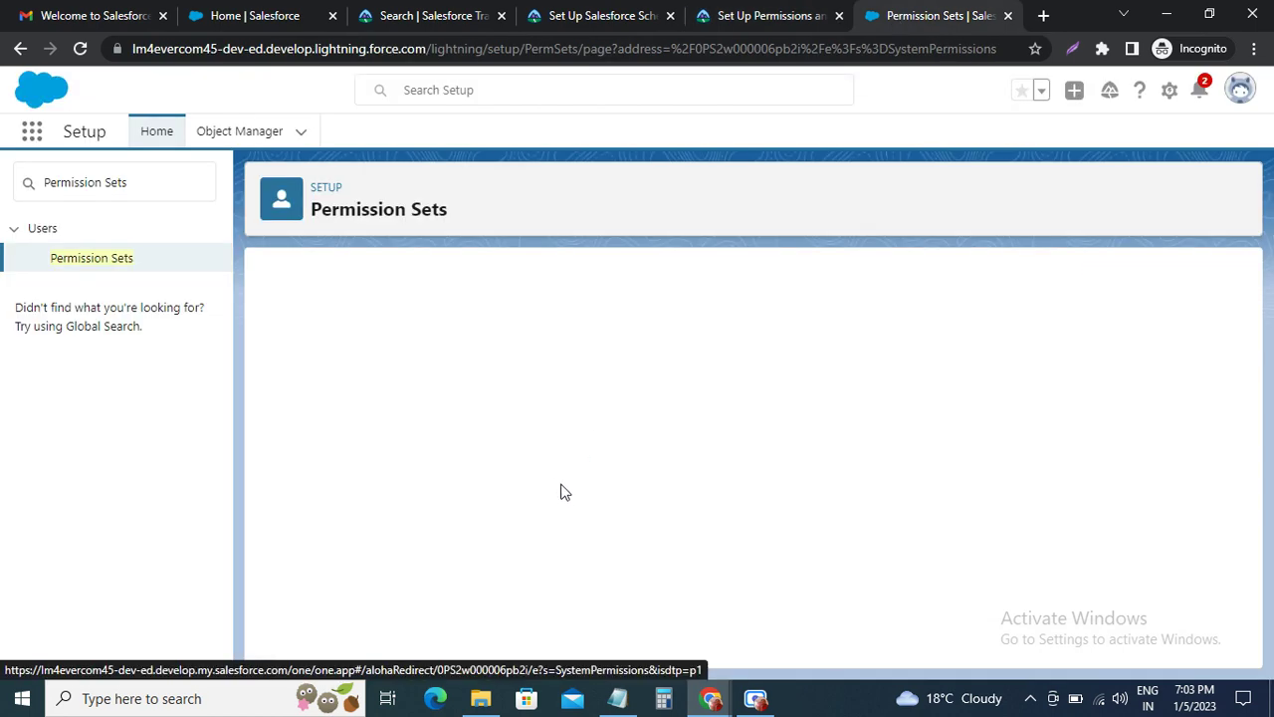
click(772, 16)
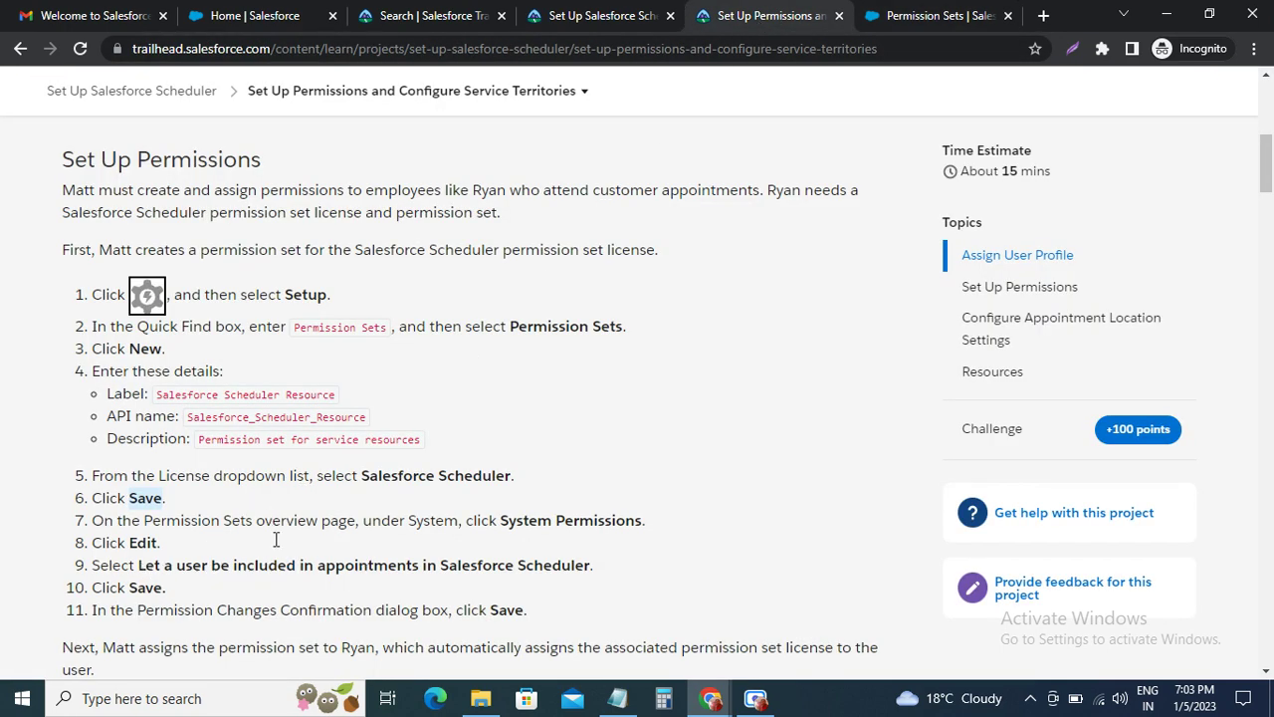
click(939, 16)
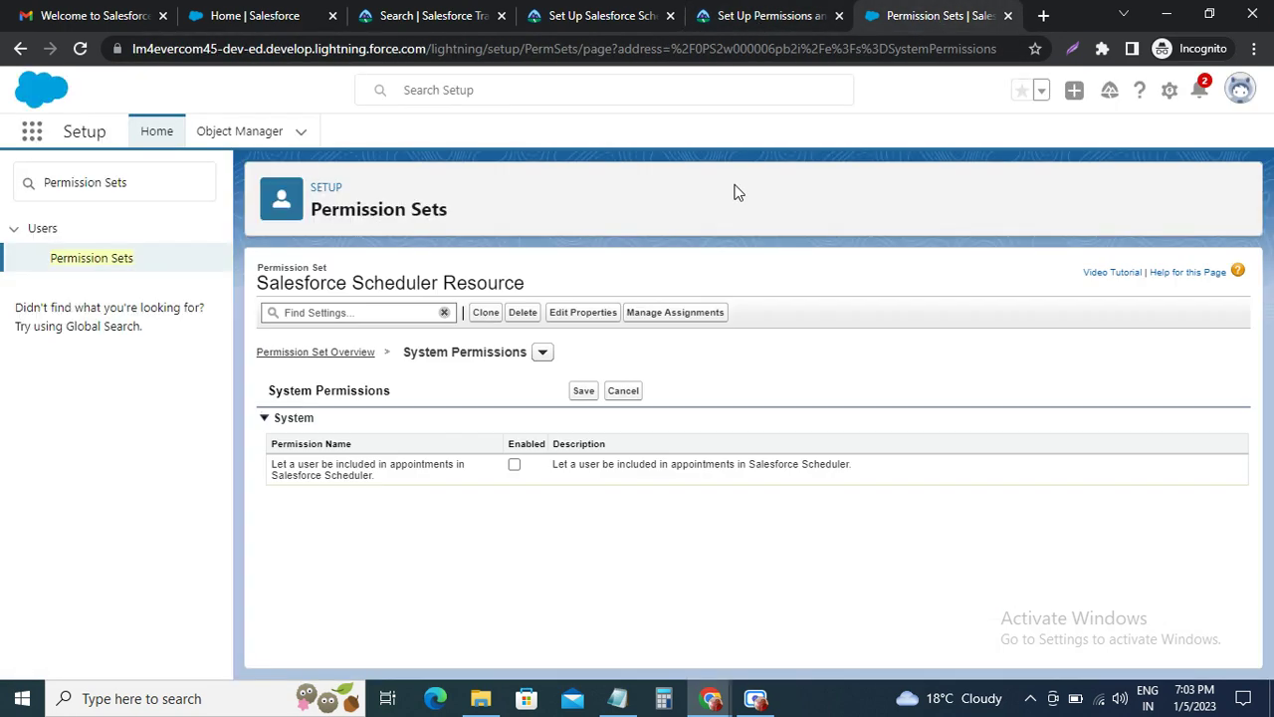
click(514, 465)
click(584, 391)
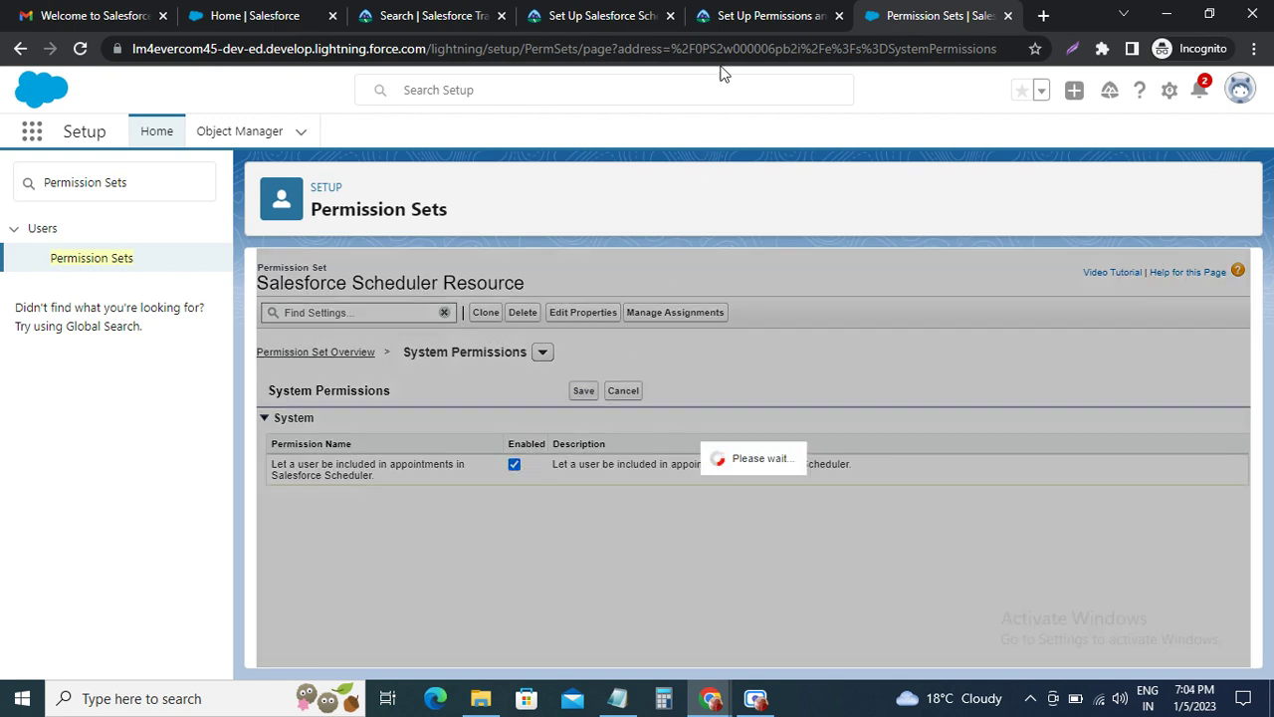
Check the final instruction for this permission set in Trailhead and save the changes in the Permission Changes Confirmation dialog.
click(756, 15)
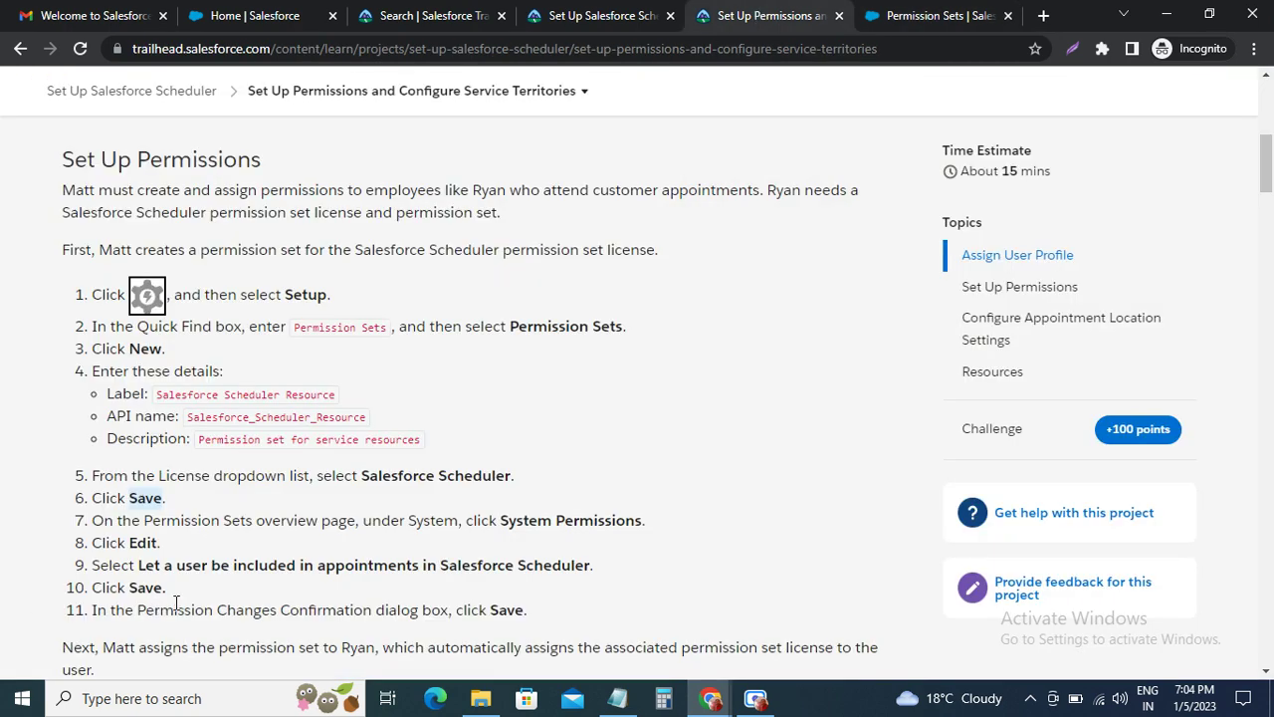
scroll(157, 612, down, 2)
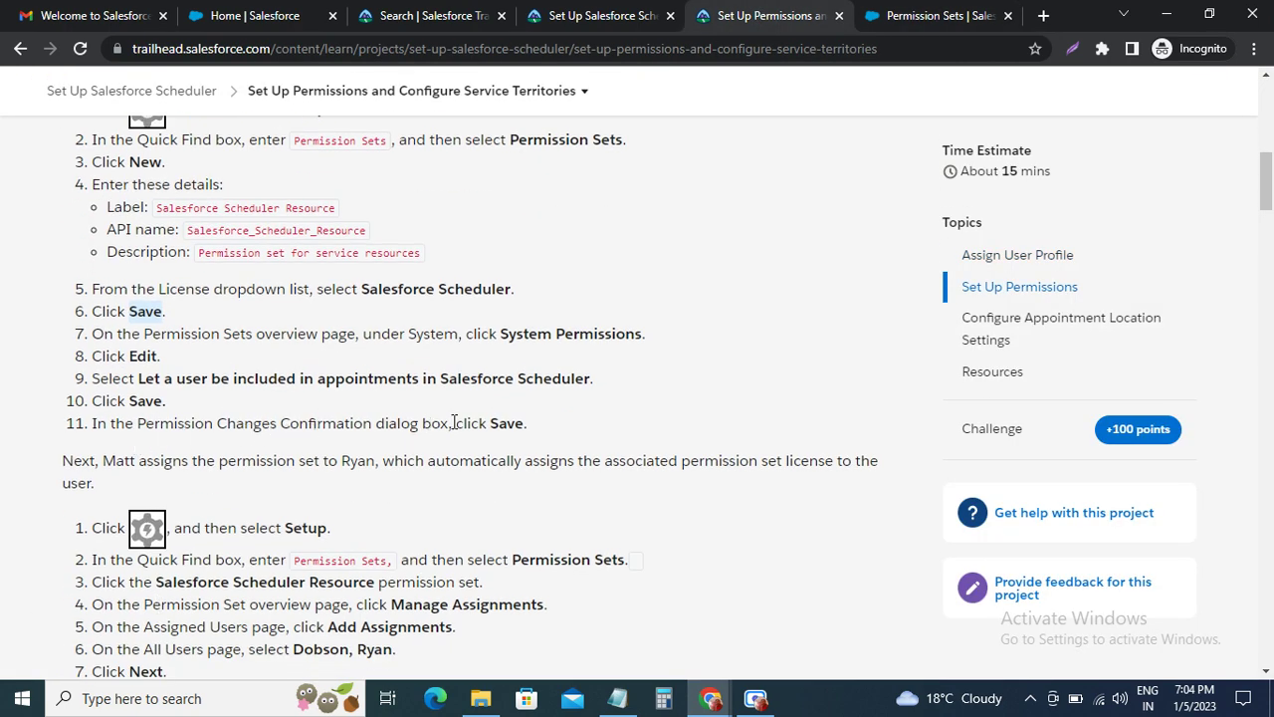
click(934, 16)
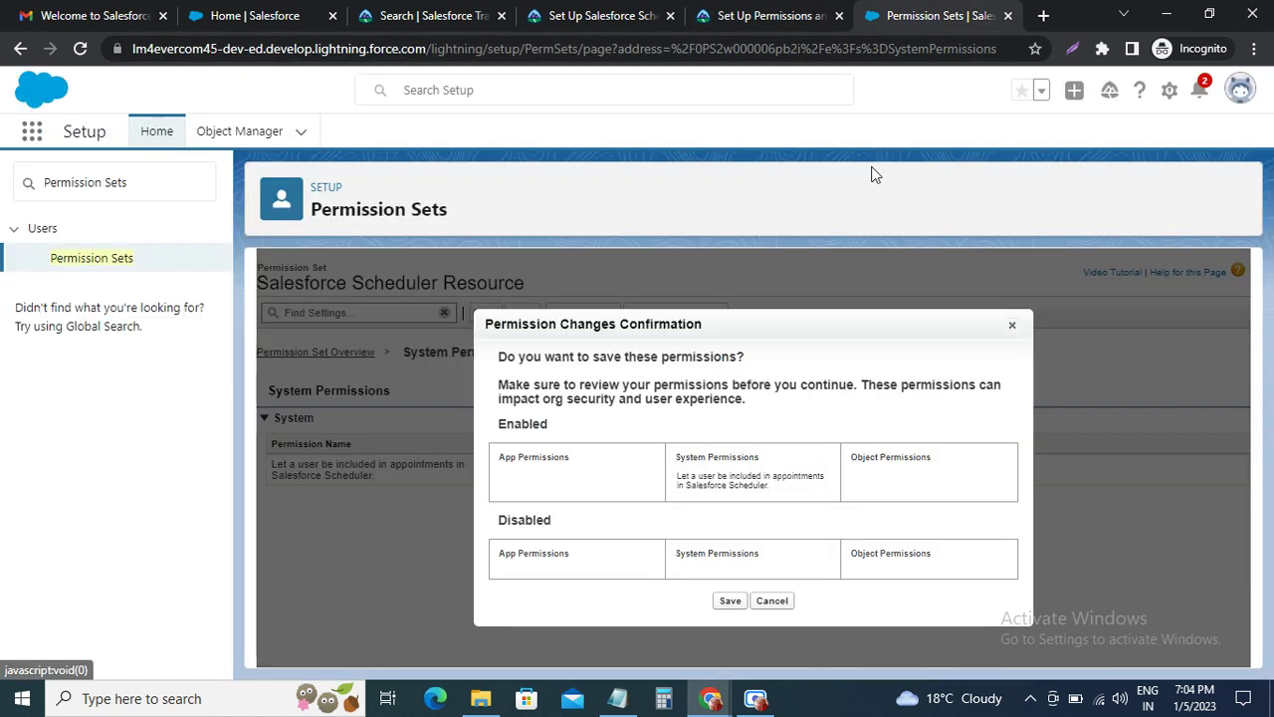
click(730, 602)
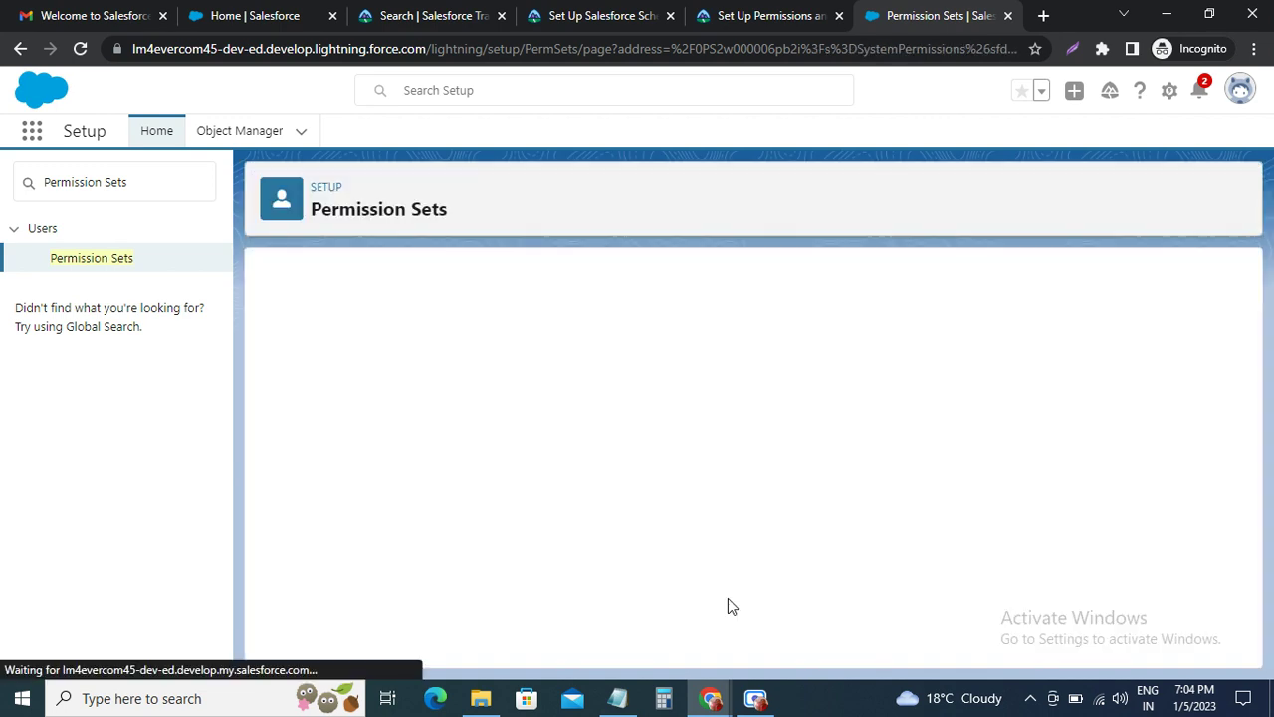
Read the Trailhead instructions for assigning the permission set and return to the Permission Sets list in Setup.
click(757, 19)
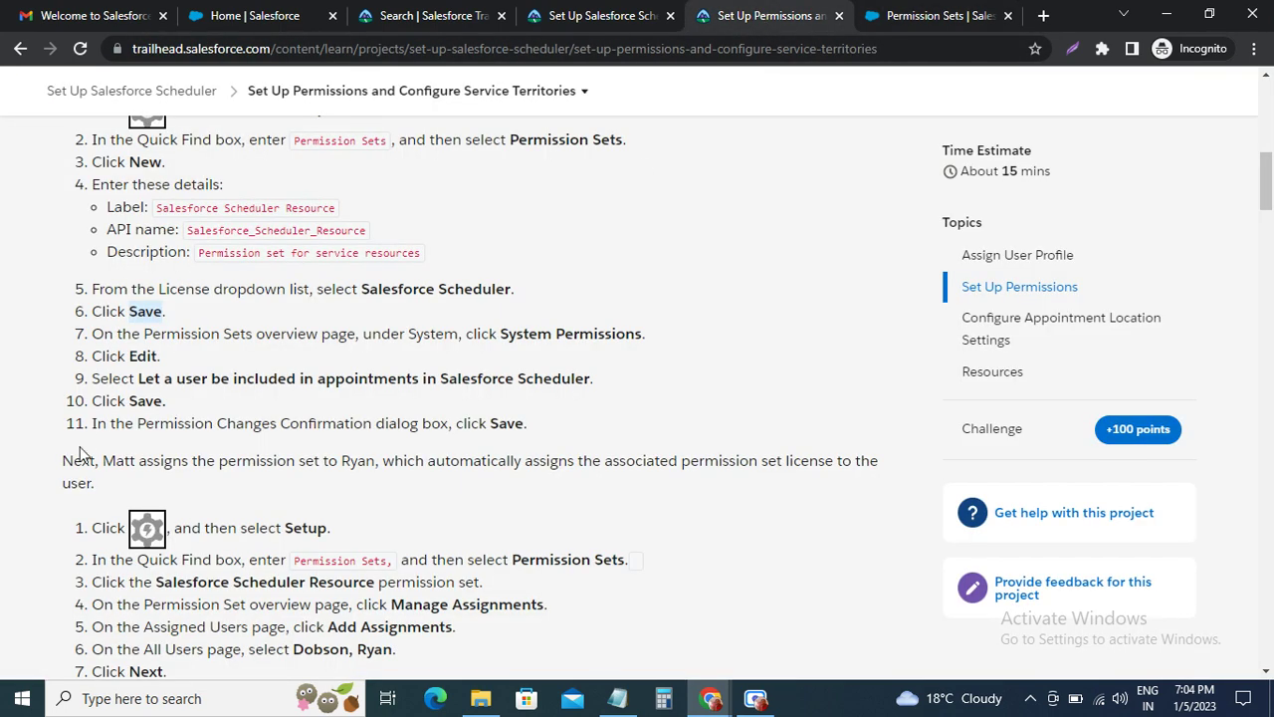
scroll(79, 449, down, 2)
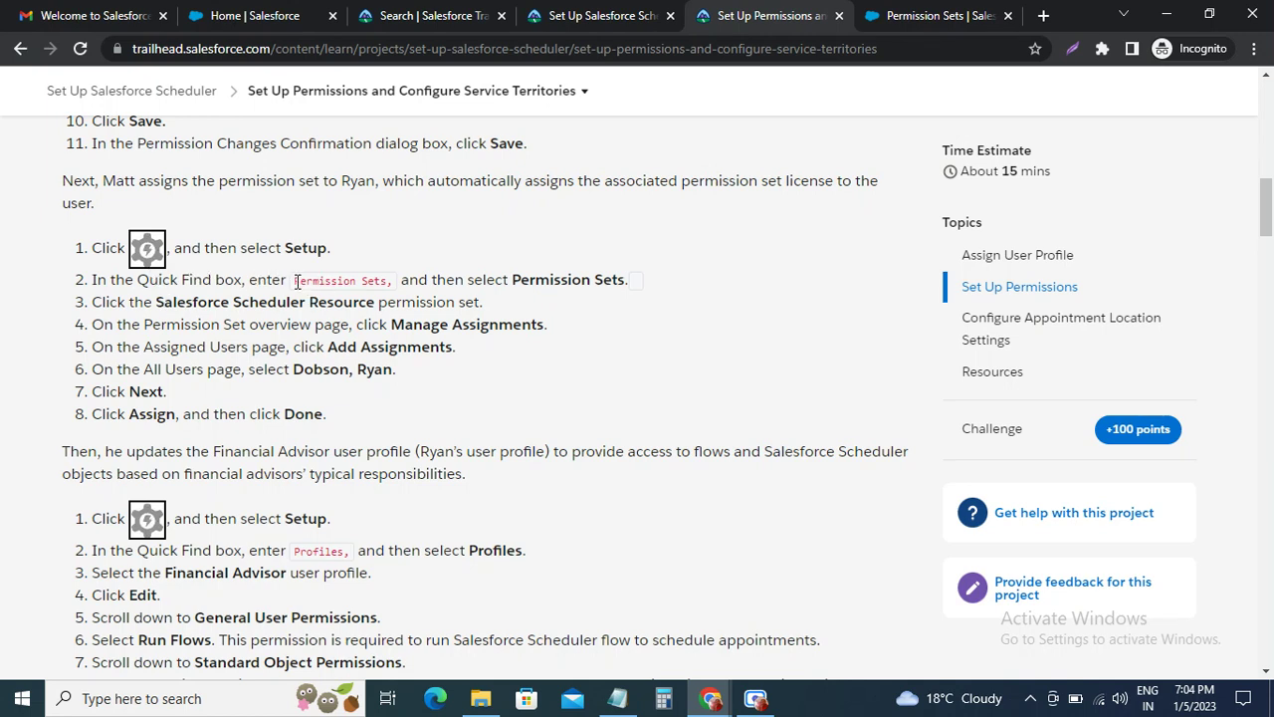
drag(297, 282, 382, 280)
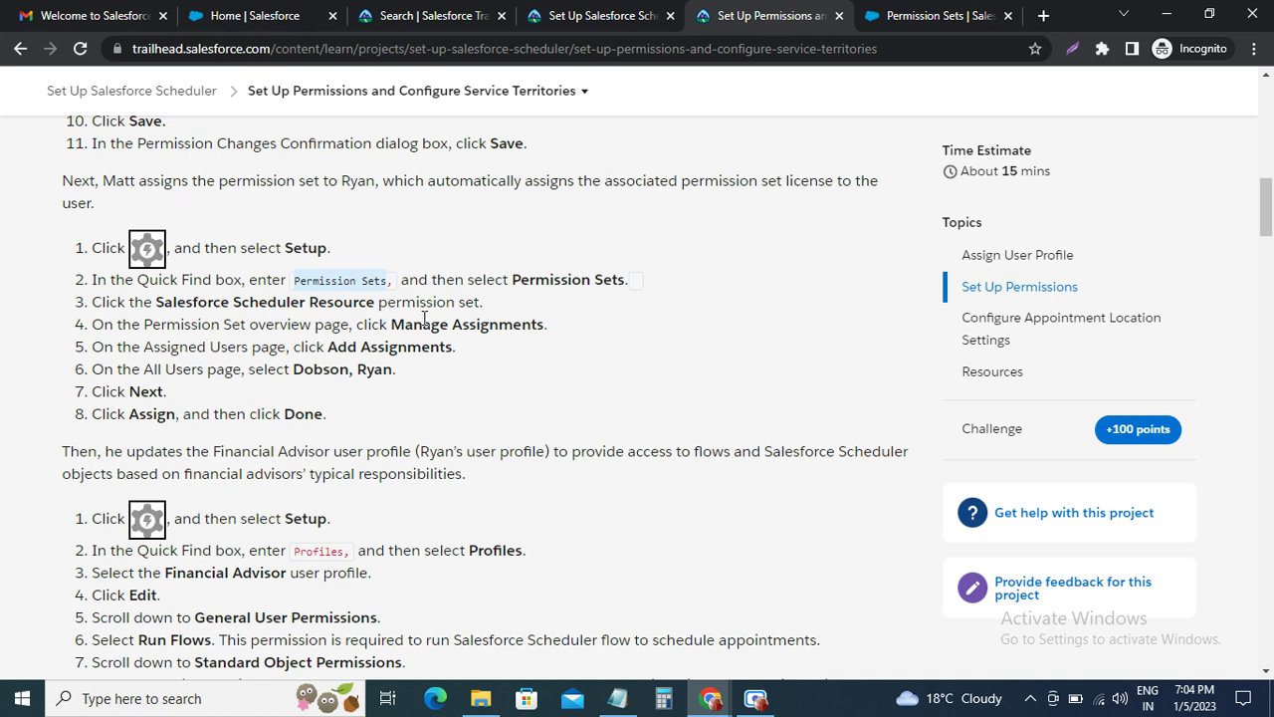
click(902, 15)
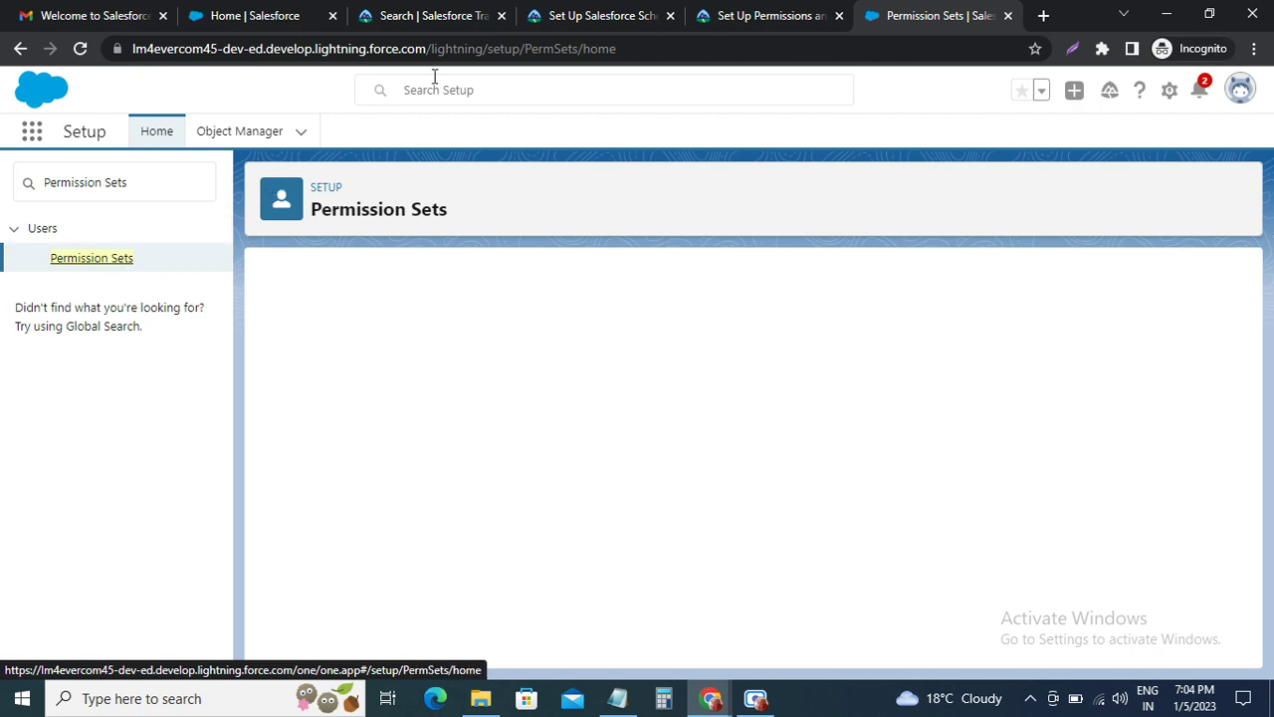
Review the Trailhead assignment instructions and open the Salesforce Scheduler Resource permission set from the list.
click(761, 15)
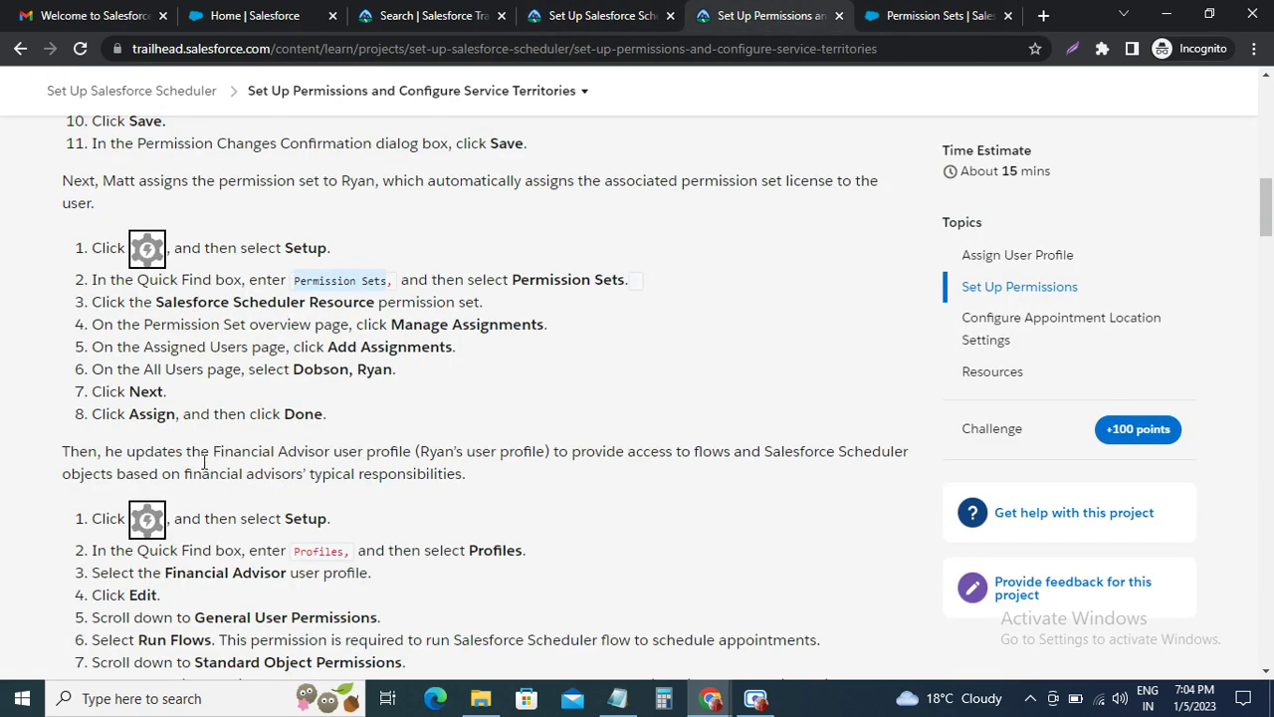
scroll(304, 376, down, 3)
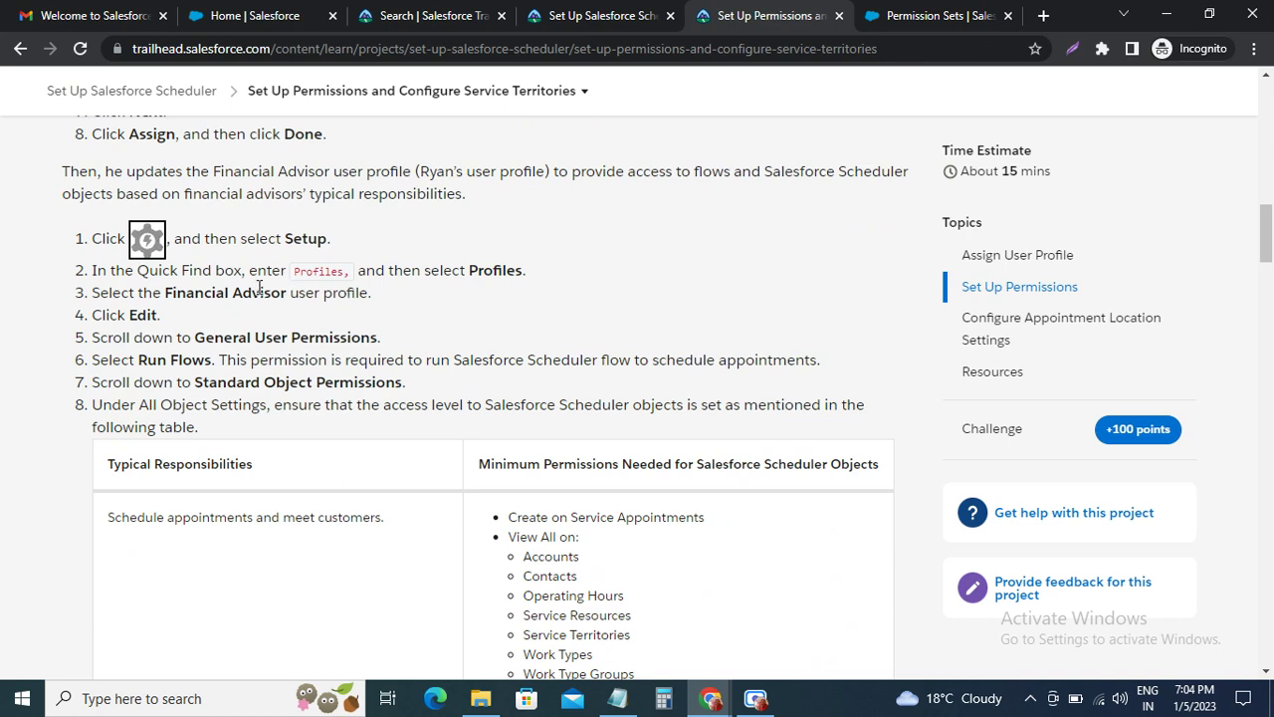
scroll(270, 268, up, 2)
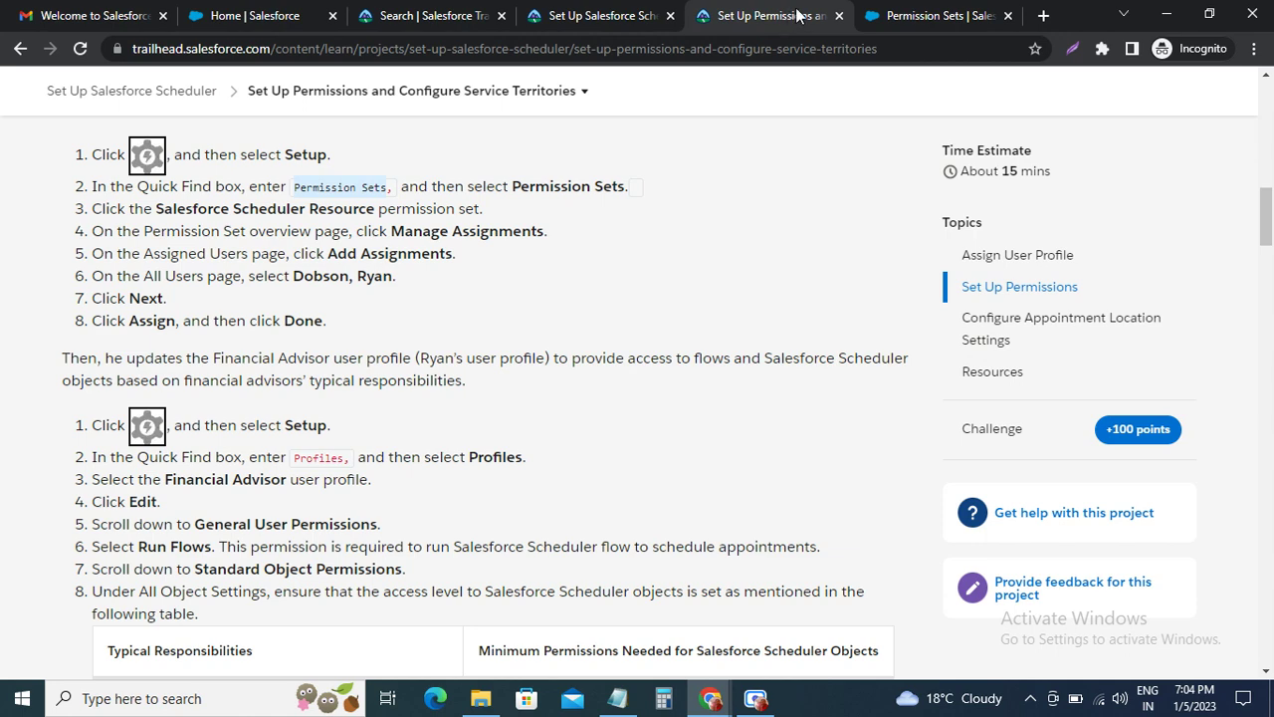
click(895, 16)
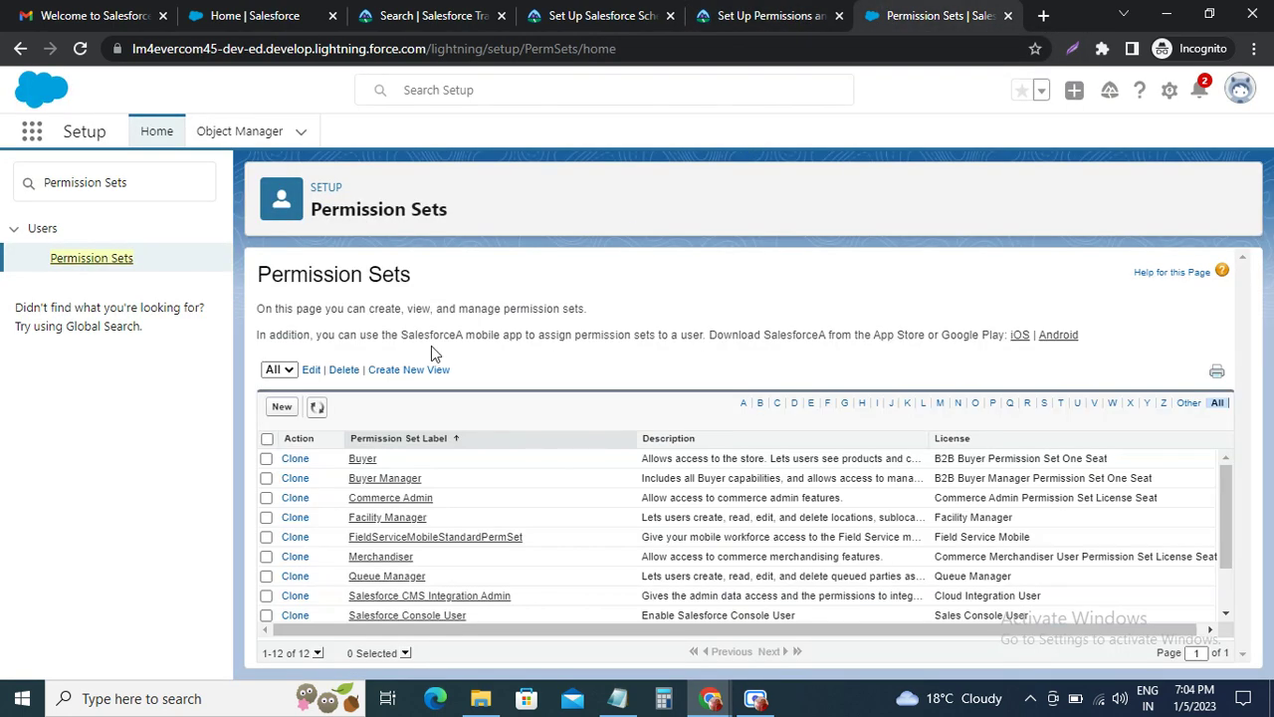
scroll(508, 531, down, 2)
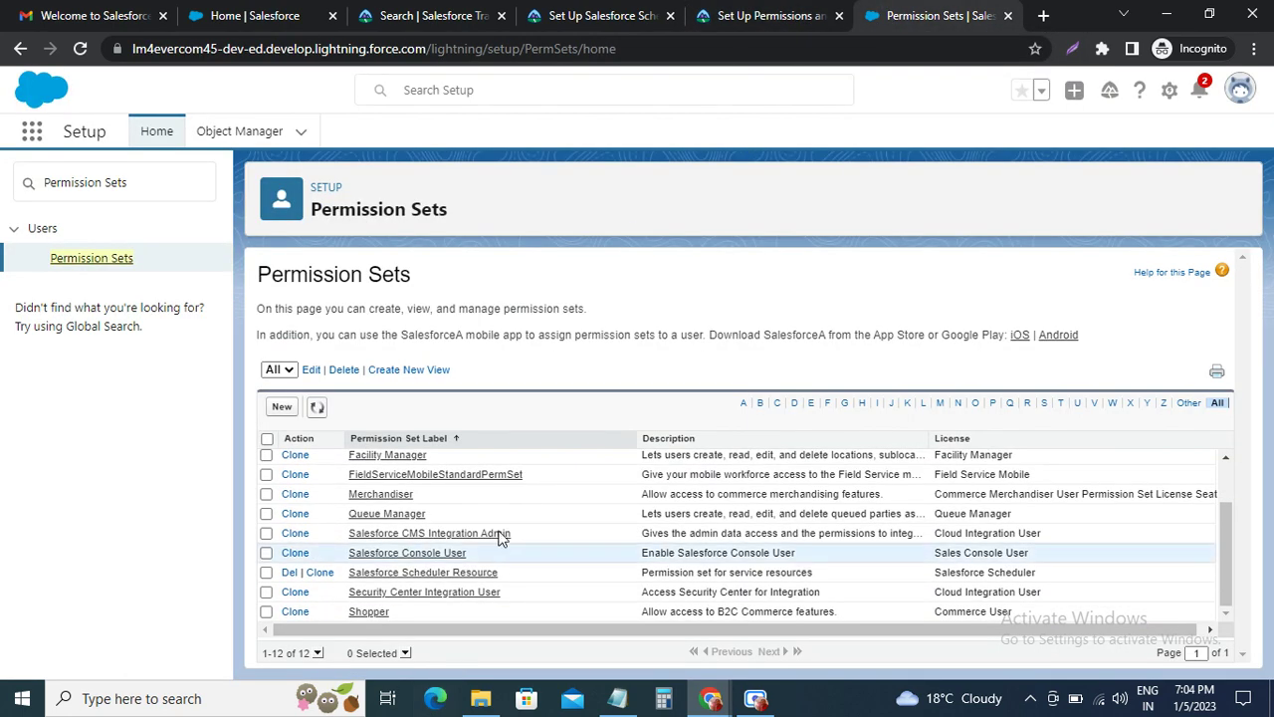
click(416, 574)
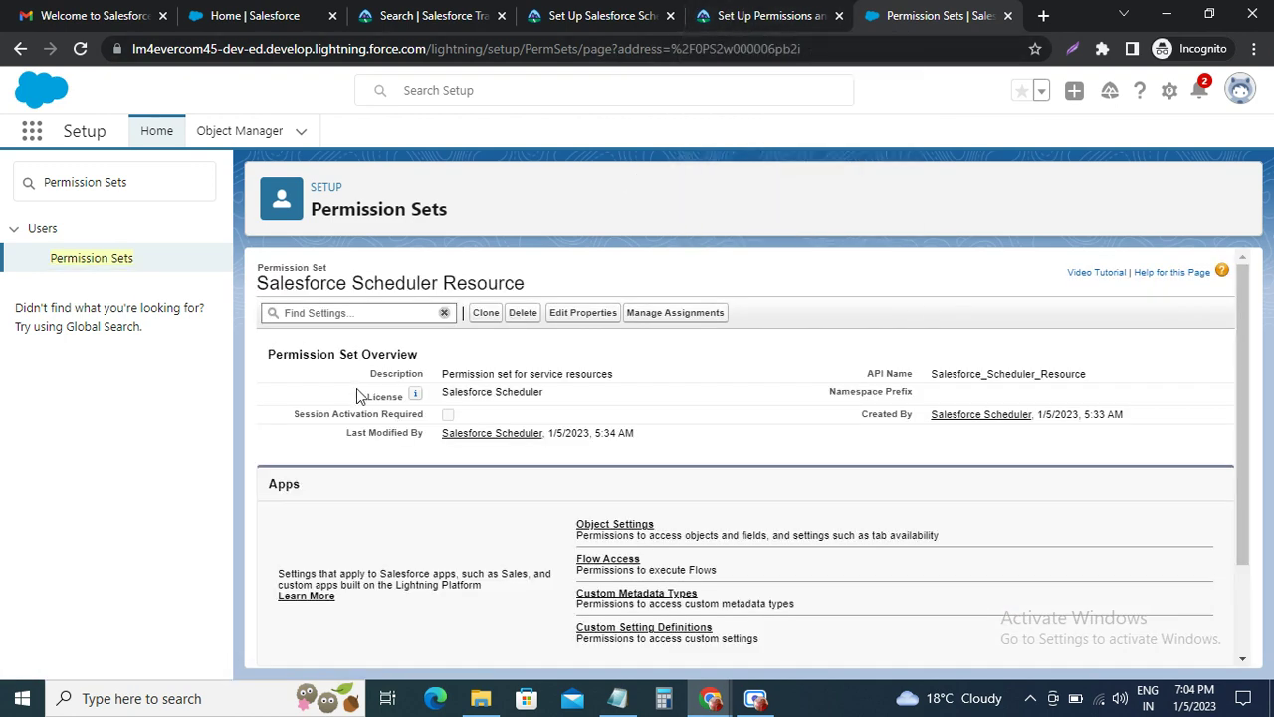
Check the next Trailhead instruction and open Manage Assignments for the Salesforce Scheduler Resource permission set.
click(734, 18)
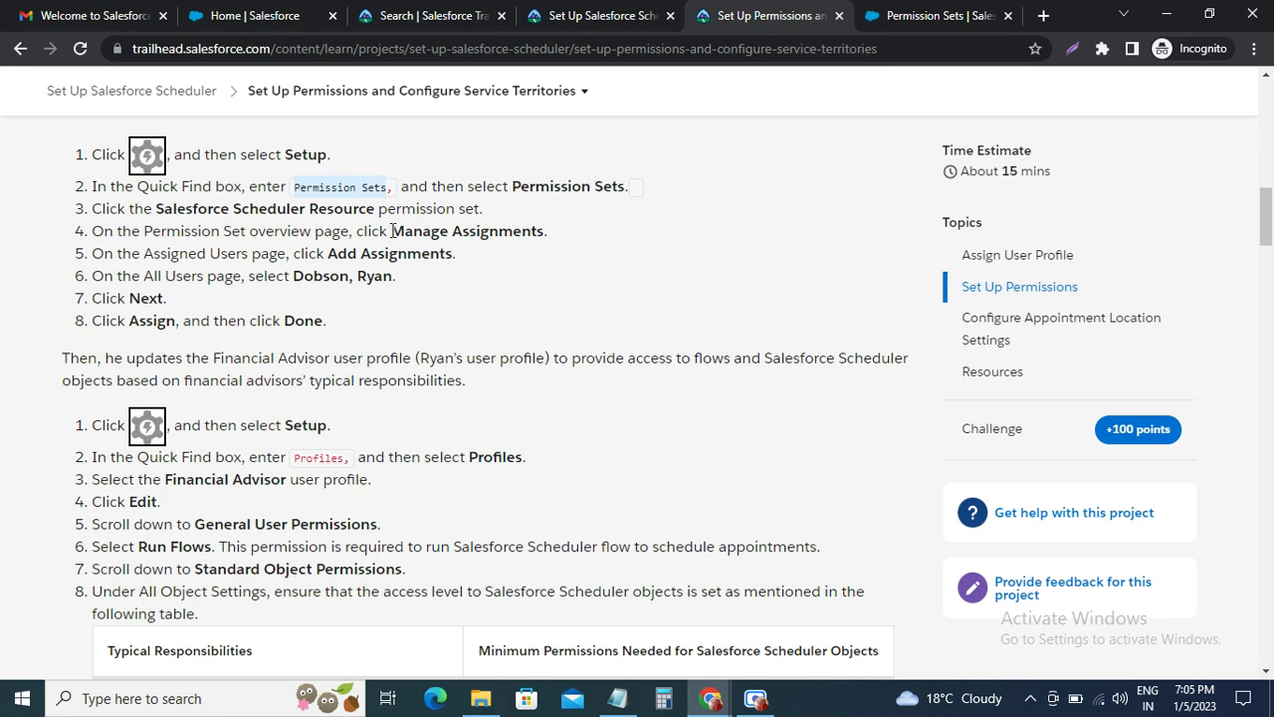
drag(392, 230, 548, 230)
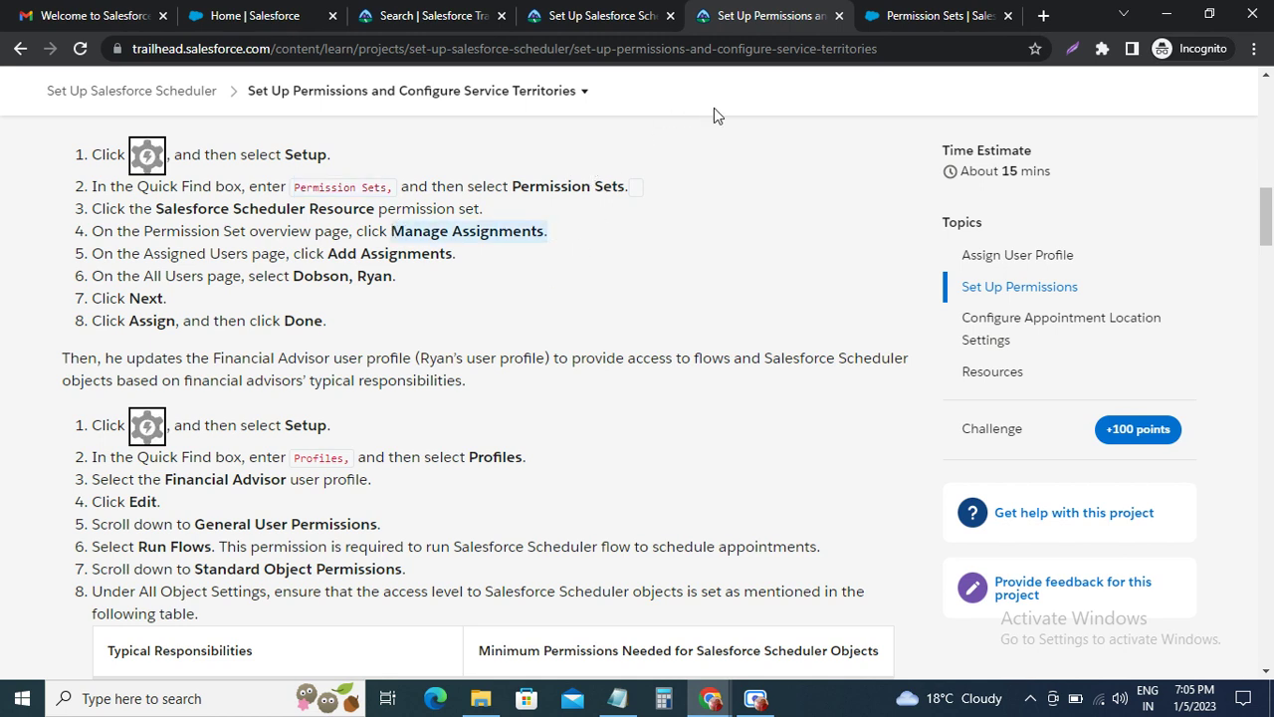
click(920, 14)
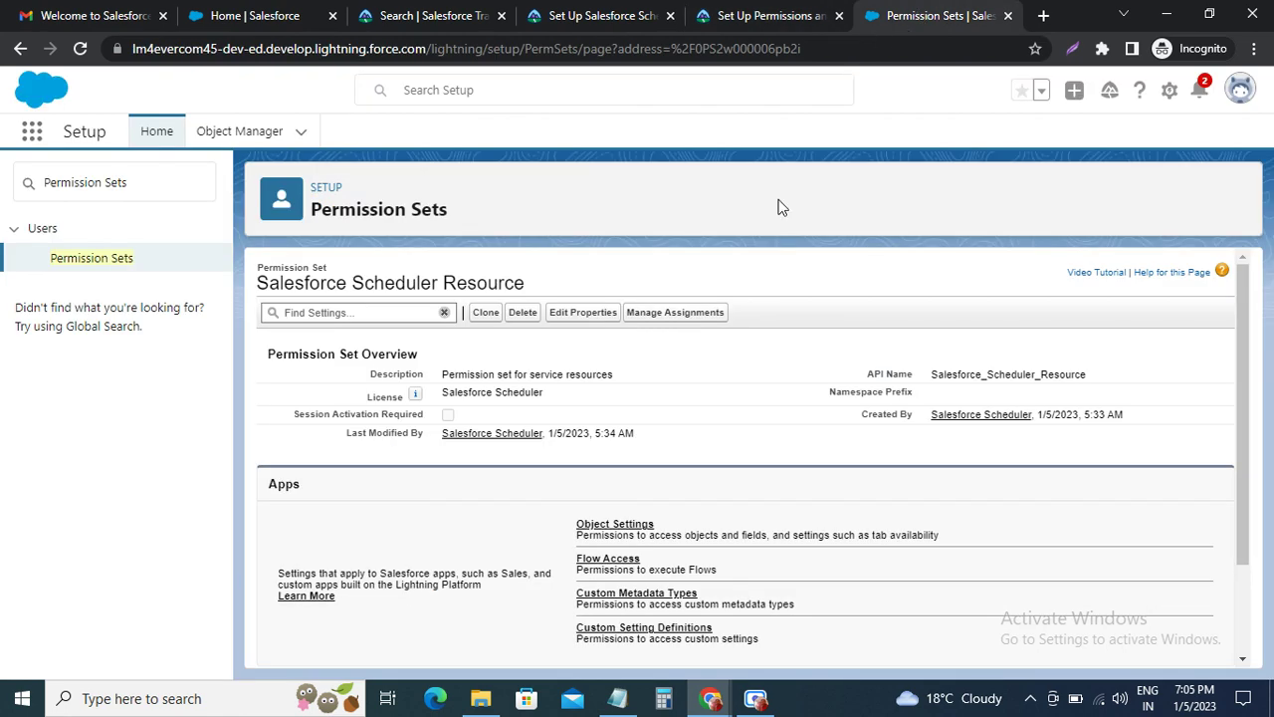
click(667, 316)
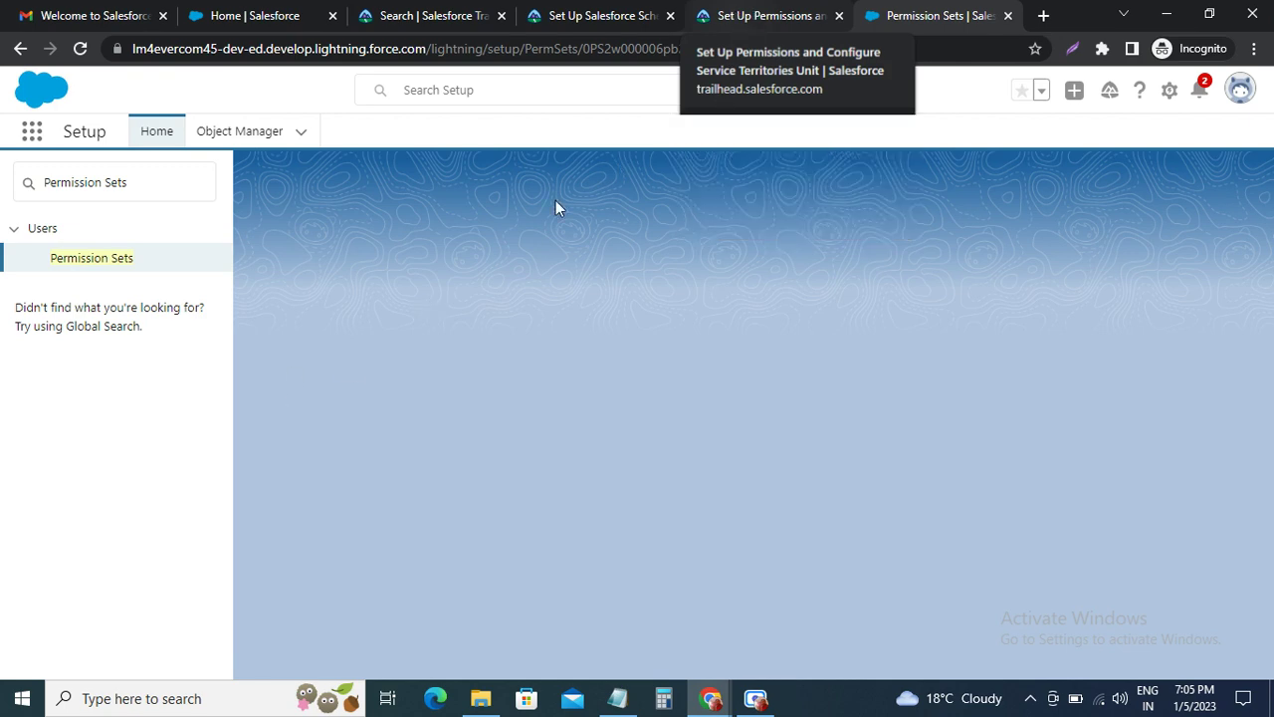
Check the following instruction in Trailhead and start adding an assignment to the permission set.
key(ctrl+shift+Tab)
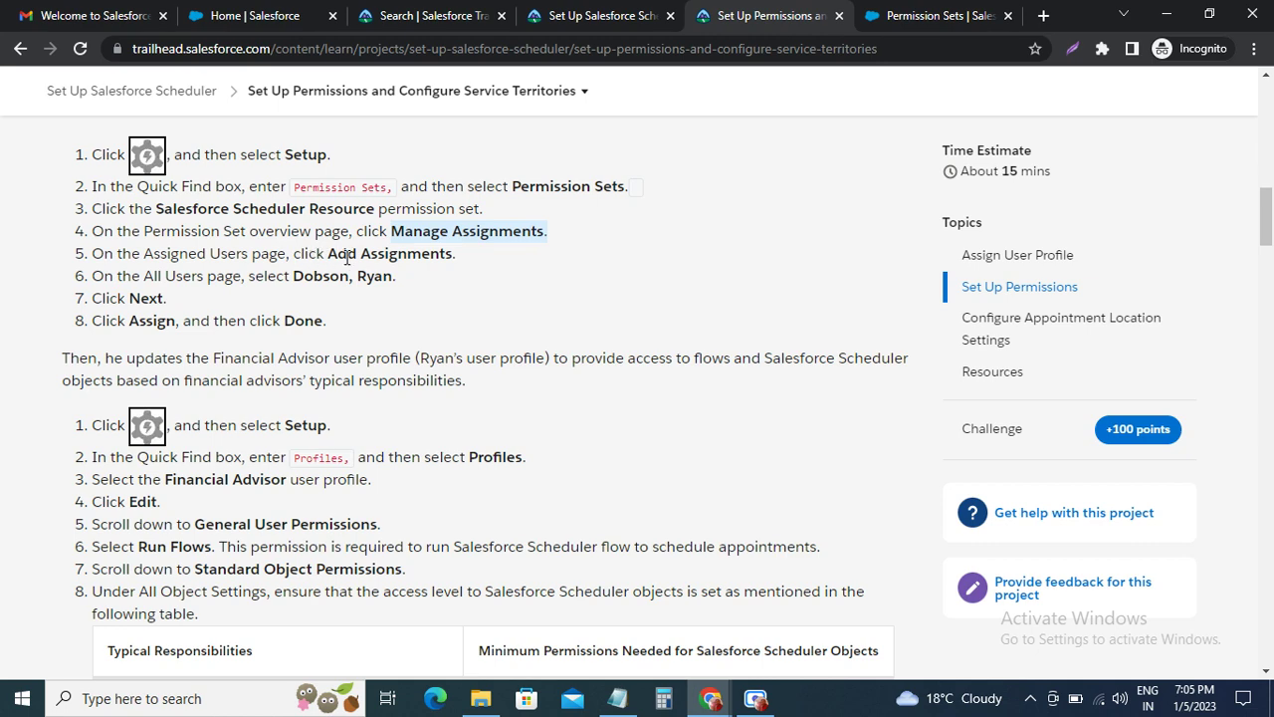
click(953, 14)
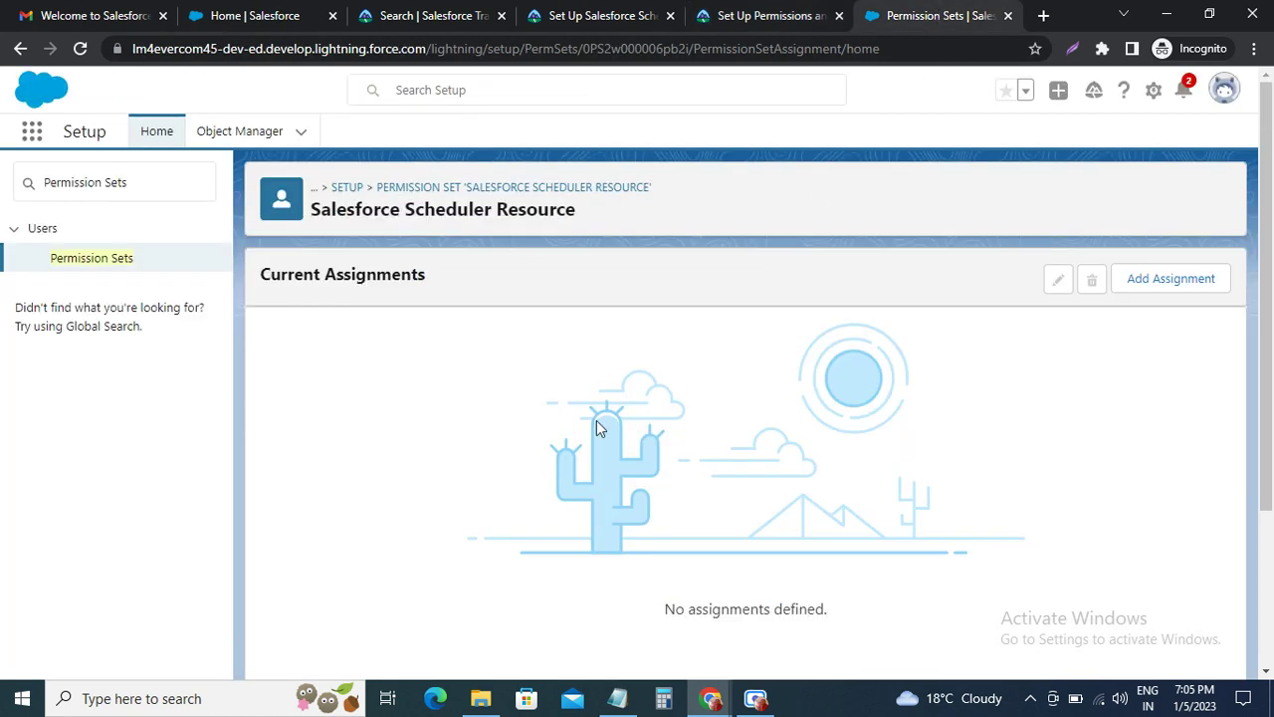
click(1165, 282)
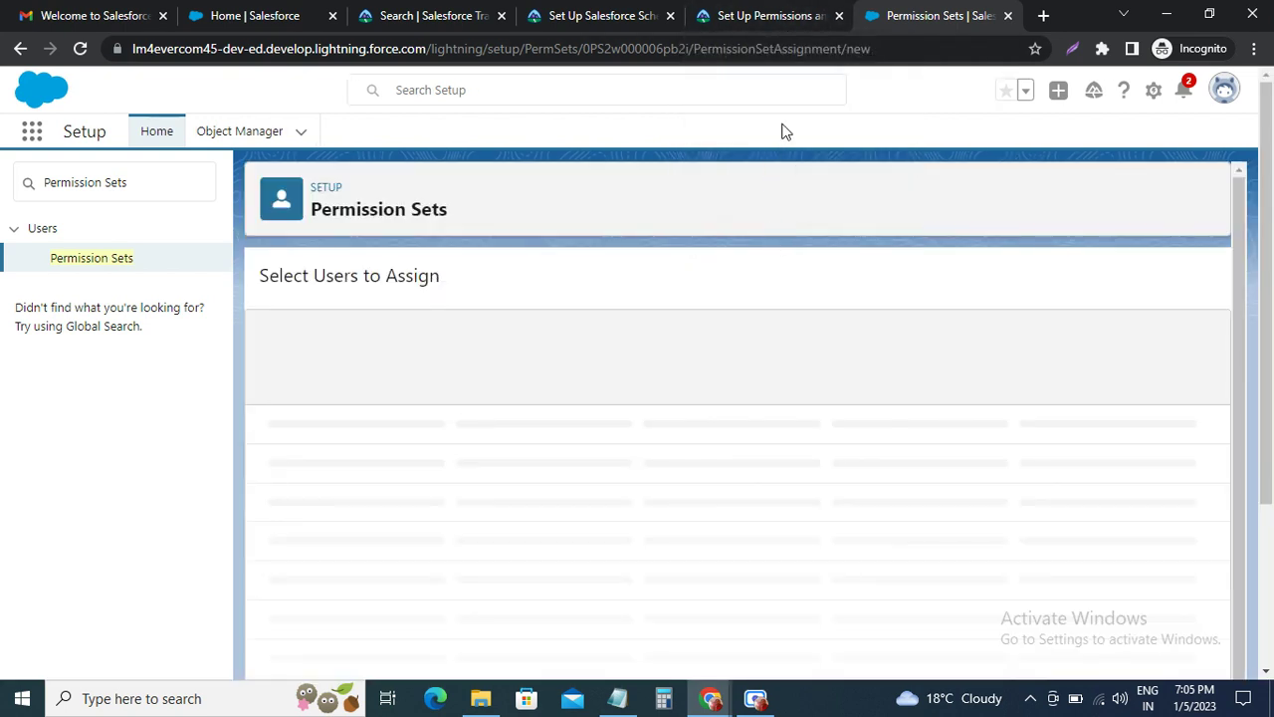
Check in Trailhead which user to assign, switch the user selection to the All Users list view and look through the listed users.
click(808, 16)
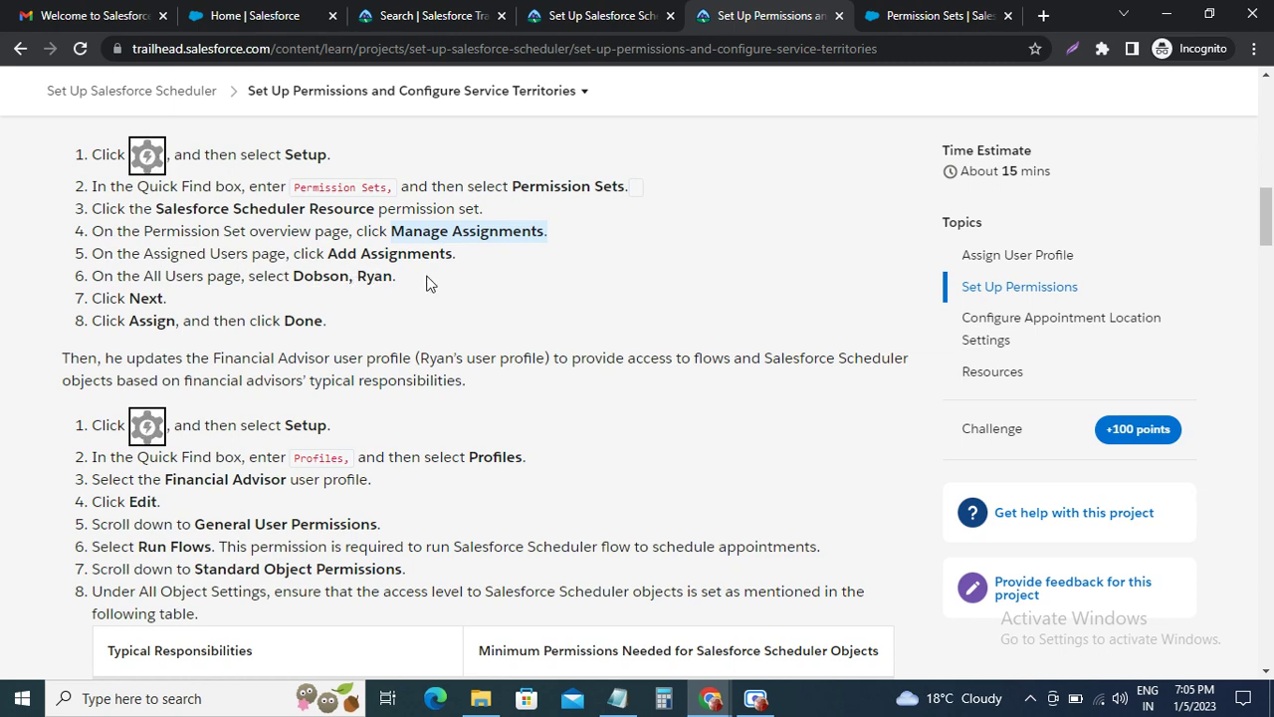
click(873, 15)
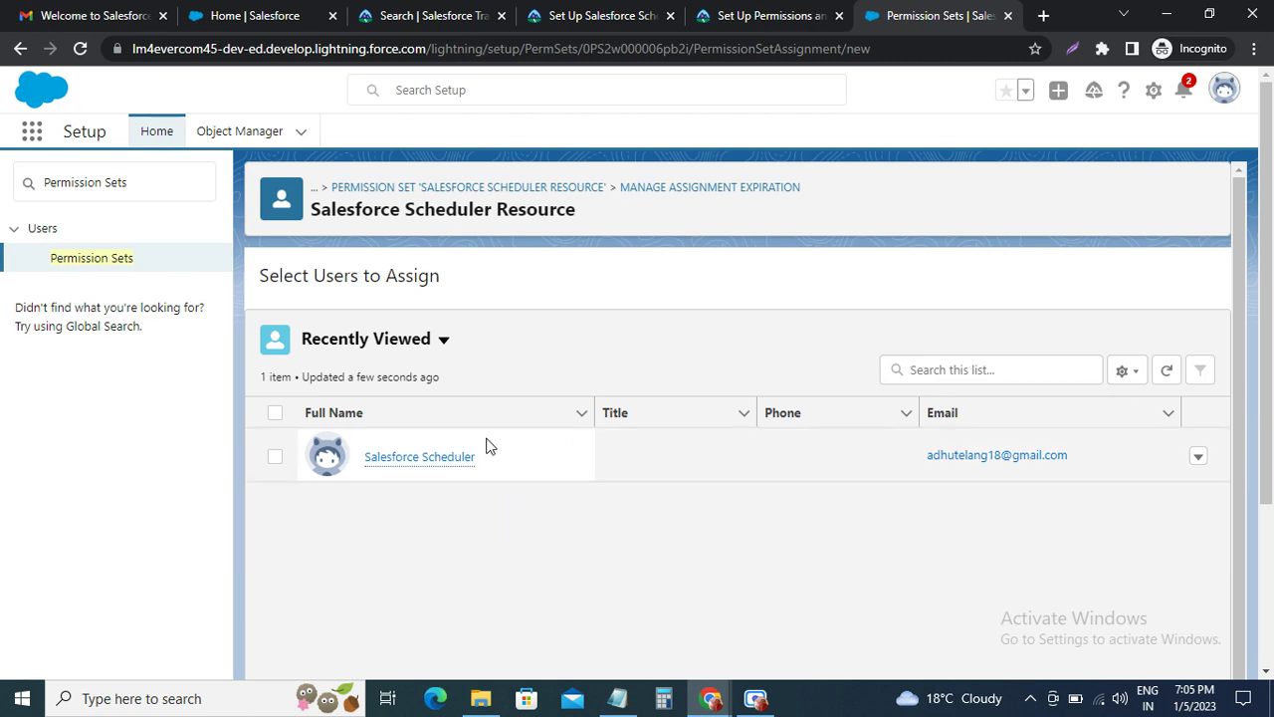
click(443, 340)
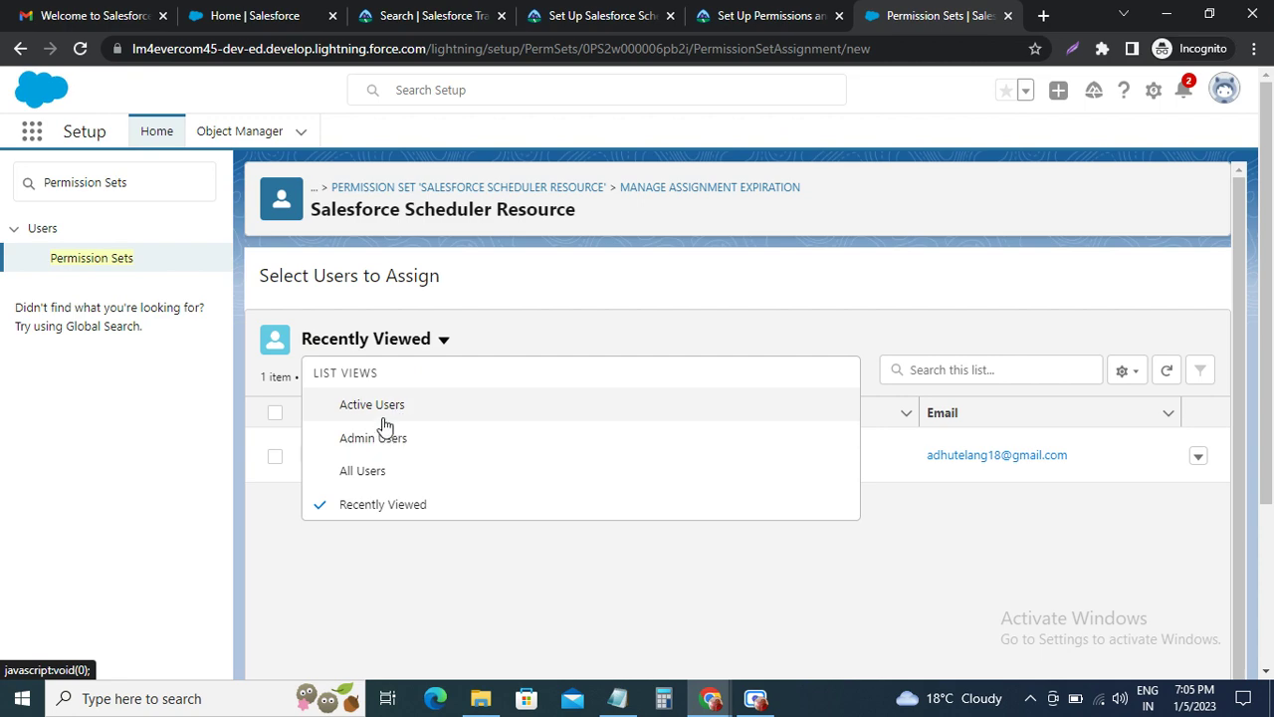
click(368, 478)
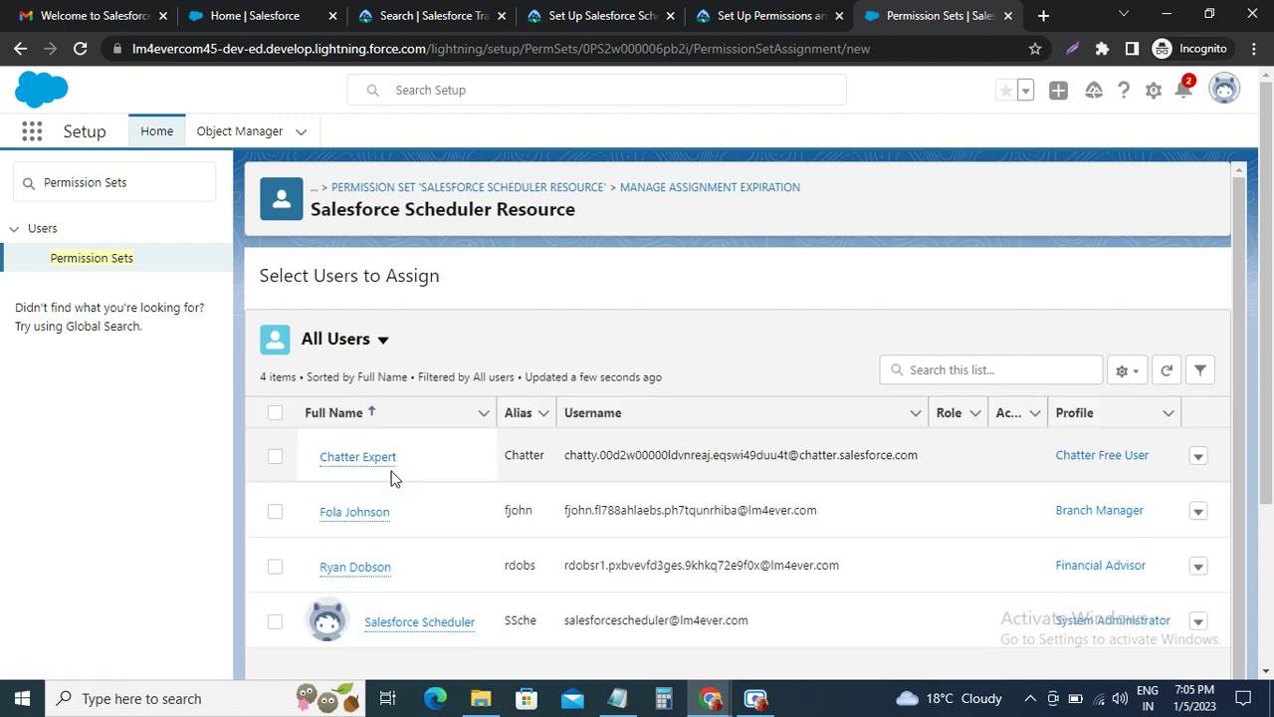
scroll(406, 534, down, 1)
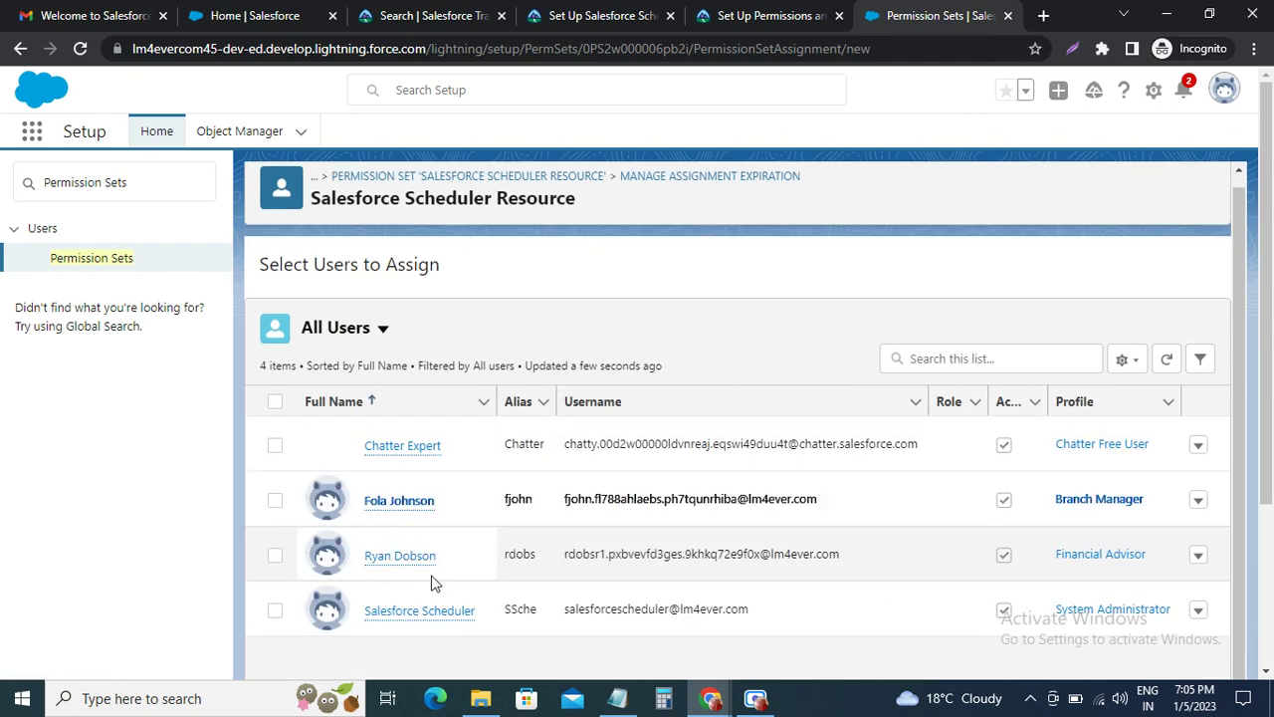
scroll(460, 488, down, 3)
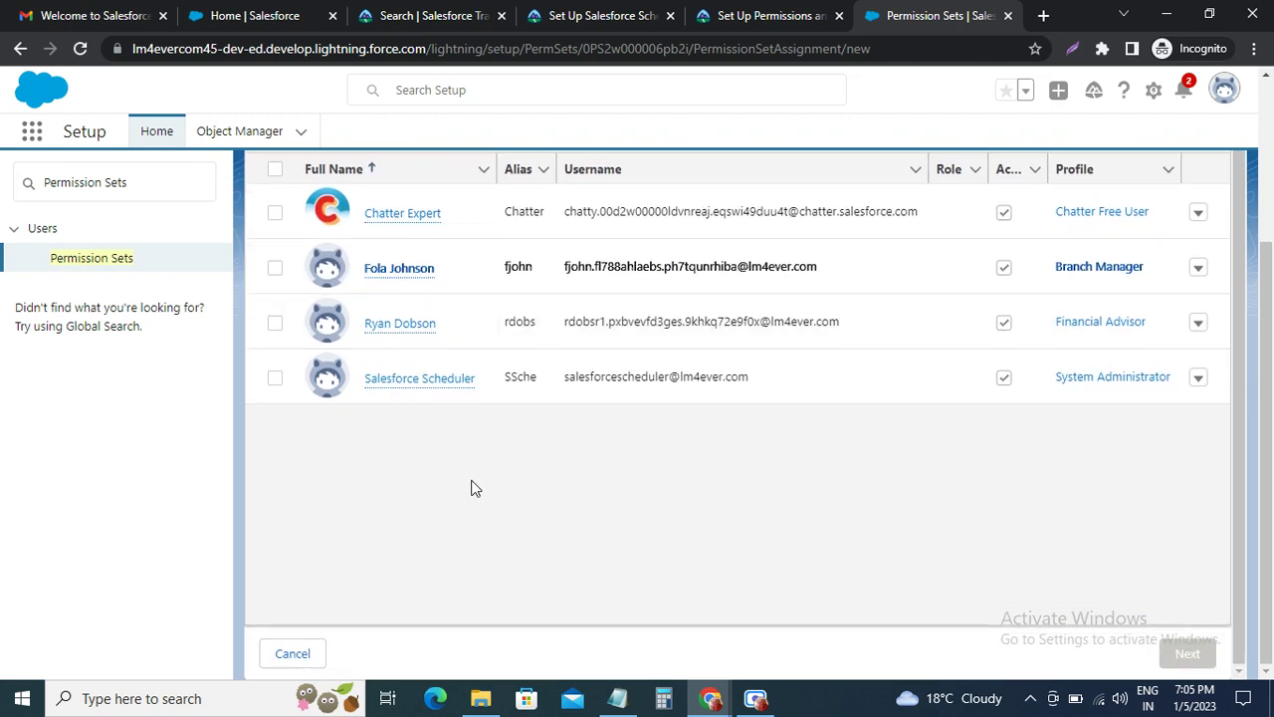
scroll(473, 486, up, 1)
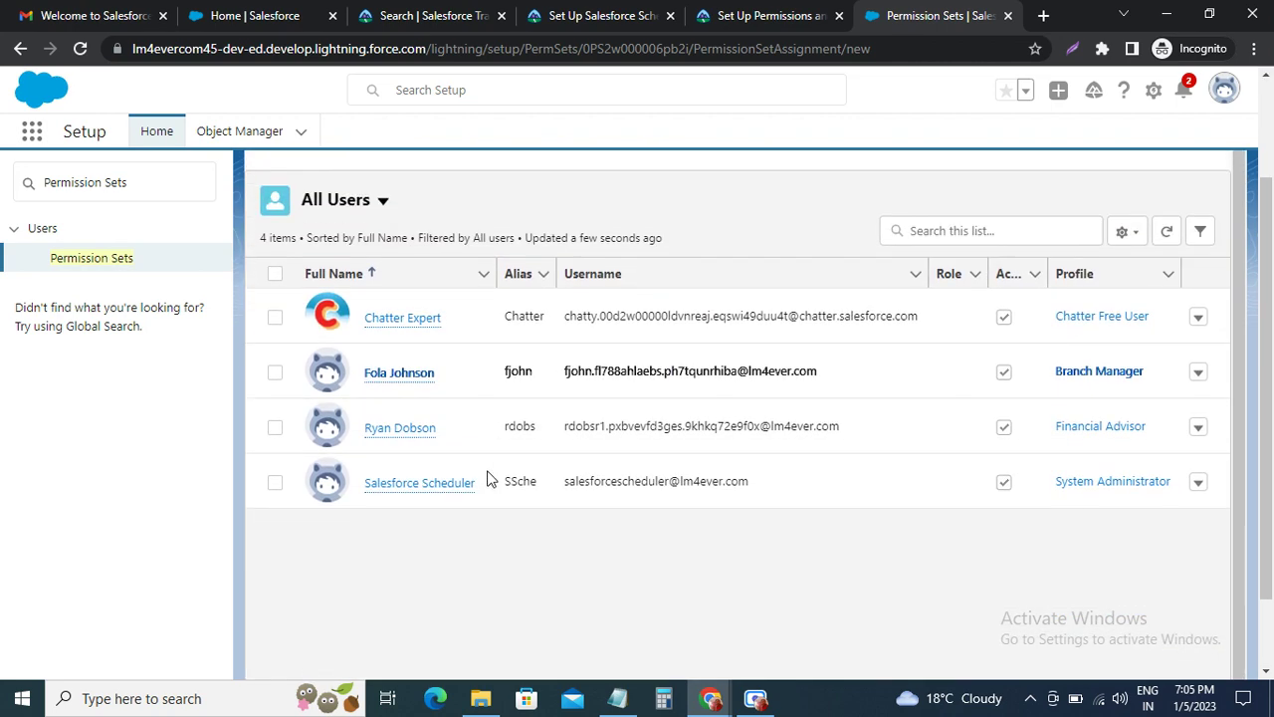
scroll(497, 447, up, 1)
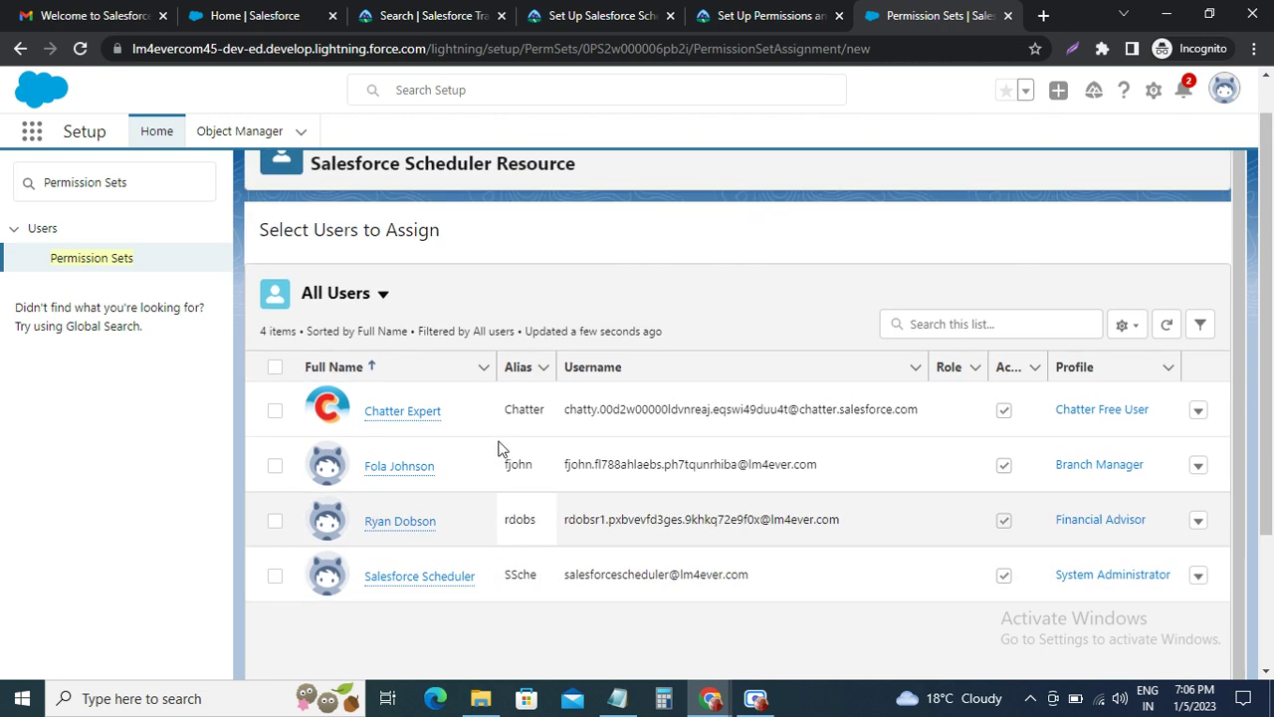
Recheck the Trailhead instruction on which user to select for the permission set assignment.
scroll(486, 435, up, 1)
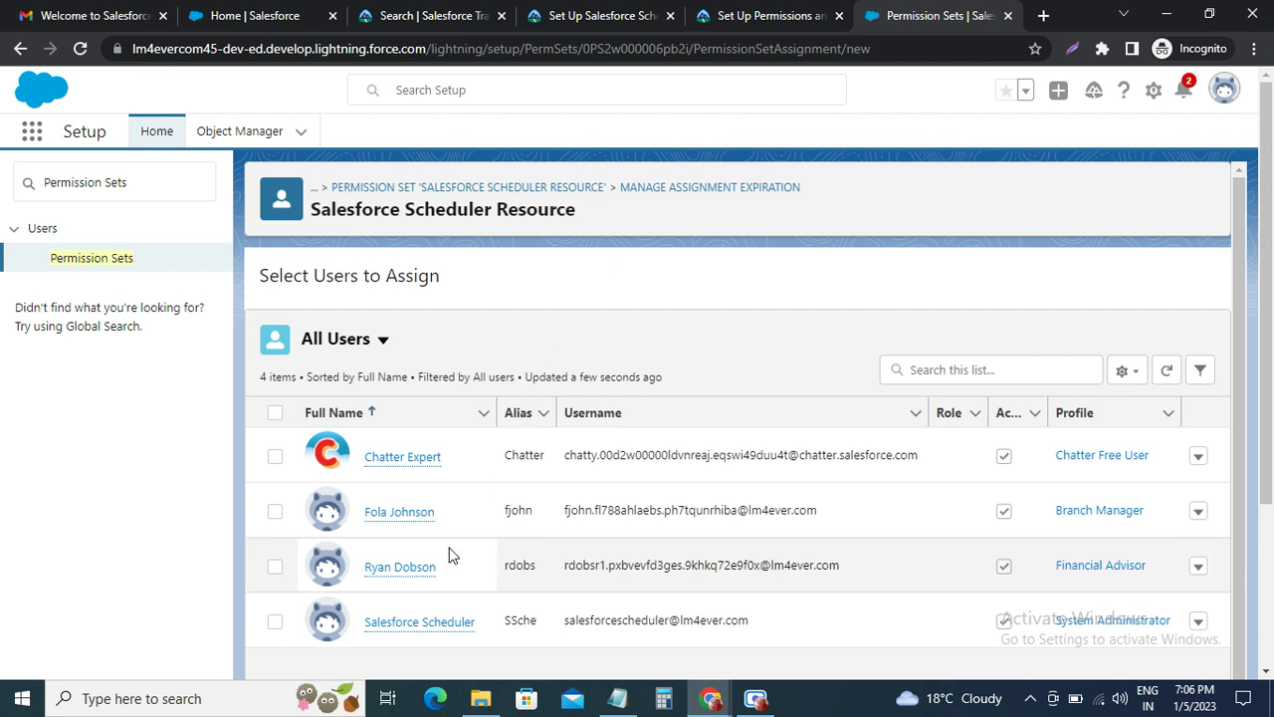
mouse_move(400, 568)
click(752, 19)
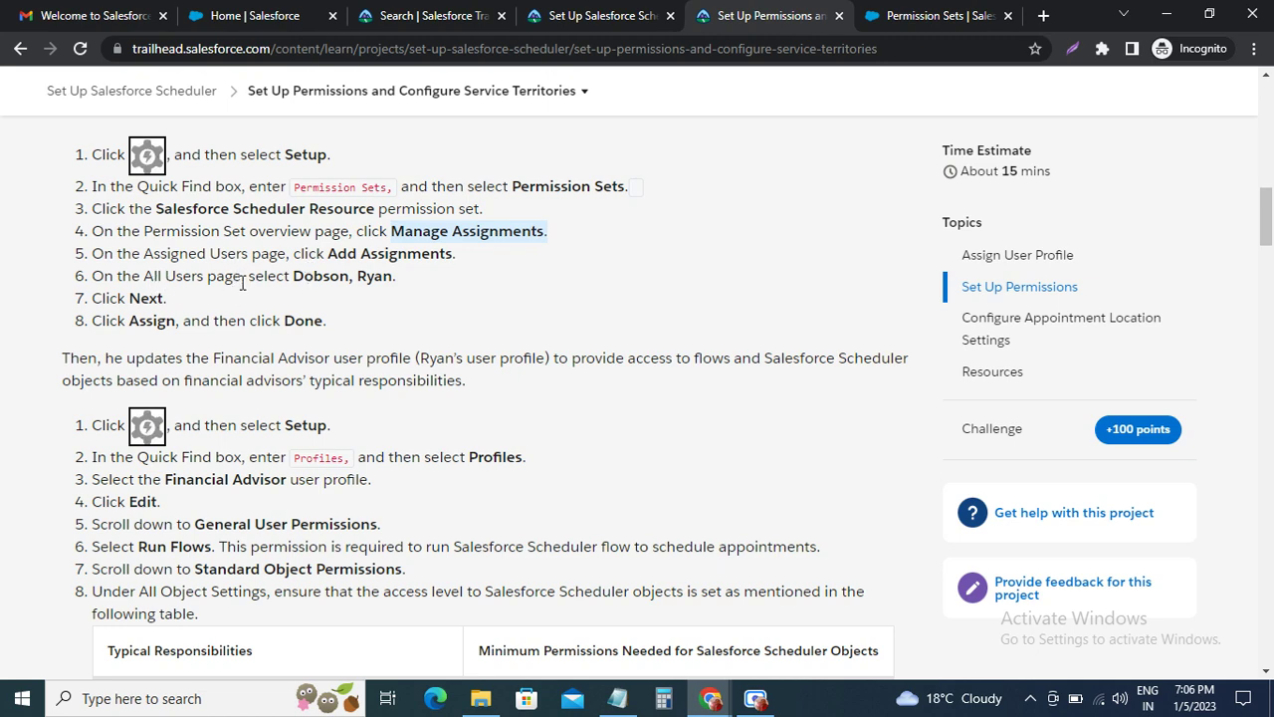
click(941, 15)
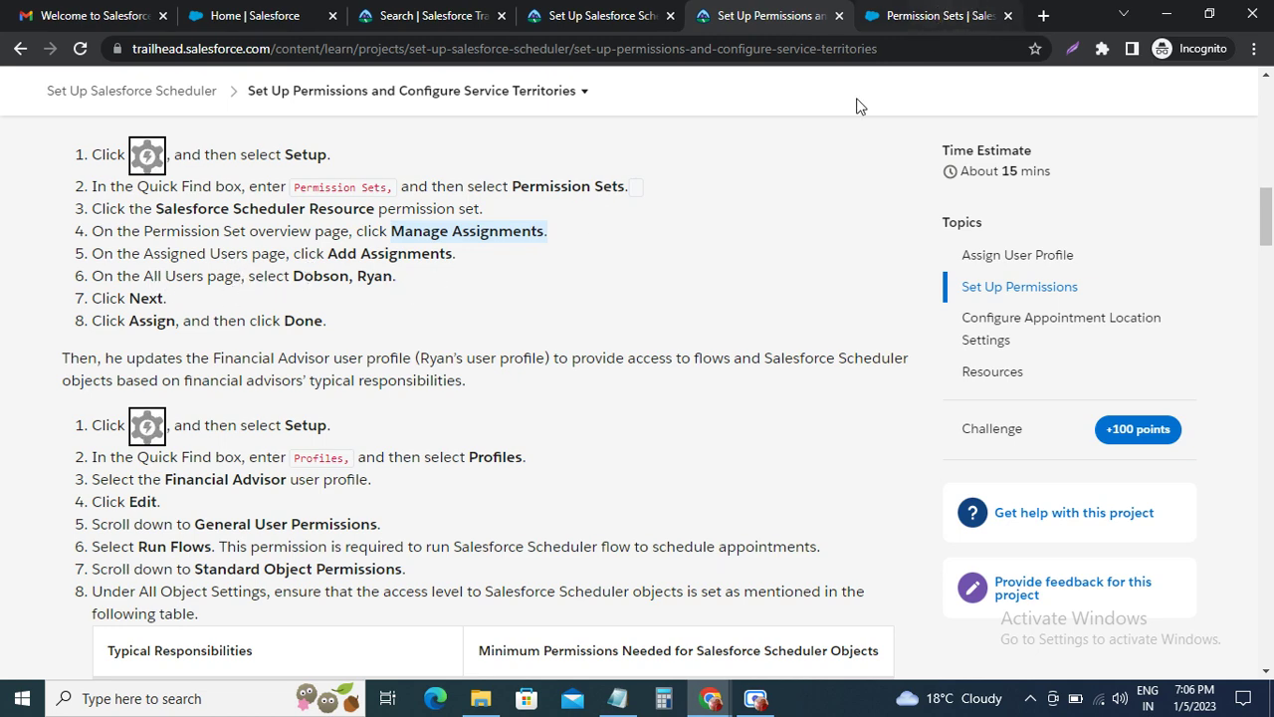
click(408, 567)
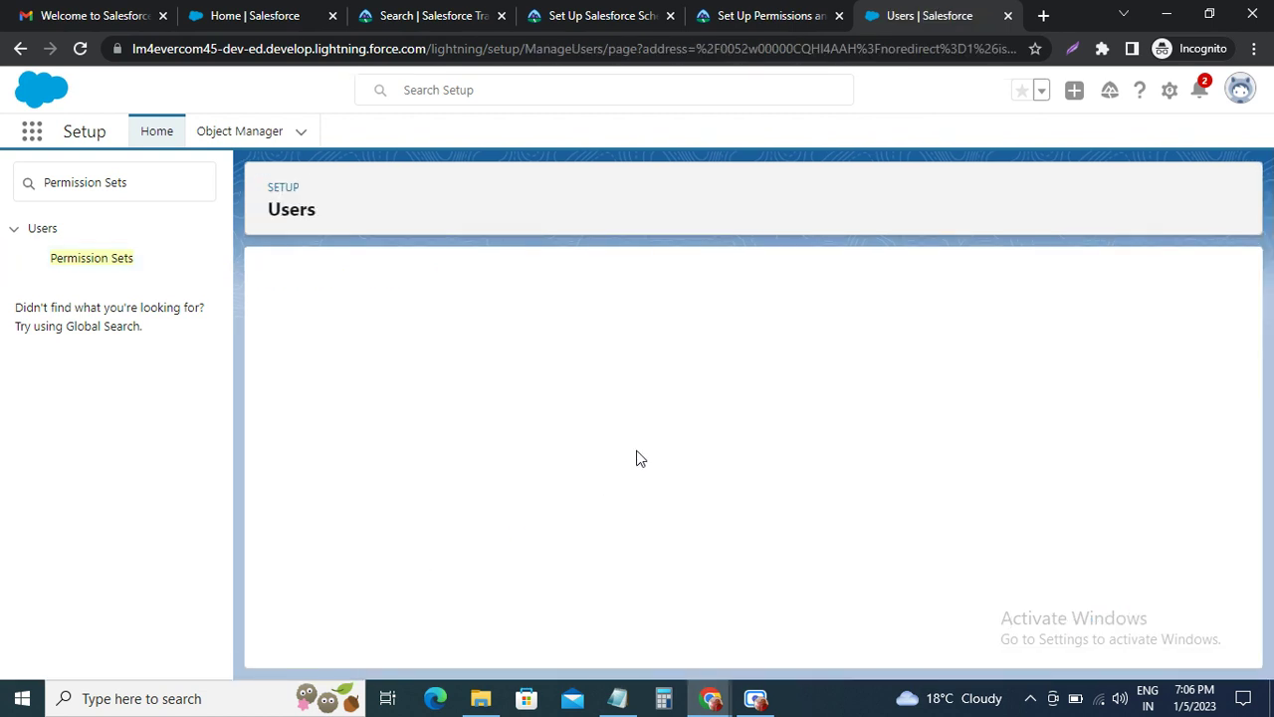
click(775, 14)
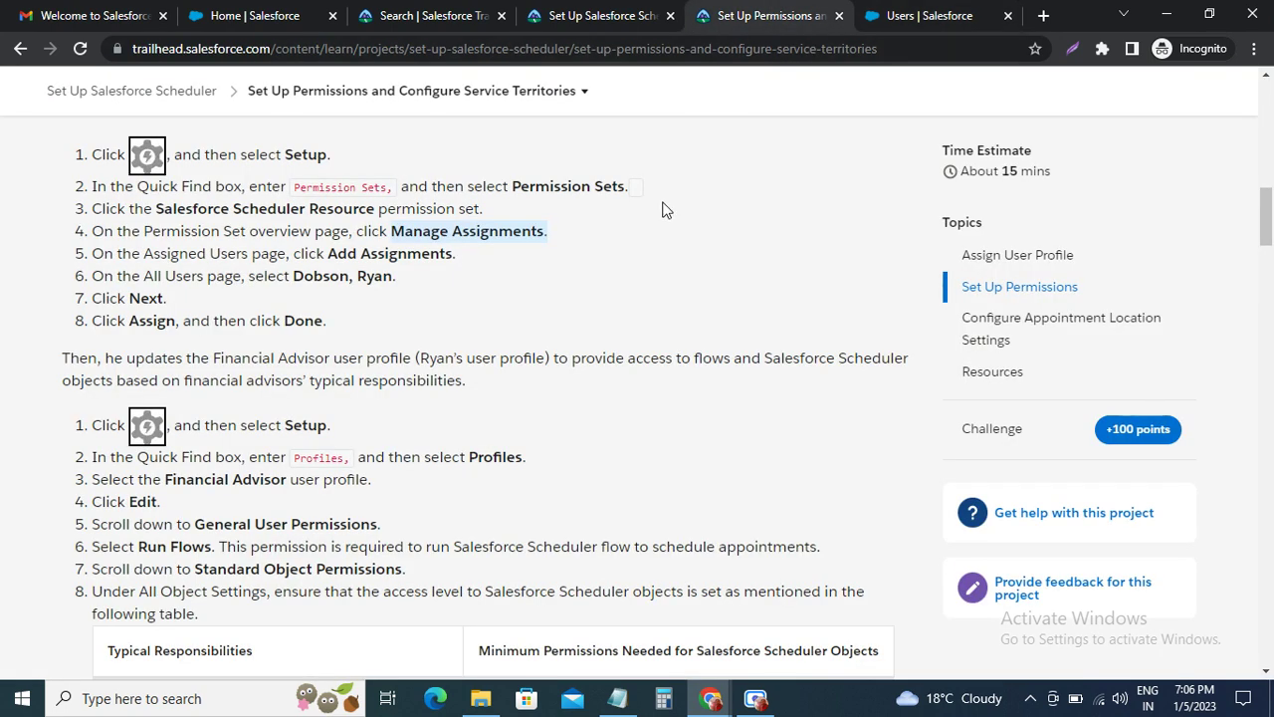
click(950, 20)
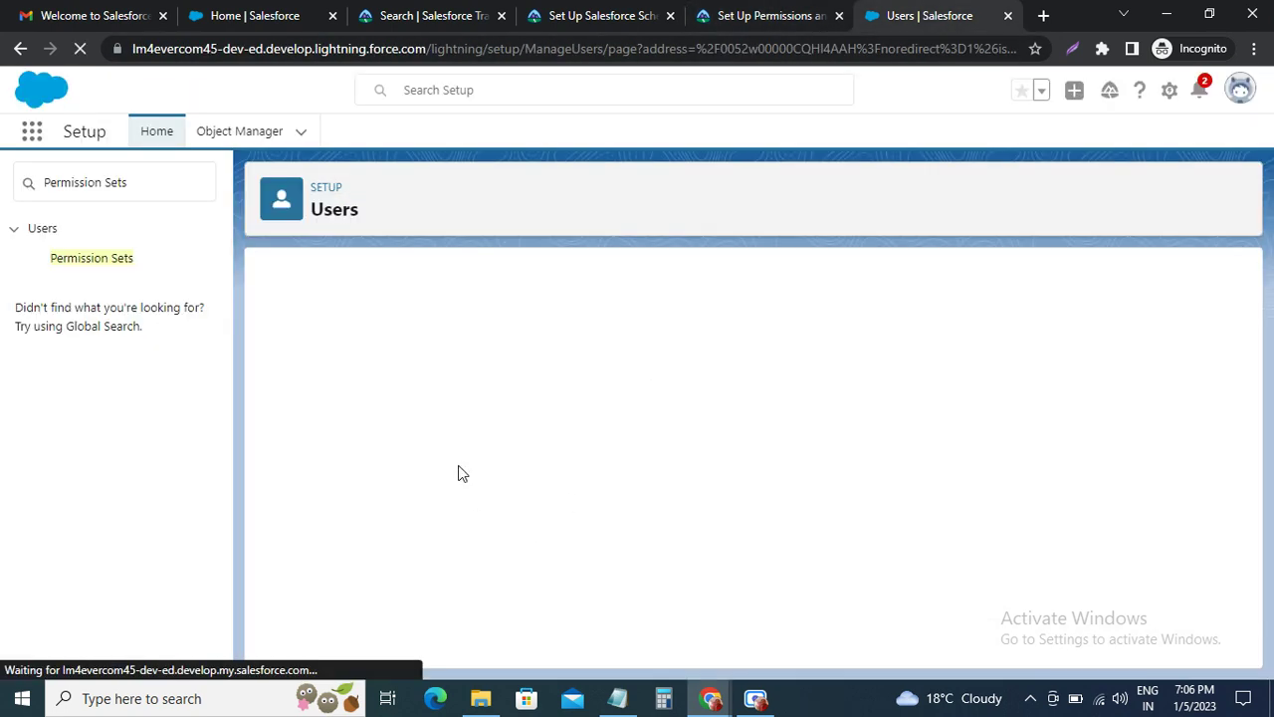
click(20, 48)
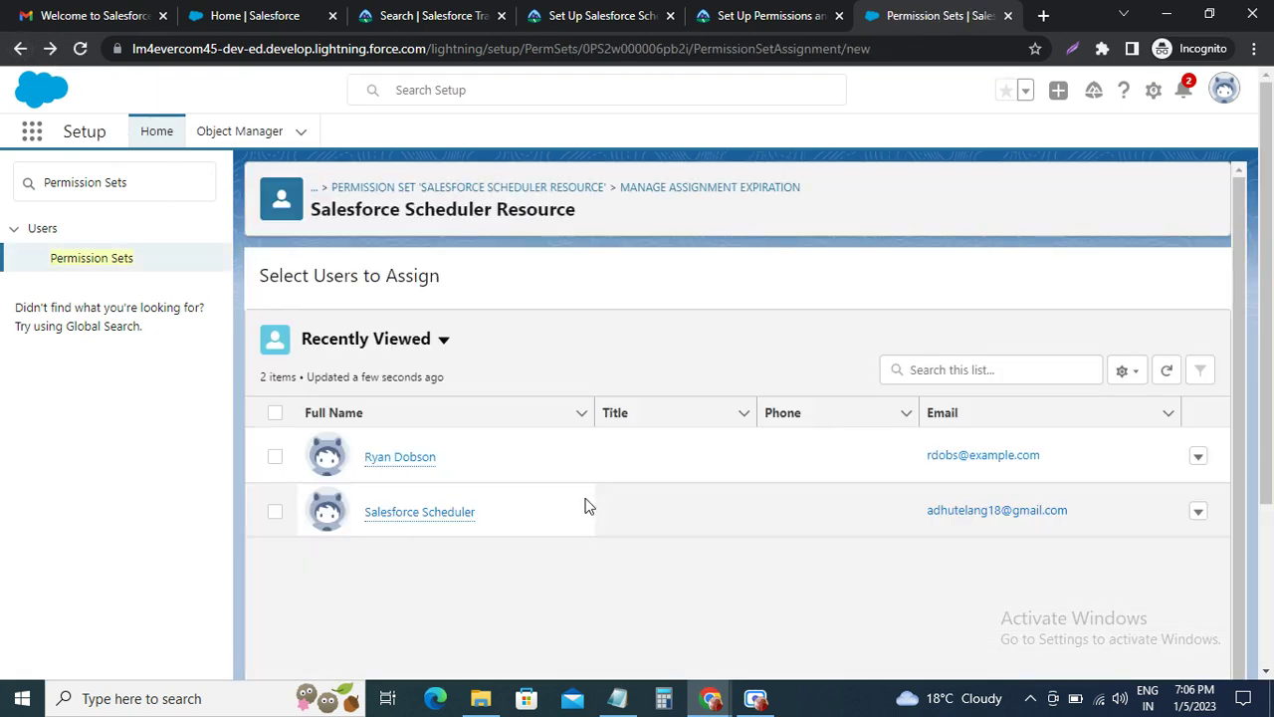
Select the financial advisor user, assign the Salesforce Scheduler Resource permission set to that user and close the assignment summary.
click(277, 461)
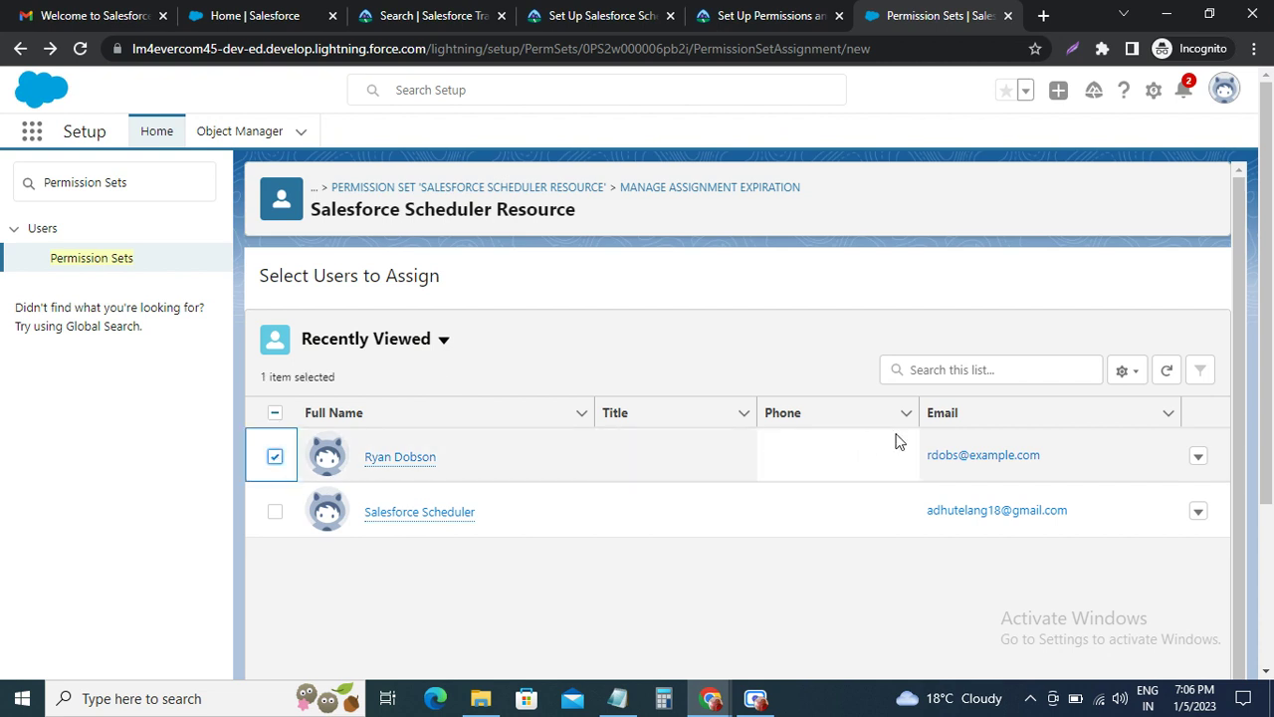
click(1200, 460)
click(1199, 460)
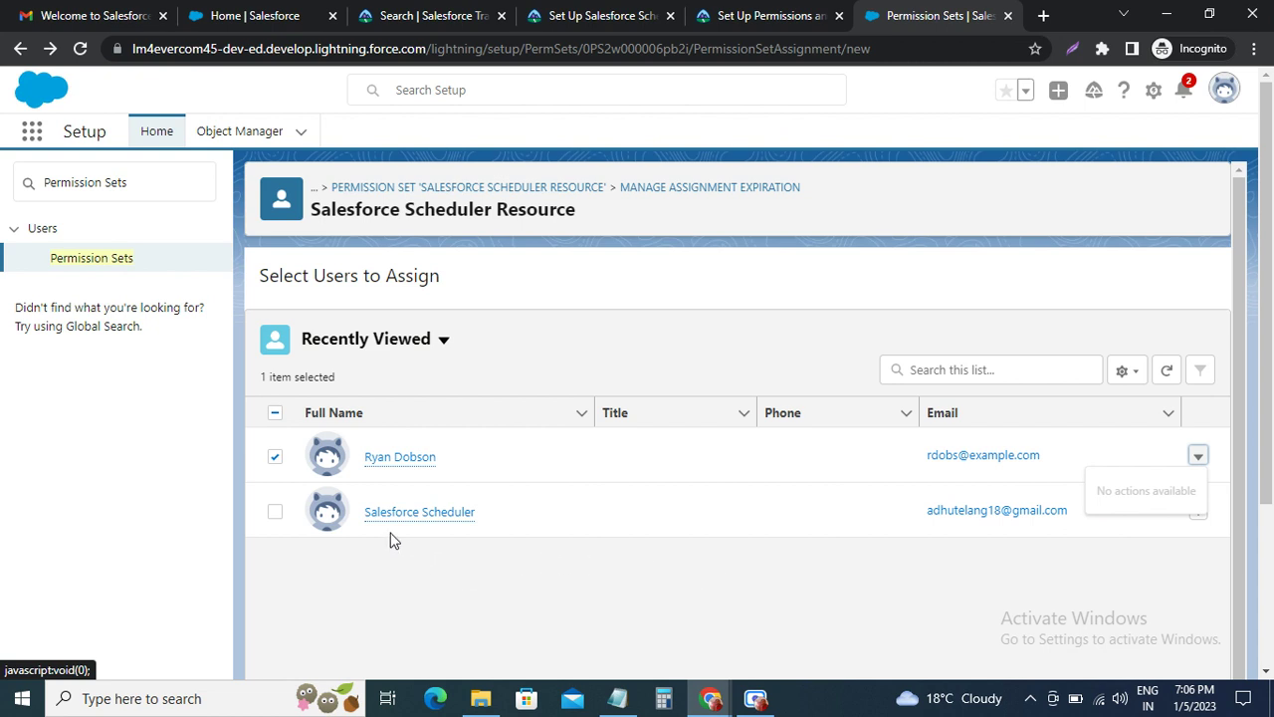
mouse_move(416, 464)
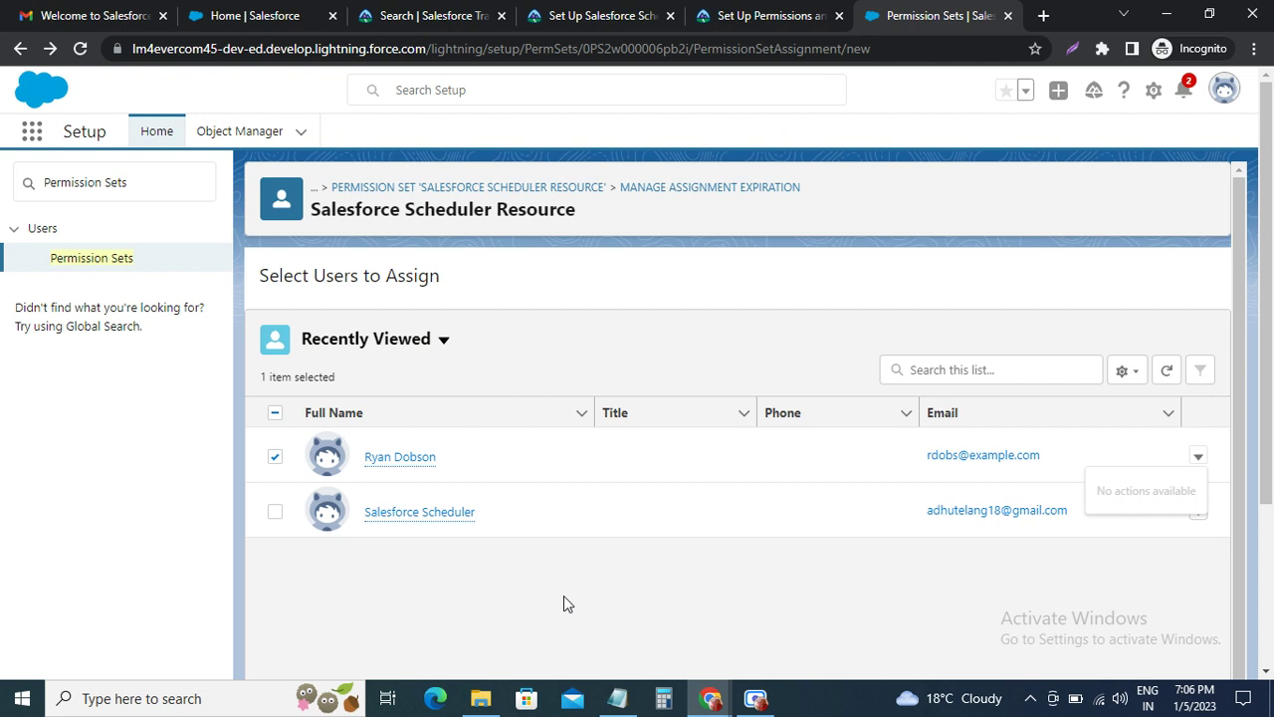
scroll(1126, 567, down, 1)
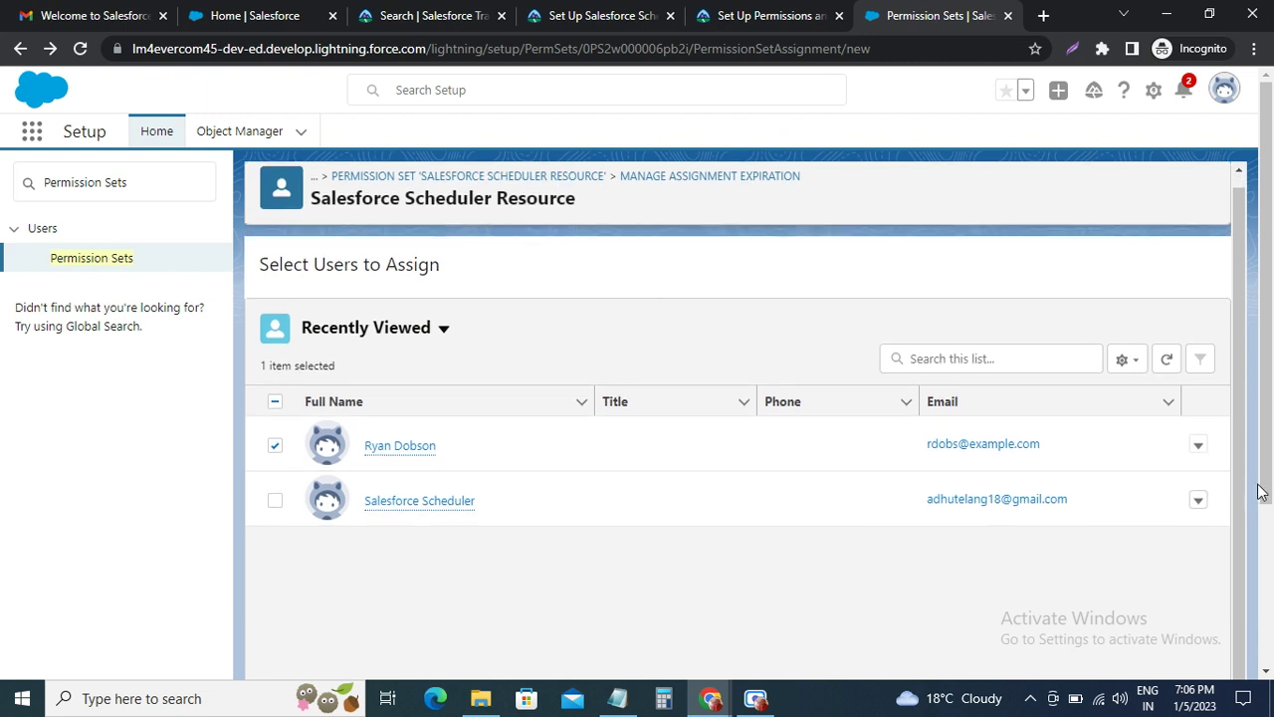
scroll(1267, 487, down, 3)
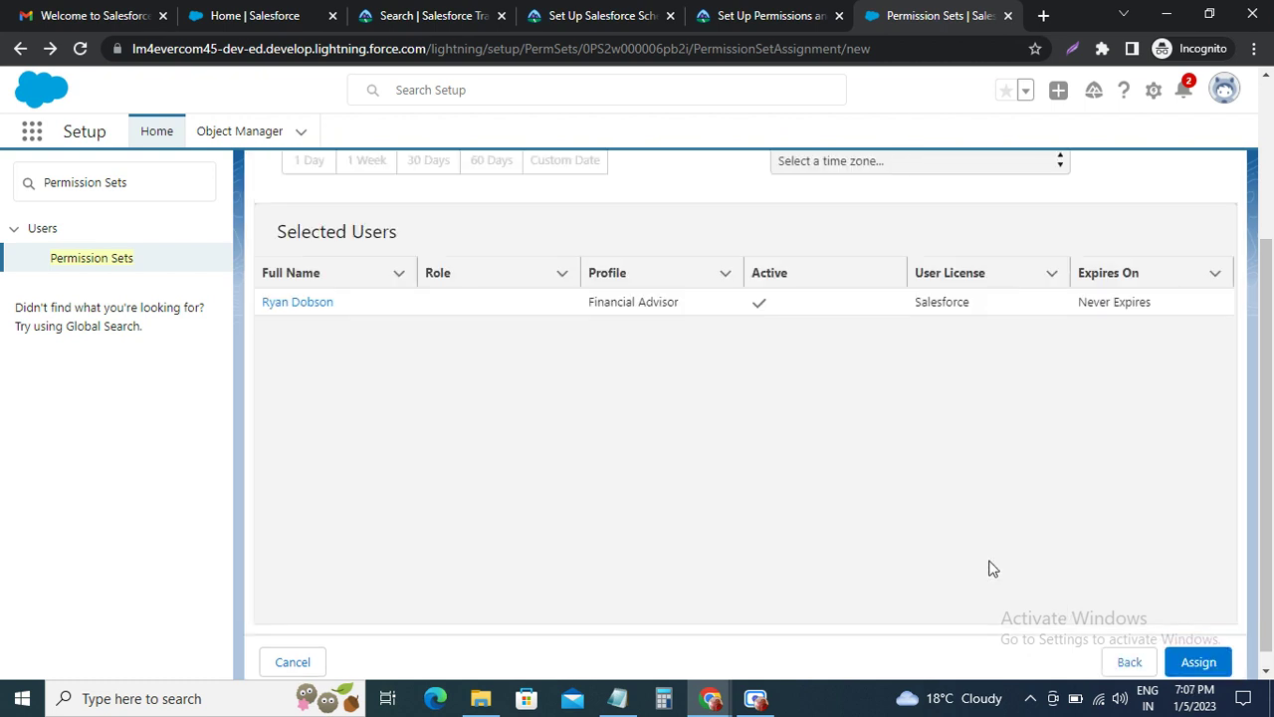
click(1189, 662)
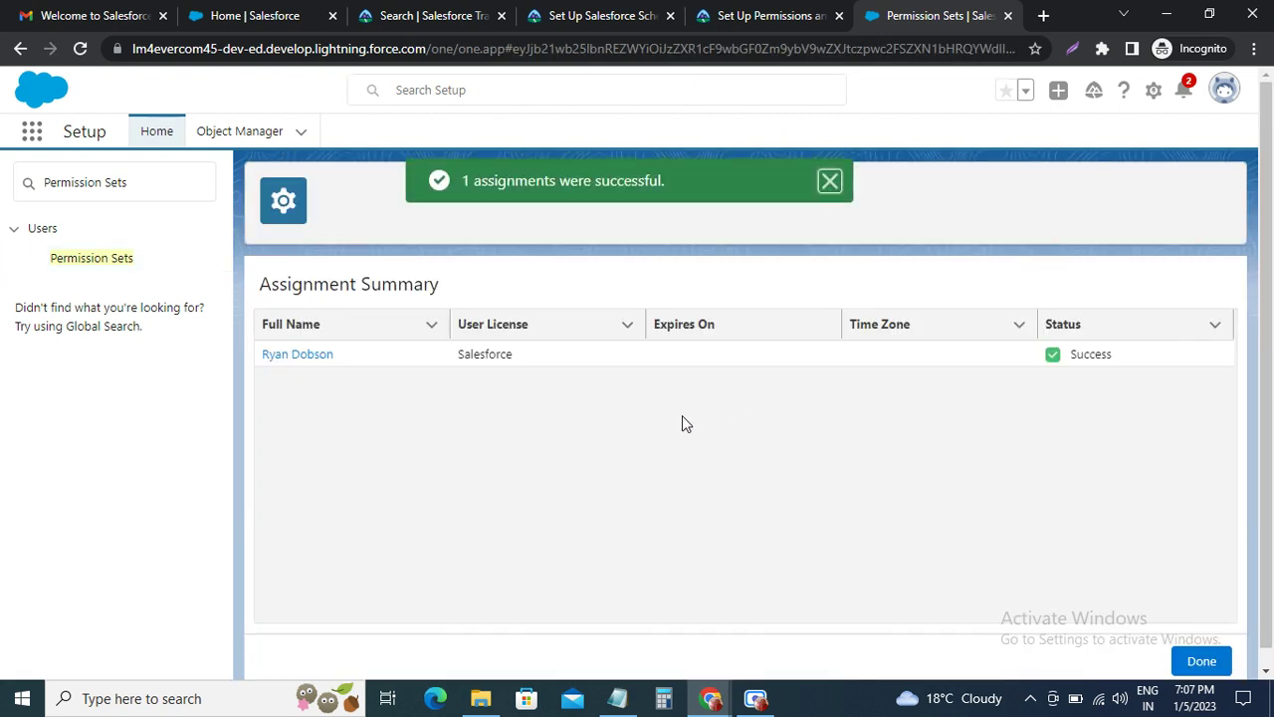
click(1200, 663)
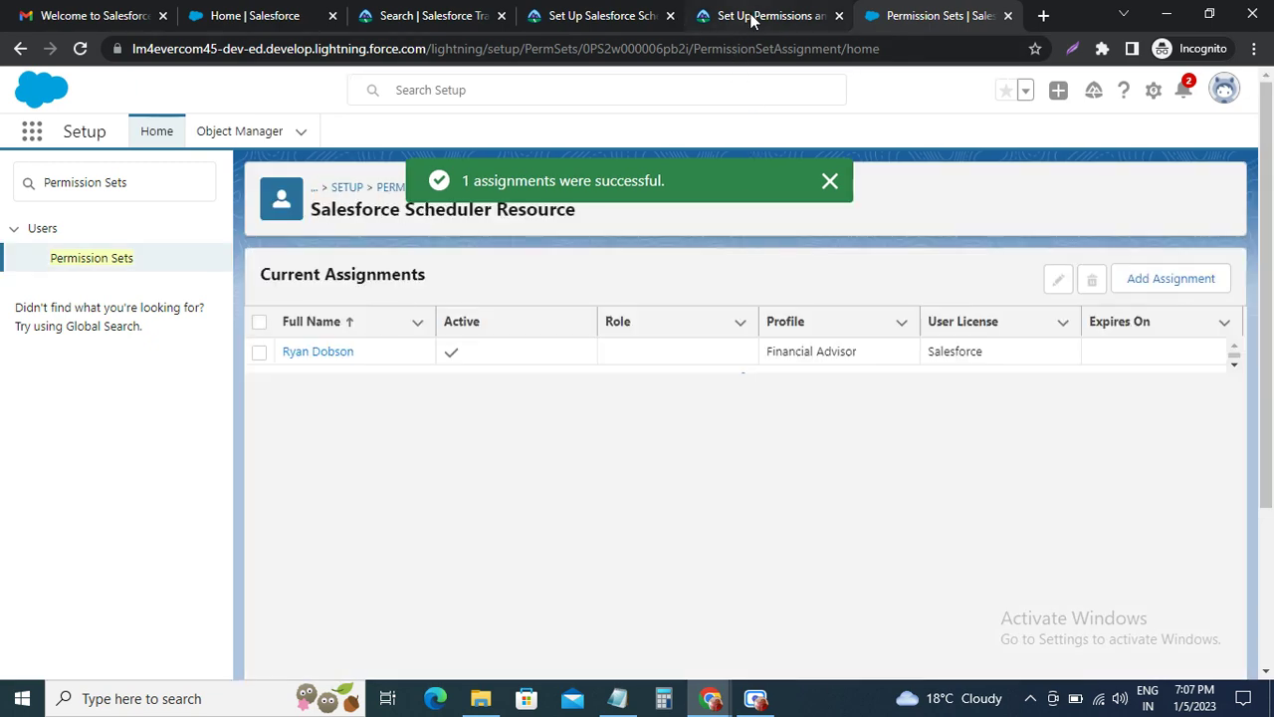
Copy the search term Profiles from the next Trailhead instructions and use it to open the Profiles page in Salesforce Setup.
click(751, 20)
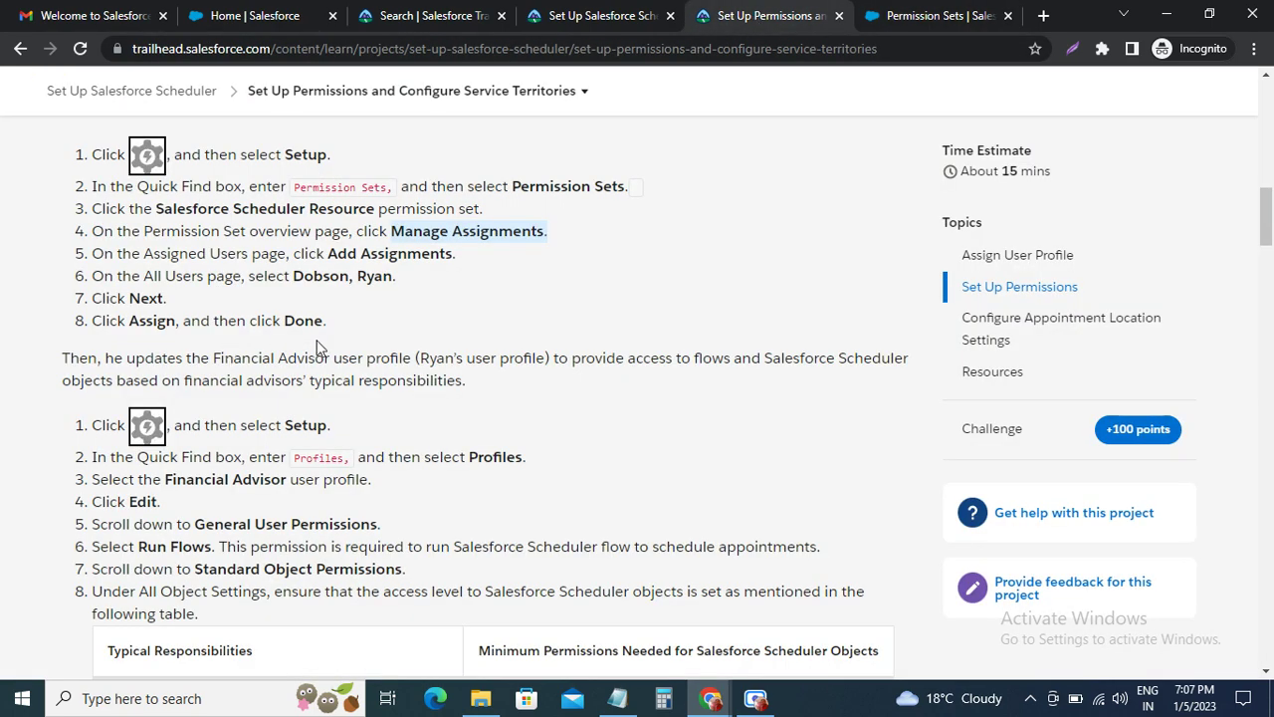
scroll(170, 269, down, 2)
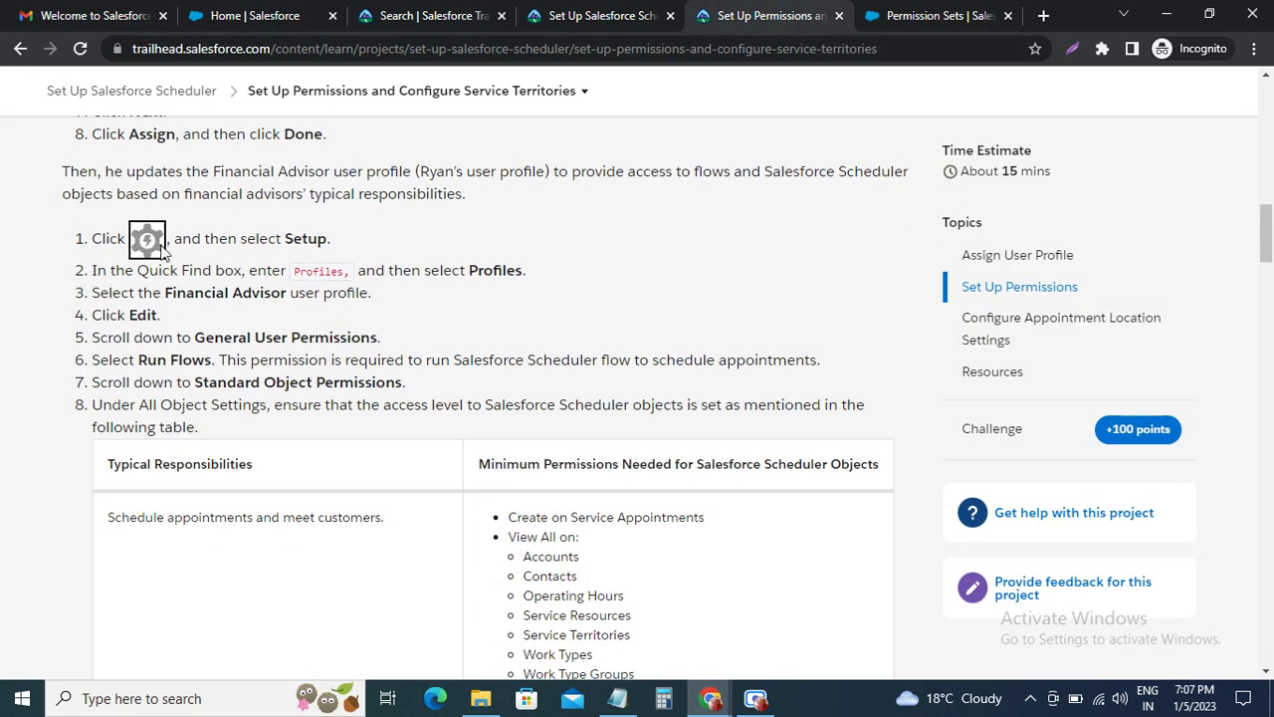
double_click(308, 272)
key(ctrl+c)
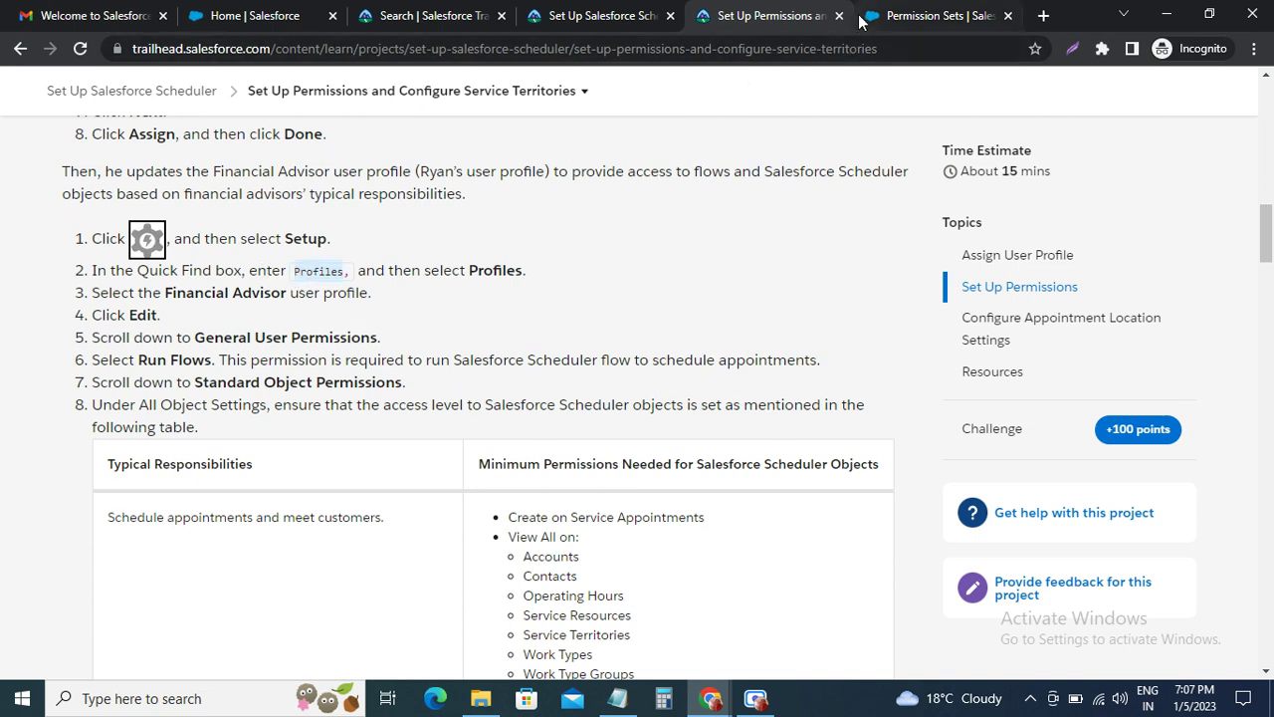
click(936, 16)
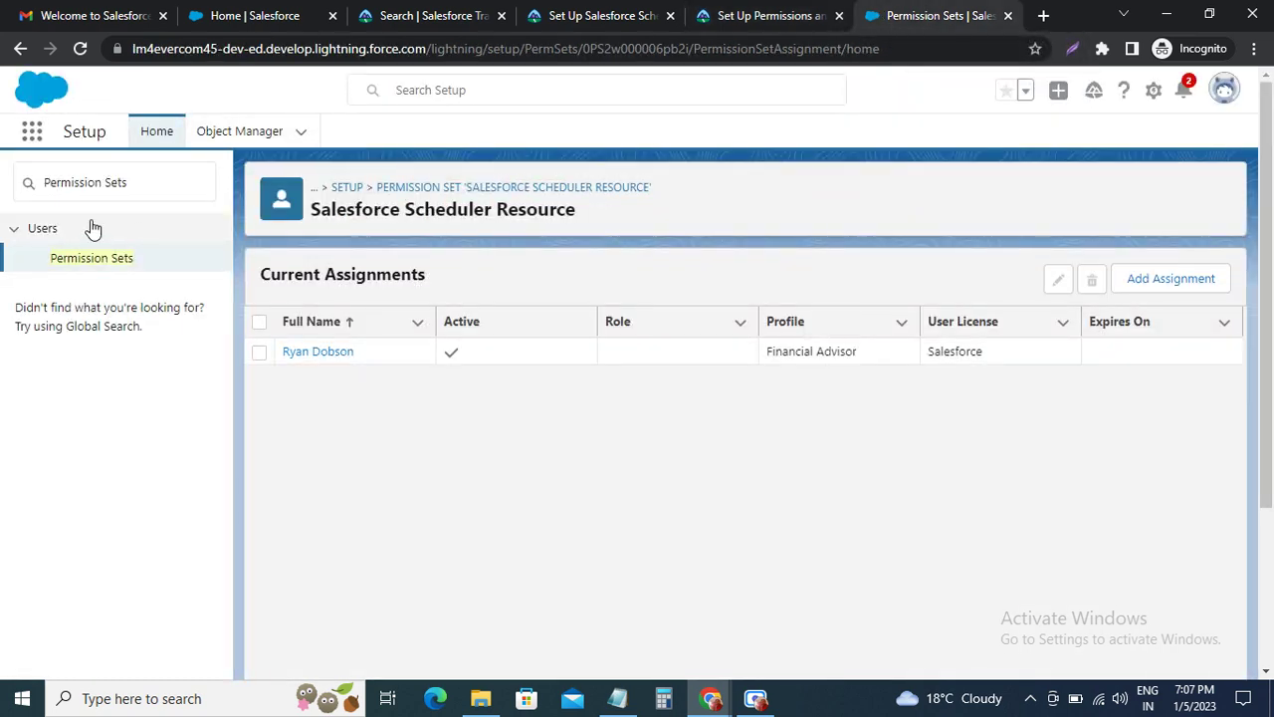
click(99, 182)
key(ctrl+a)
key(ctrl+v)
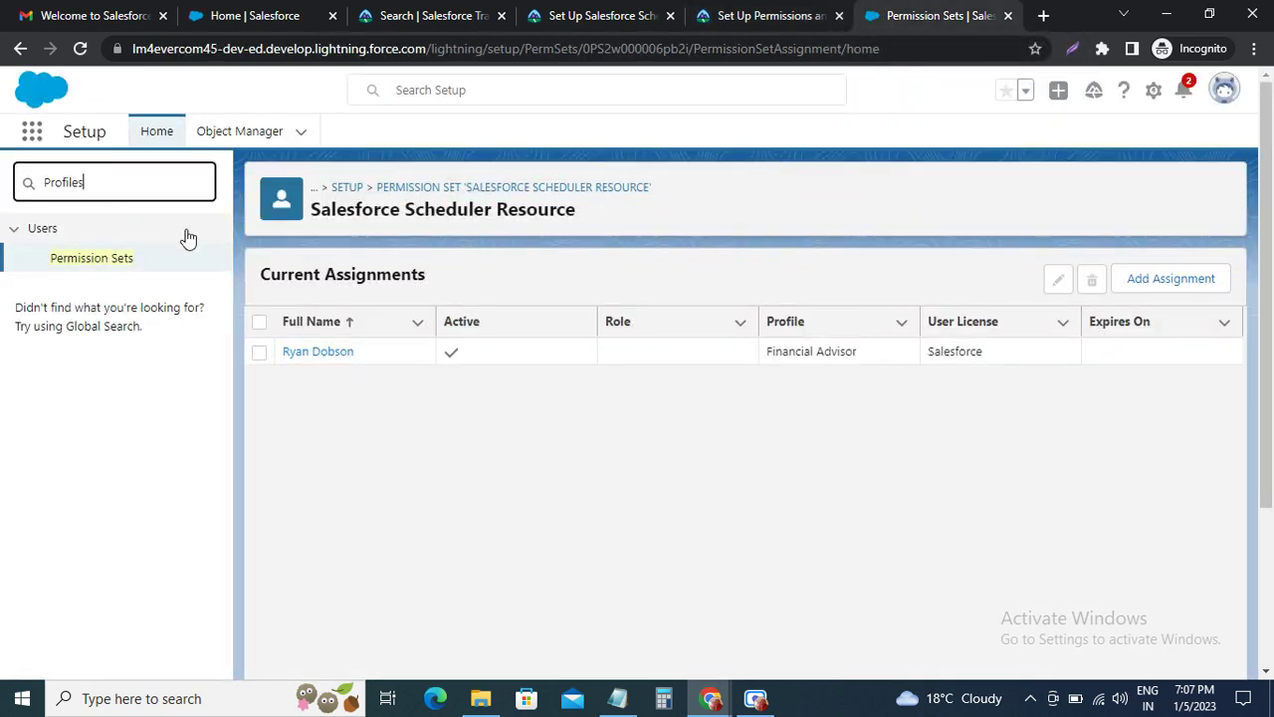
click(75, 262)
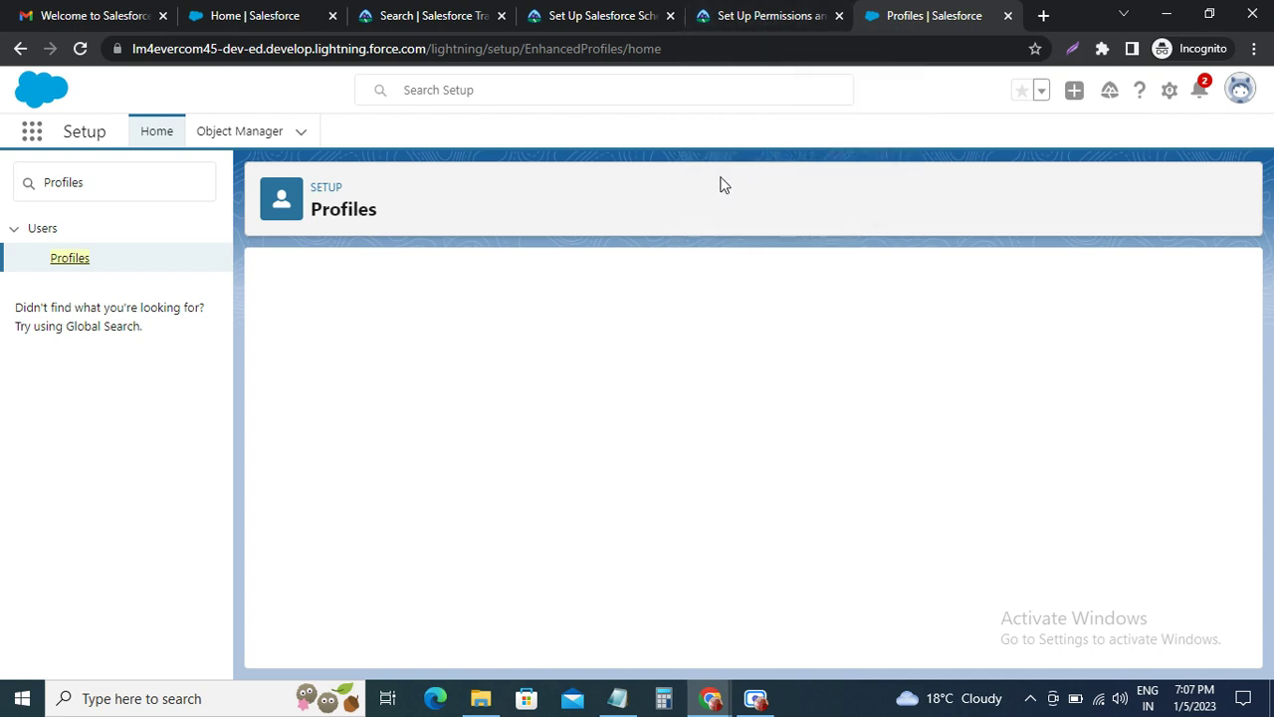
Check in Trailhead which profile to update and open the Financial Advisor profile for editing.
click(767, 19)
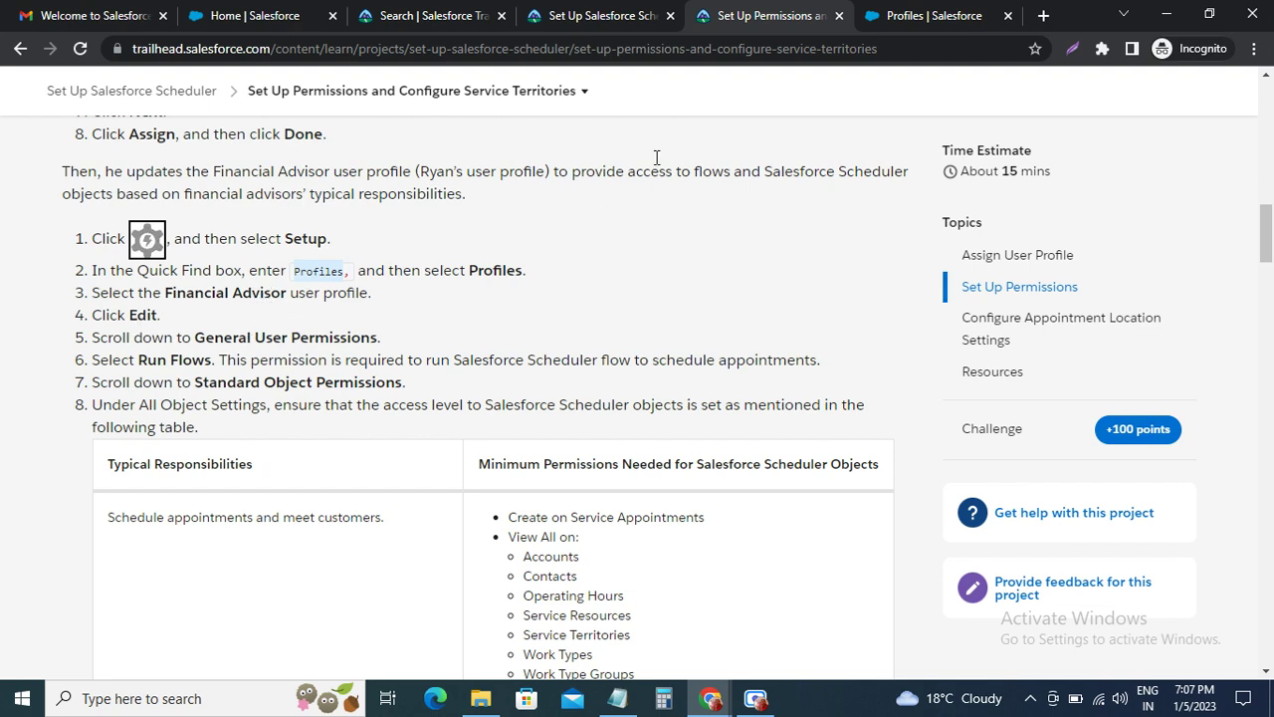
click(945, 17)
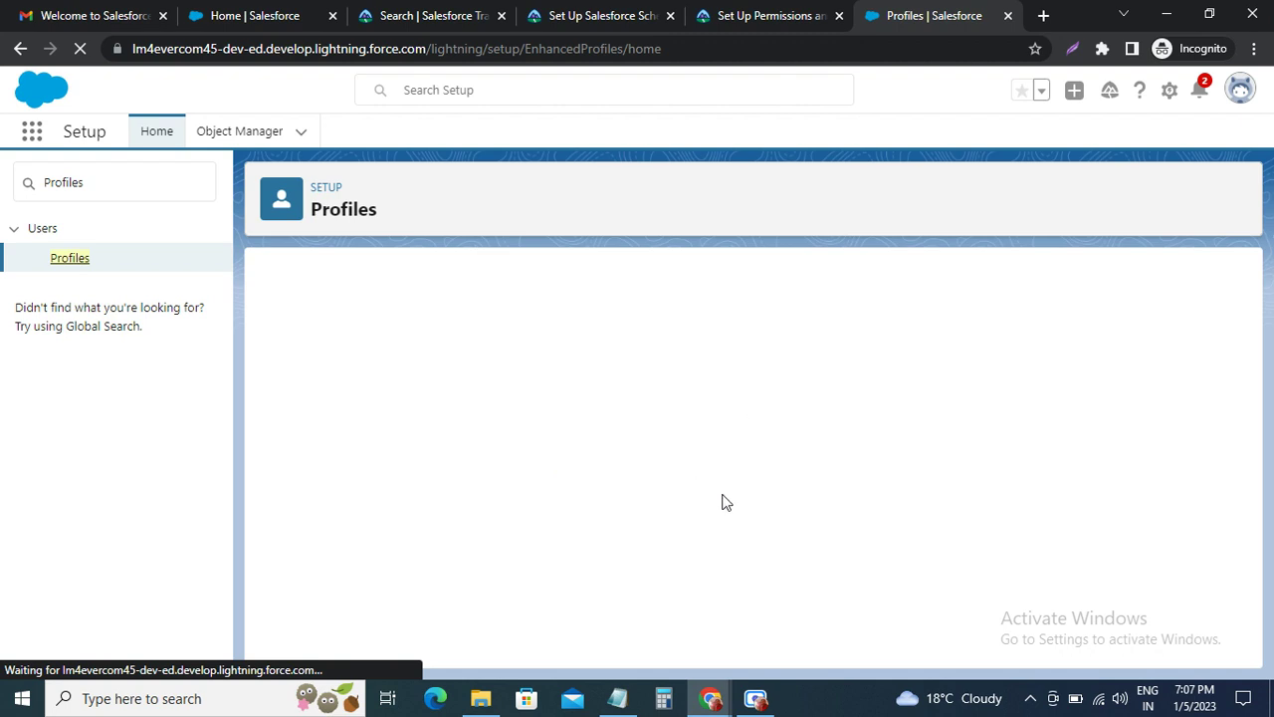
mouse_move(716, 697)
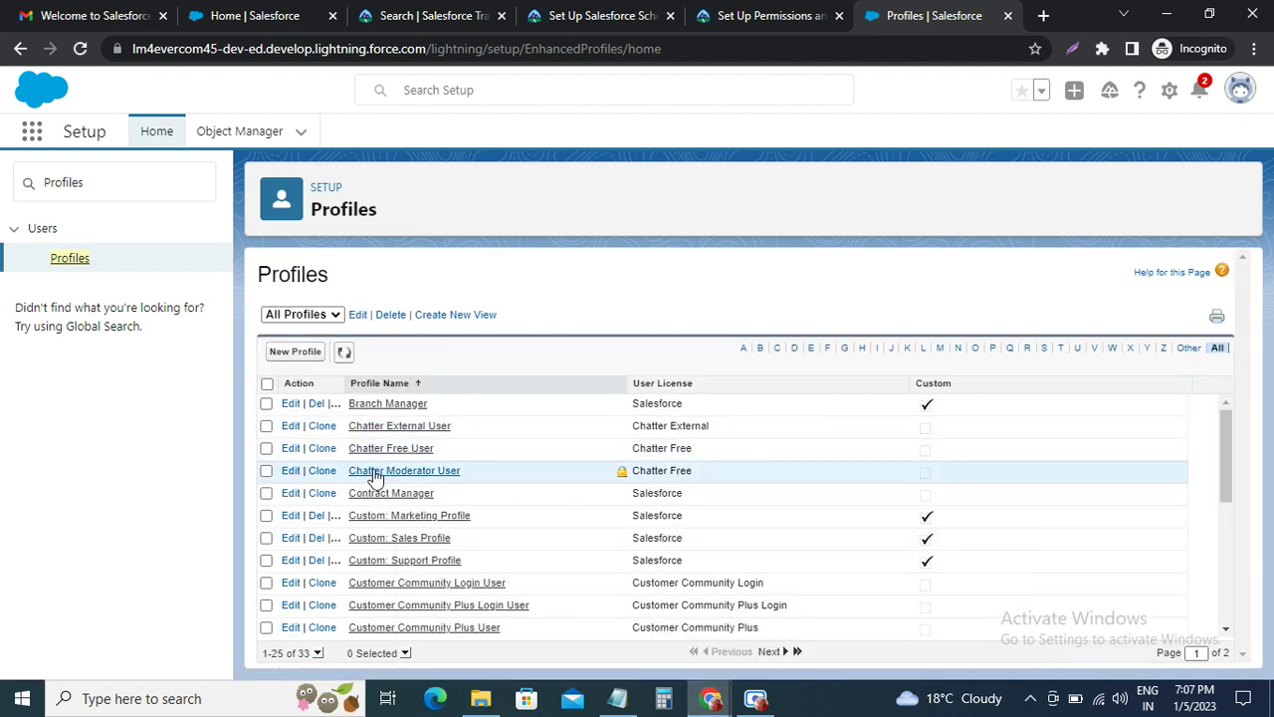
scroll(378, 478, down, 3)
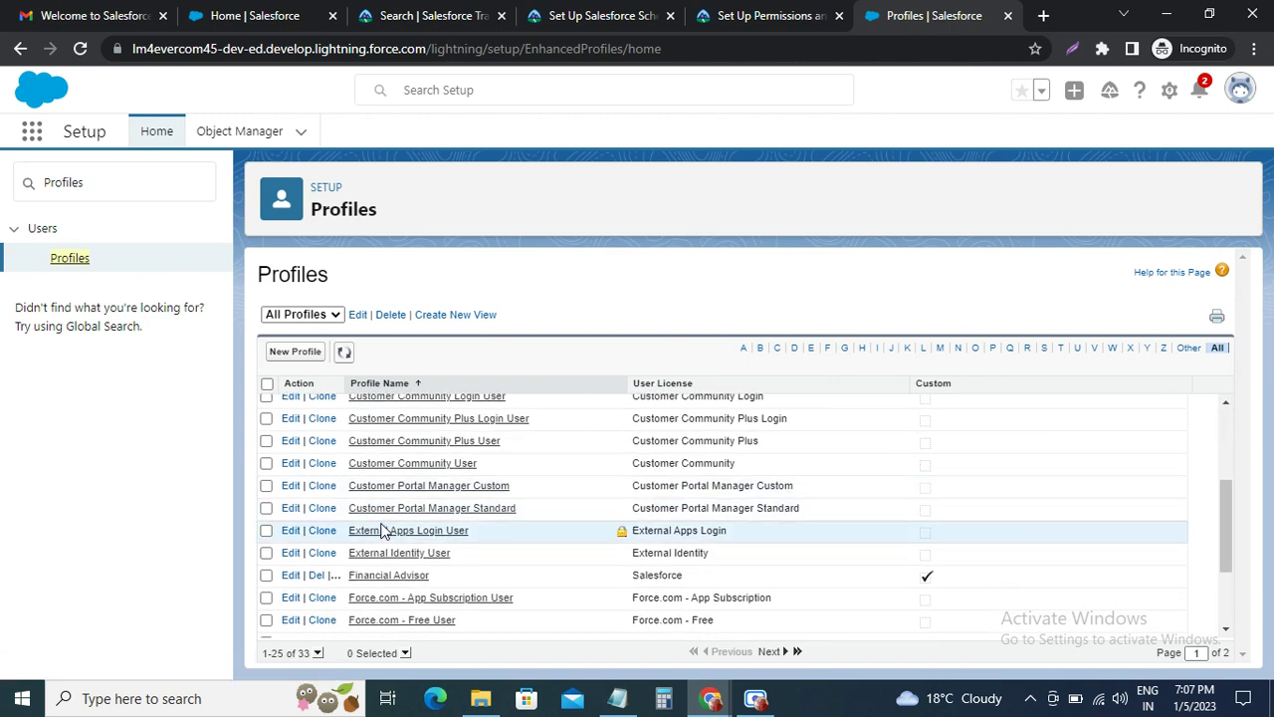
click(289, 575)
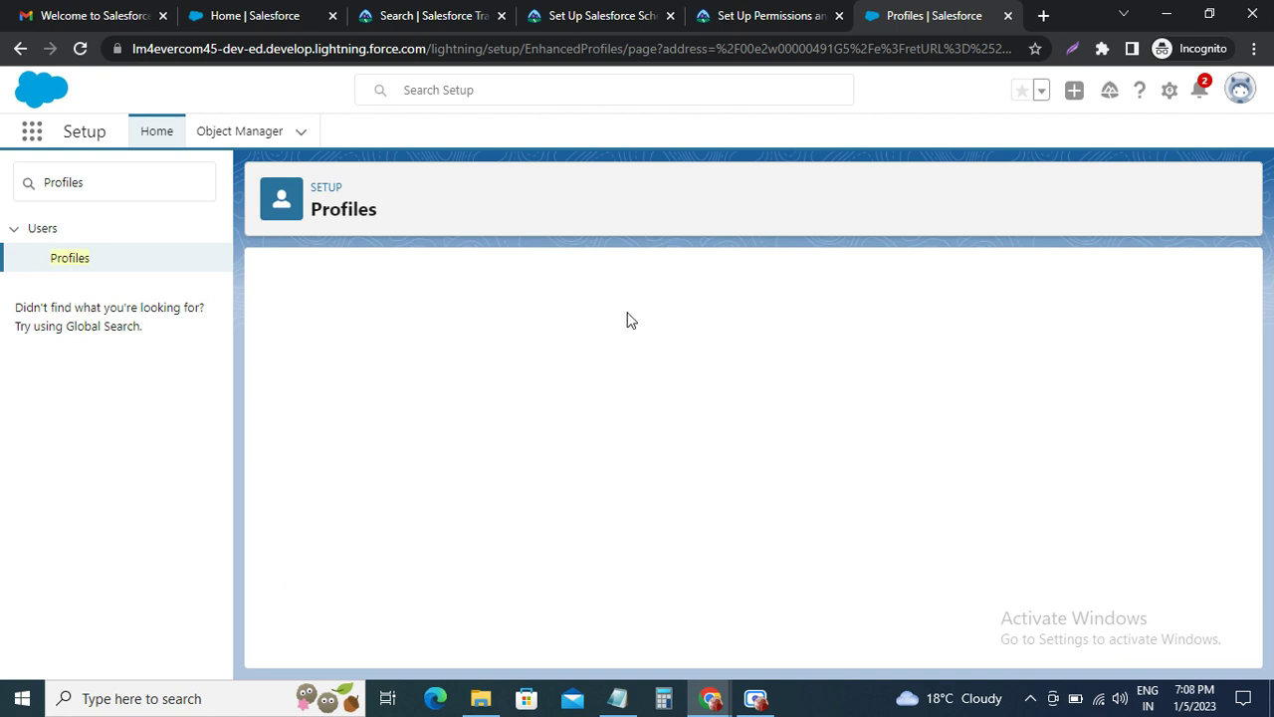
Read in Trailhead which section and permission to change in the Financial Advisor profile.
click(754, 15)
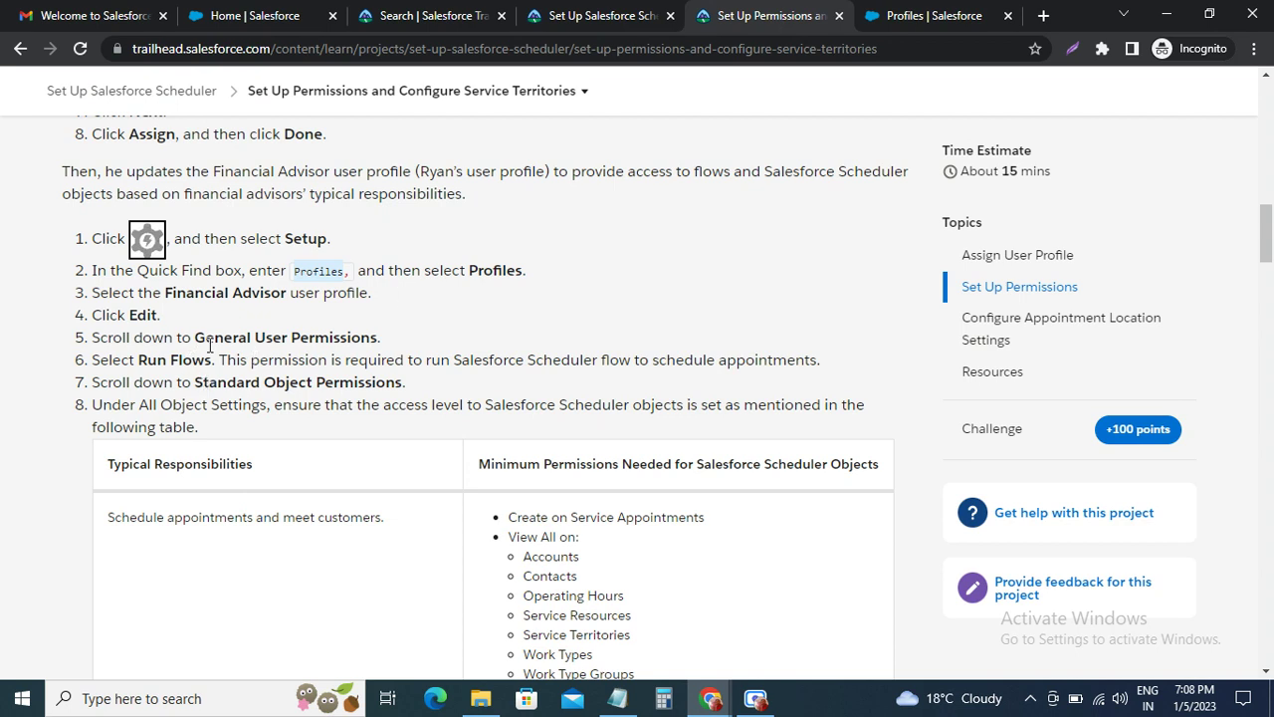
drag(196, 339, 378, 340)
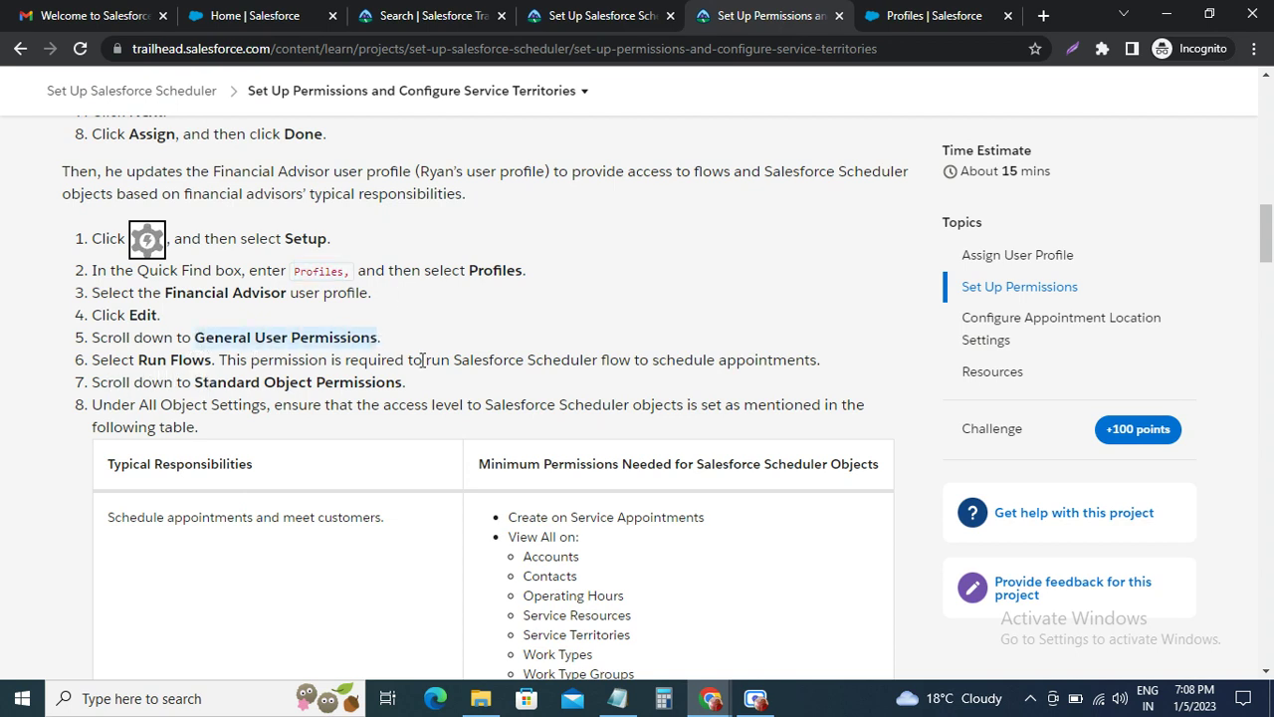
click(941, 16)
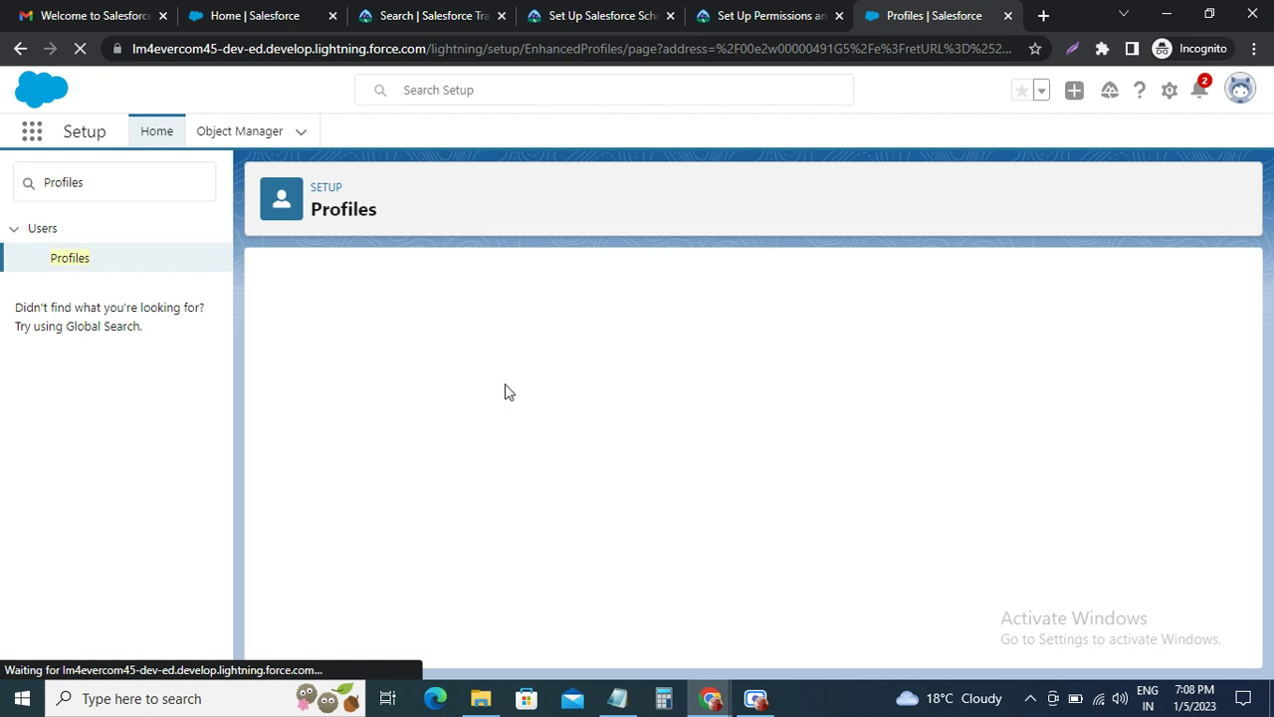
click(756, 20)
click(899, 17)
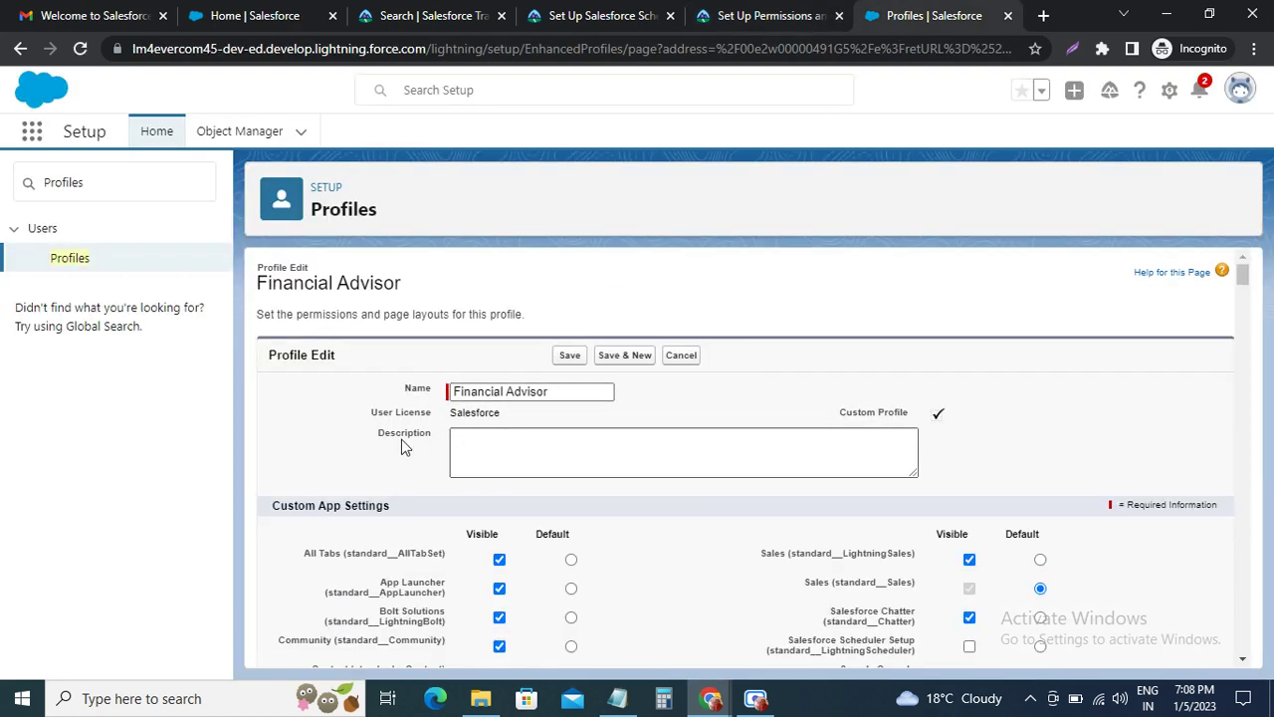
Find the General User Permissions section in the Financial Advisor profile's edit page.
scroll(373, 461, down, 1)
scroll(402, 438, down, 5)
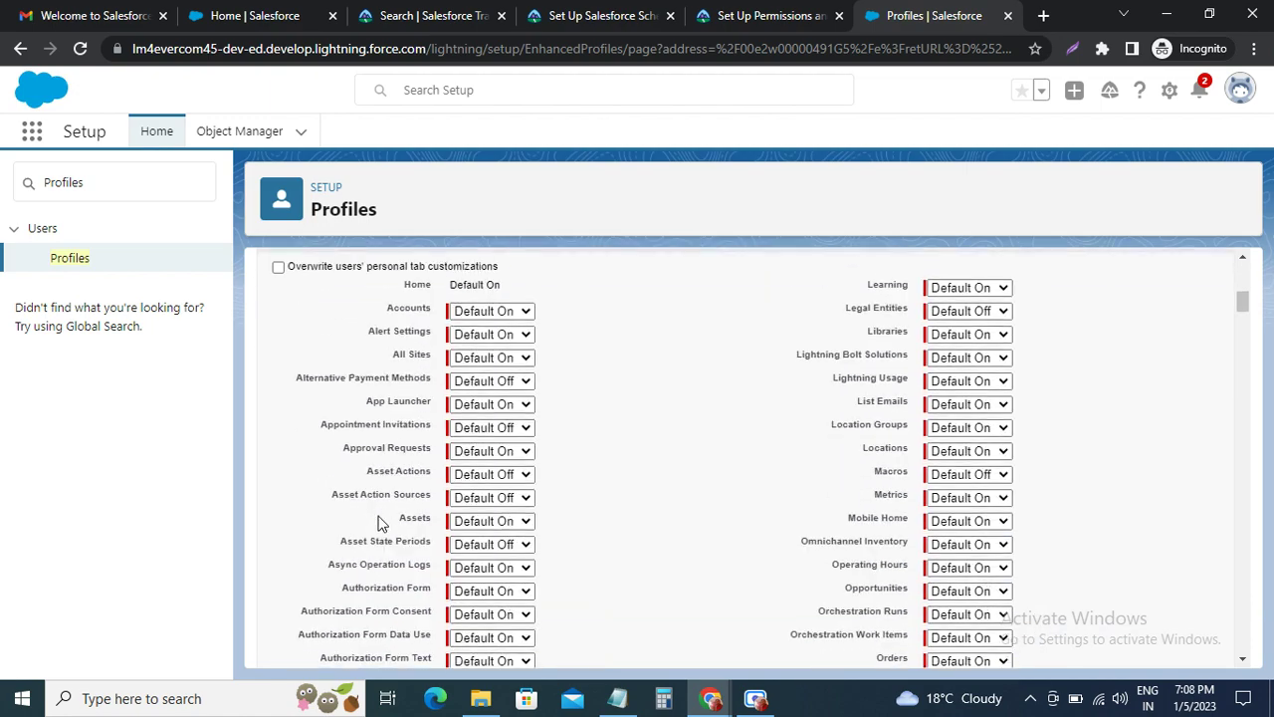
scroll(398, 498, up, 2)
scroll(406, 468, down, 9)
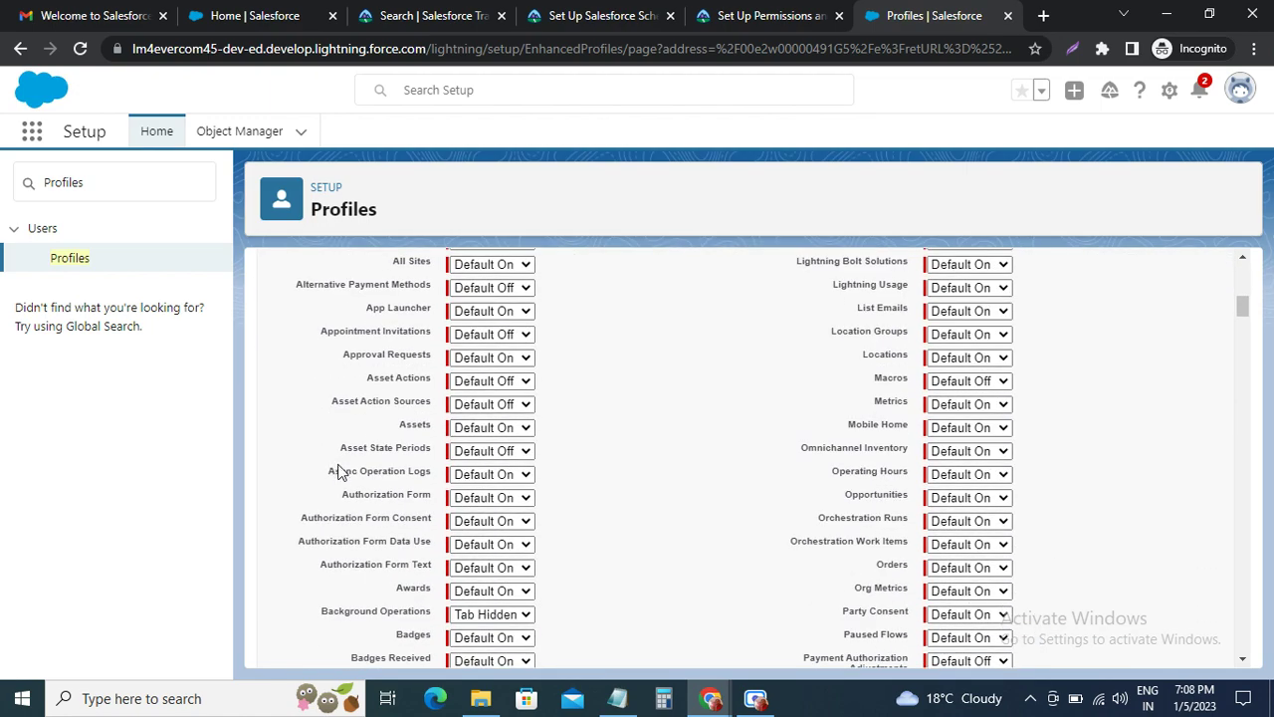
scroll(343, 475, down, 10)
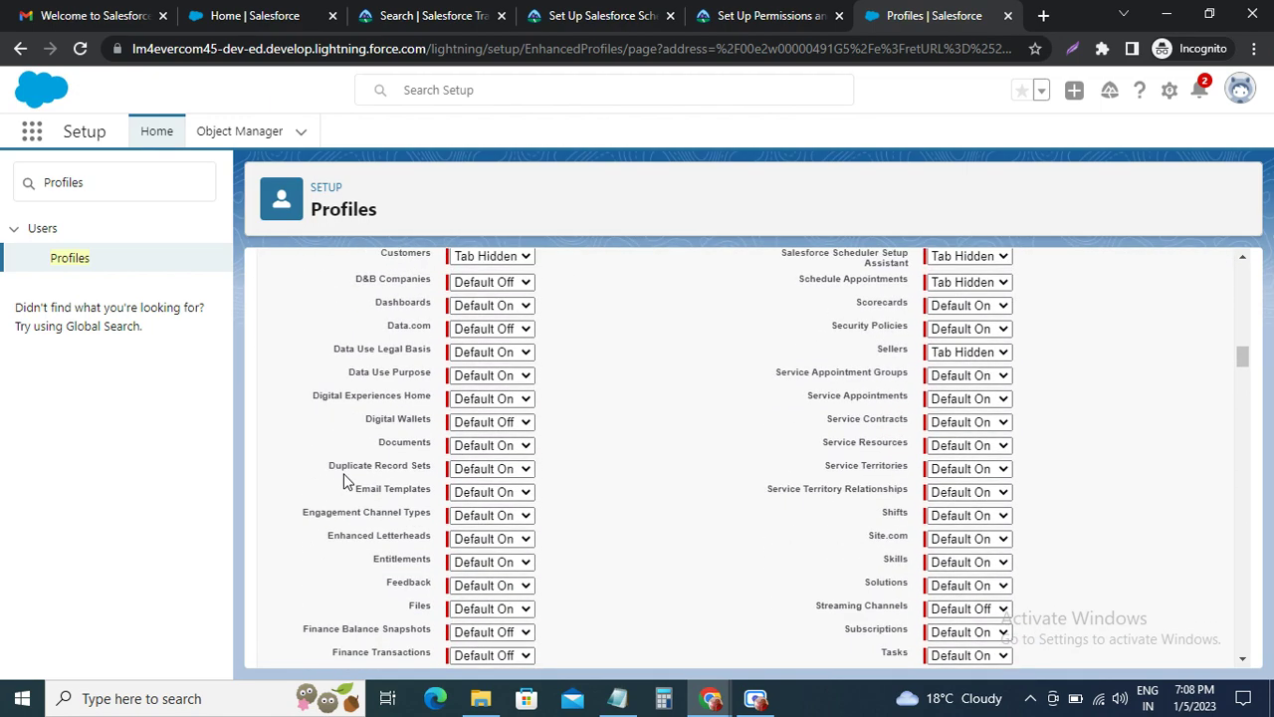
scroll(381, 445, down, 11)
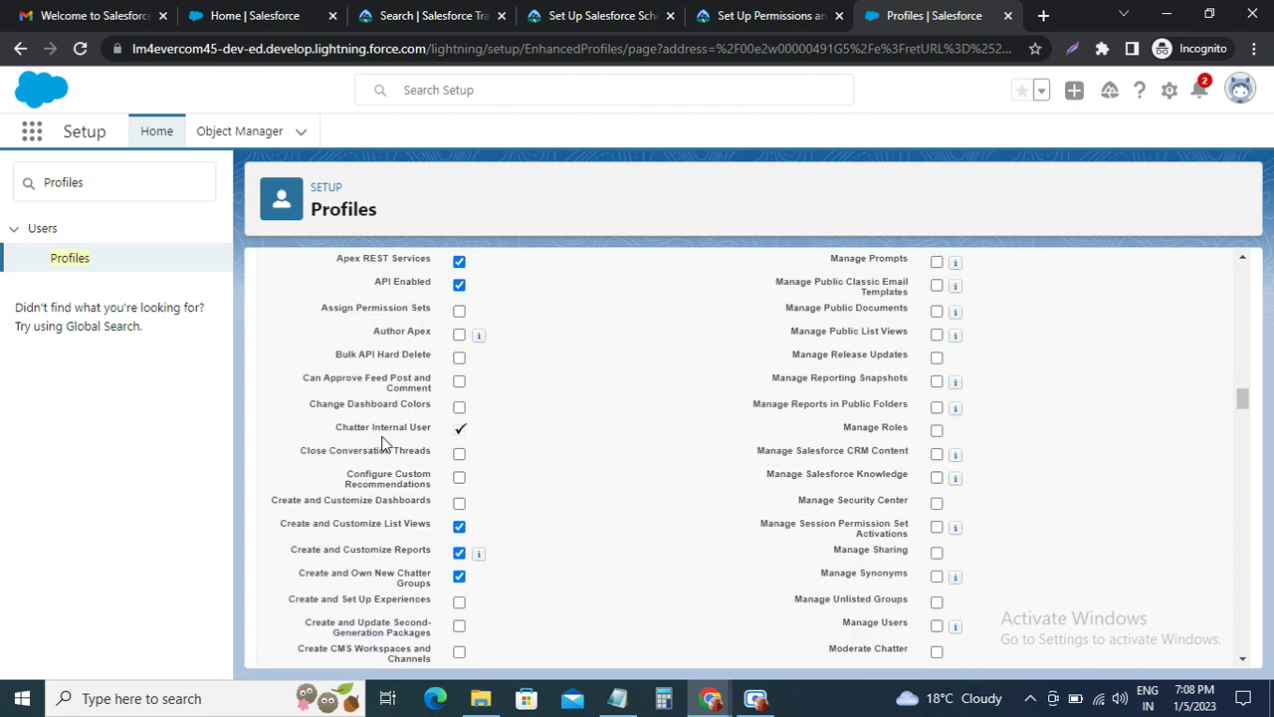
scroll(386, 453, down, 9)
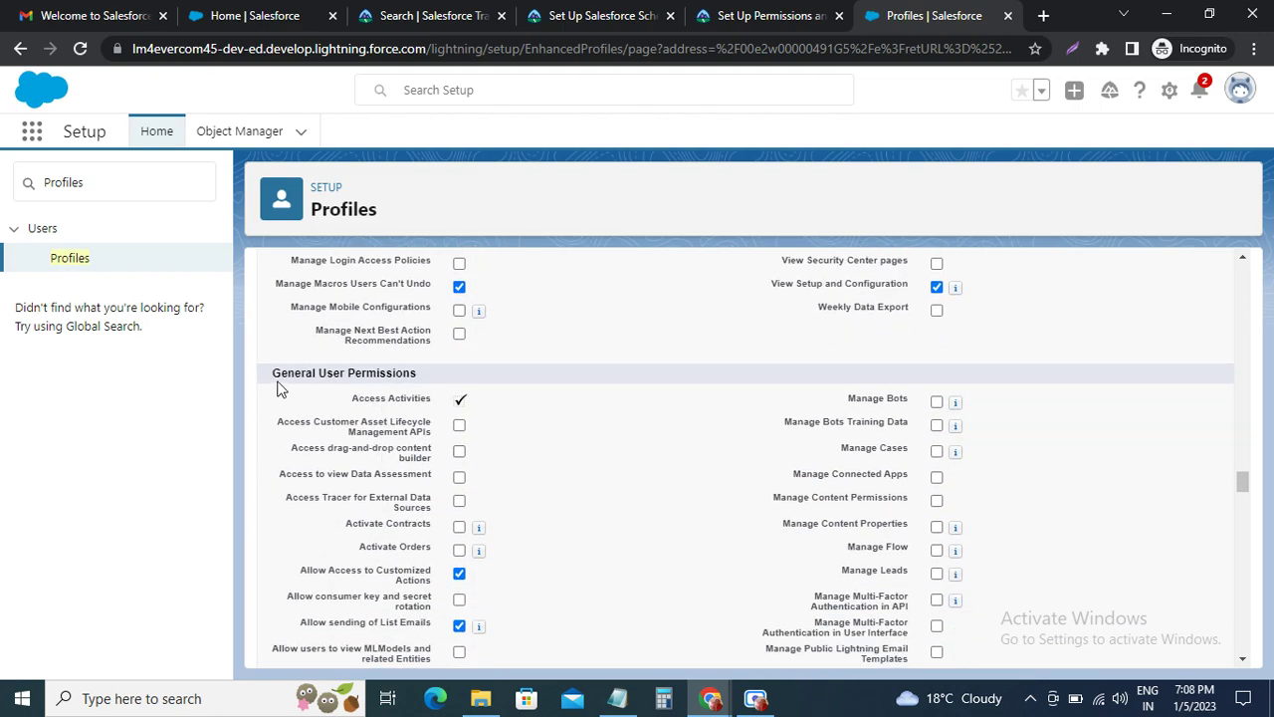
drag(271, 373, 441, 384)
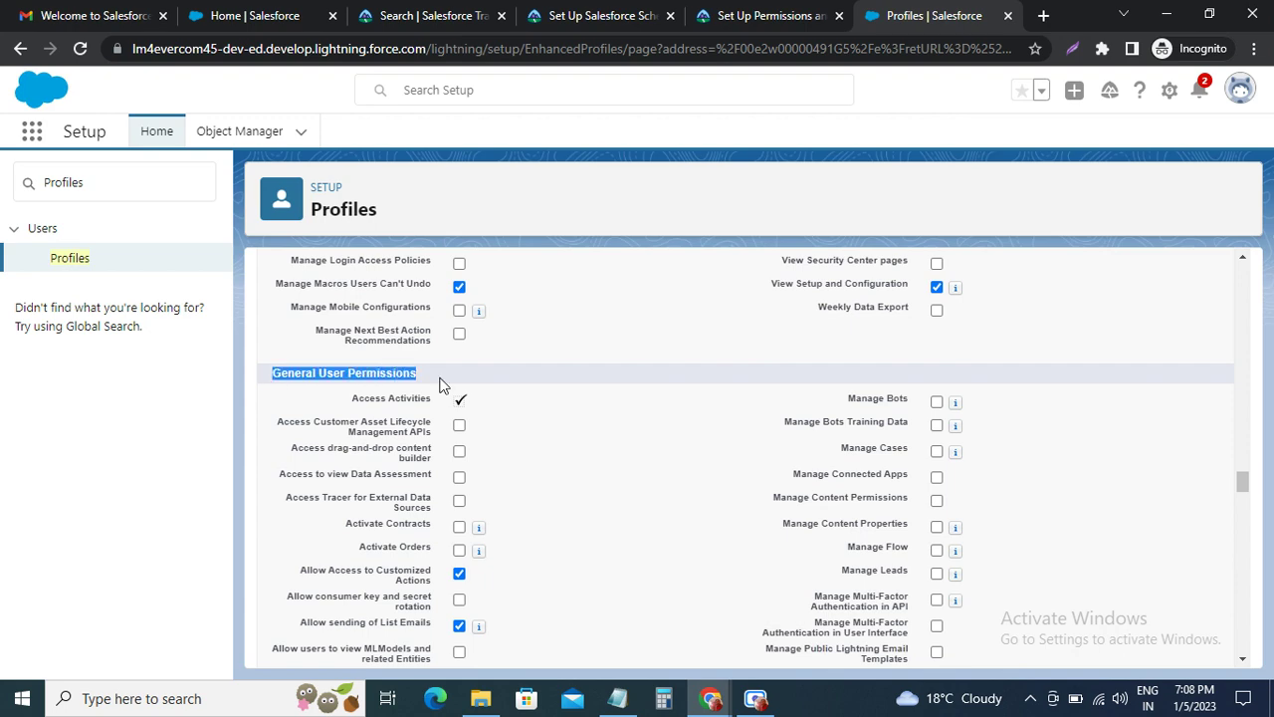
Check in Trailhead which general user permission is required and locate Run Flows in the Financial Advisor profile.
click(757, 14)
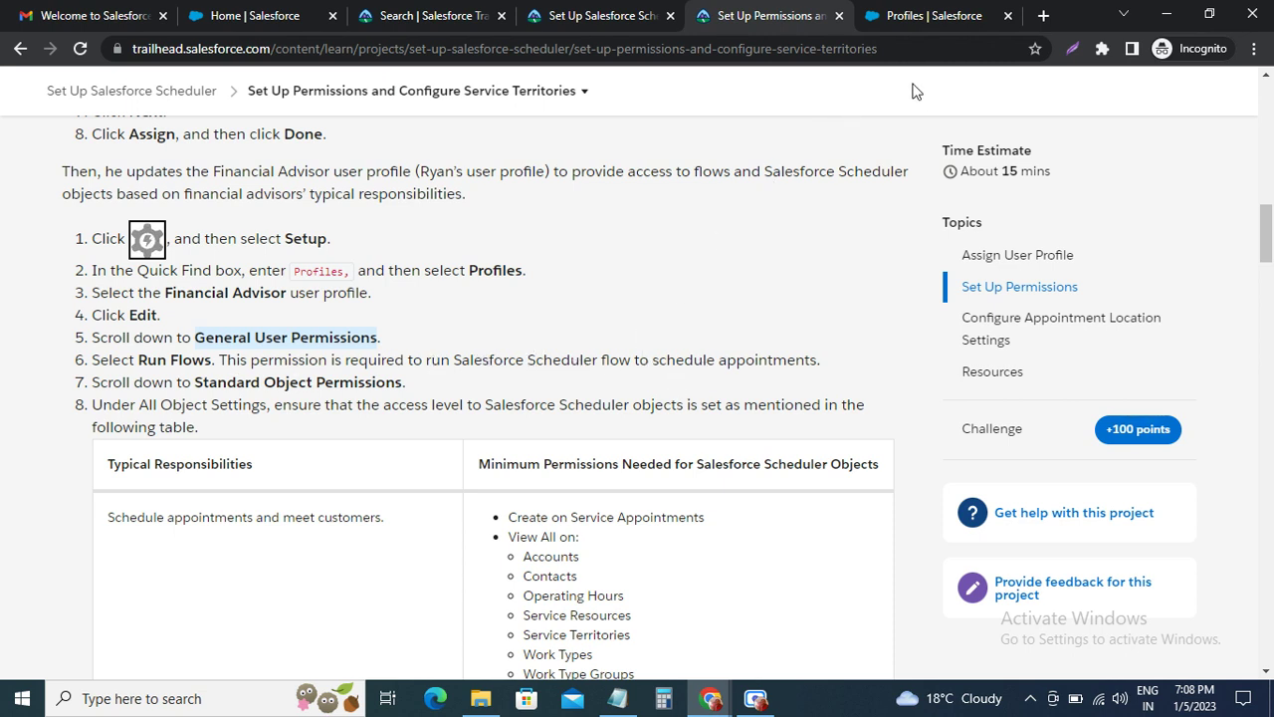
click(971, 15)
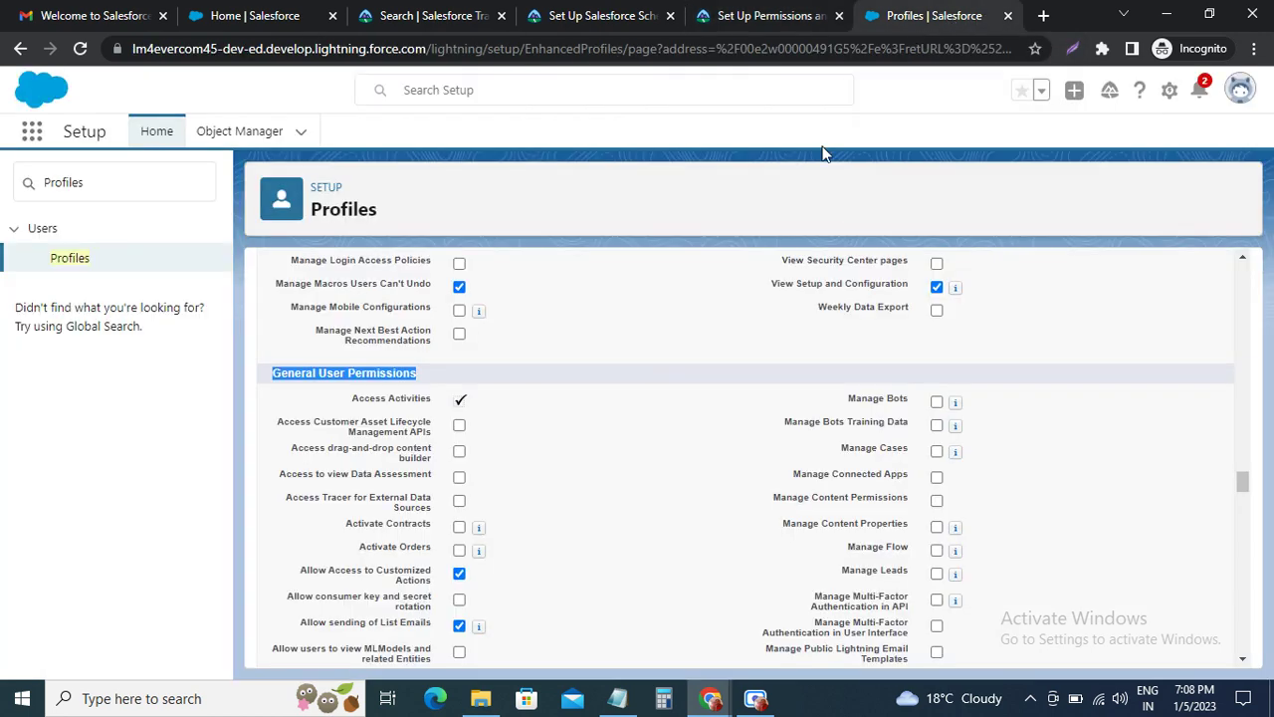
scroll(405, 475, down, 2)
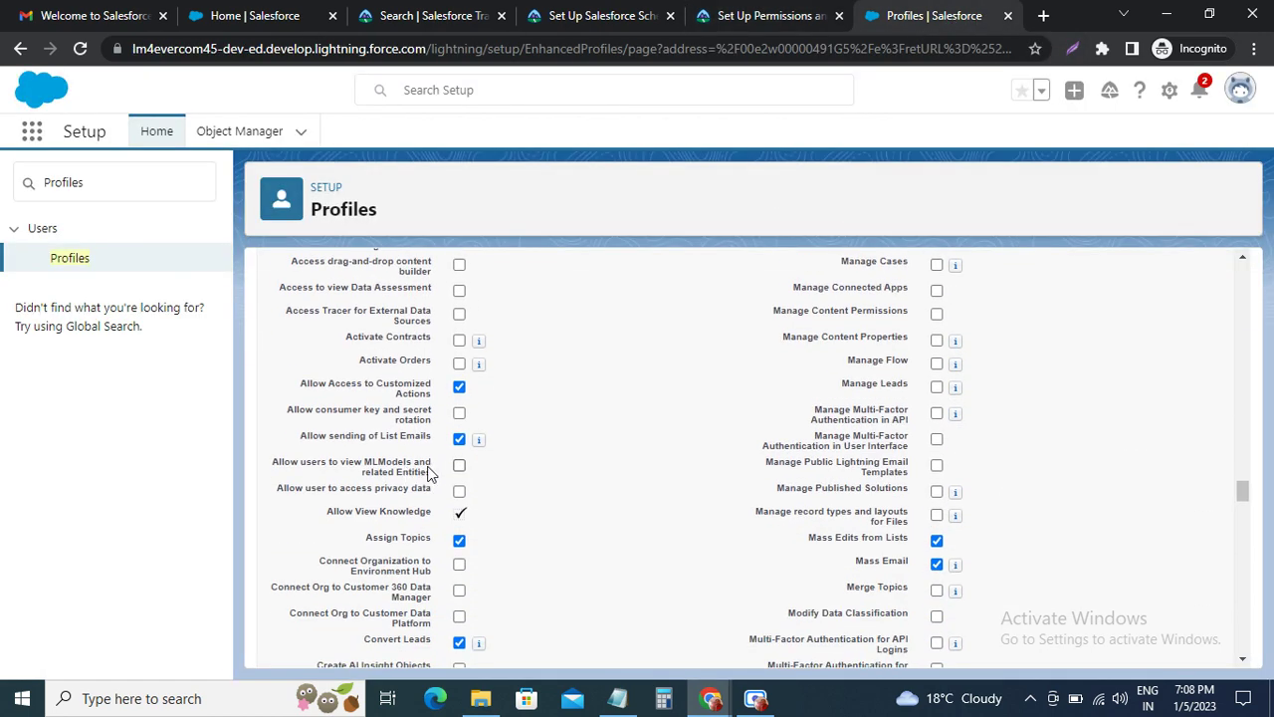
scroll(441, 473, down, 2)
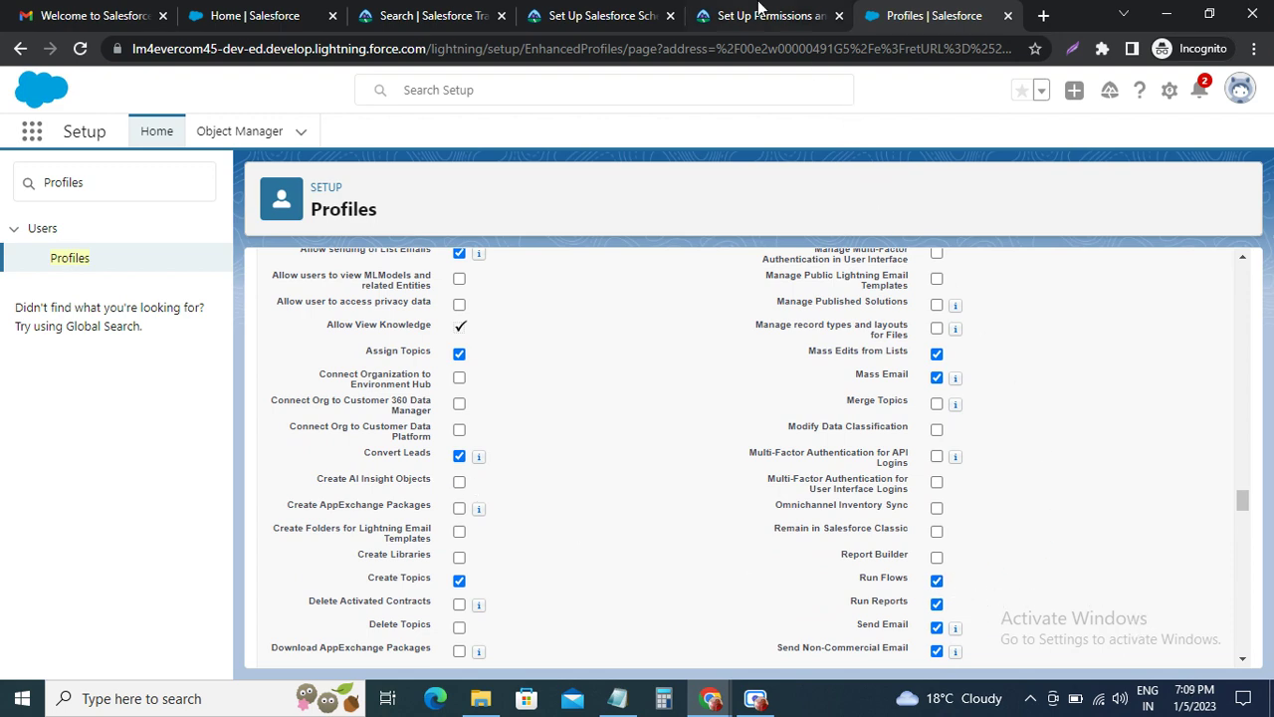
Read Trailhead's object permission instructions and find the Standard Object Permissions section in the profile's edit page.
click(756, 15)
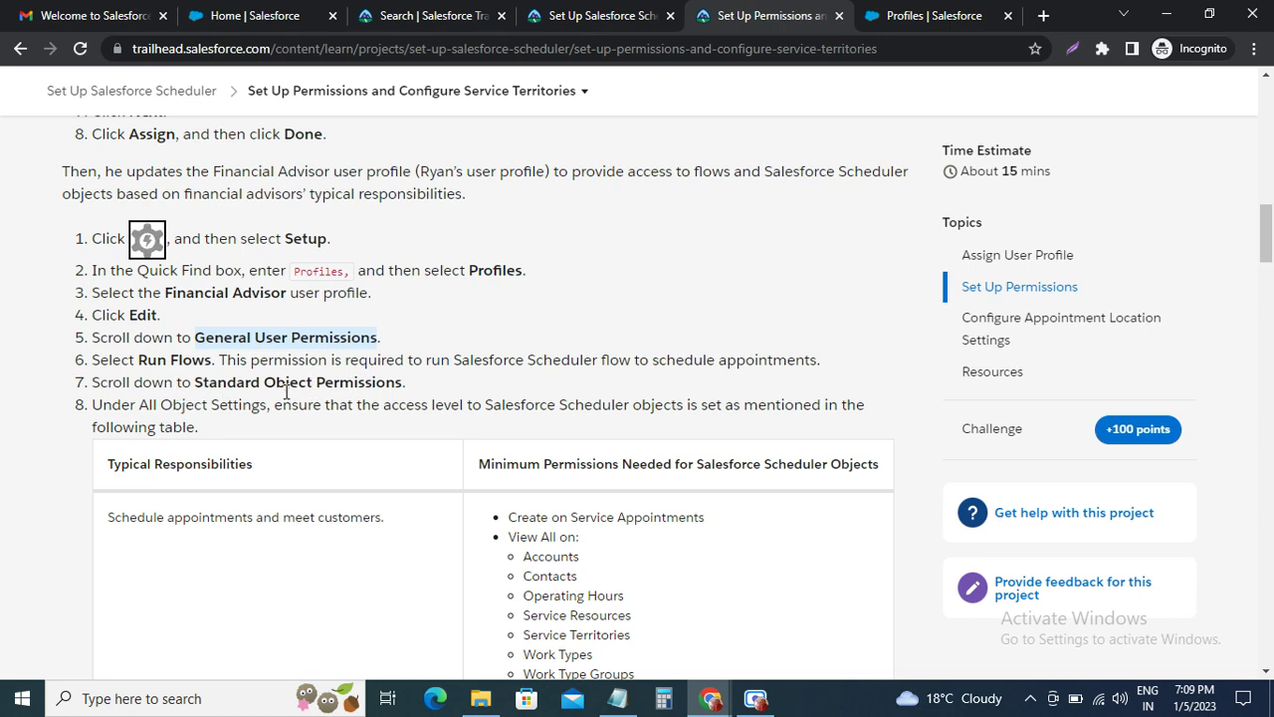
scroll(303, 385, down, 2)
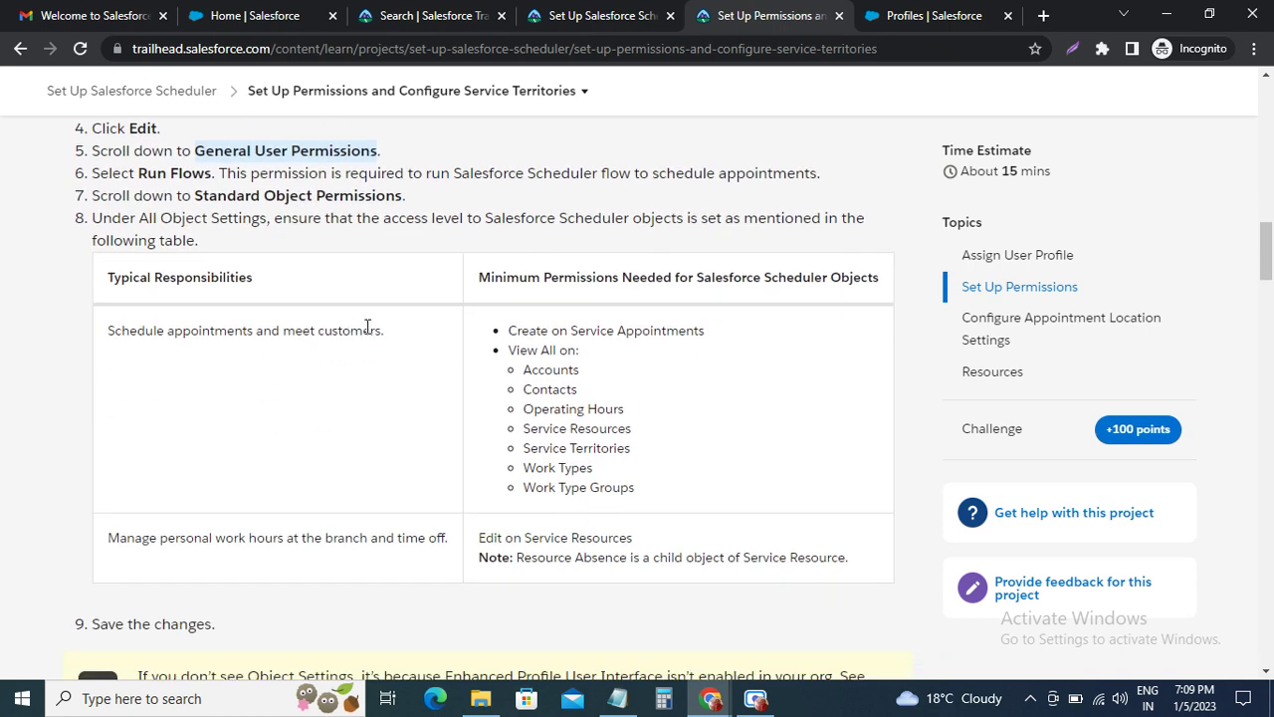
click(910, 15)
scroll(517, 435, down, 8)
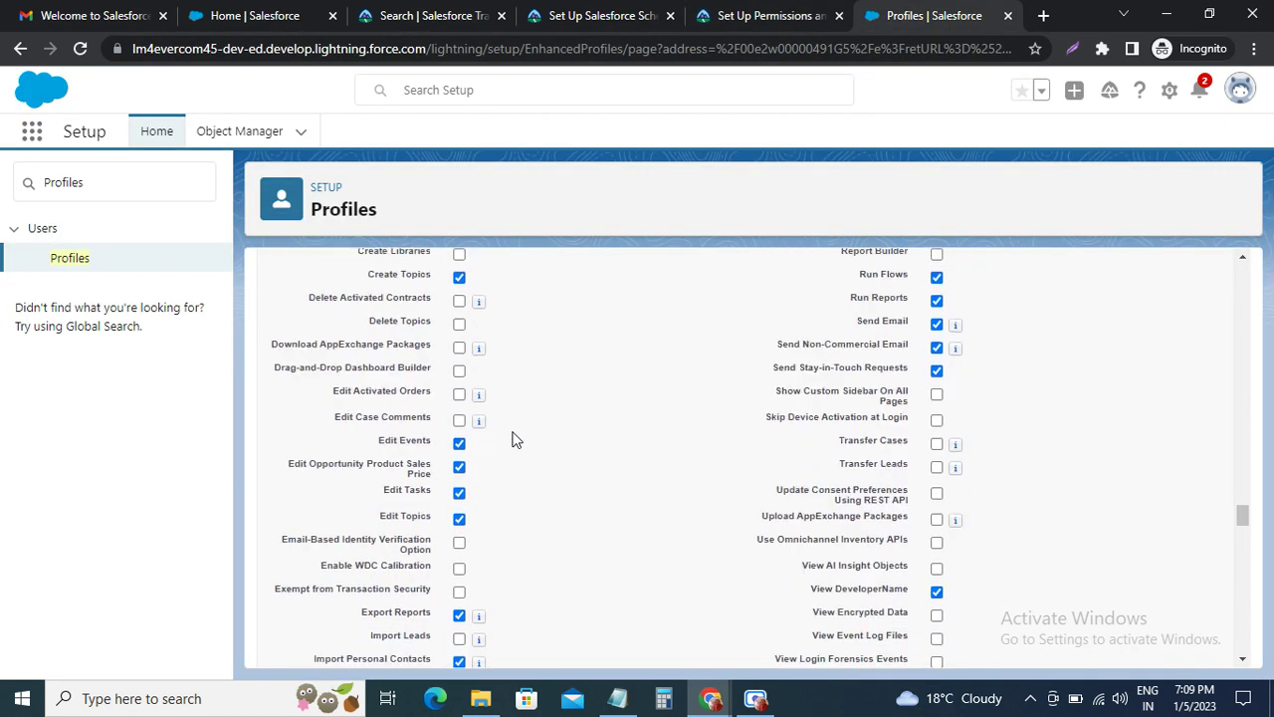
scroll(378, 471, down, 3)
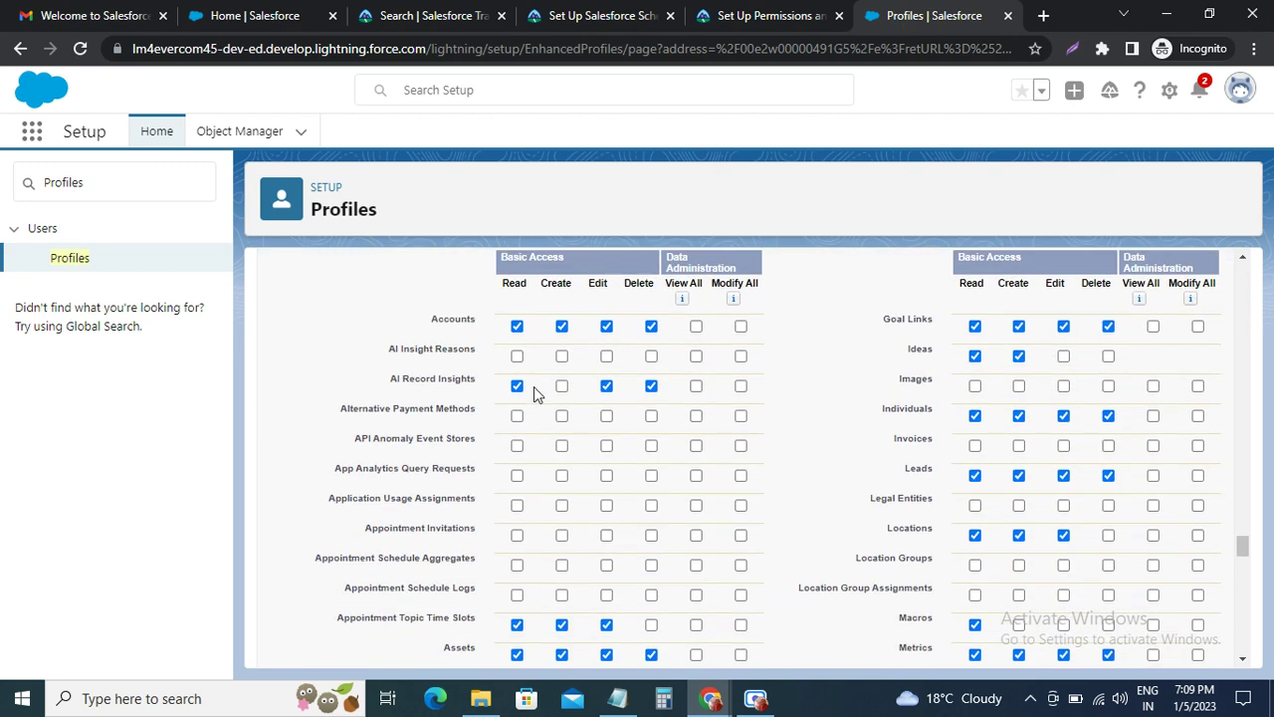
Compare Trailhead's table of minimum Salesforce Scheduler object permissions with the access columns in the Financial Advisor profile.
click(766, 16)
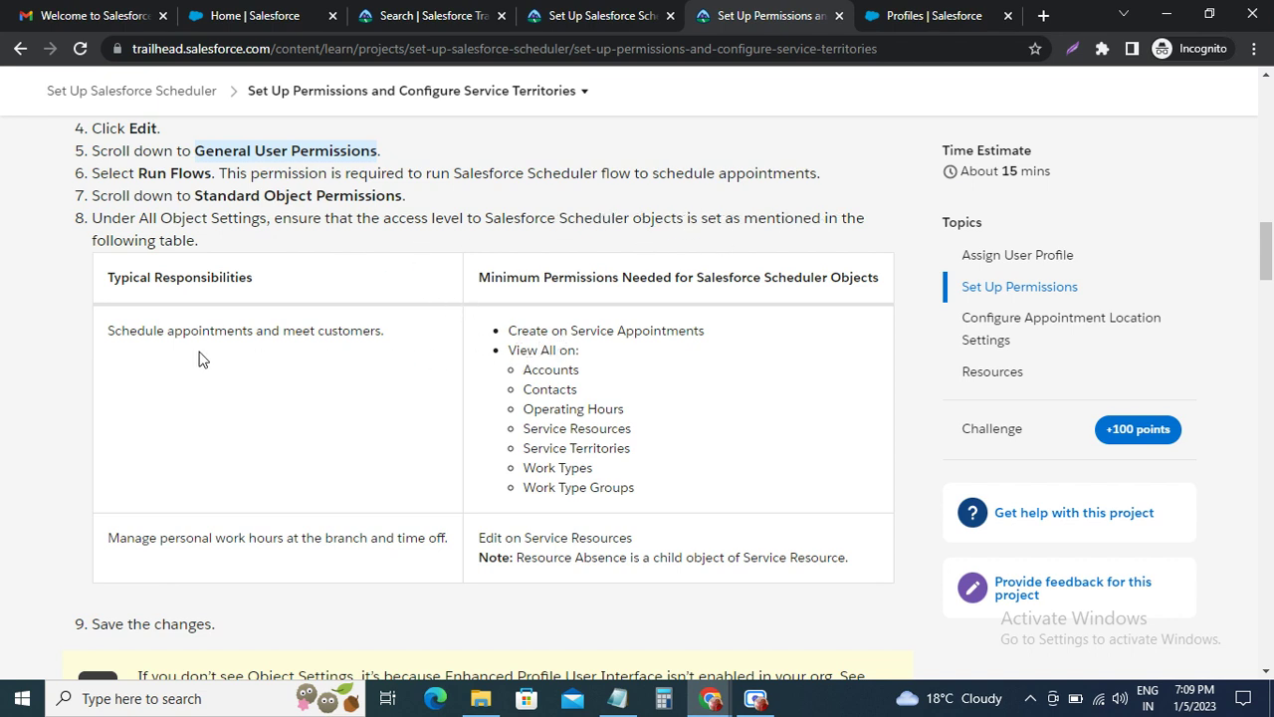
click(926, 18)
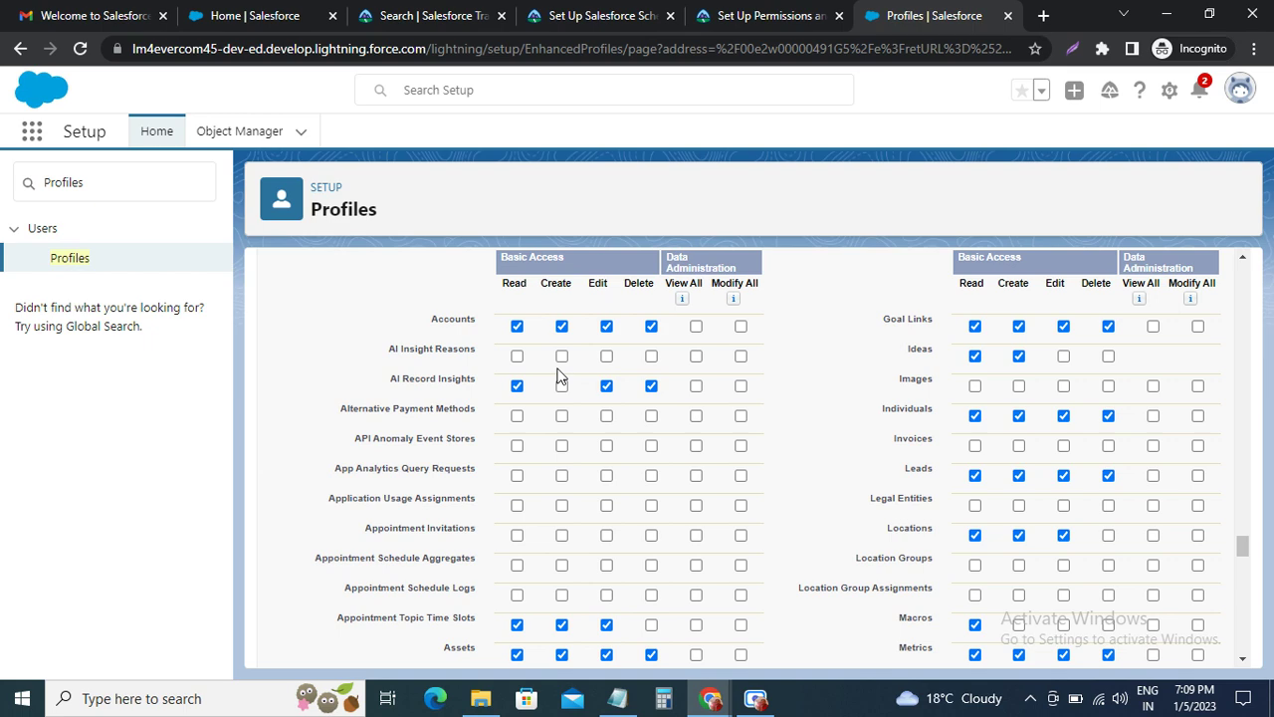
click(772, 16)
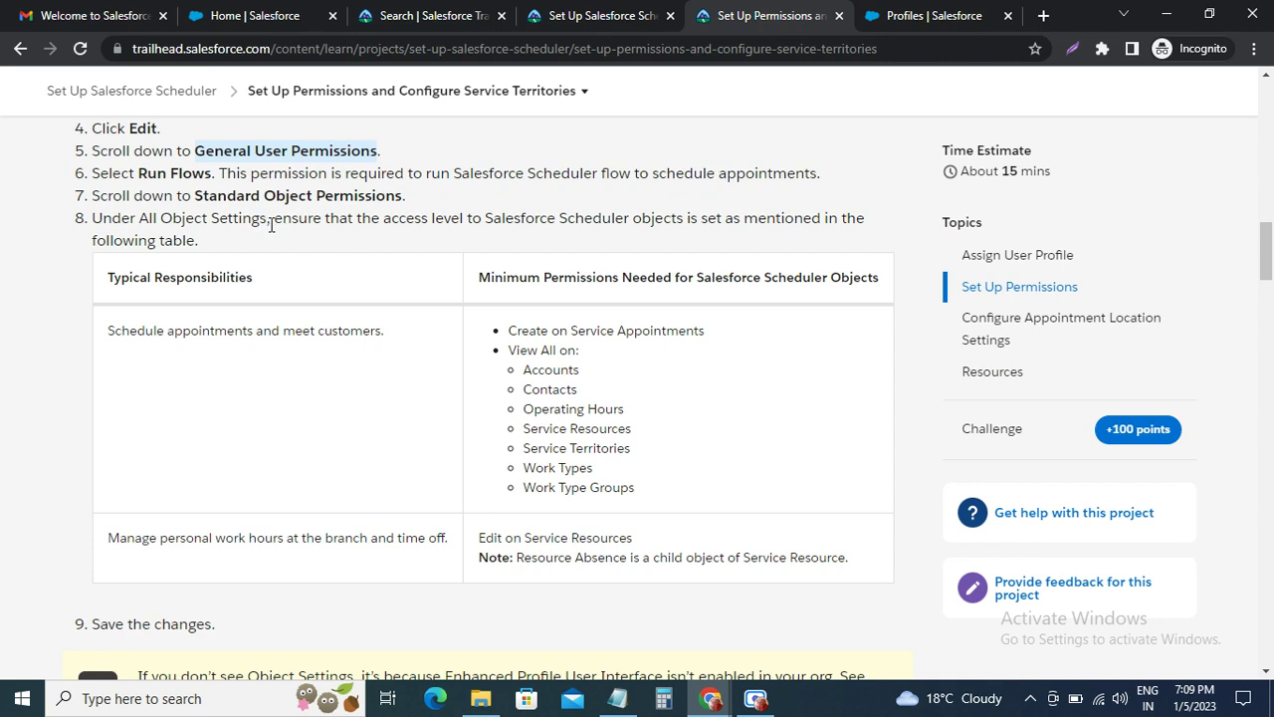
click(921, 27)
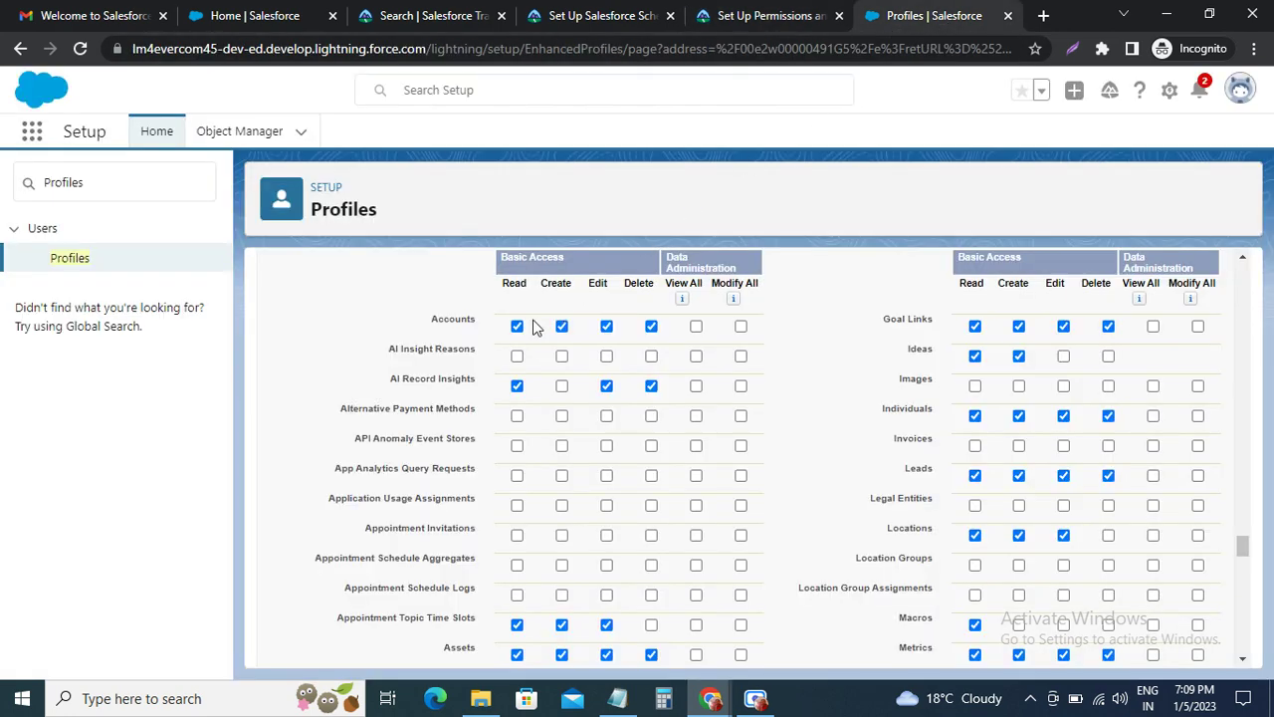
Examine the access levels of the objects in the Standard Object Permissions section, from Accounts through Contacts.
scroll(498, 338, down, 9)
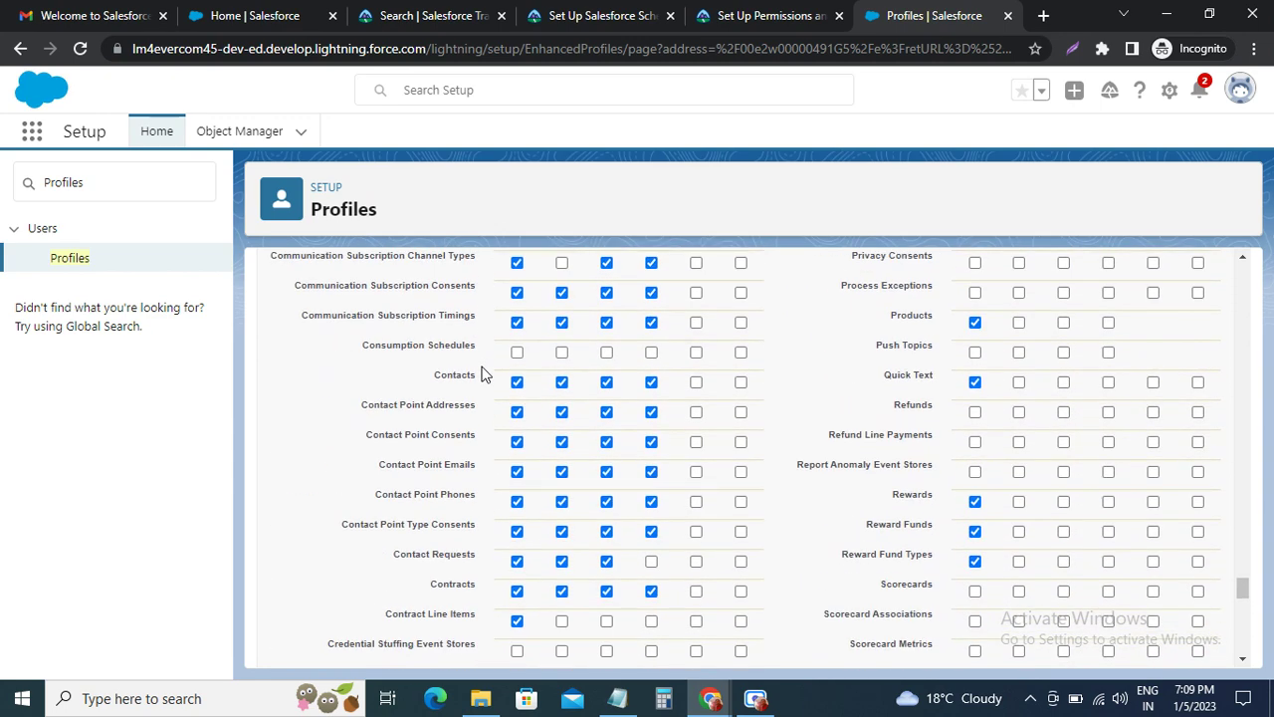
scroll(483, 373, up, 10)
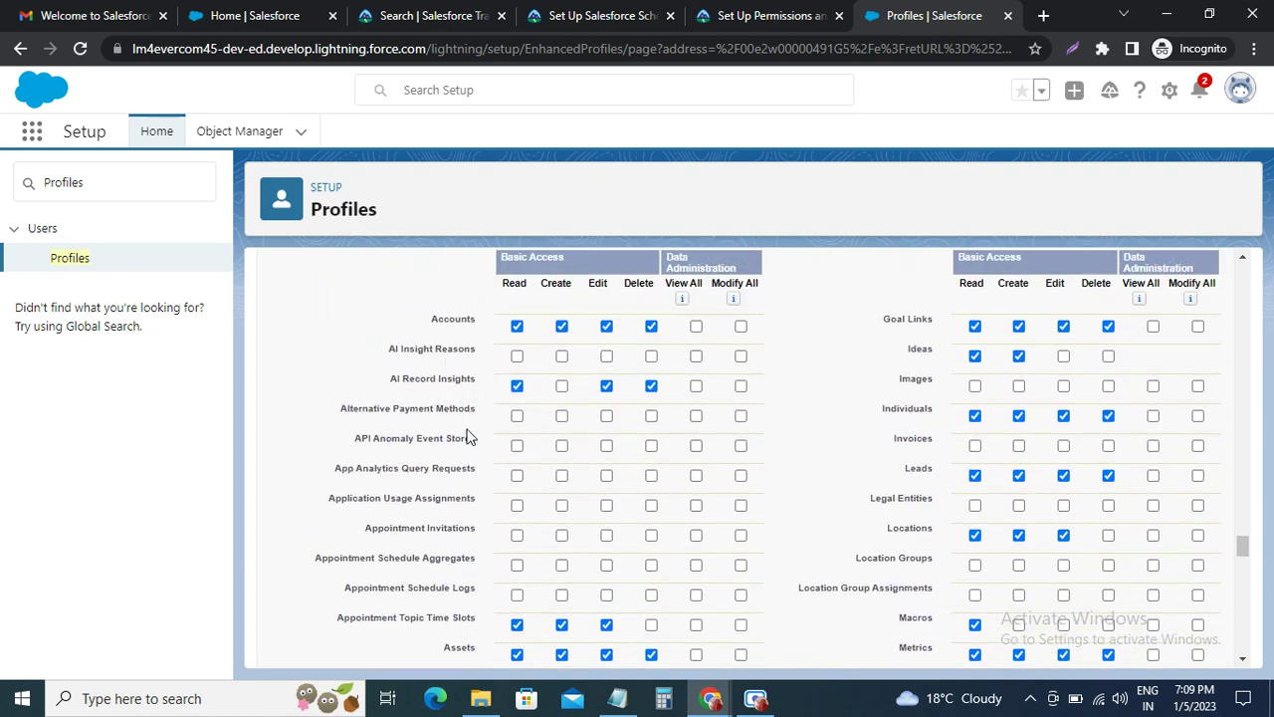
scroll(468, 438, down, 1)
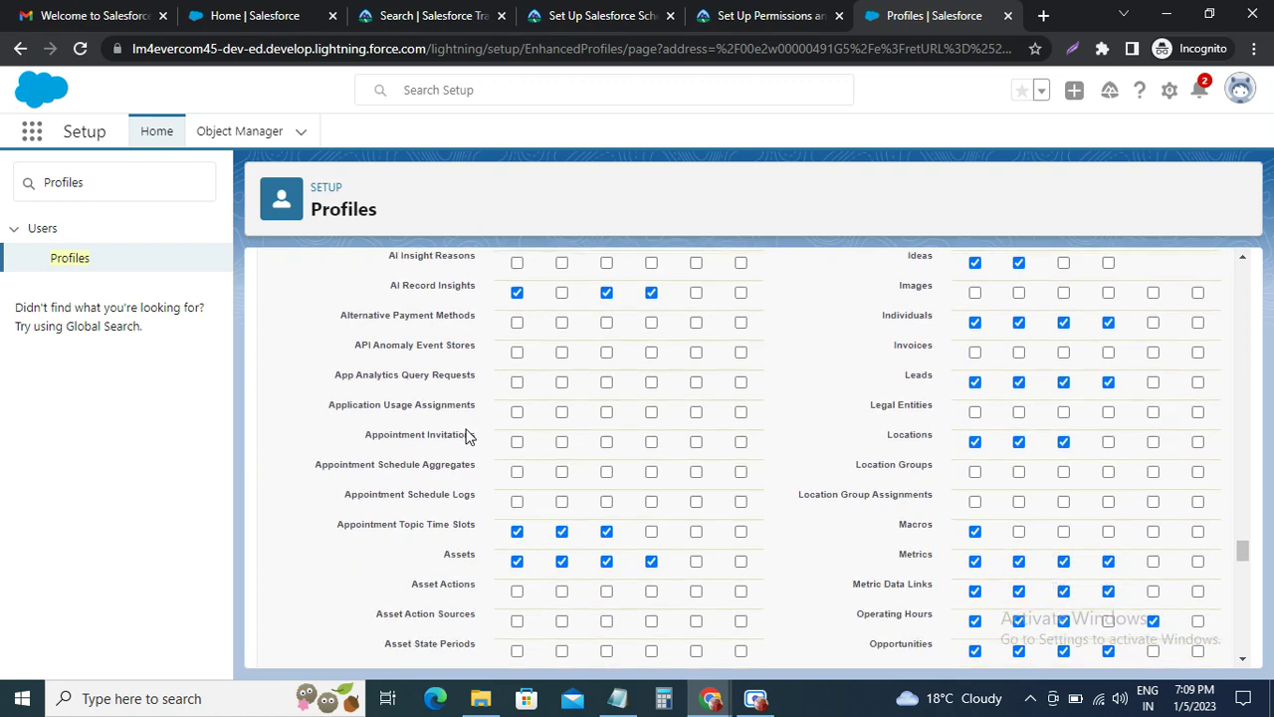
scroll(468, 438, down, 1)
scroll(467, 432, up, 1)
scroll(508, 388, up, 2)
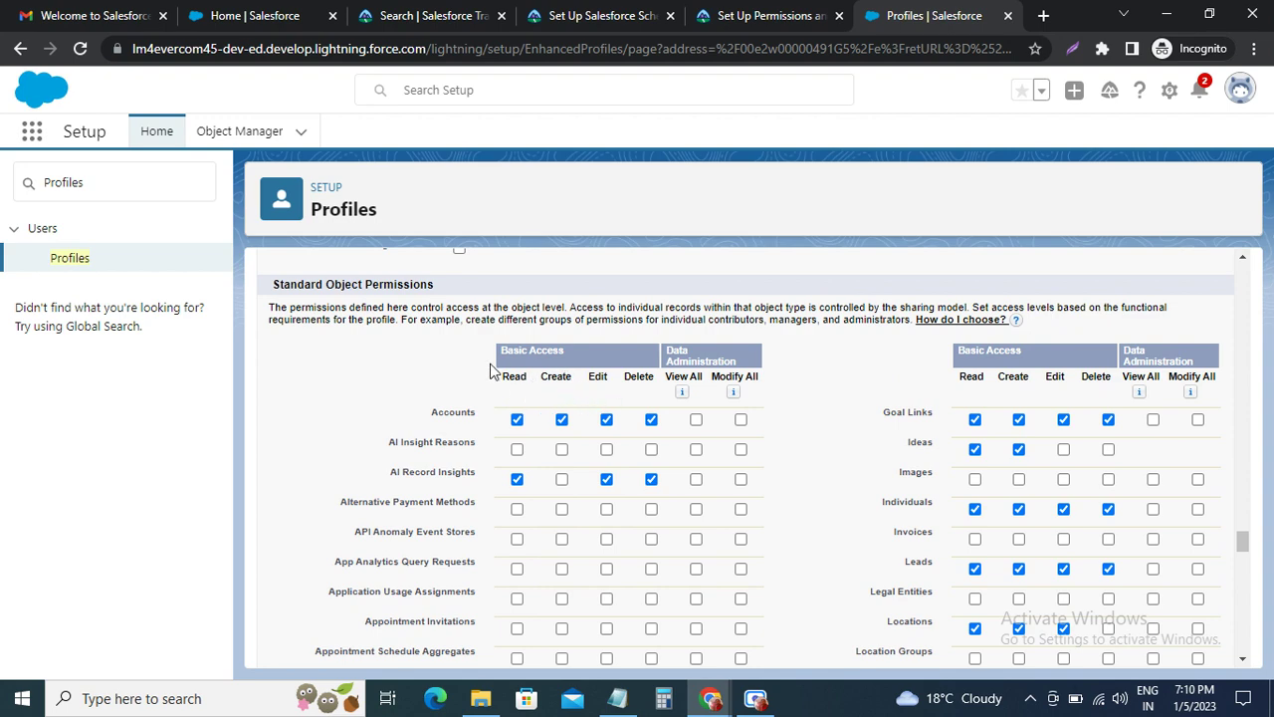
scroll(493, 370, up, 1)
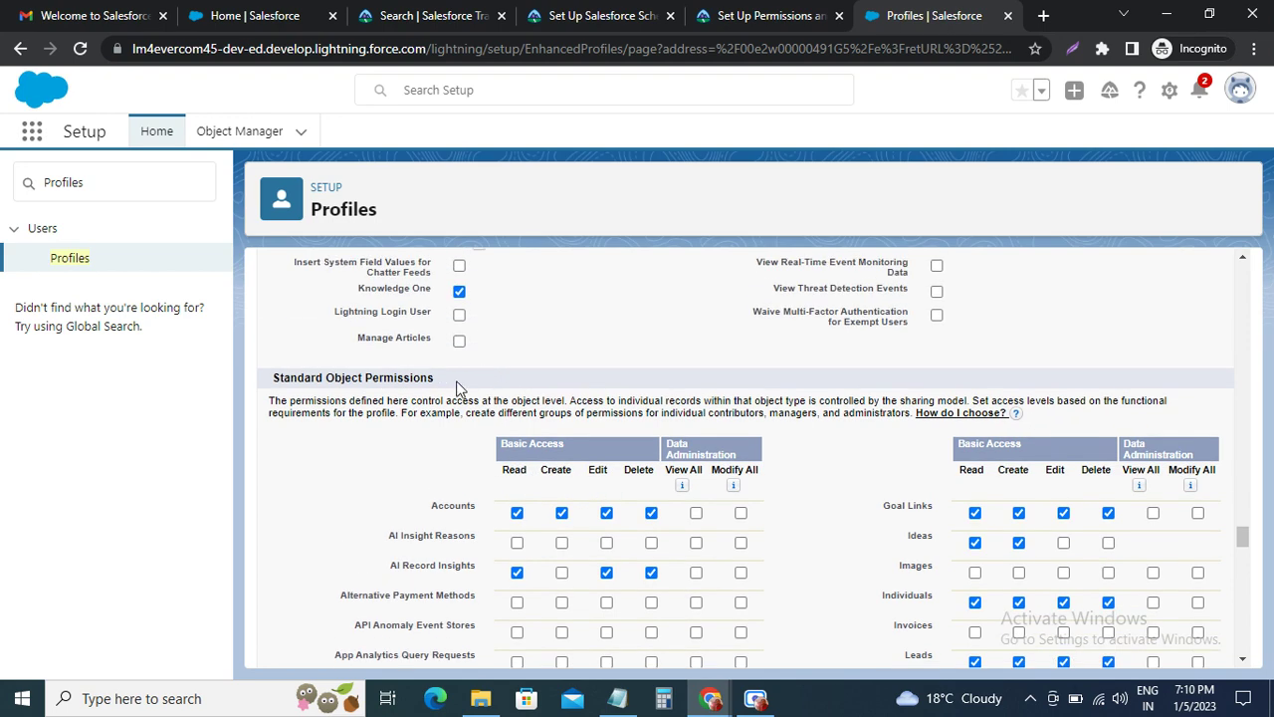
scroll(530, 468, down, 1)
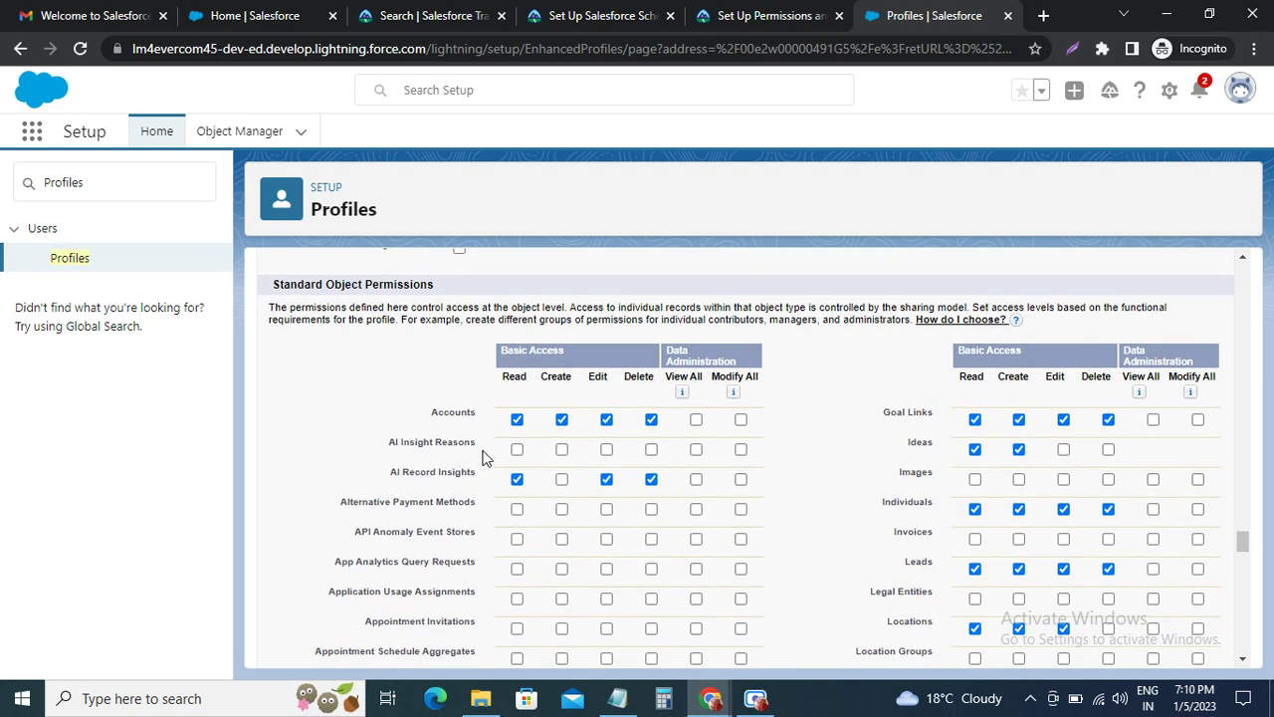
scroll(485, 457, down, 4)
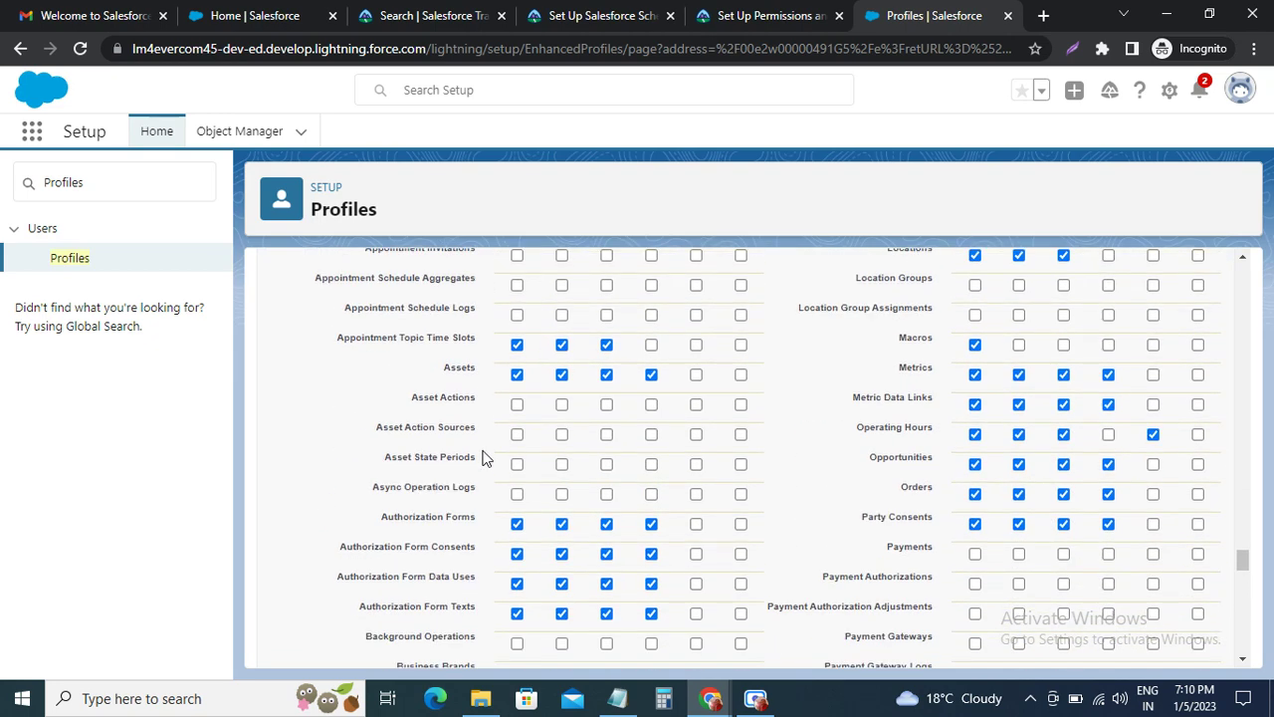
scroll(485, 457, down, 2)
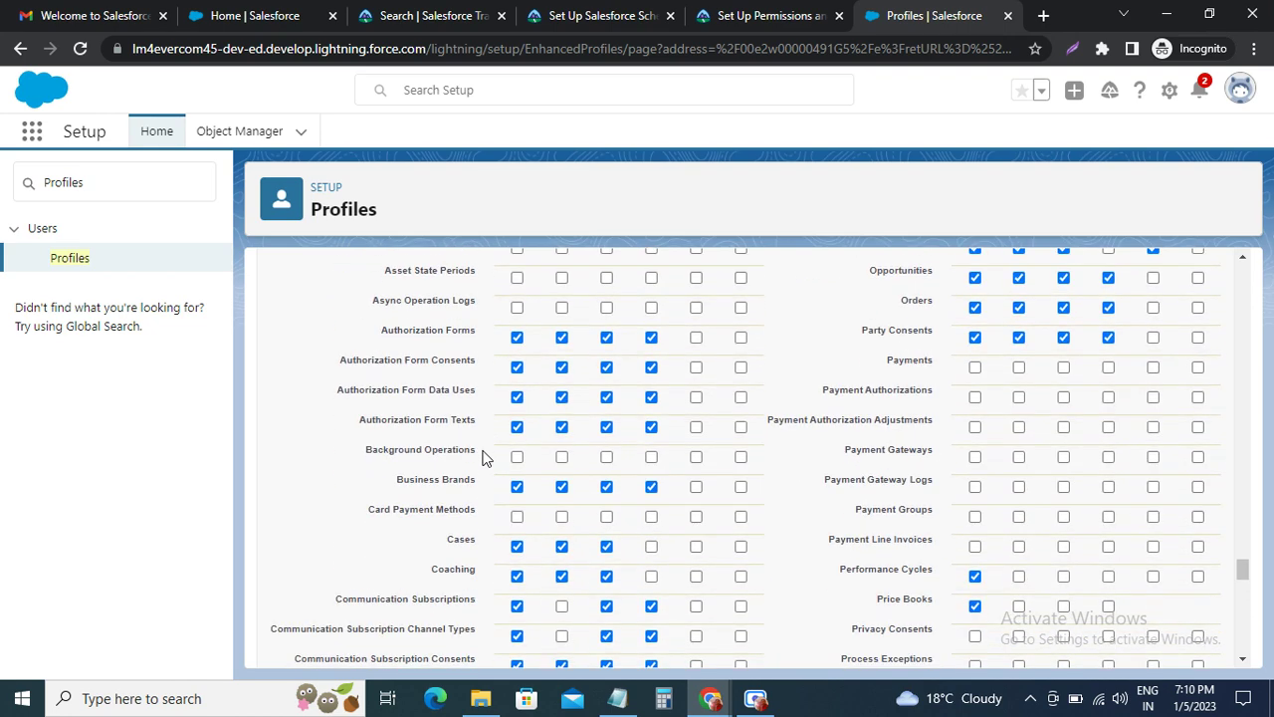
scroll(485, 457, down, 2)
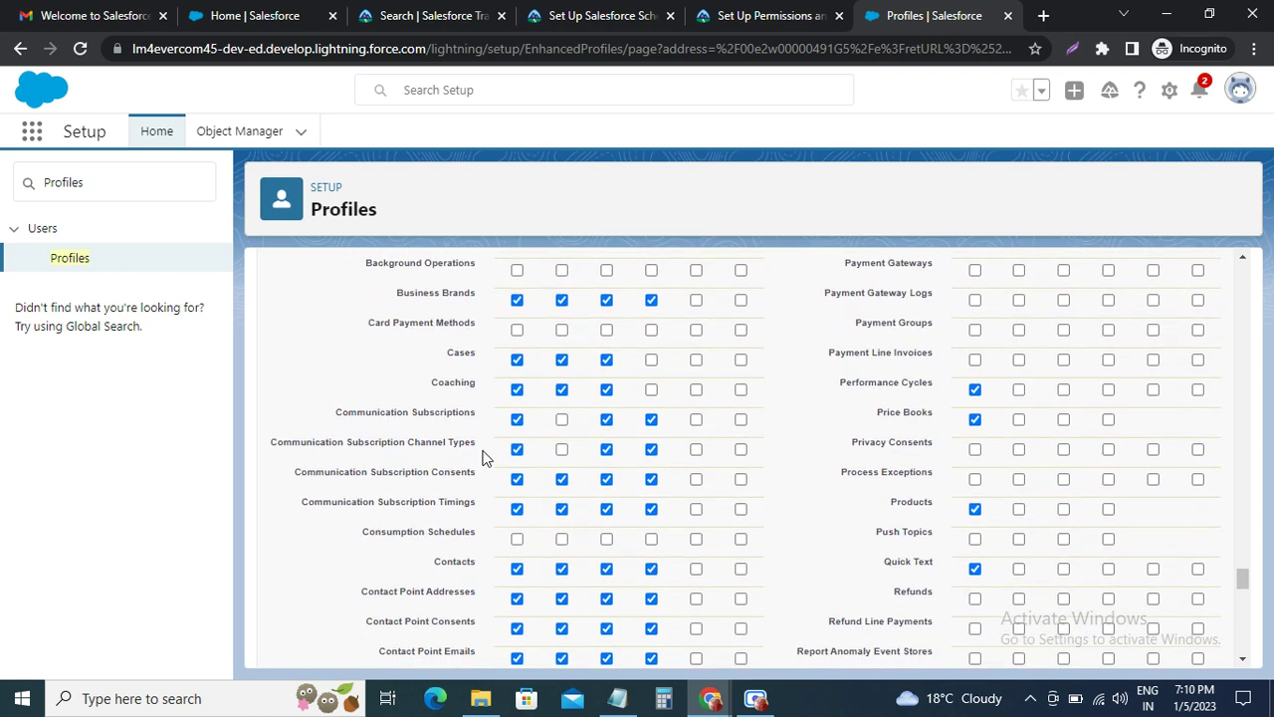
scroll(484, 457, up, 1)
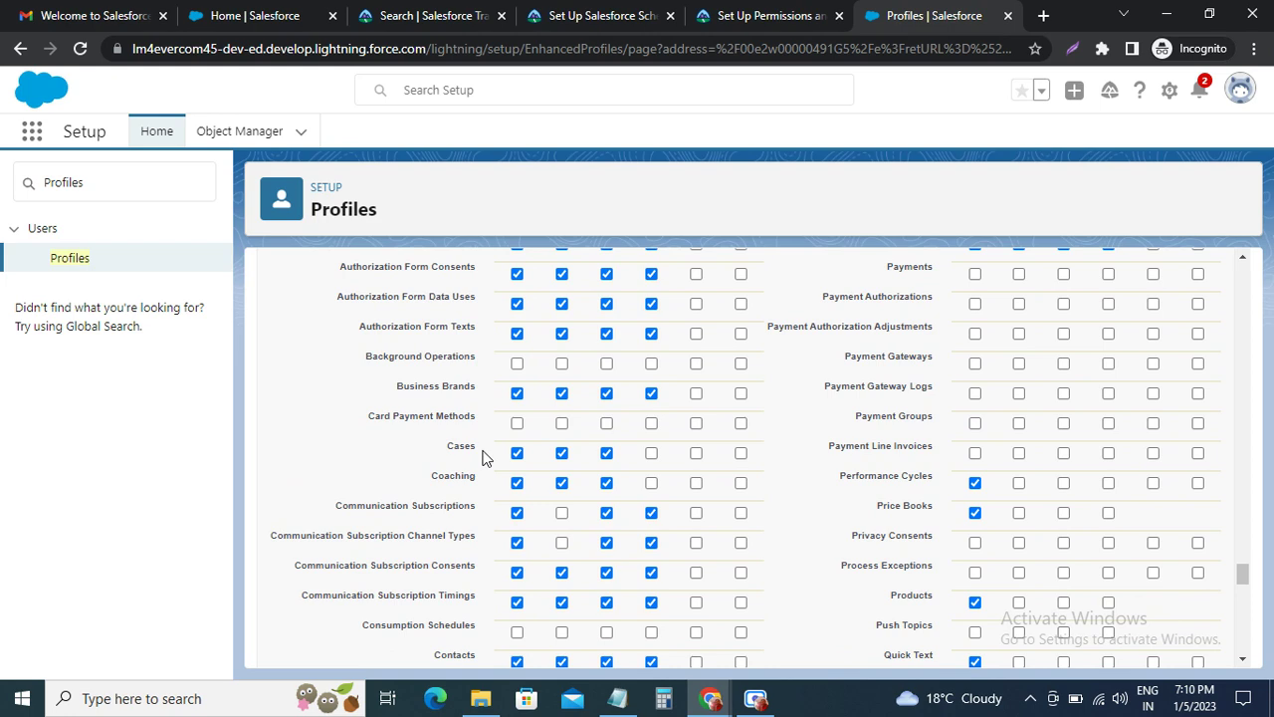
Review Trailhead's minimum object permissions again and examine the rest of the profile's edit page through the password policies.
click(766, 18)
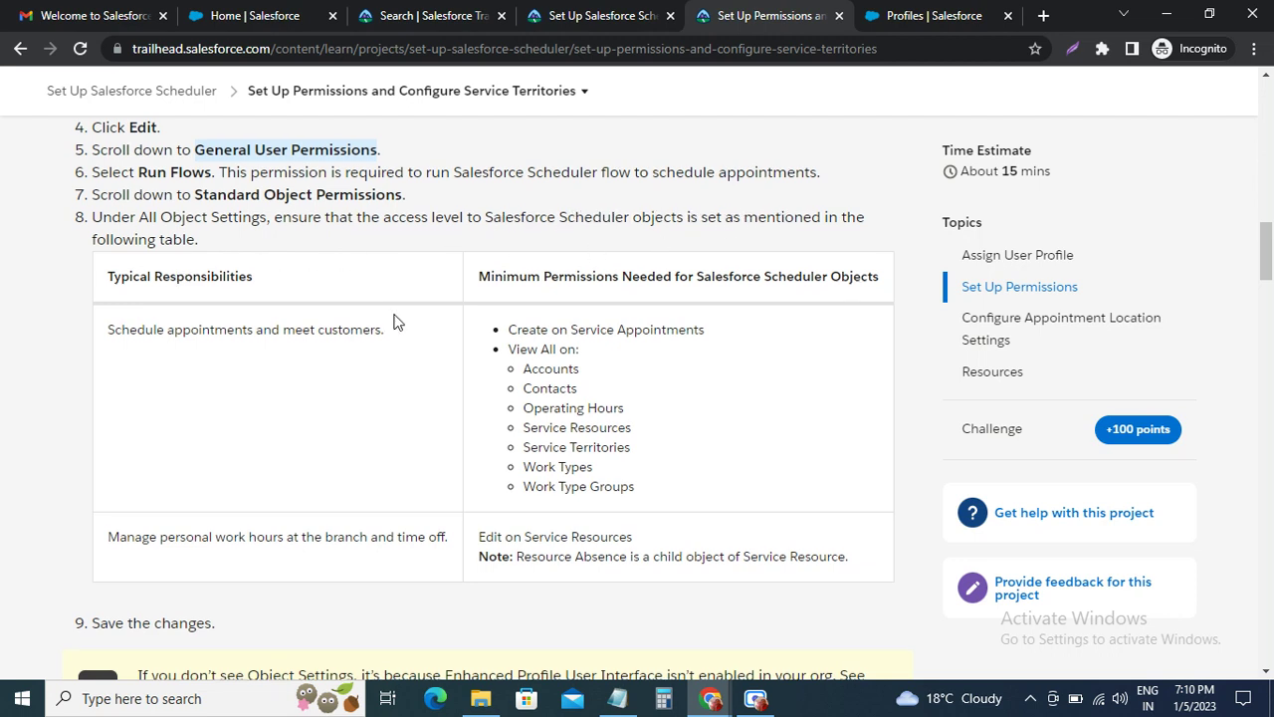
scroll(398, 324, down, 1)
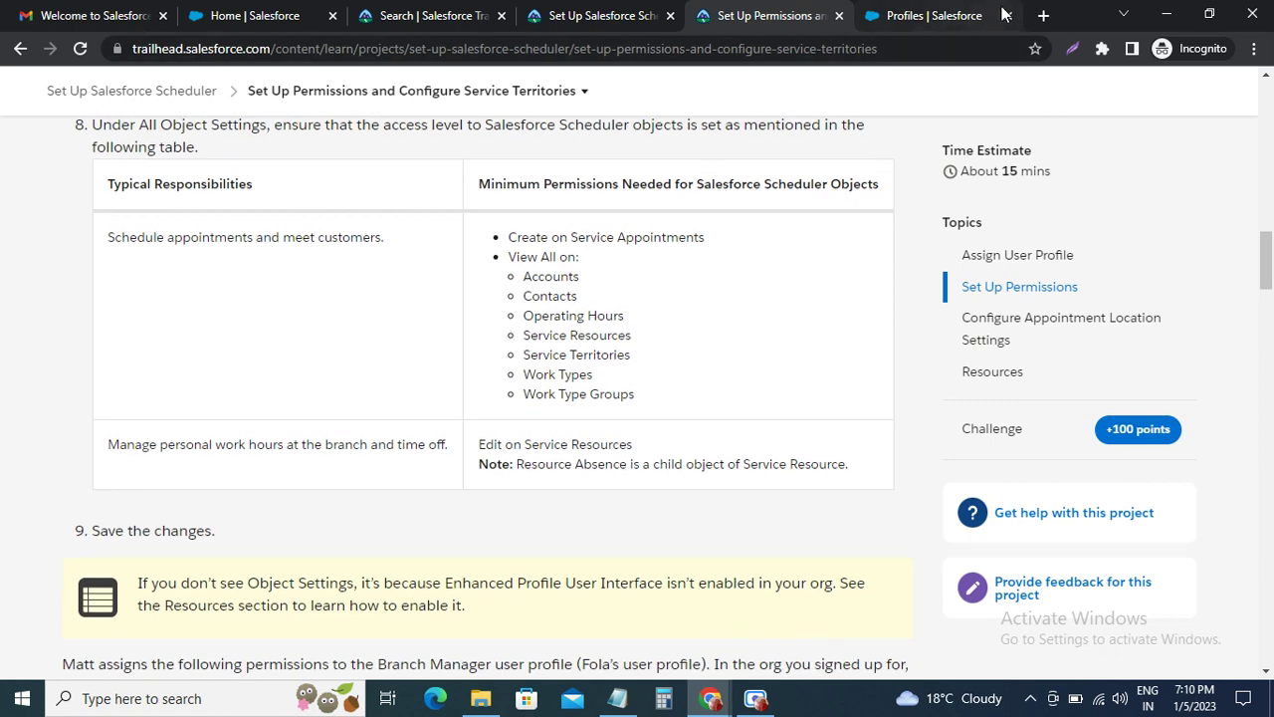
click(940, 12)
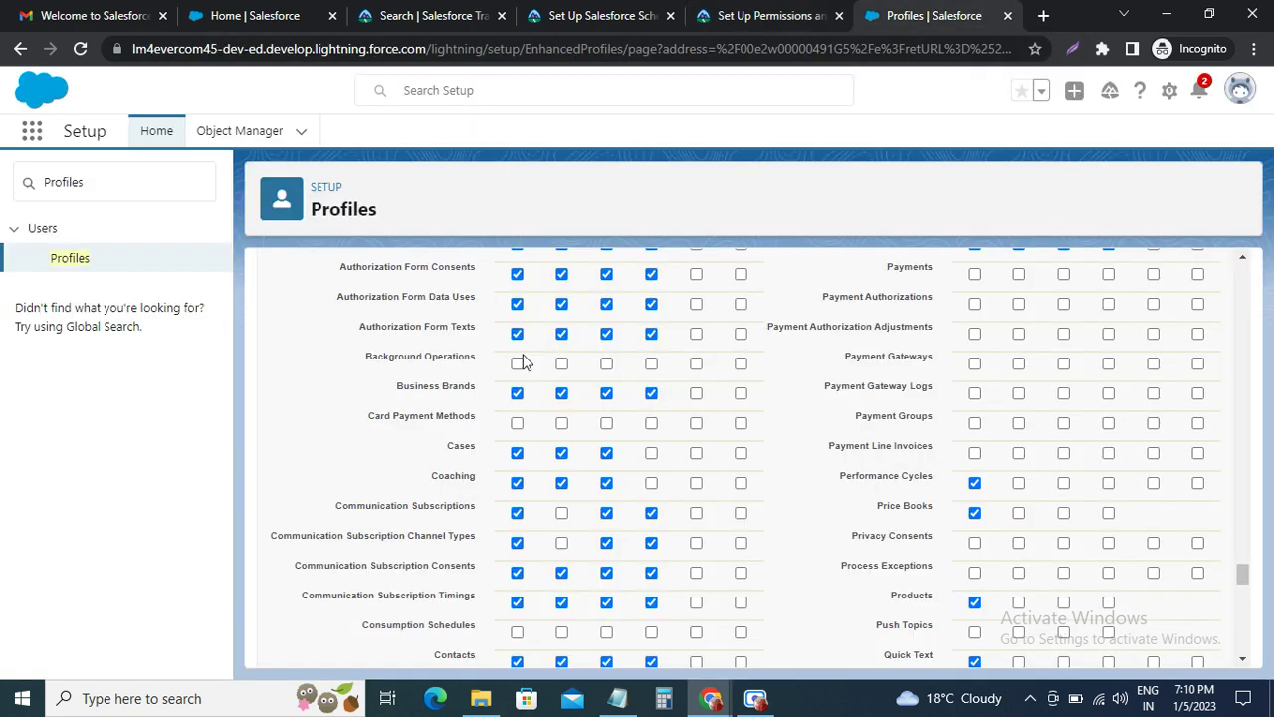
scroll(474, 401, down, 10)
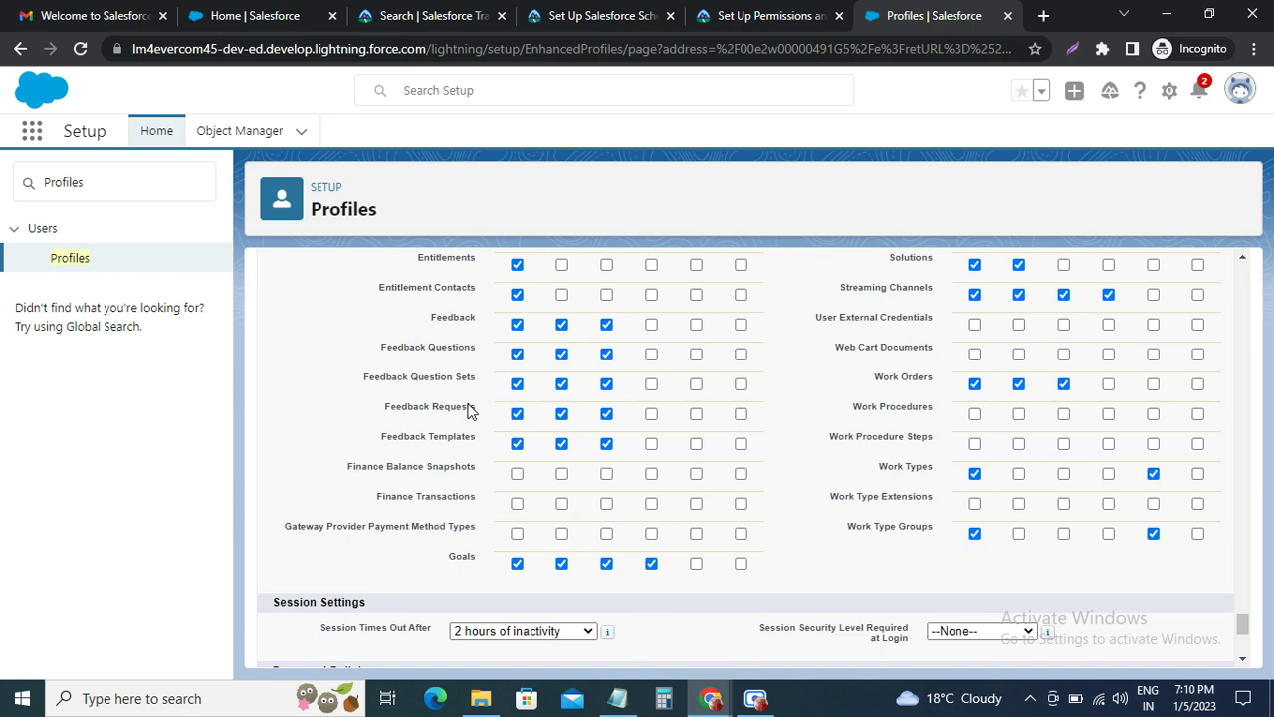
scroll(470, 411, down, 3)
scroll(453, 458, down, 1)
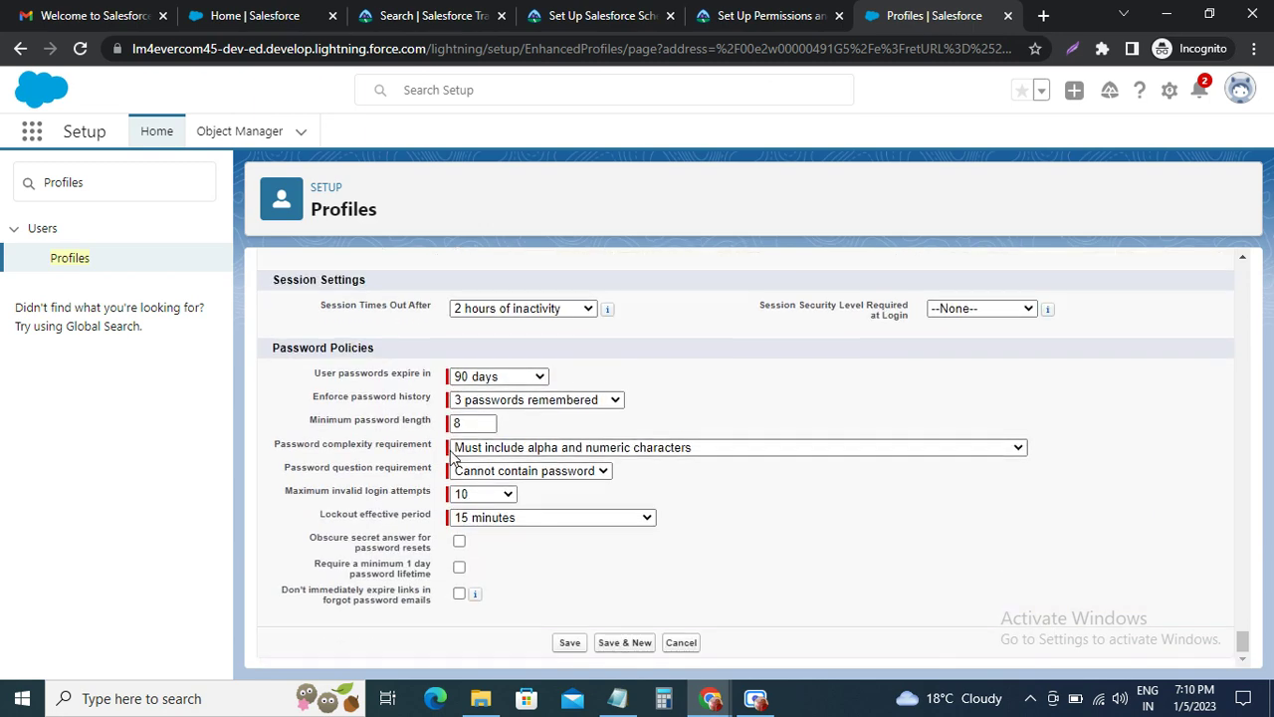
scroll(448, 453, up, 1)
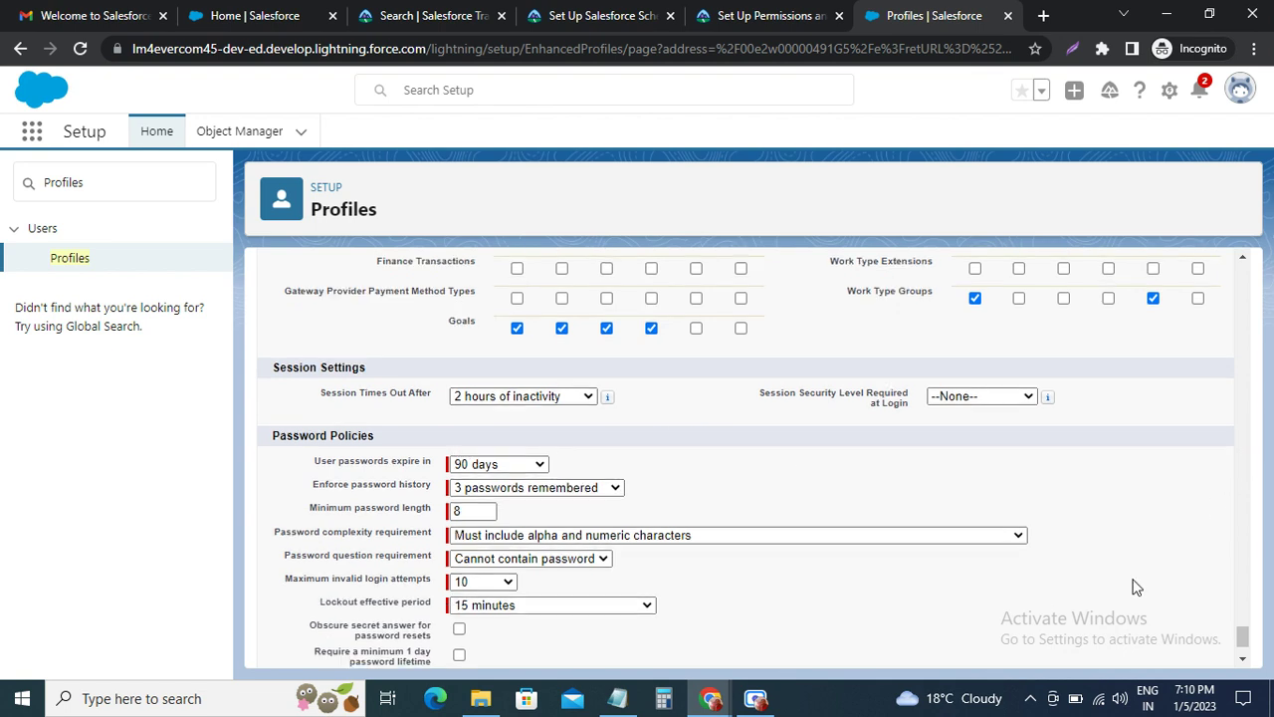
scroll(1135, 584, down, 1)
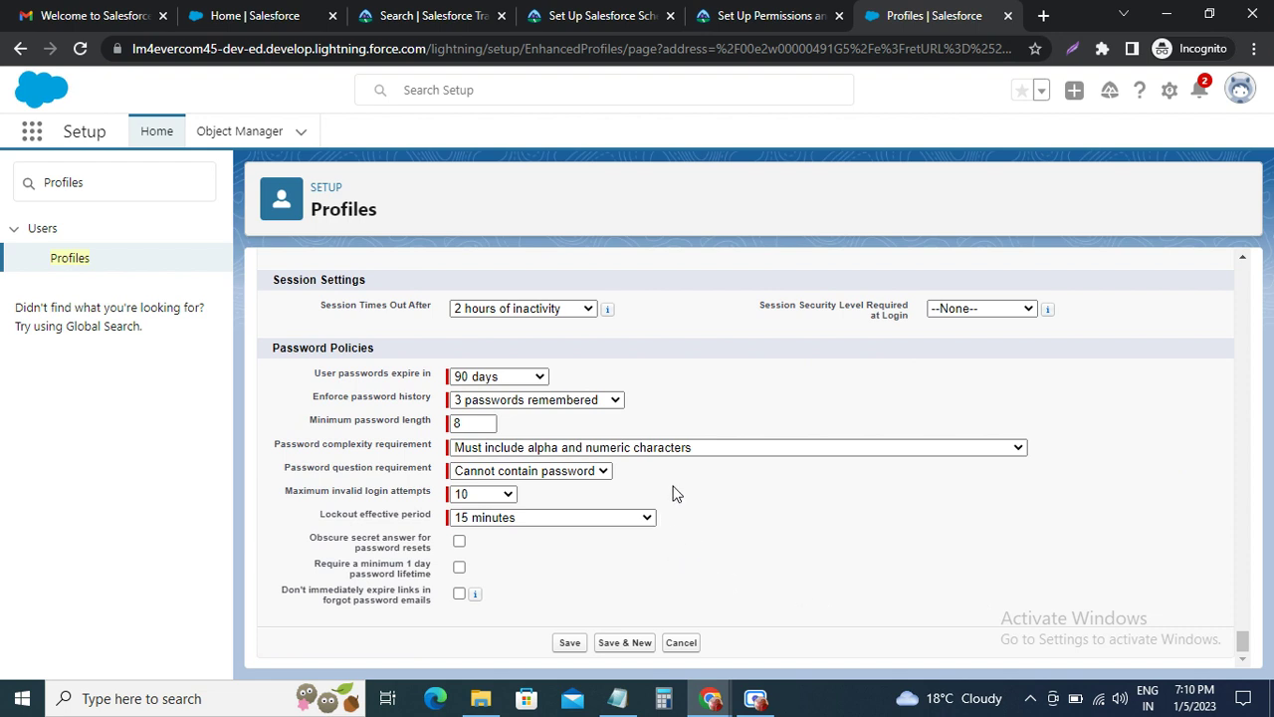
Return to the start of the Standard Object Permissions section and recheck the All Object Settings instruction in Trailhead.
scroll(618, 478, up, 3)
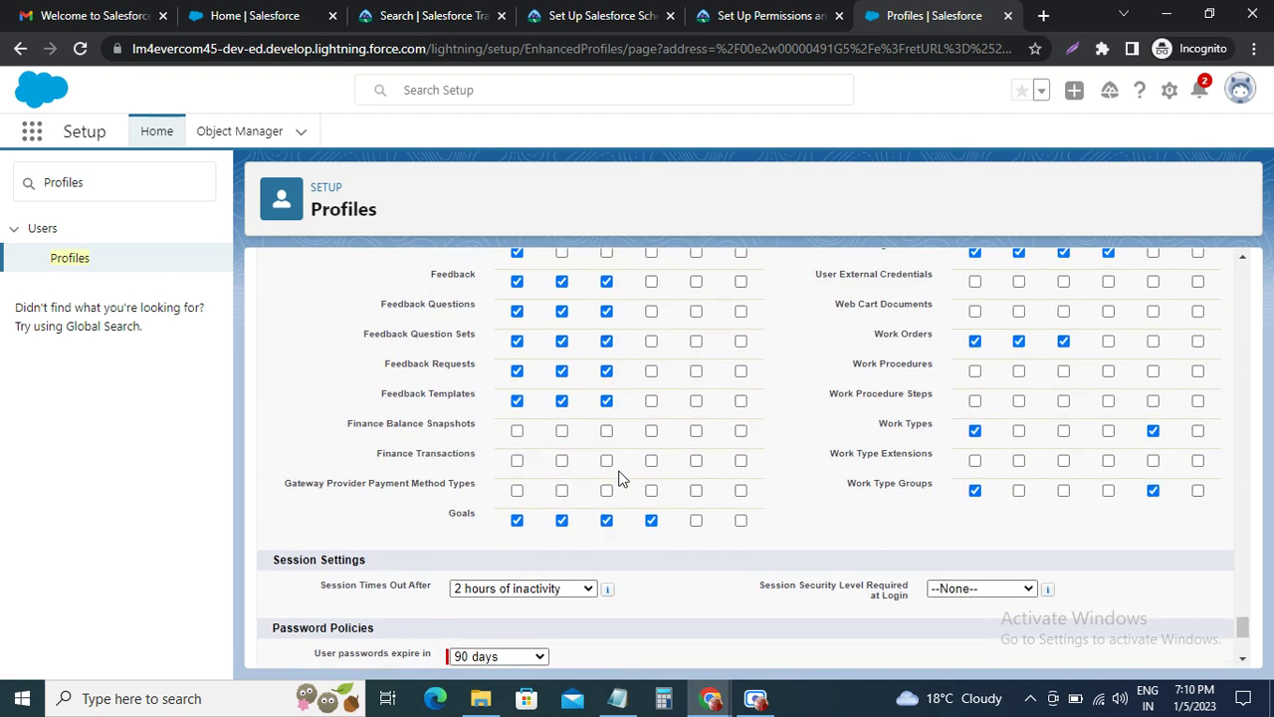
scroll(618, 479, up, 12)
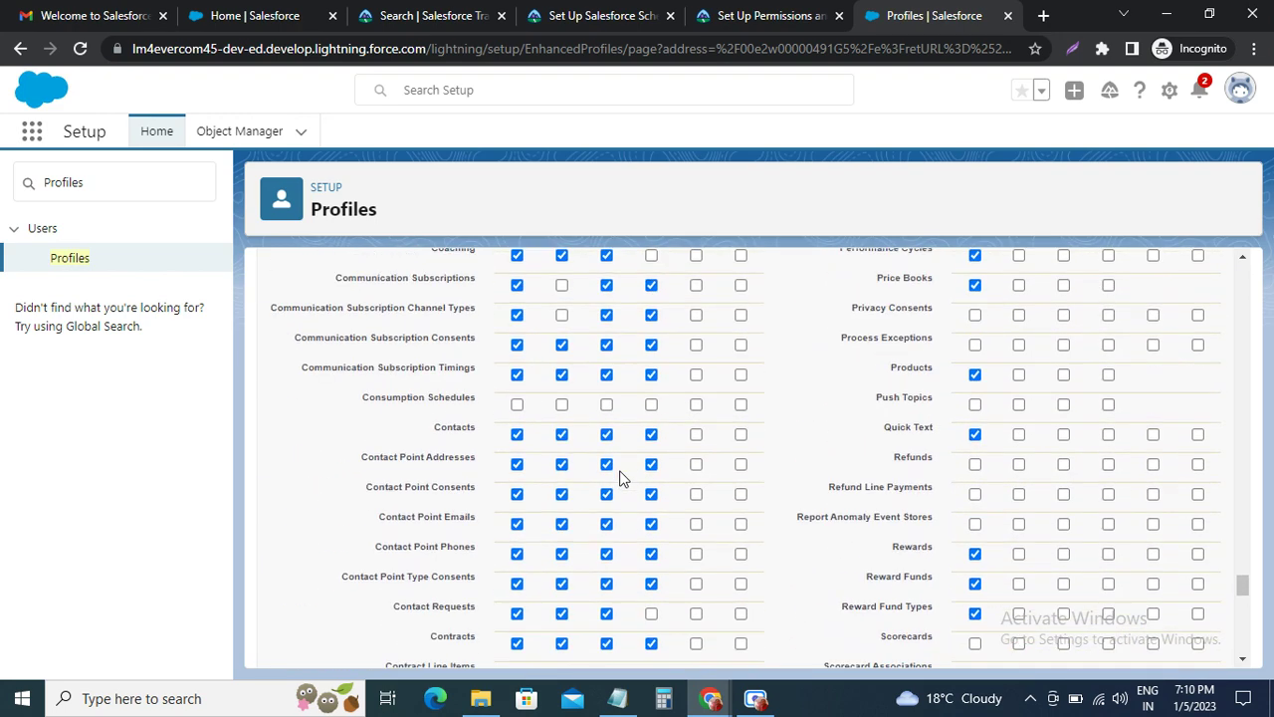
scroll(618, 478, up, 10)
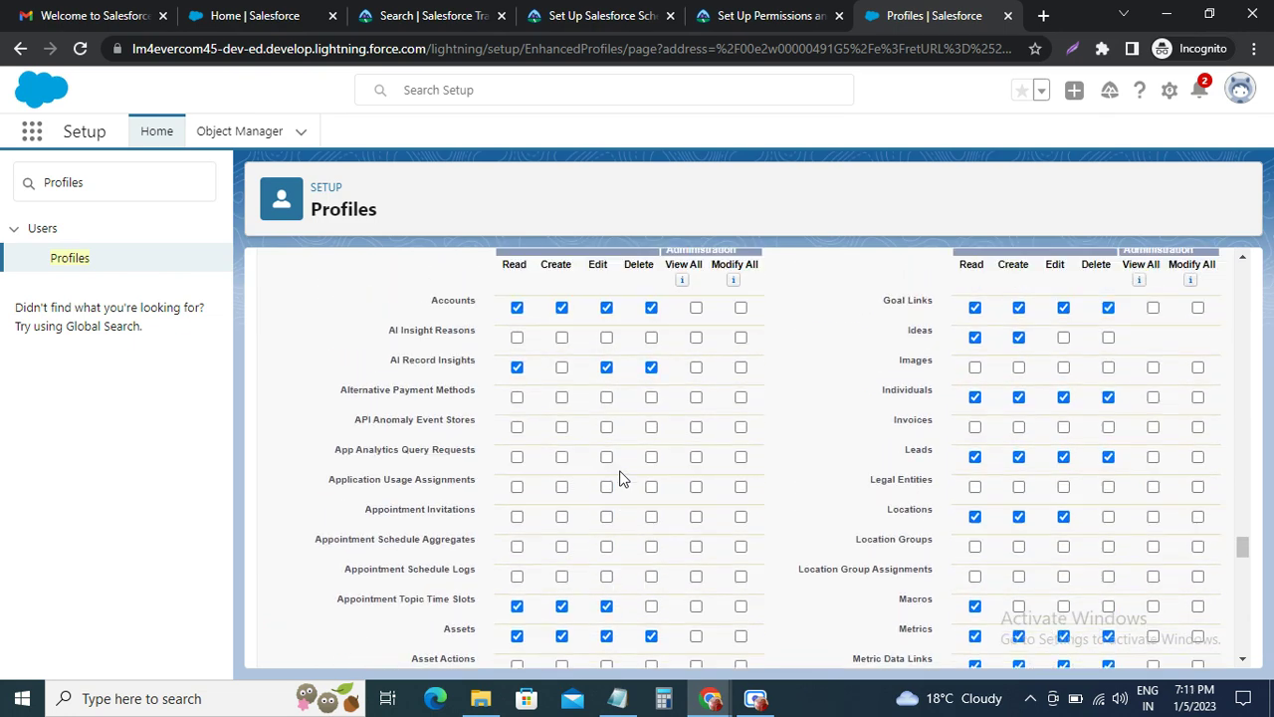
scroll(618, 478, up, 2)
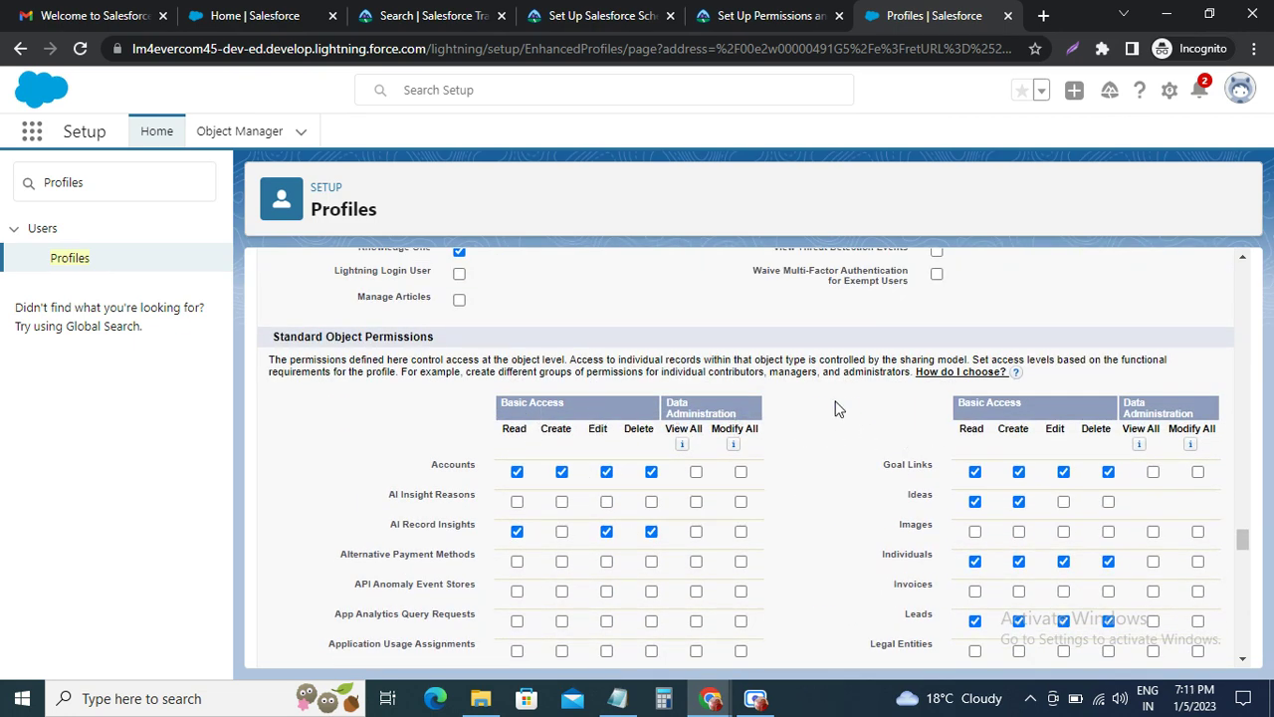
scroll(659, 403, up, 1)
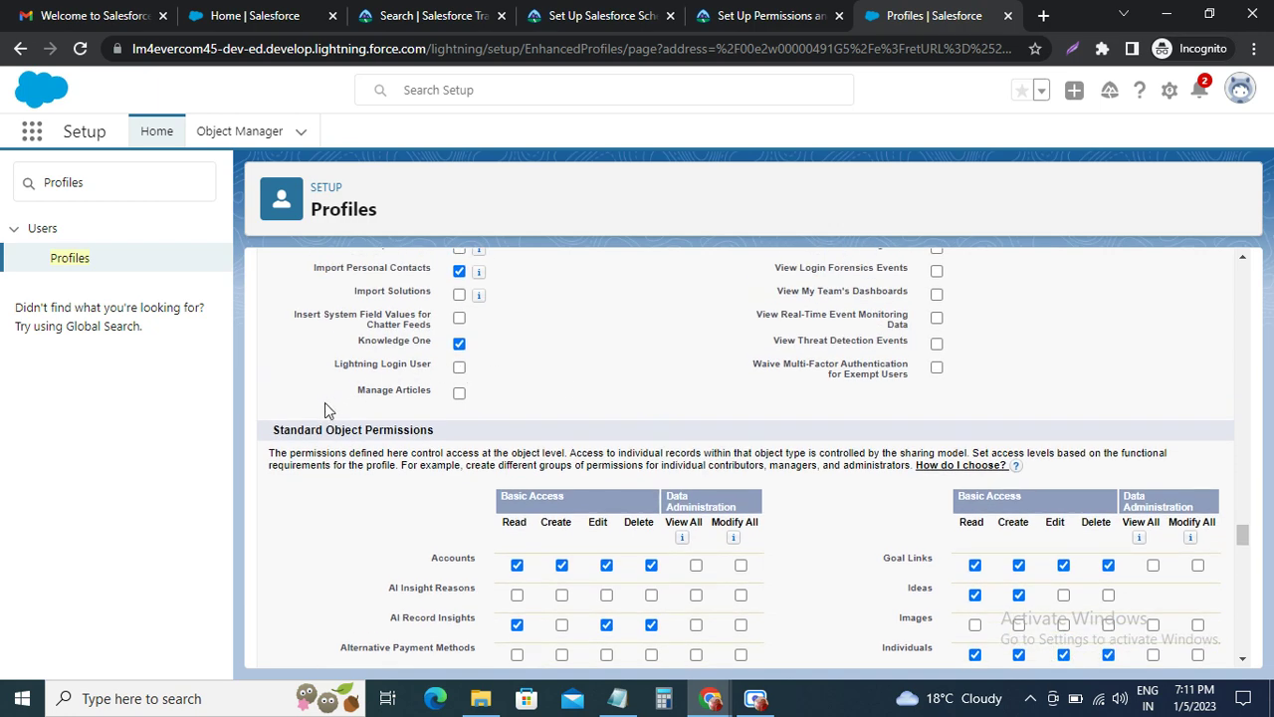
click(751, 17)
scroll(268, 321, up, 1)
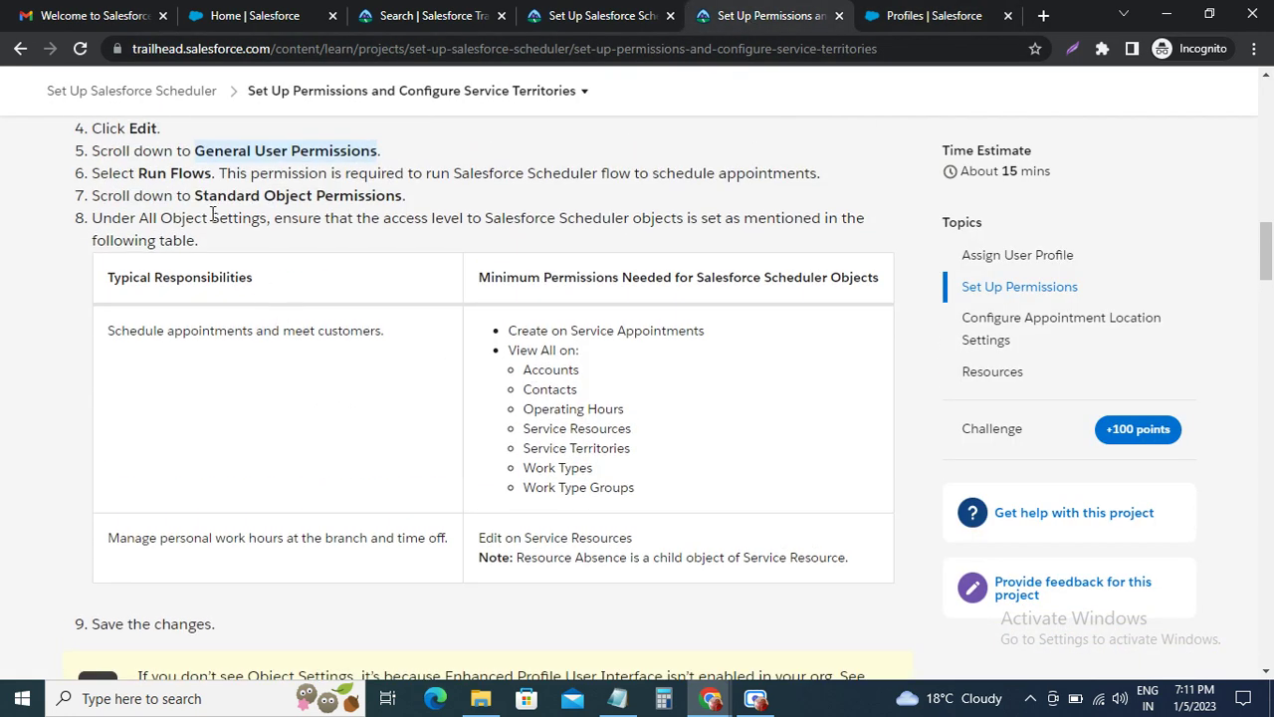
Copy the phrase All Object Settings from Trailhead's step 8 and compare the instruction with the profile's Standard Object Permissions section.
click(936, 20)
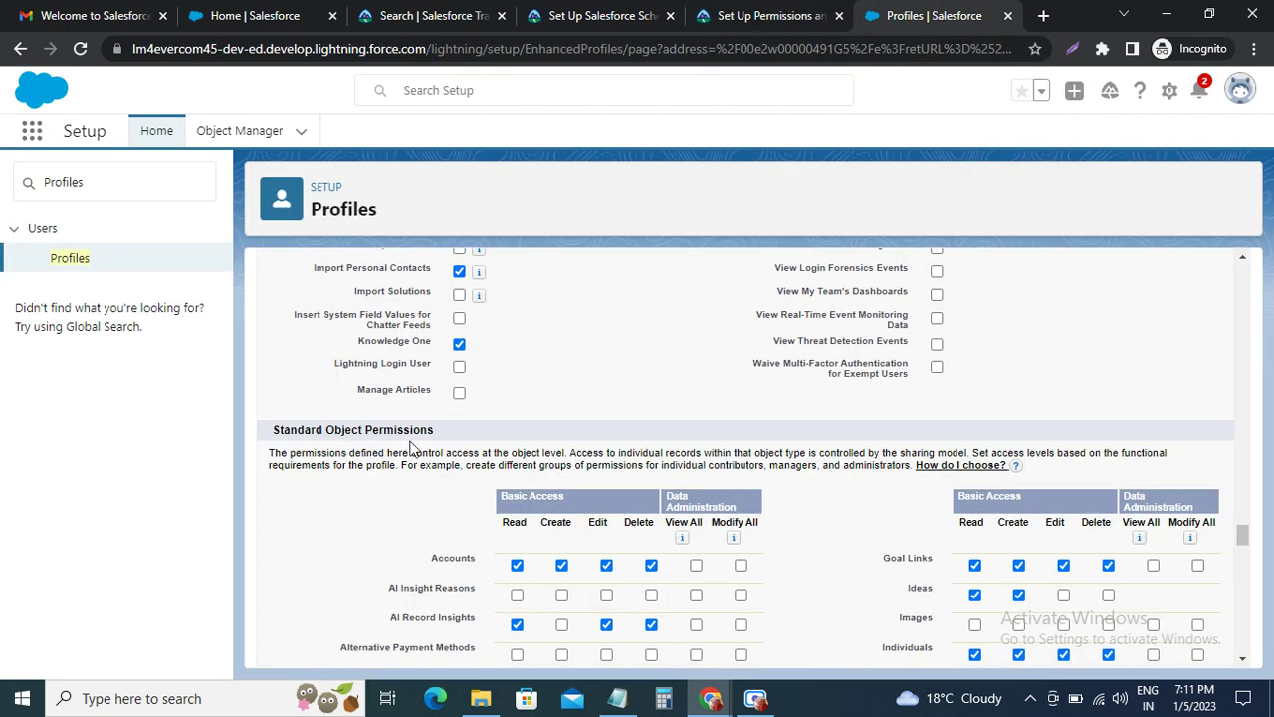
click(762, 16)
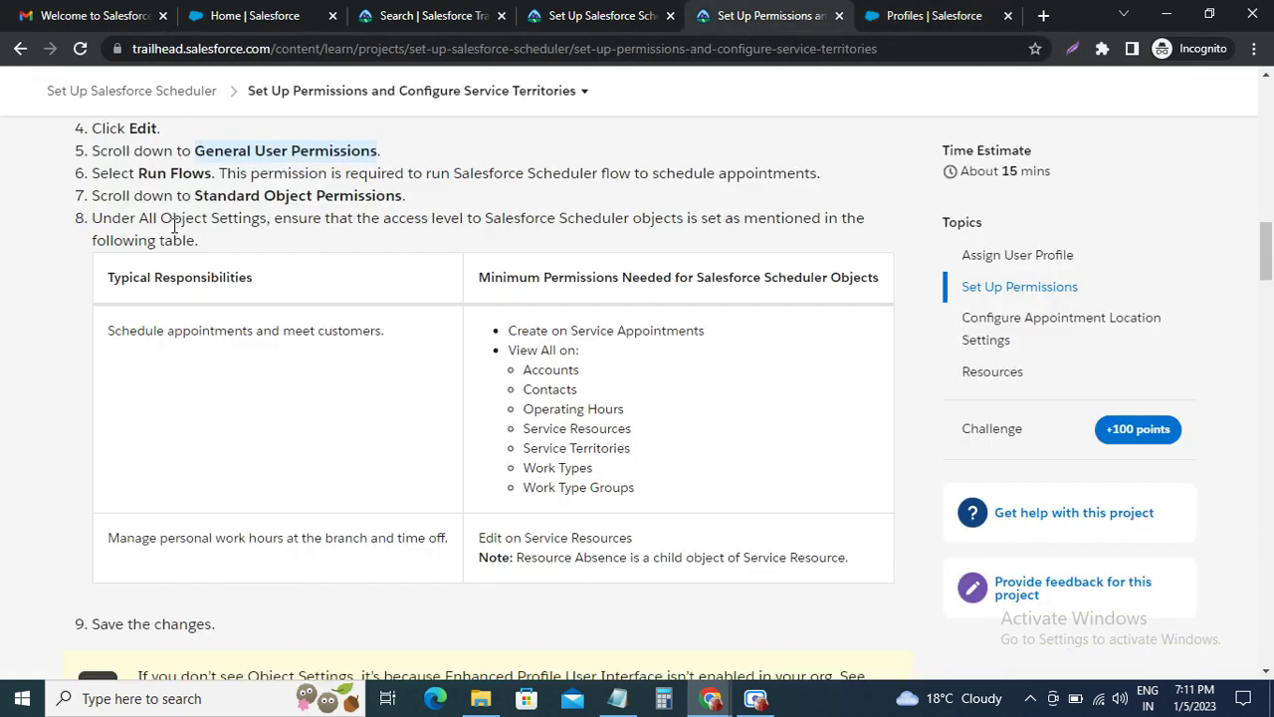
drag(195, 195, 453, 193)
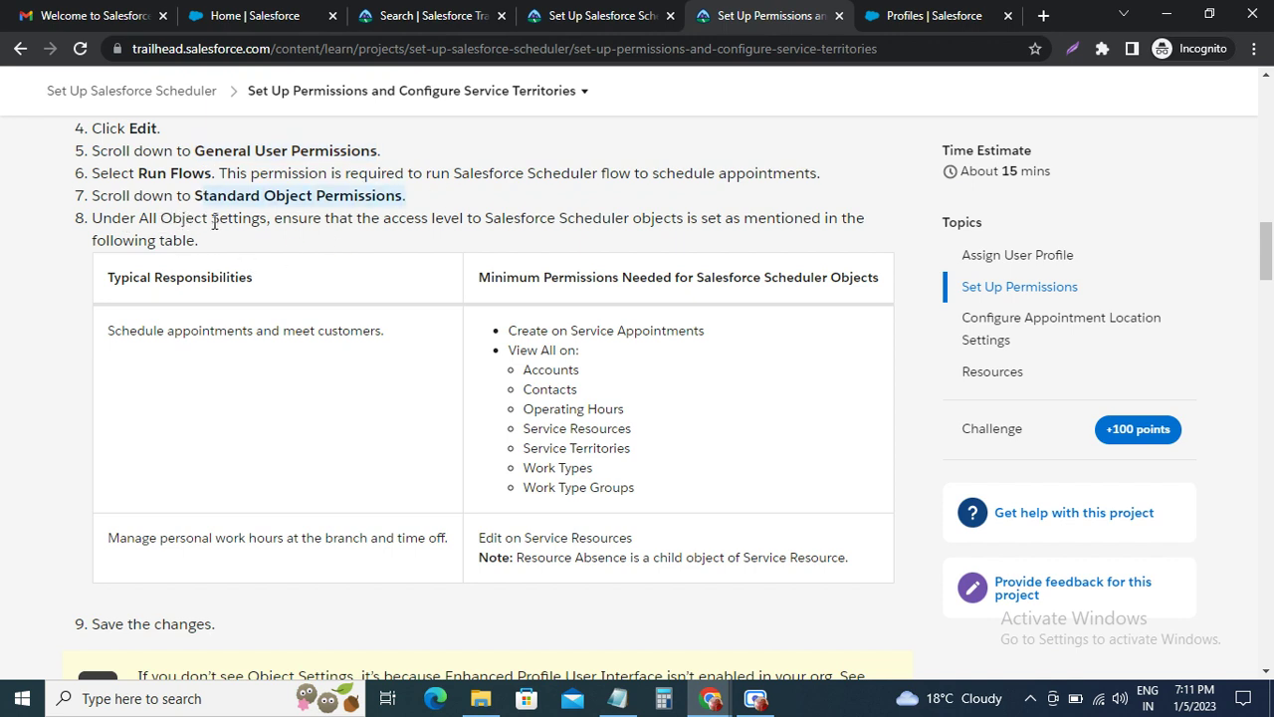
drag(265, 217, 139, 217)
key(ctrl+c)
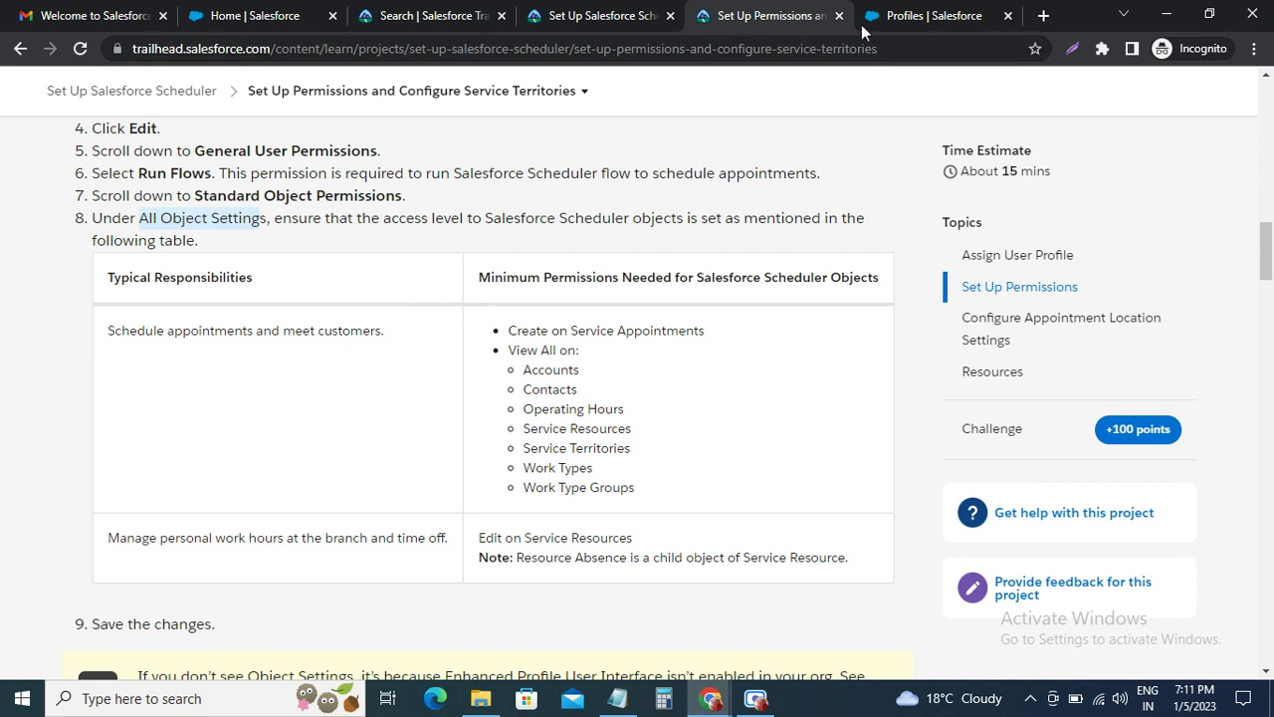
click(924, 16)
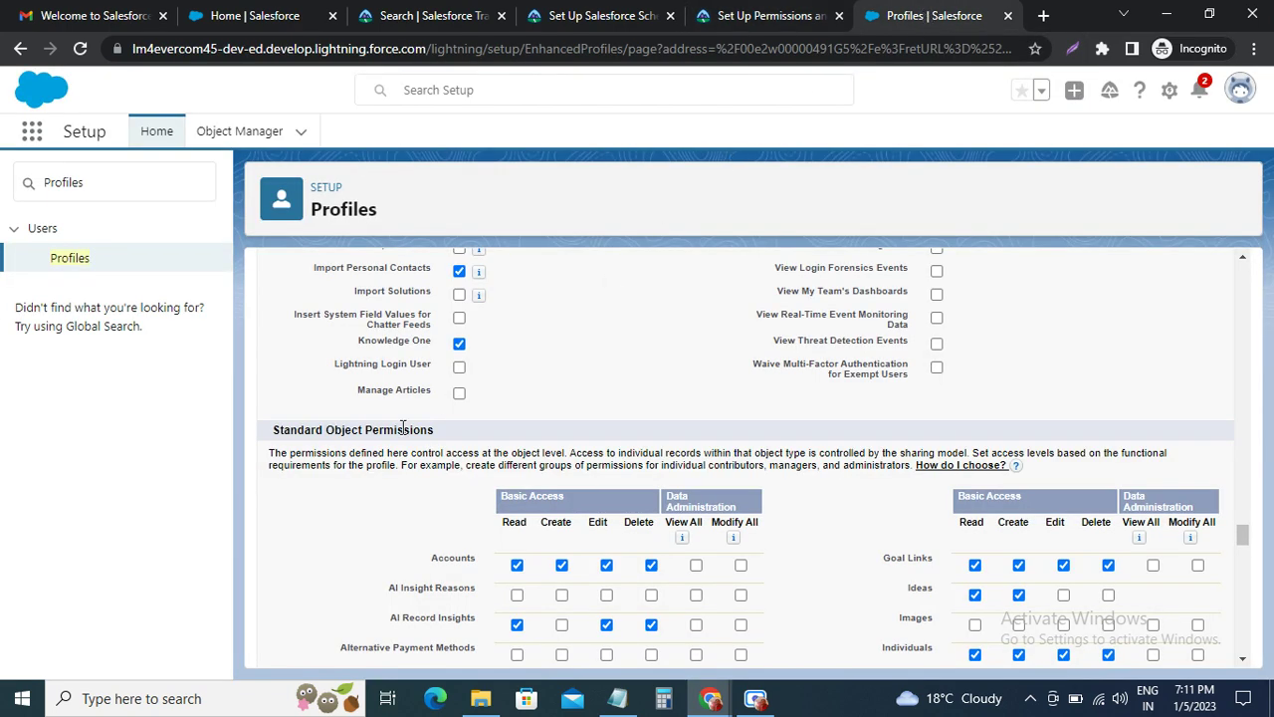
scroll(319, 480, down, 1)
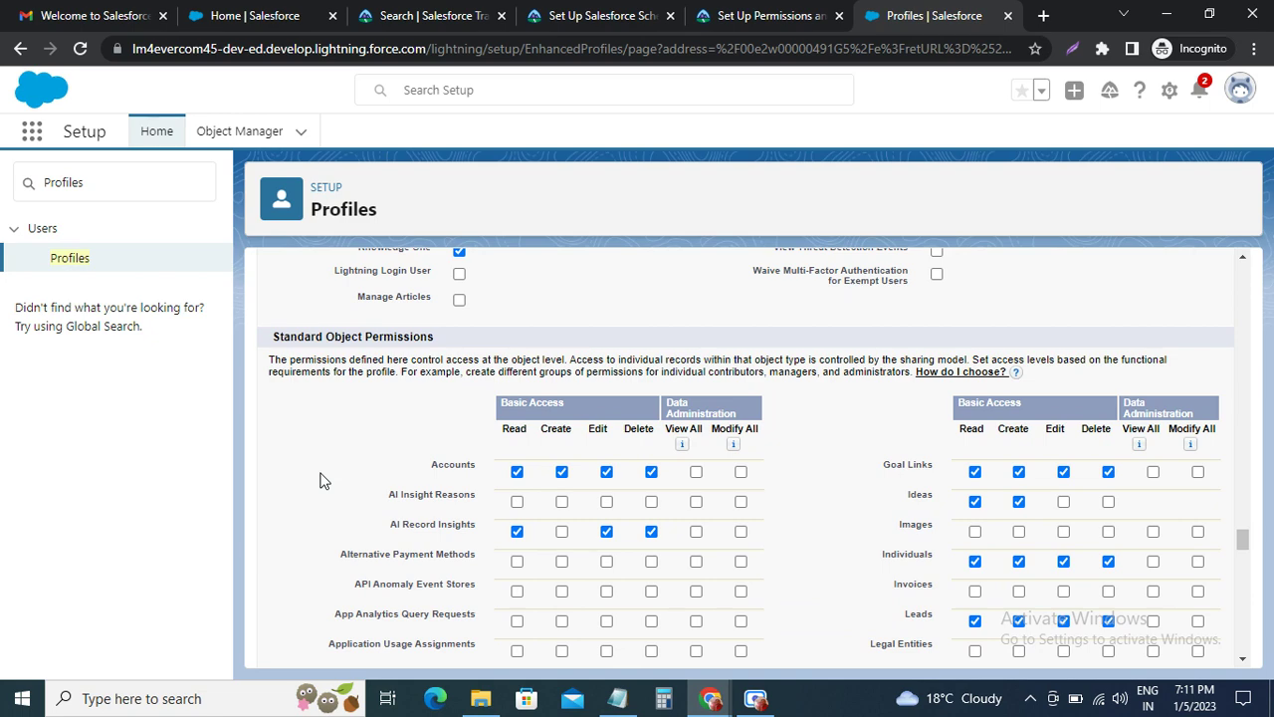
scroll(321, 480, down, 2)
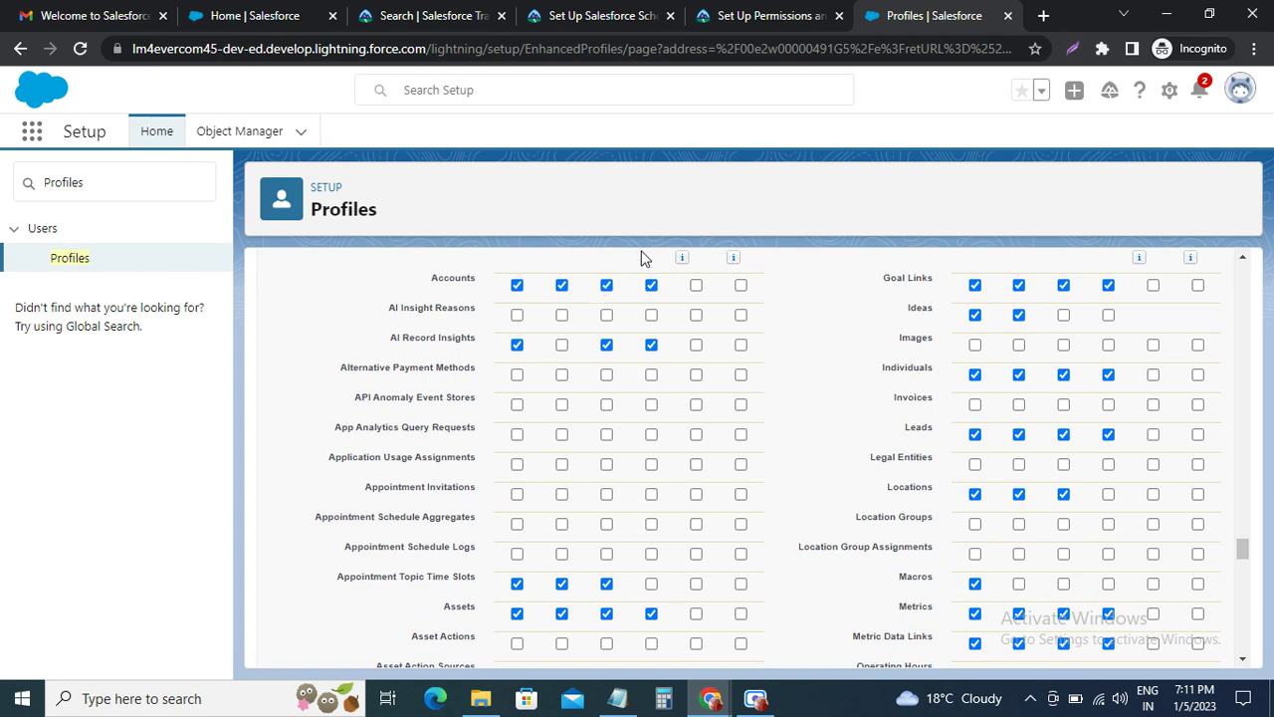
click(772, 16)
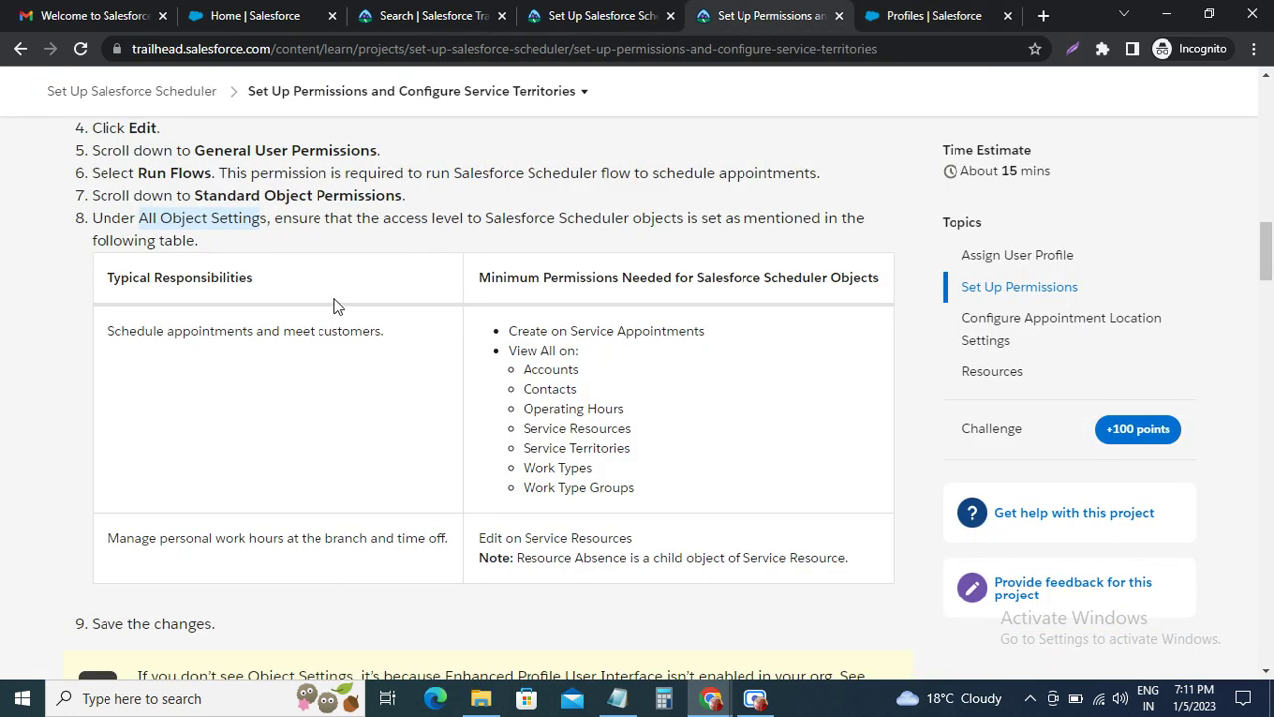
click(906, 16)
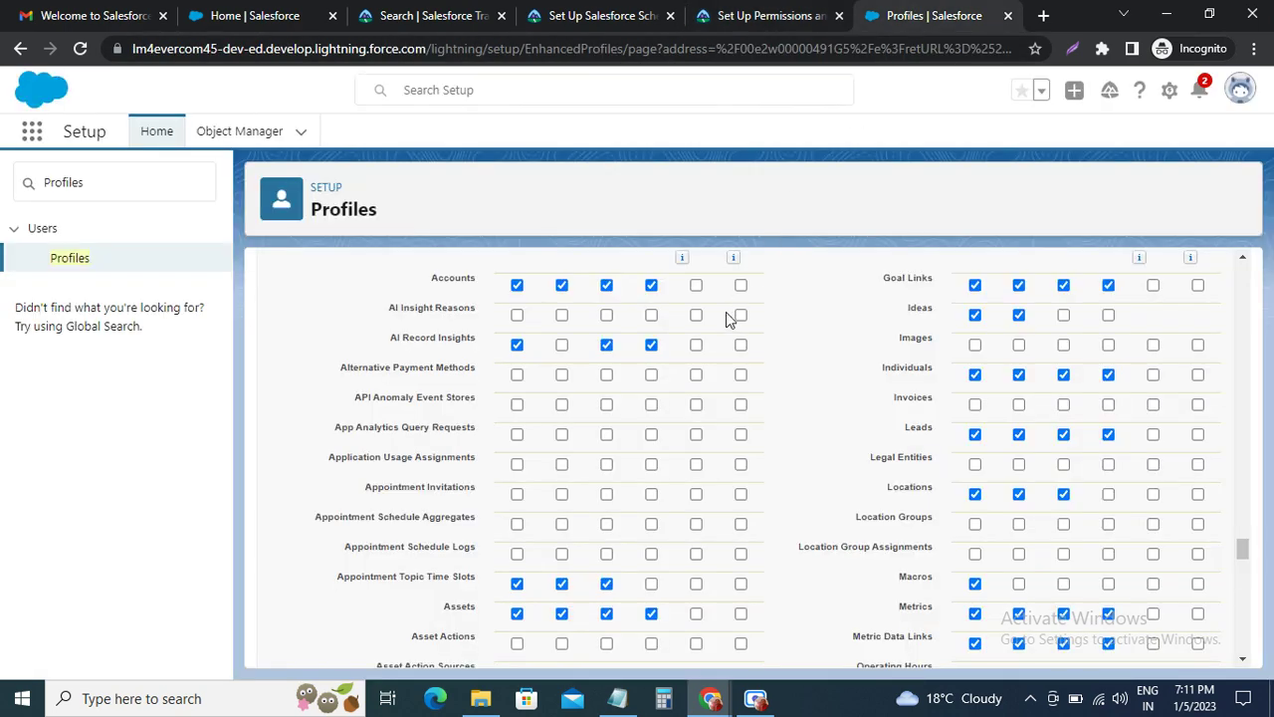
Search the Financial Advisor profile's edit page for the copied All Object Settings phrase, shorten the search to All, and clear it.
key(ctrl+f)
key(ctrl+v)
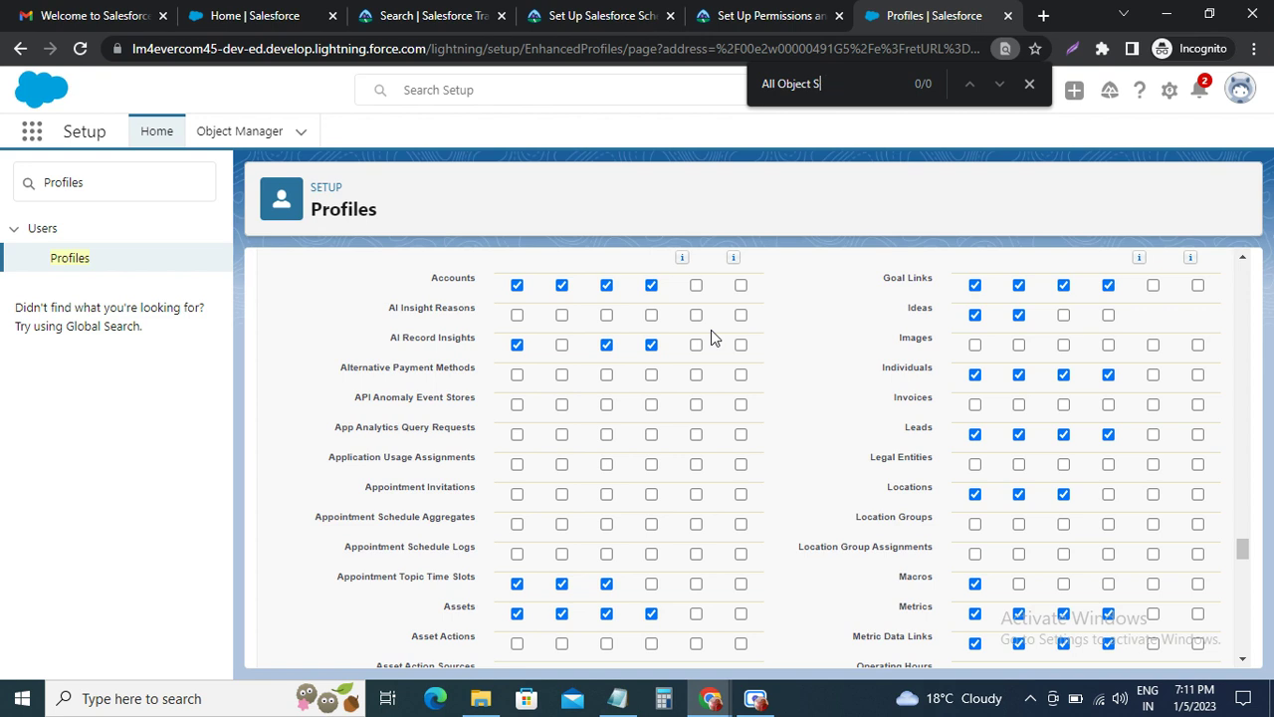
key(BackSpace)
key(BackSpace)
key(BackSpace)
key(BackSpace)
key(BackSpace)
key(BackSpace)
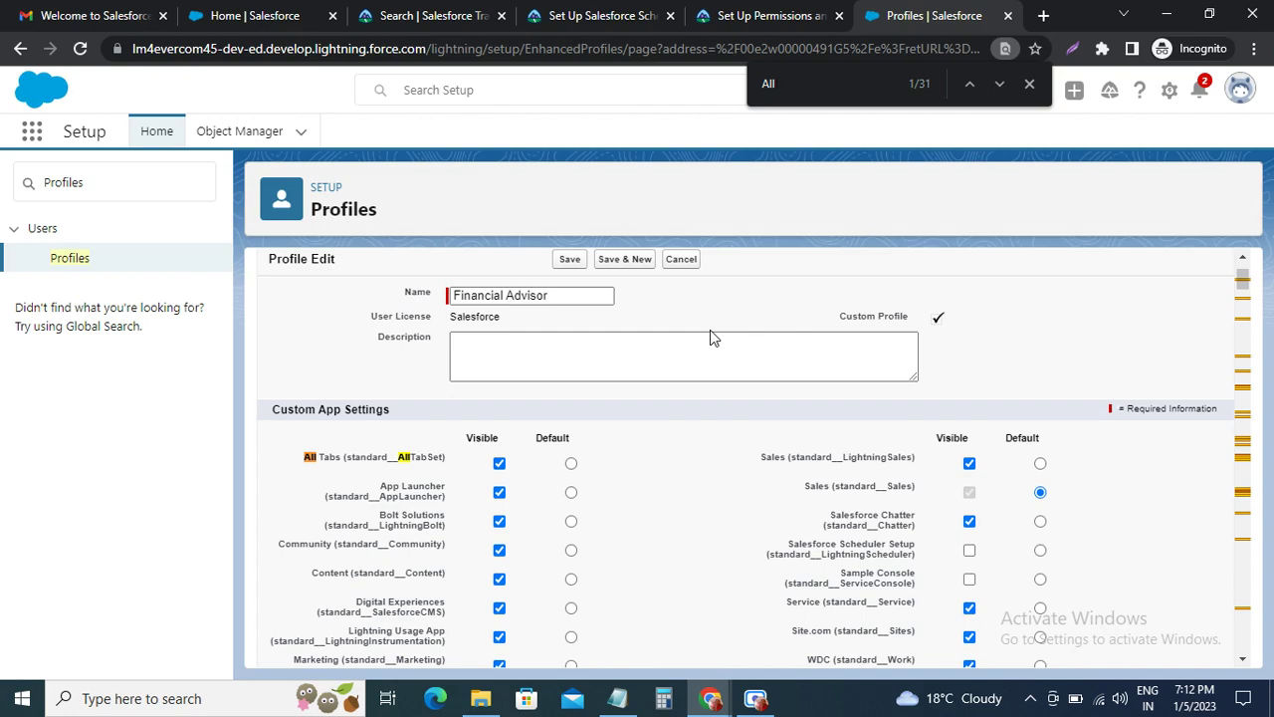
key(BackSpace)
key(BackSpace)
Examine the profile's edit page from the tab settings through the standard object permissions to the password policies, rechecking Trailhead's step 8.
scroll(507, 476, down, 10)
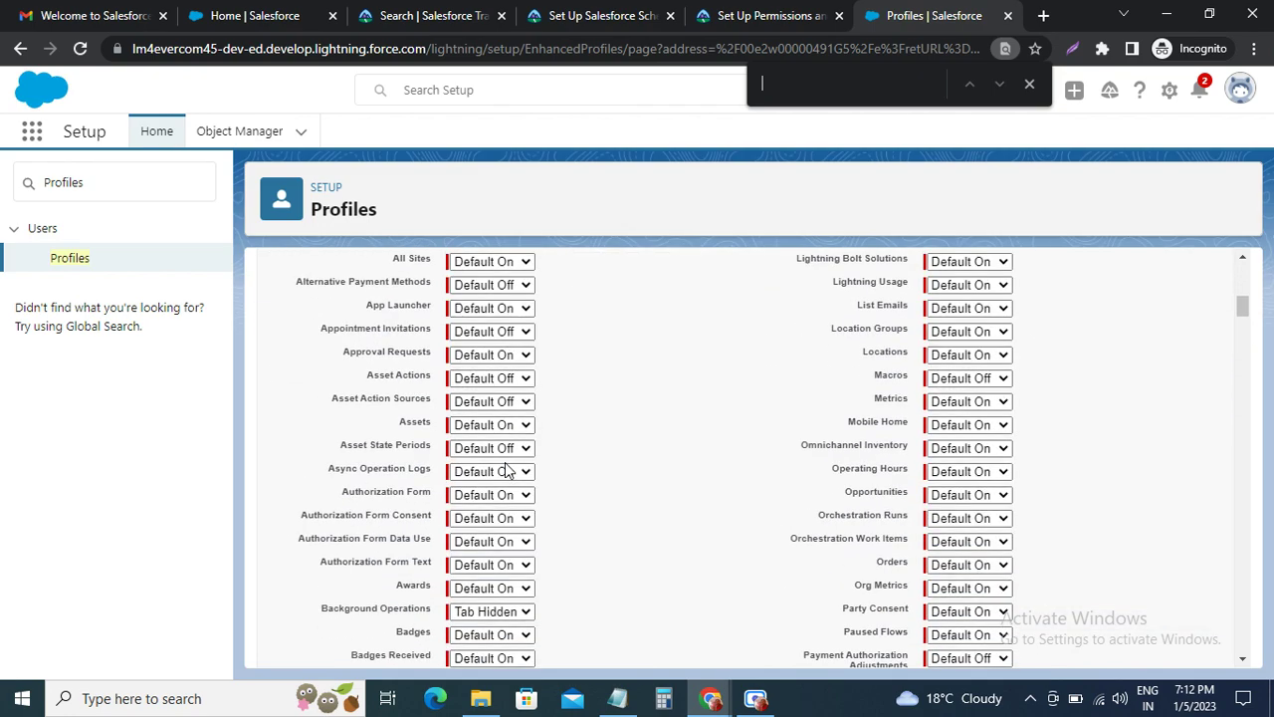
scroll(508, 476, down, 15)
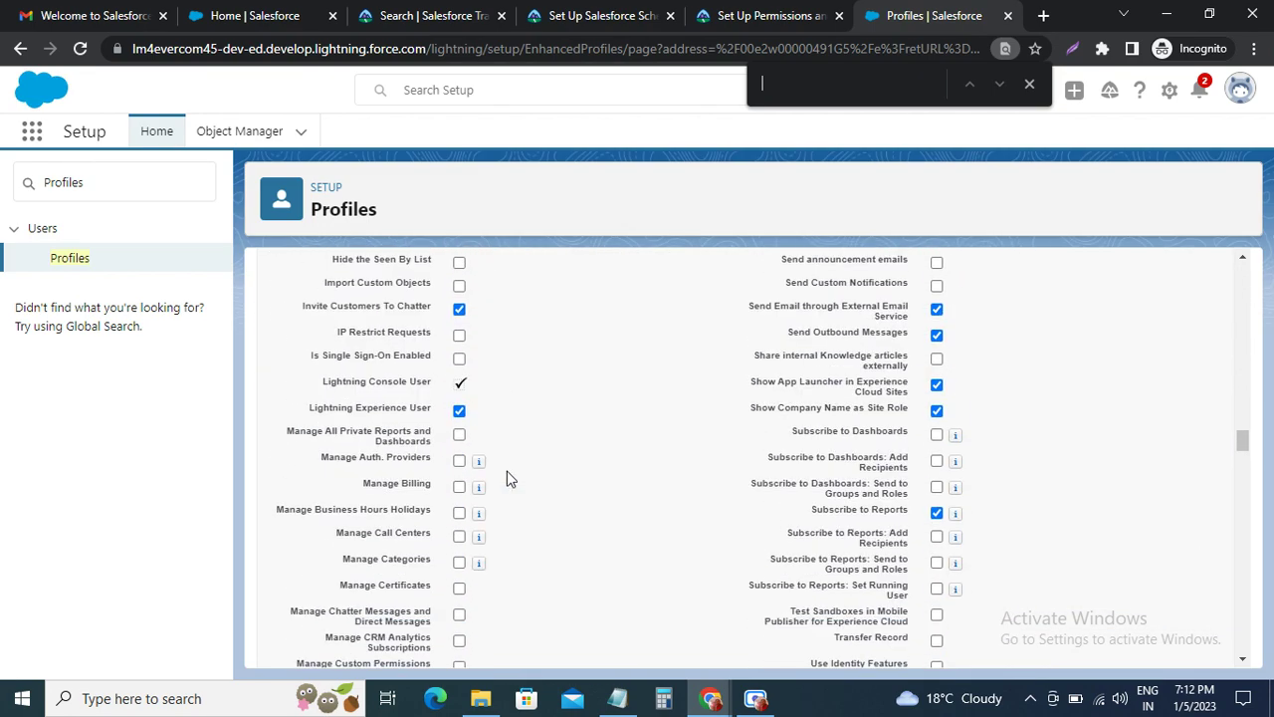
scroll(508, 477, down, 6)
scroll(508, 478, up, 3)
scroll(507, 477, down, 3)
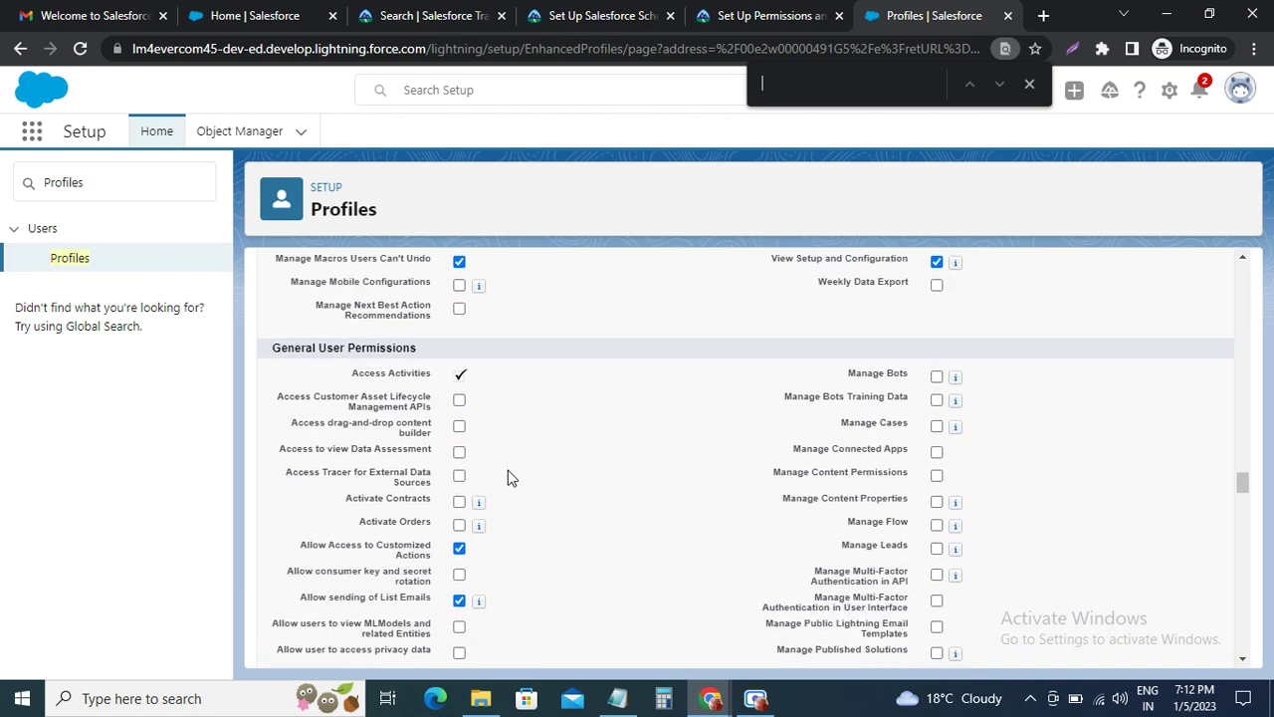
scroll(508, 478, down, 2)
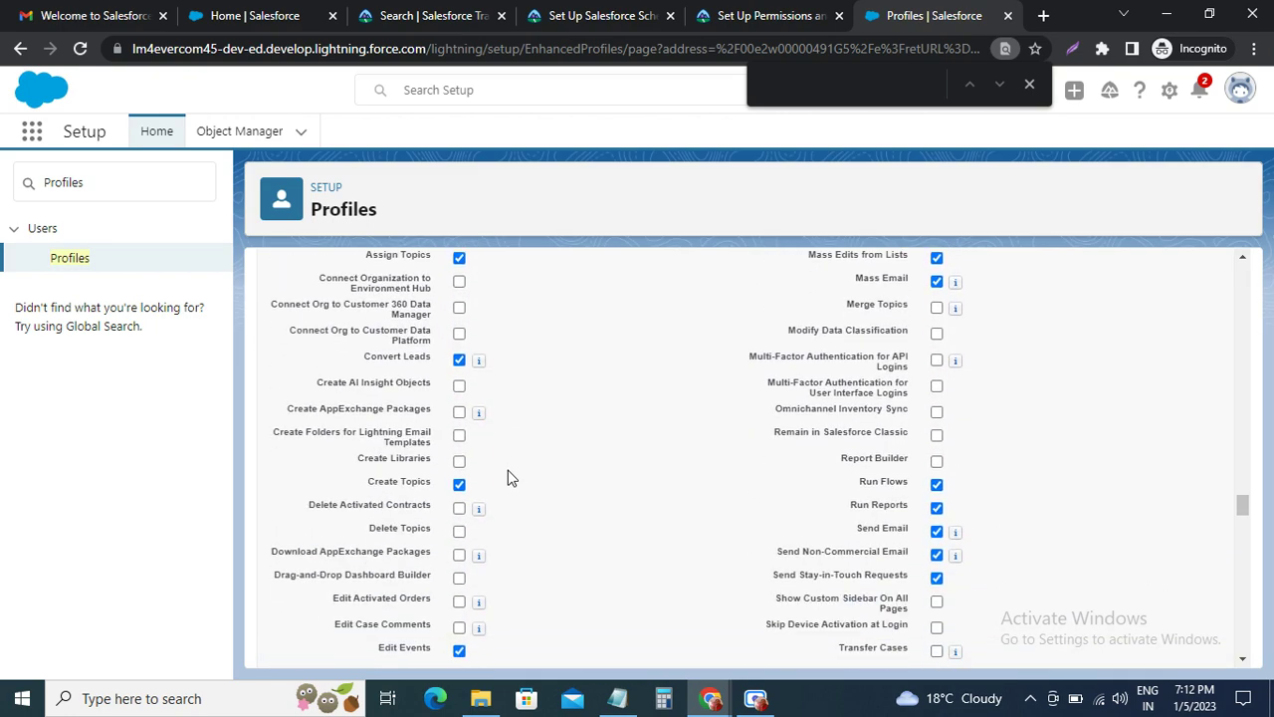
scroll(508, 478, down, 9)
scroll(508, 477, up, 2)
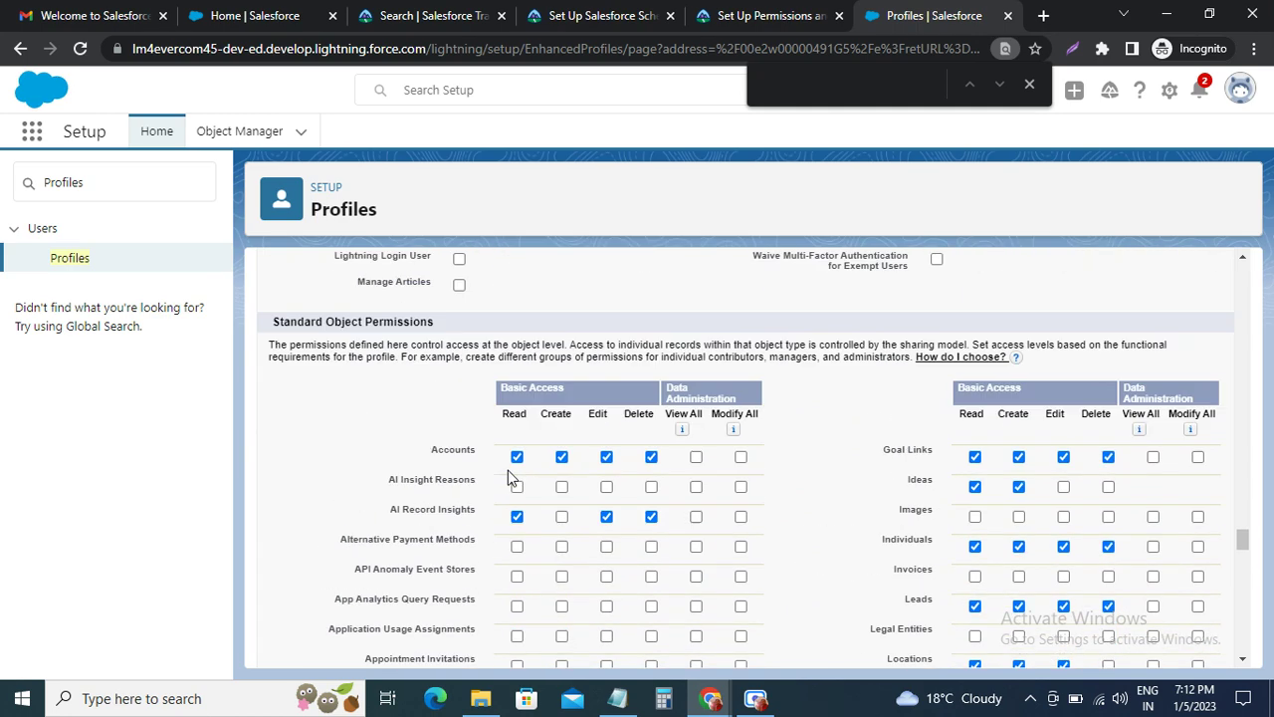
scroll(467, 408, down, 2)
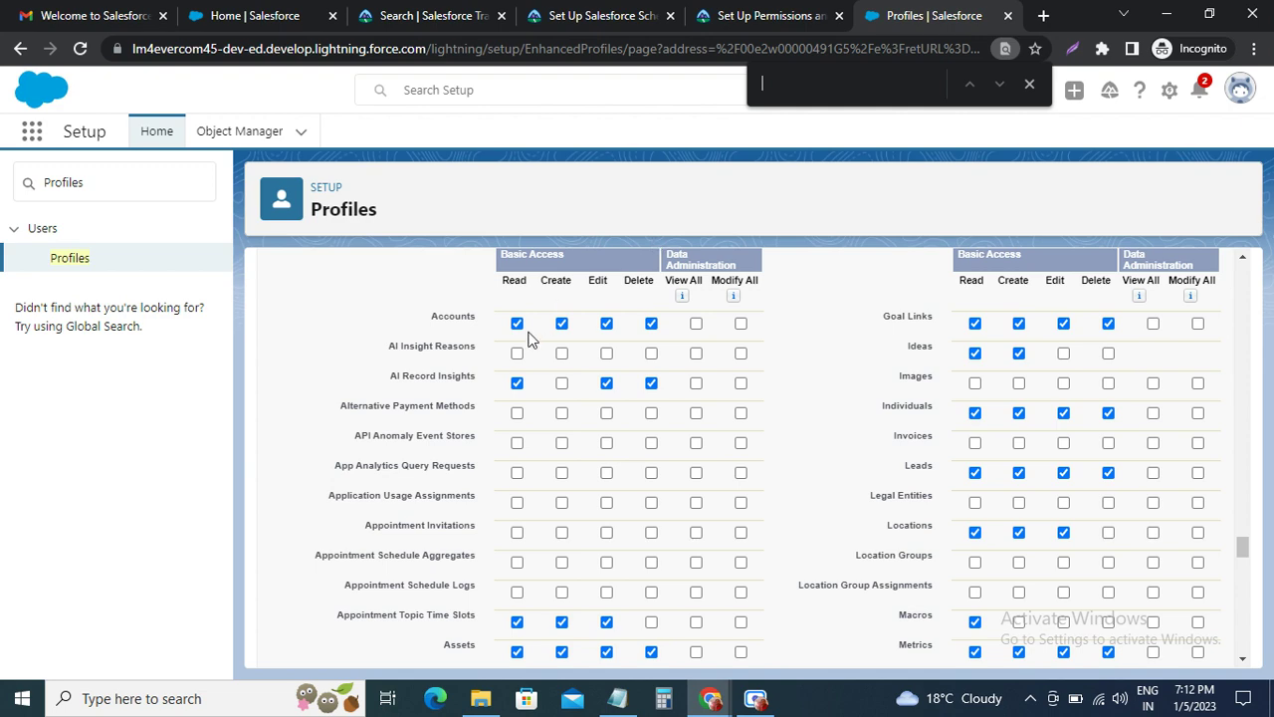
scroll(528, 340, down, 1)
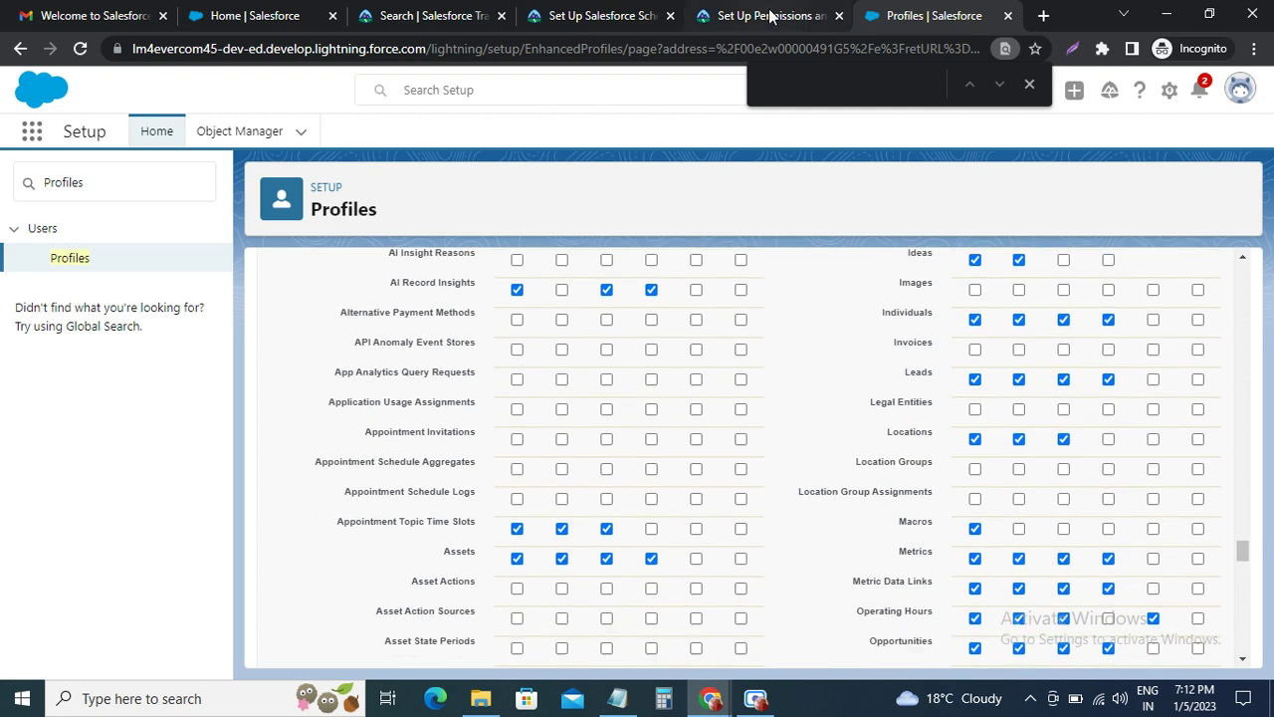
click(769, 17)
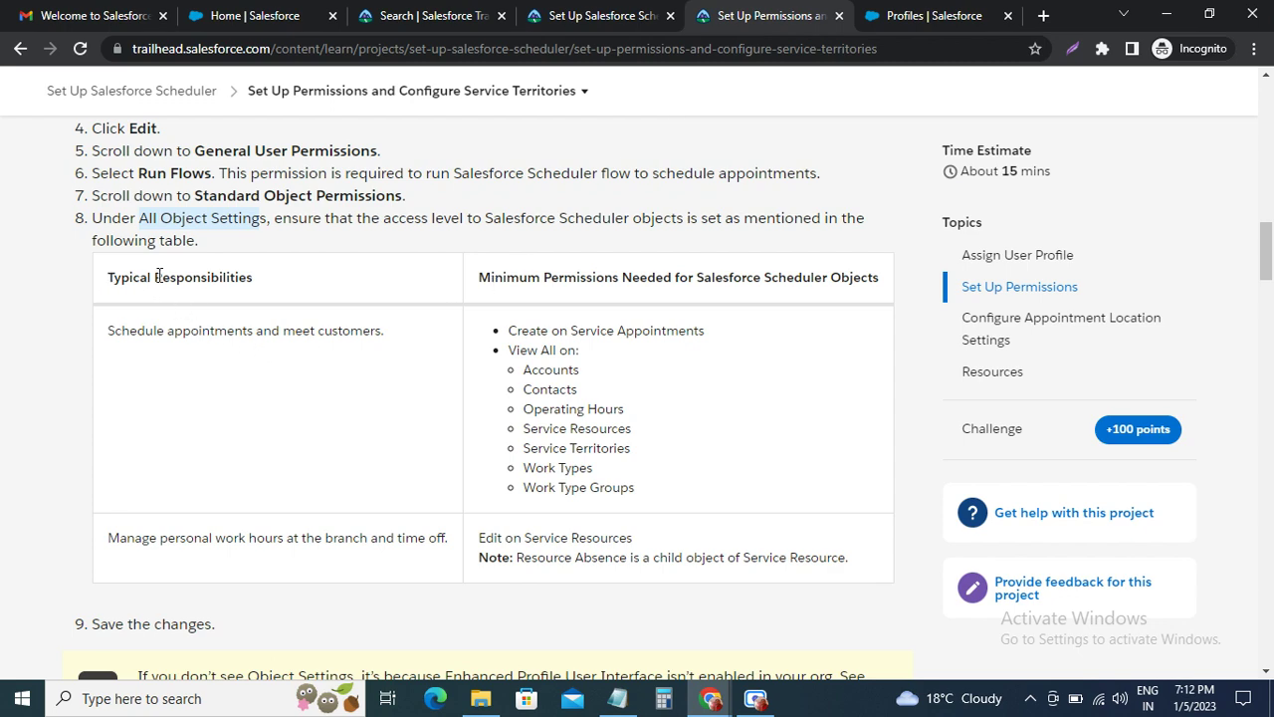
click(922, 16)
scroll(484, 488, down, 10)
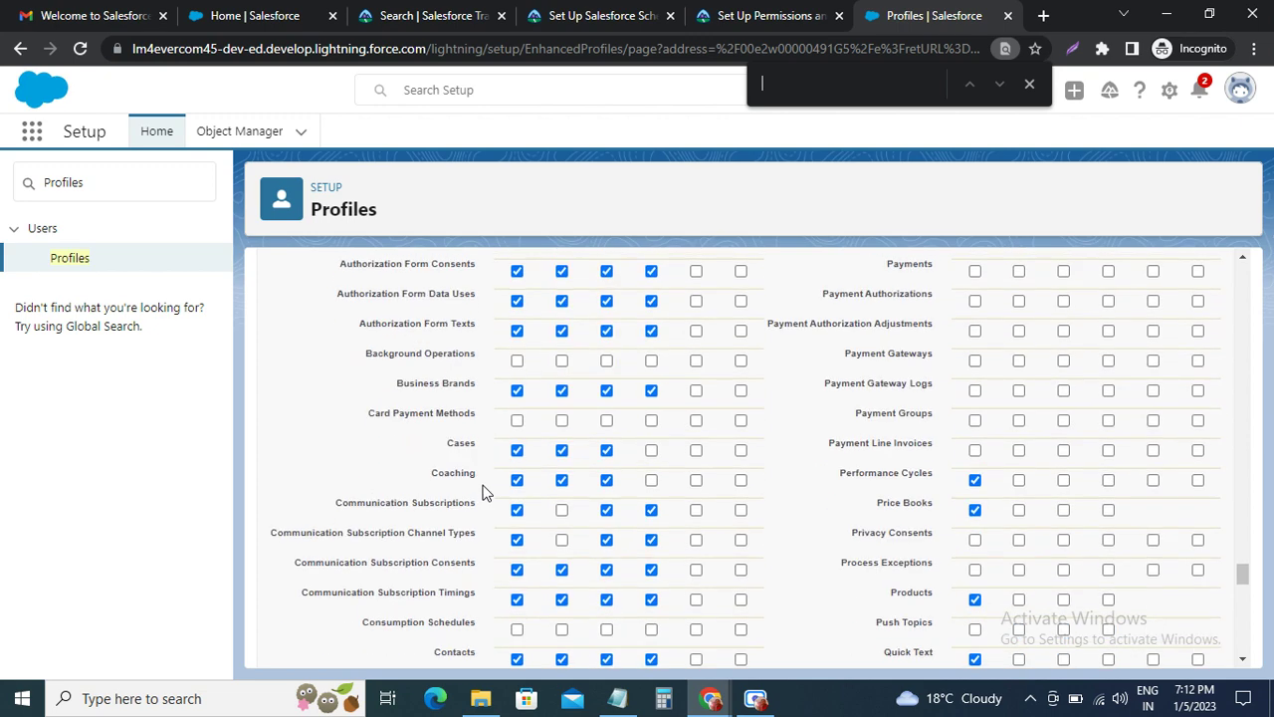
scroll(505, 500, down, 15)
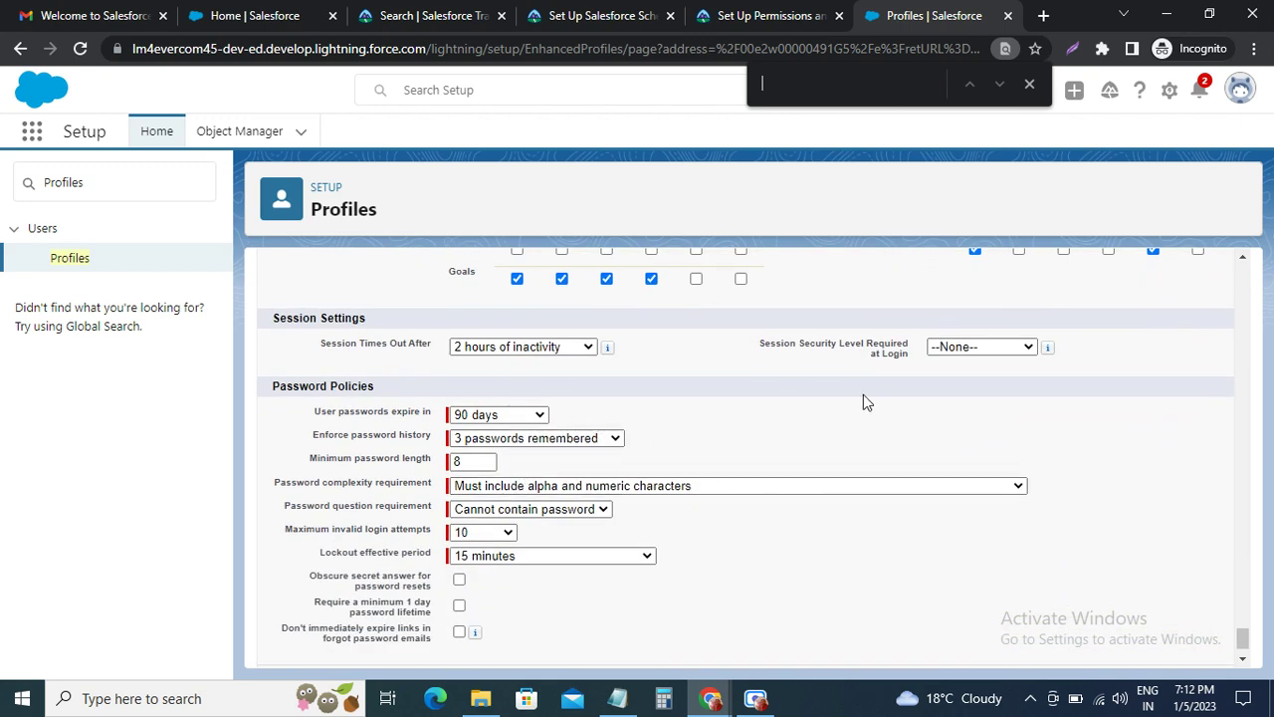
Check the session security level and session timeout options, and save the Financial Advisor profile.
click(984, 349)
click(701, 378)
click(517, 348)
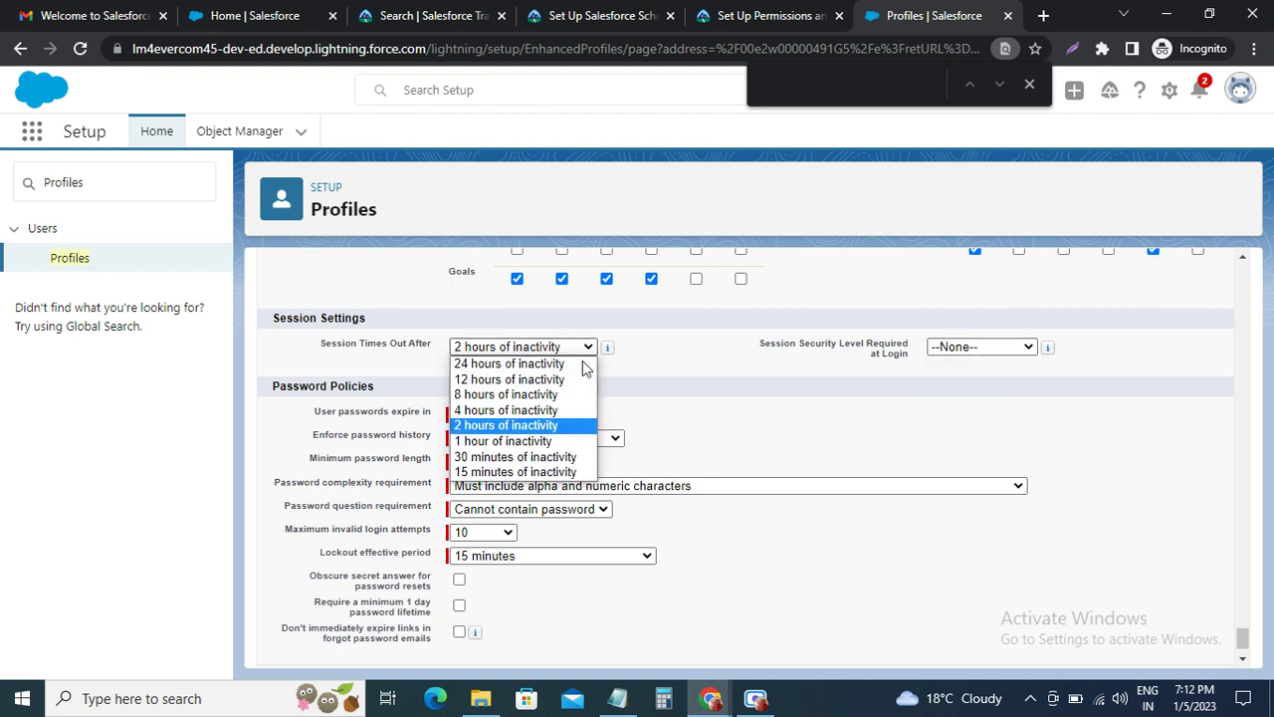
click(677, 371)
scroll(562, 488, down, 1)
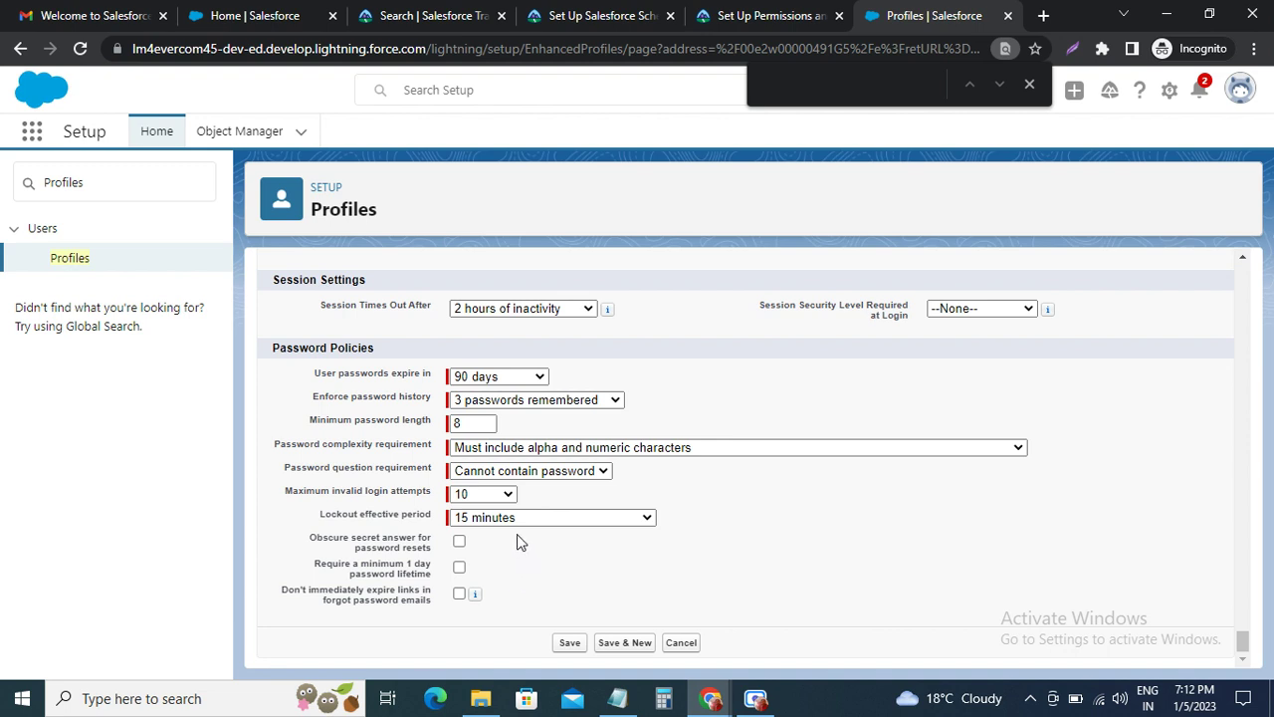
click(569, 642)
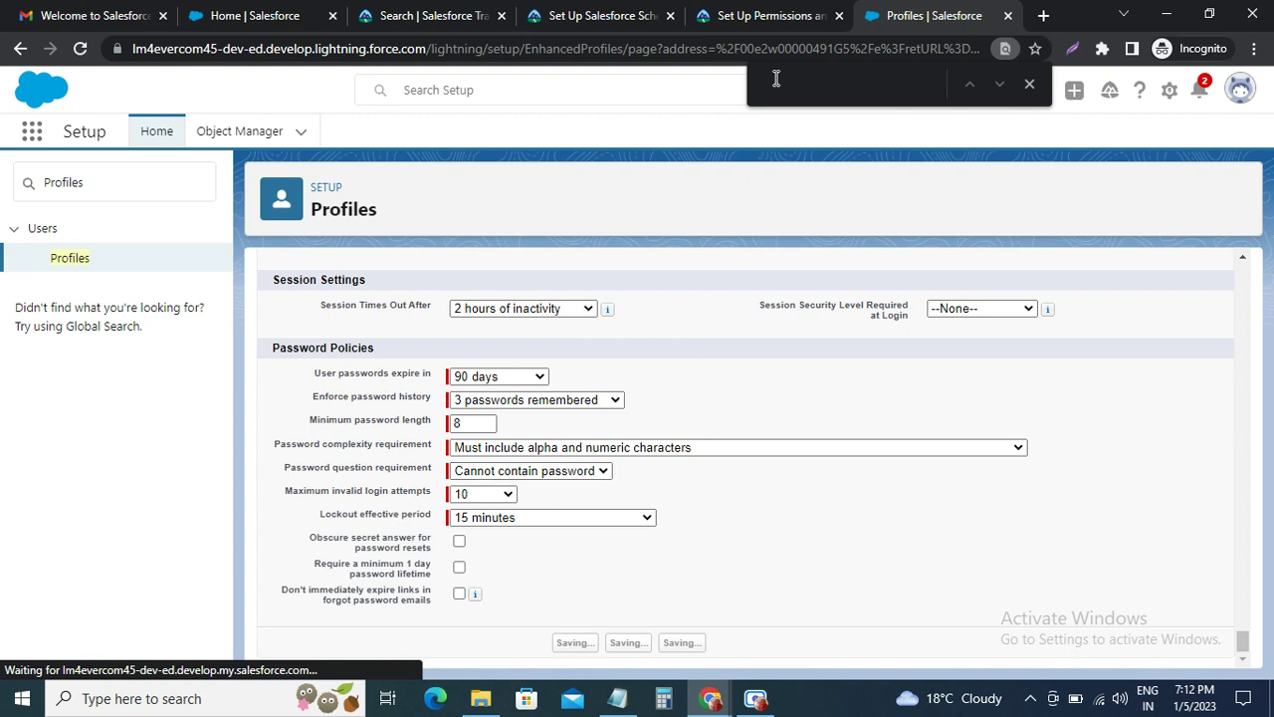
Reread Trailhead's table of typical responsibilities and minimum Salesforce Scheduler permissions, along with the note about Object Settings.
click(772, 16)
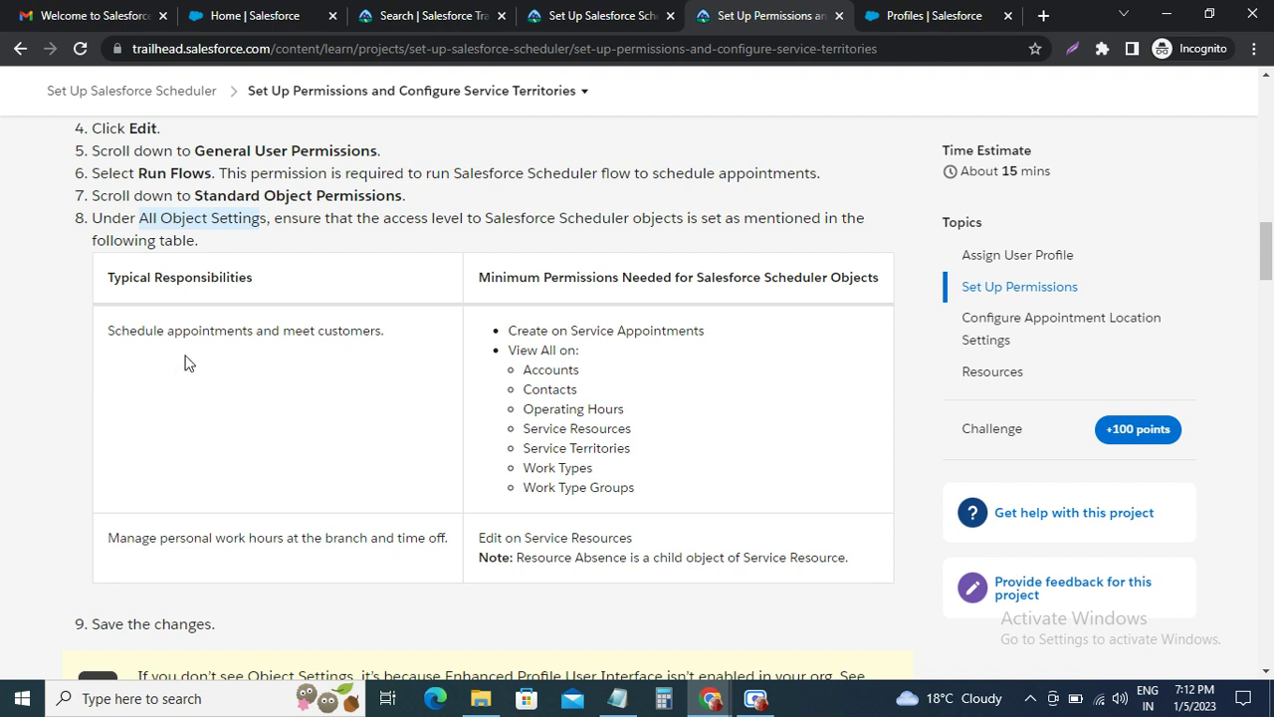
drag(105, 279, 259, 289)
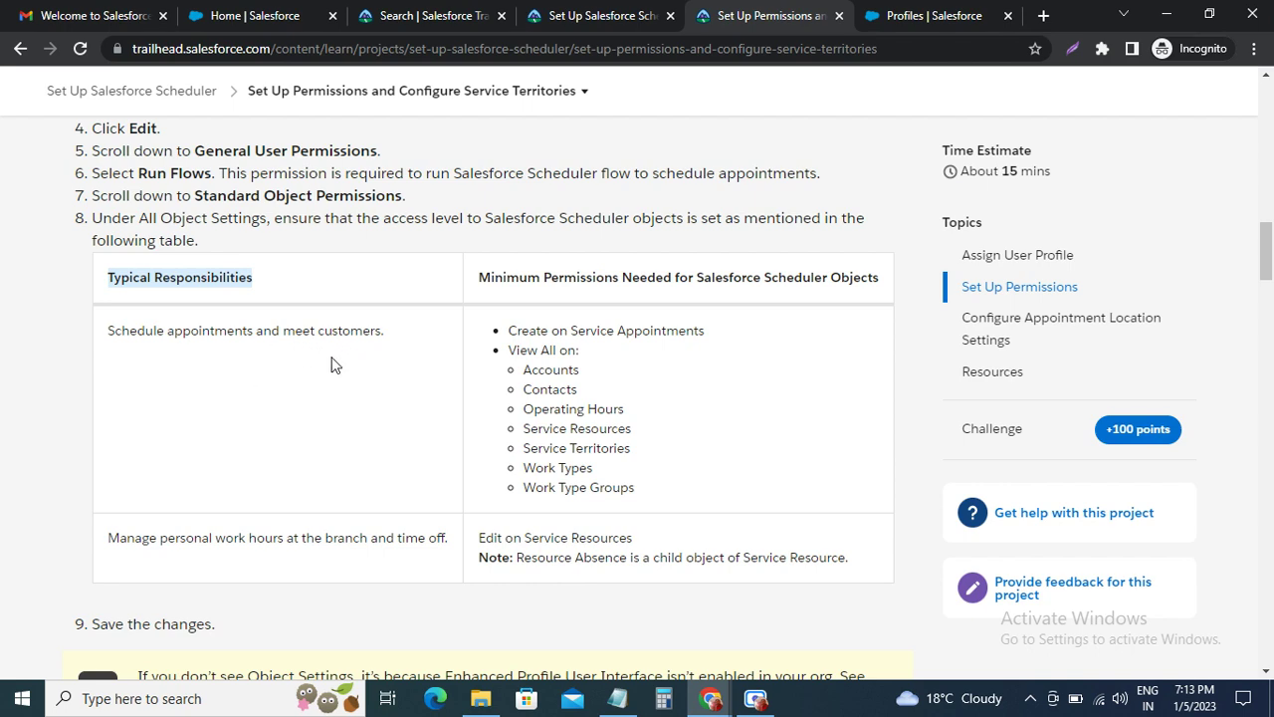
scroll(319, 383, down, 3)
scroll(312, 390, up, 3)
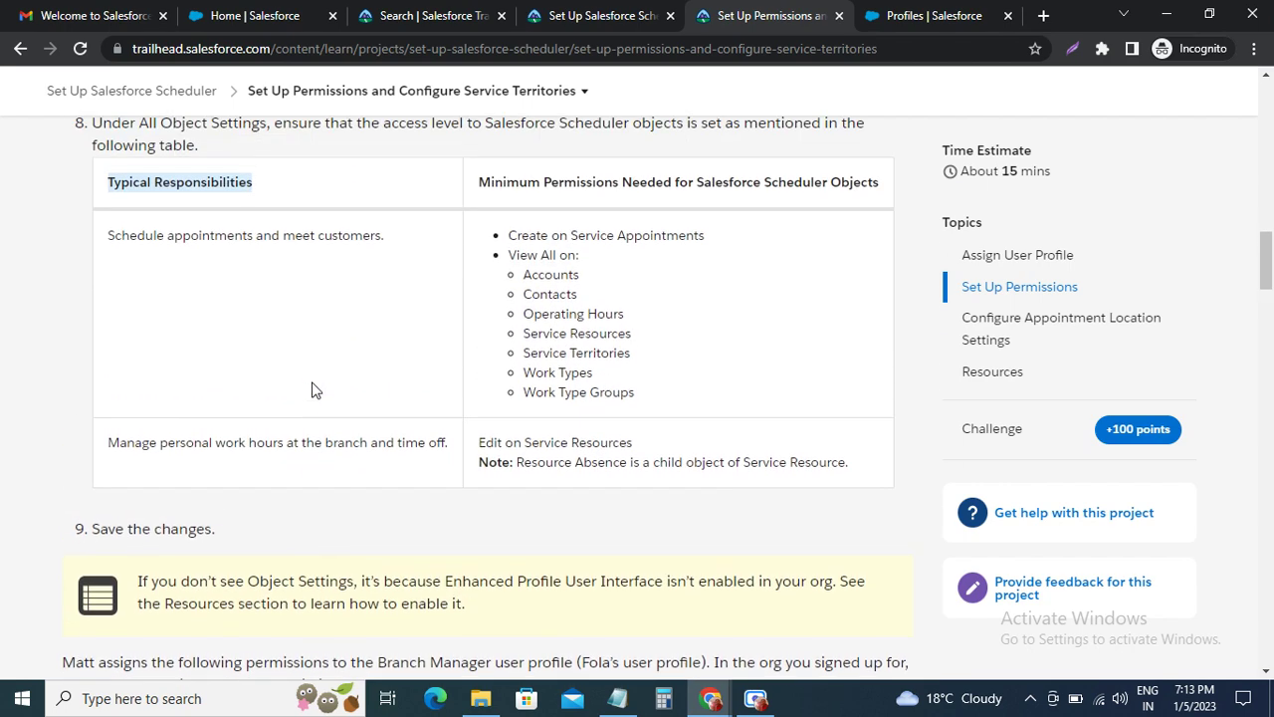
scroll(311, 390, up, 1)
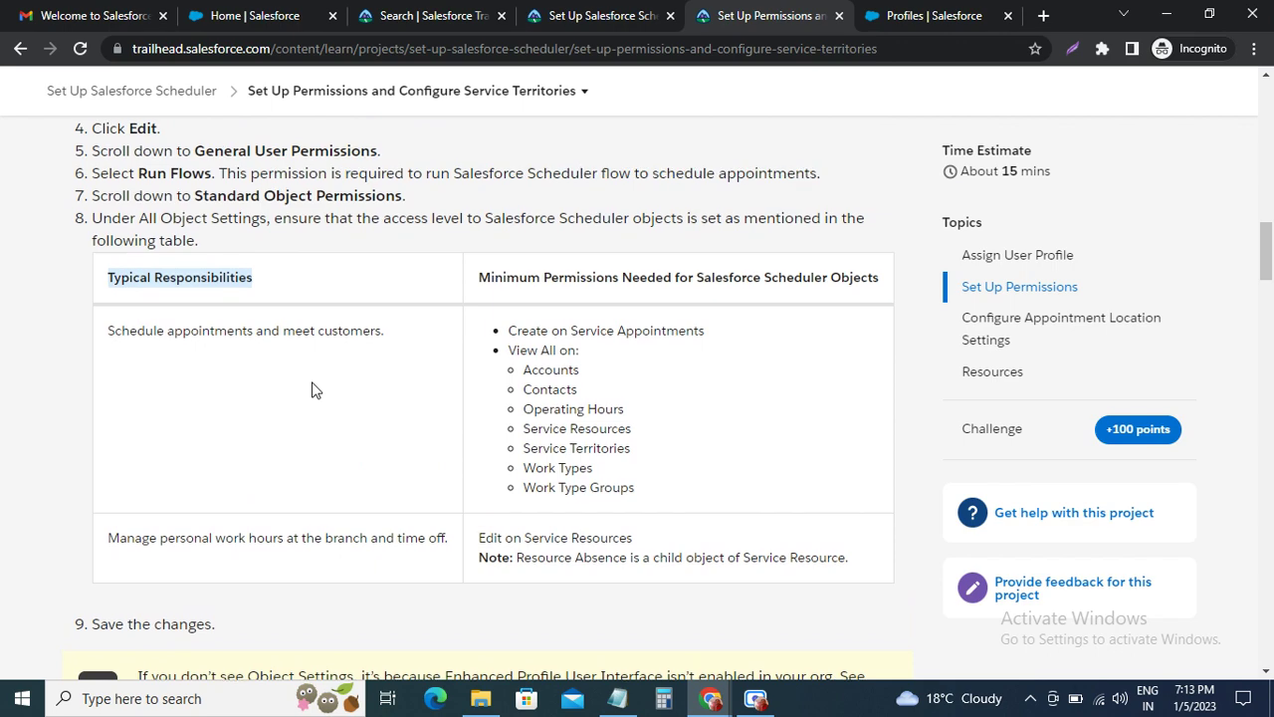
Look through the list of all profiles for the Financial Advisor profile.
click(882, 22)
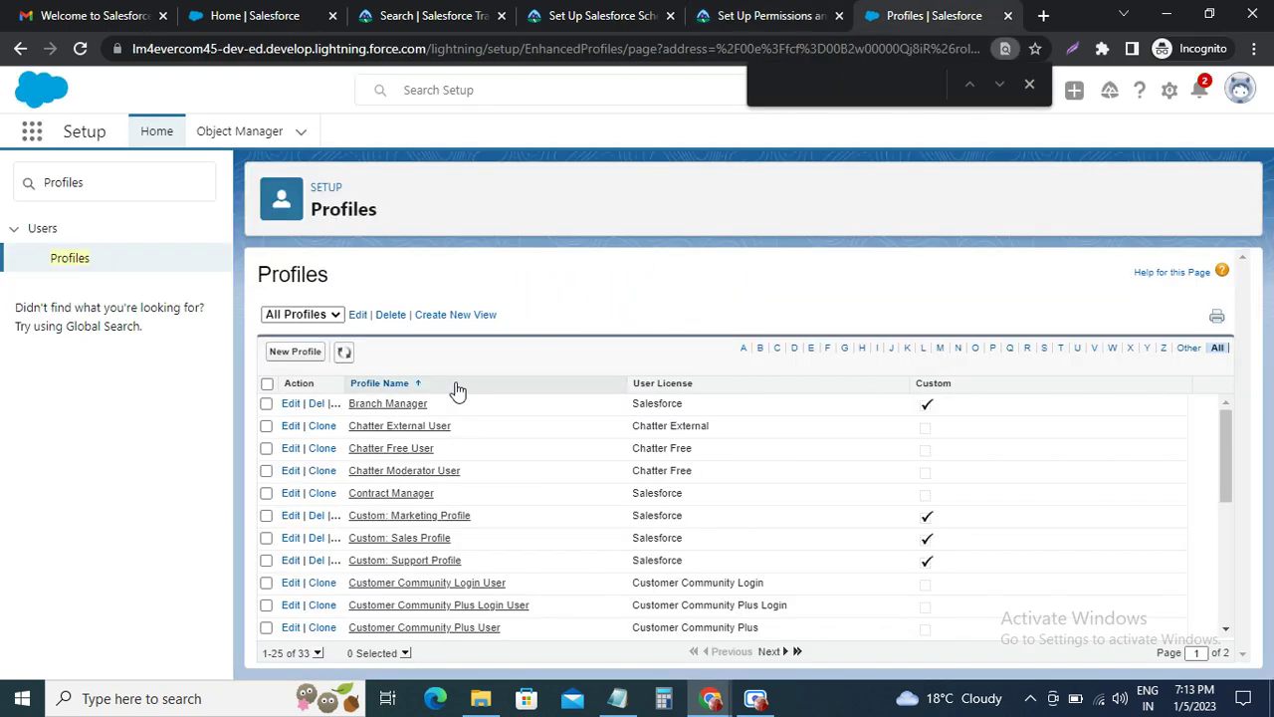
scroll(404, 422, down, 2)
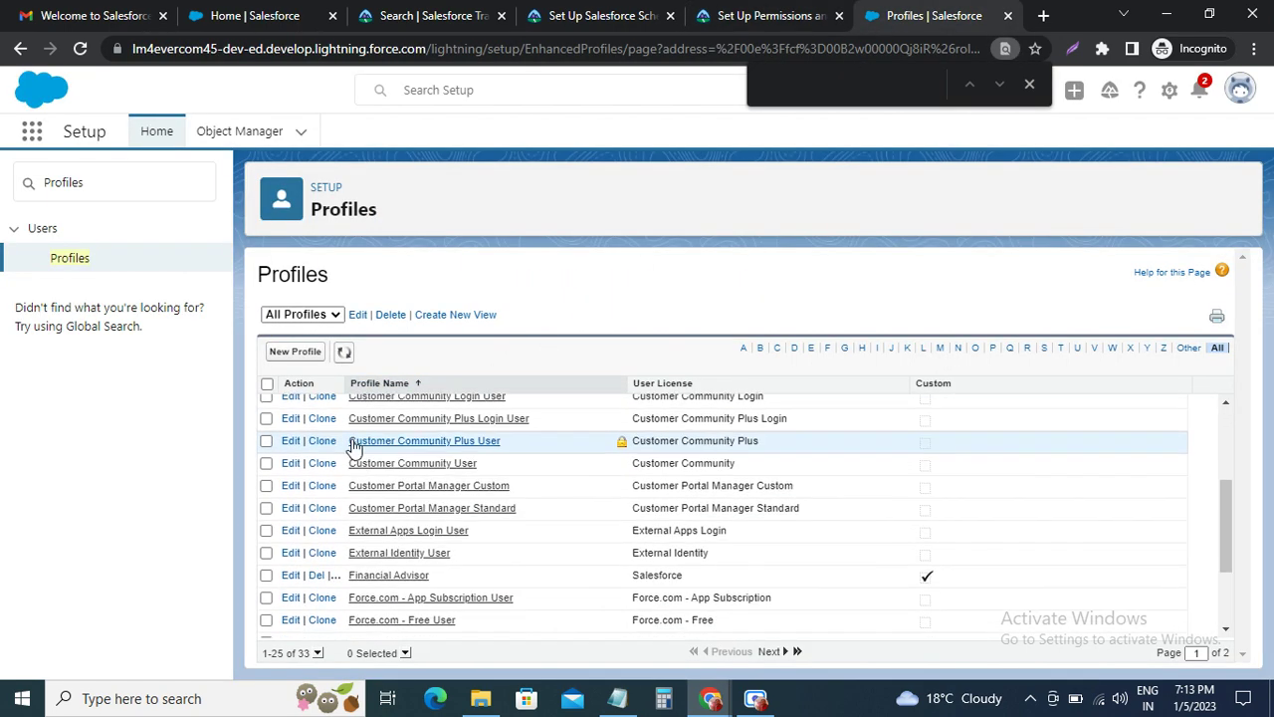
Check the Trailhead profile instructions and open the Financial Advisor profile for editing.
scroll(367, 491, up, 1)
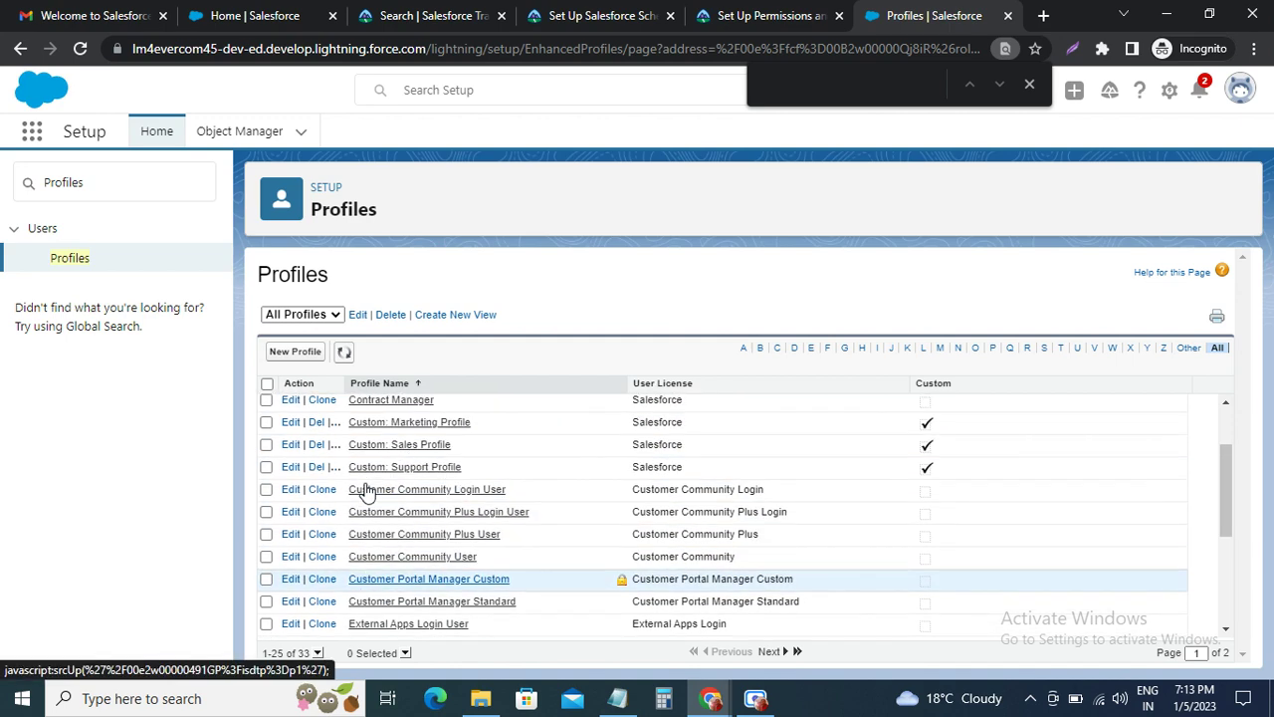
scroll(346, 515, up, 1)
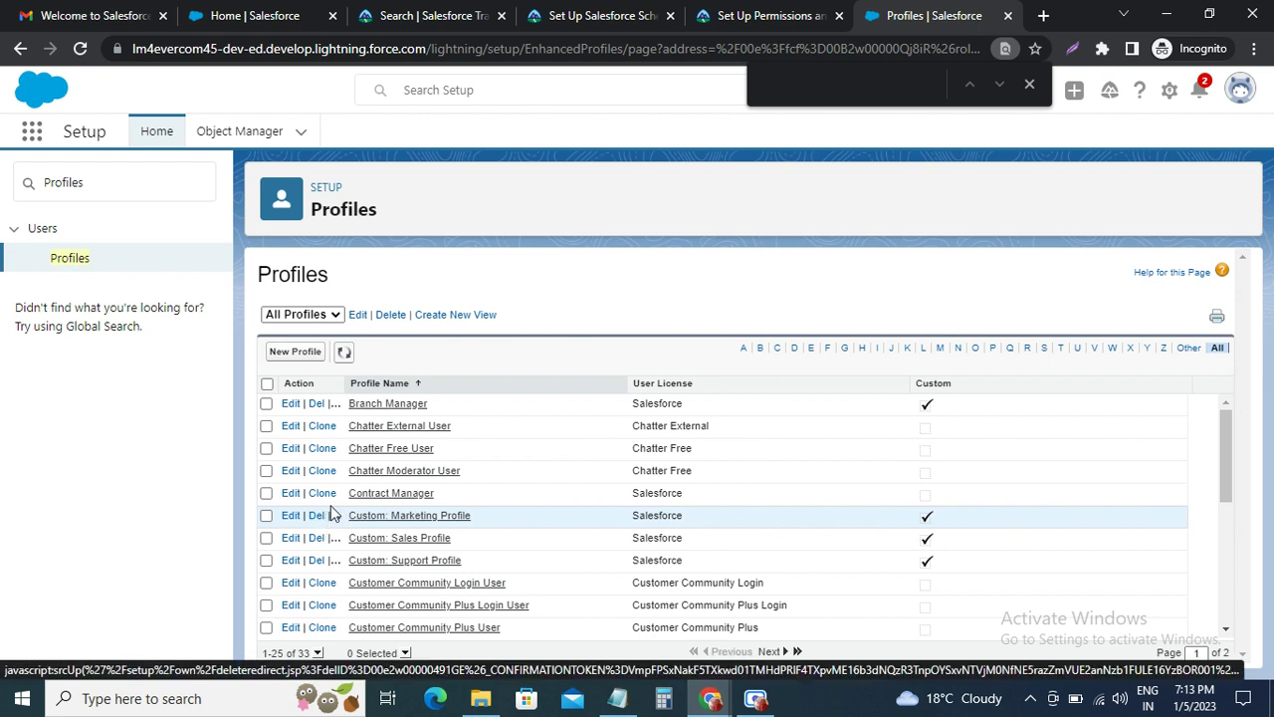
click(761, 15)
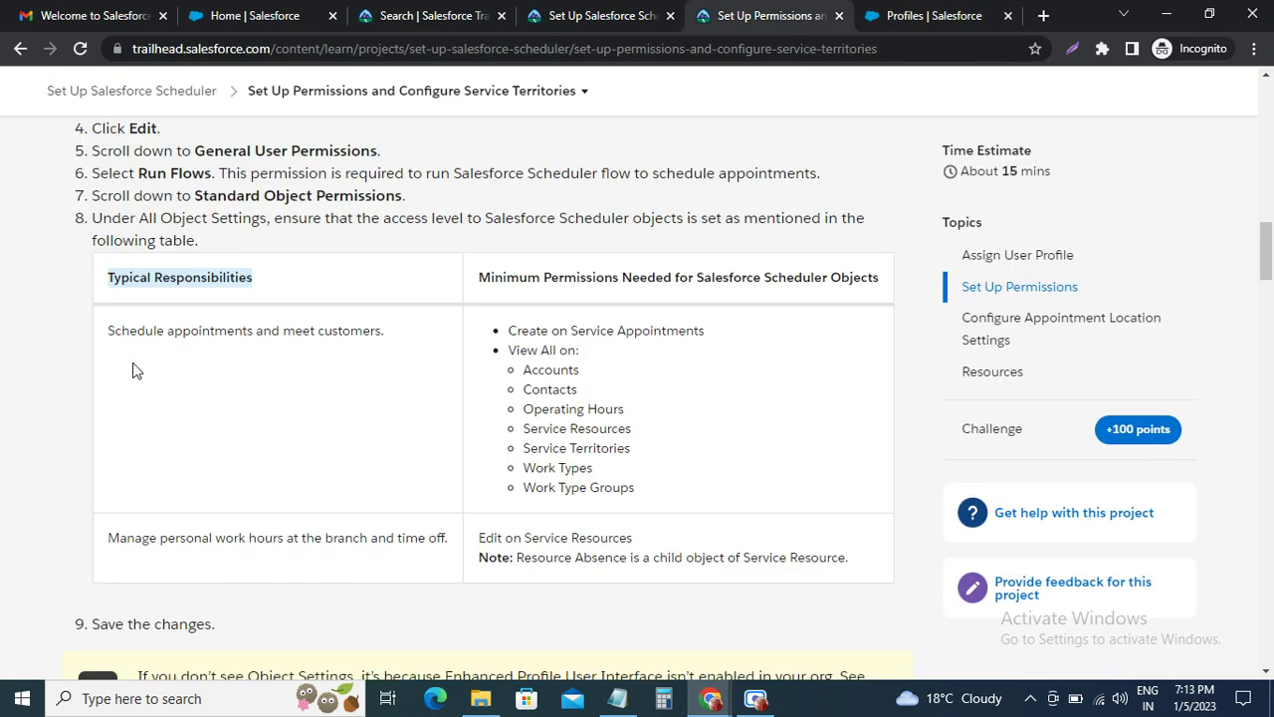
scroll(146, 363, up, 2)
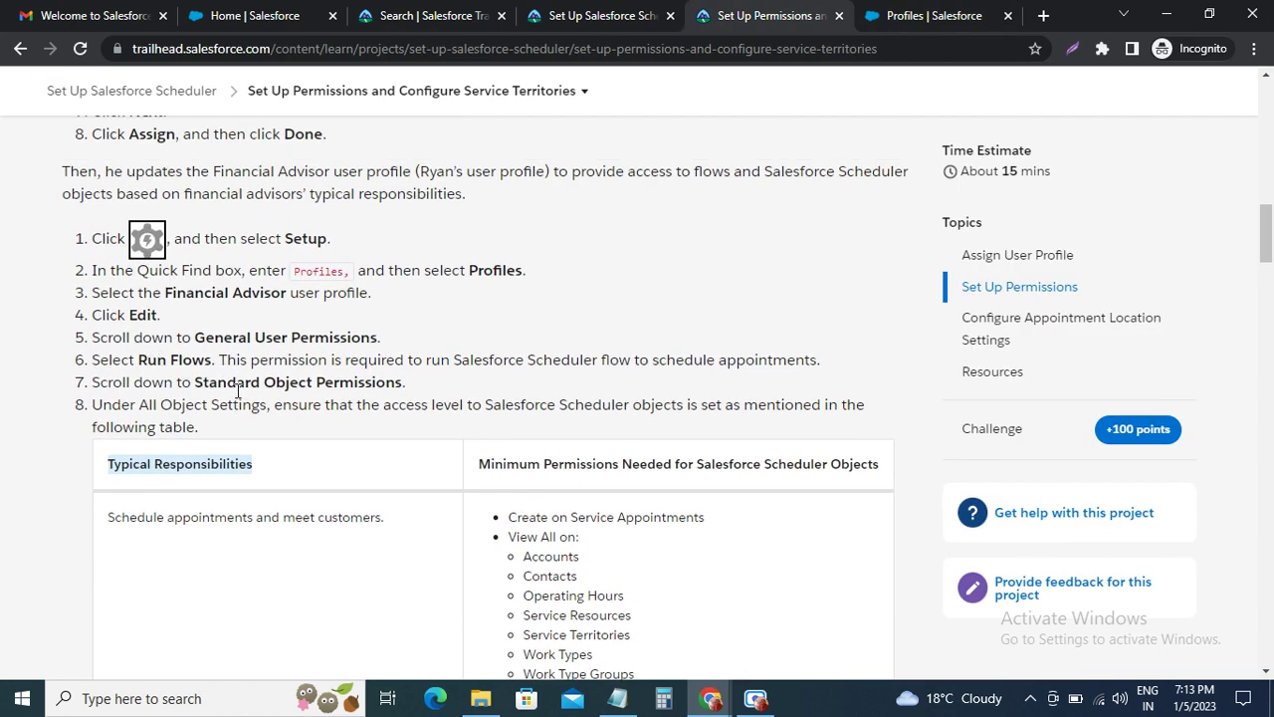
click(899, 16)
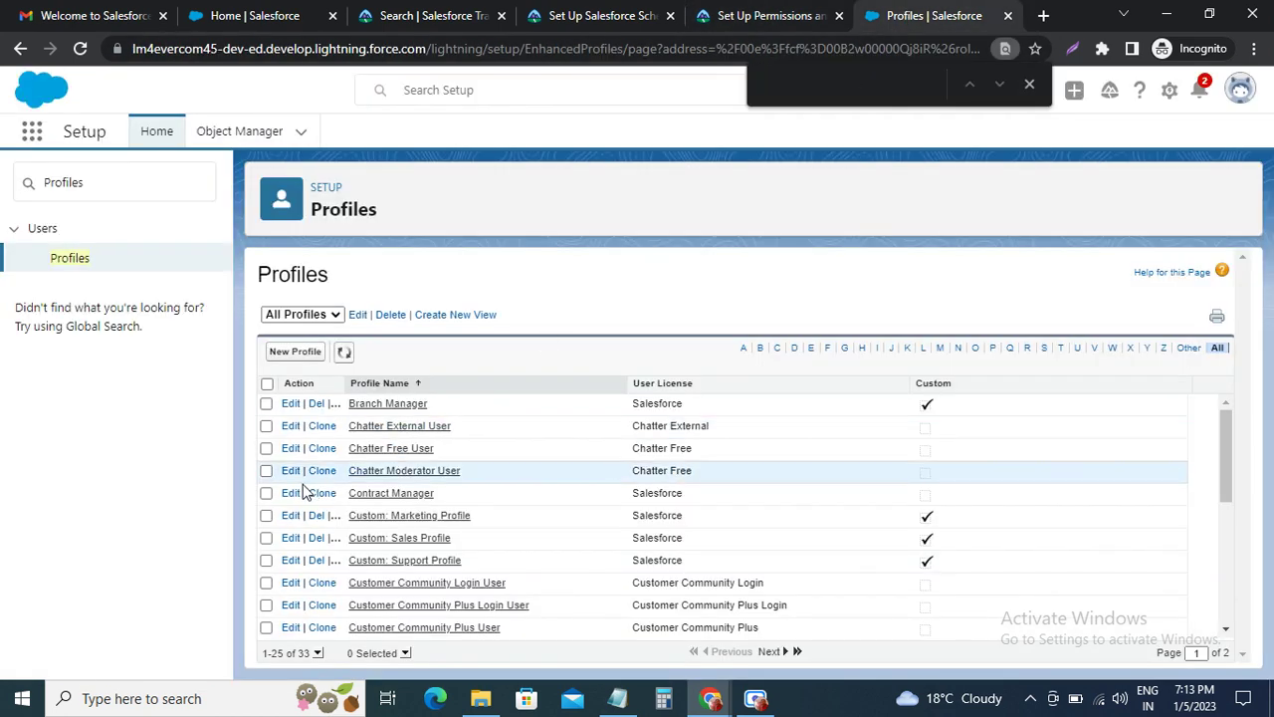
scroll(308, 490, down, 5)
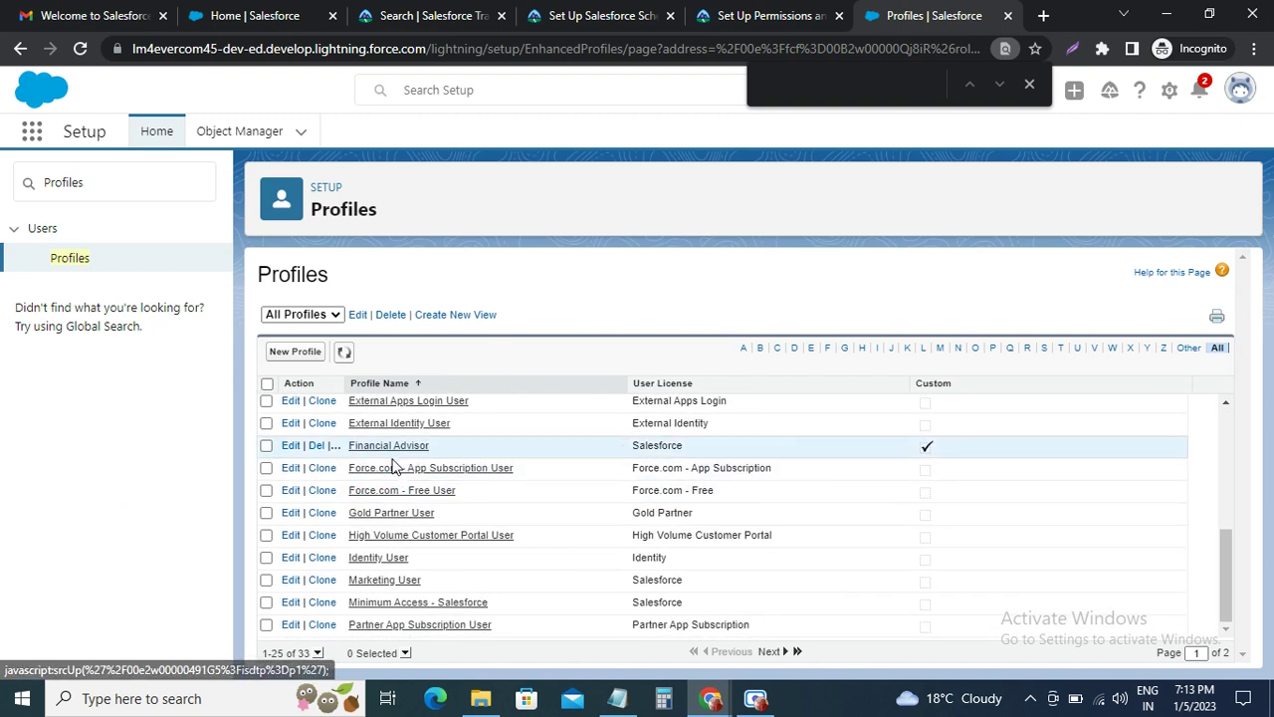
click(290, 445)
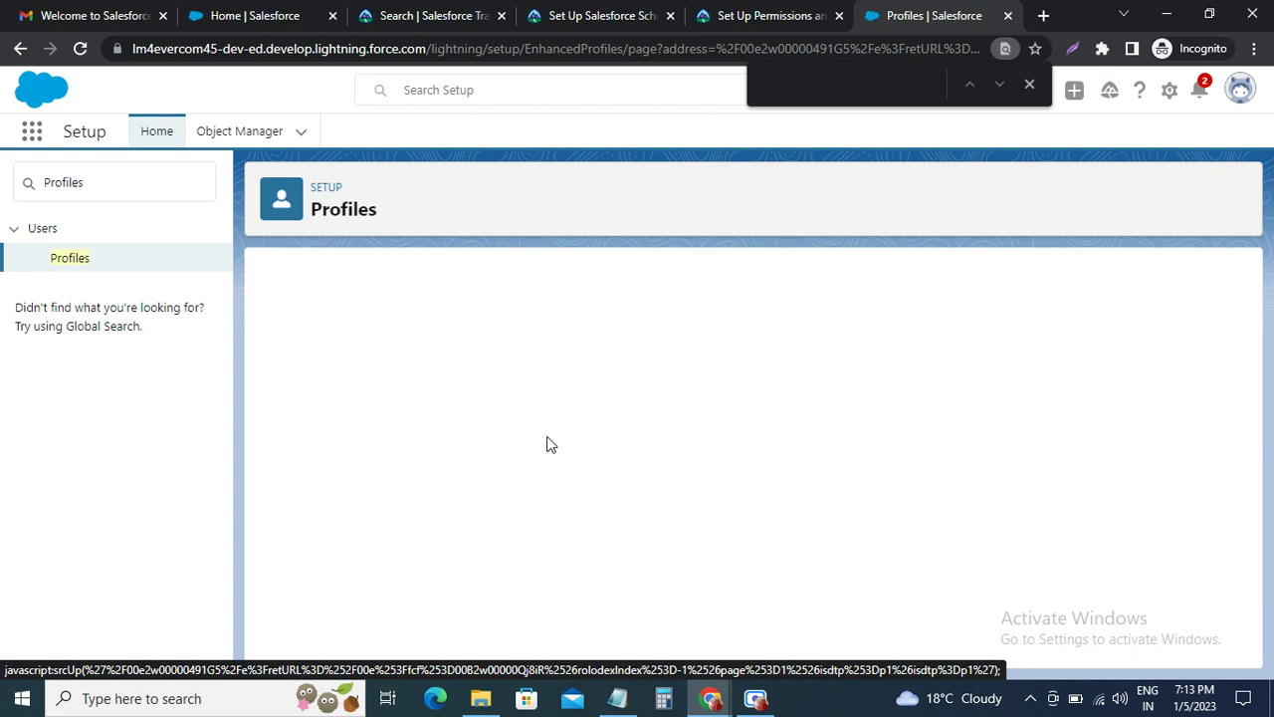
Read the Trailhead tables of minimum Salesforce Scheduler permissions for the Financial Advisor and Branch Manager profiles.
click(771, 15)
scroll(286, 407, down, 6)
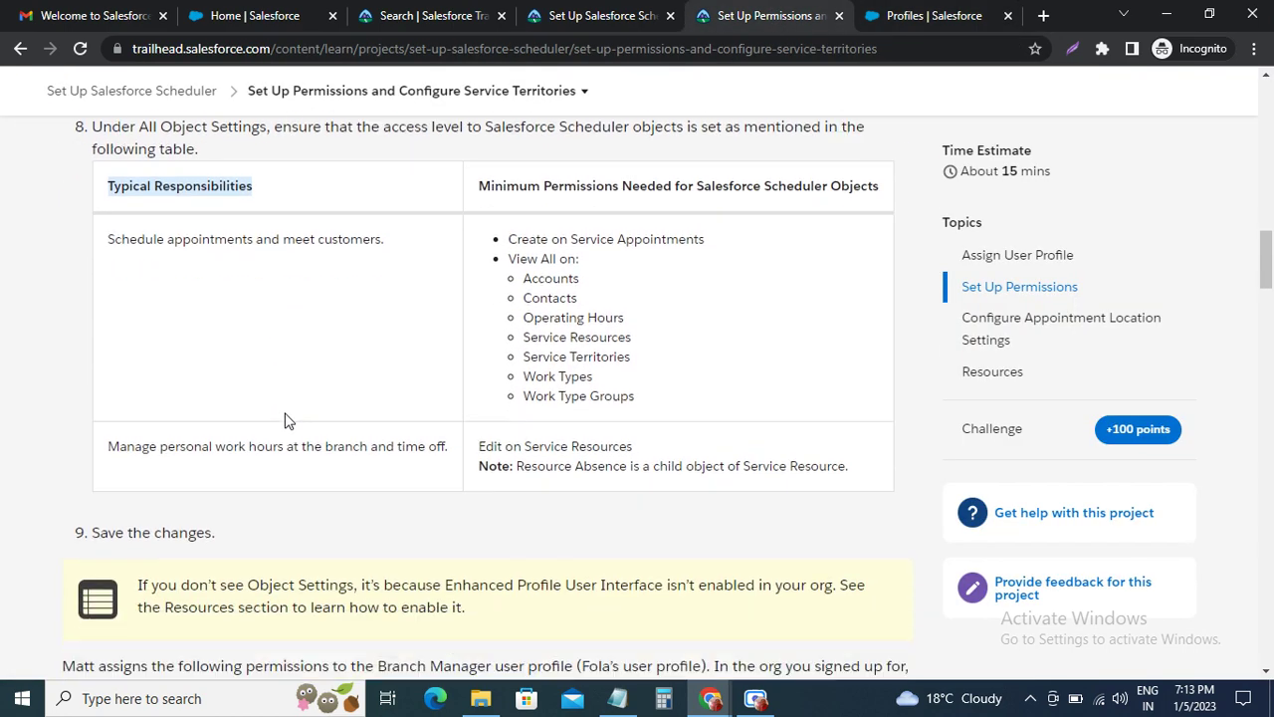
scroll(254, 452, down, 1)
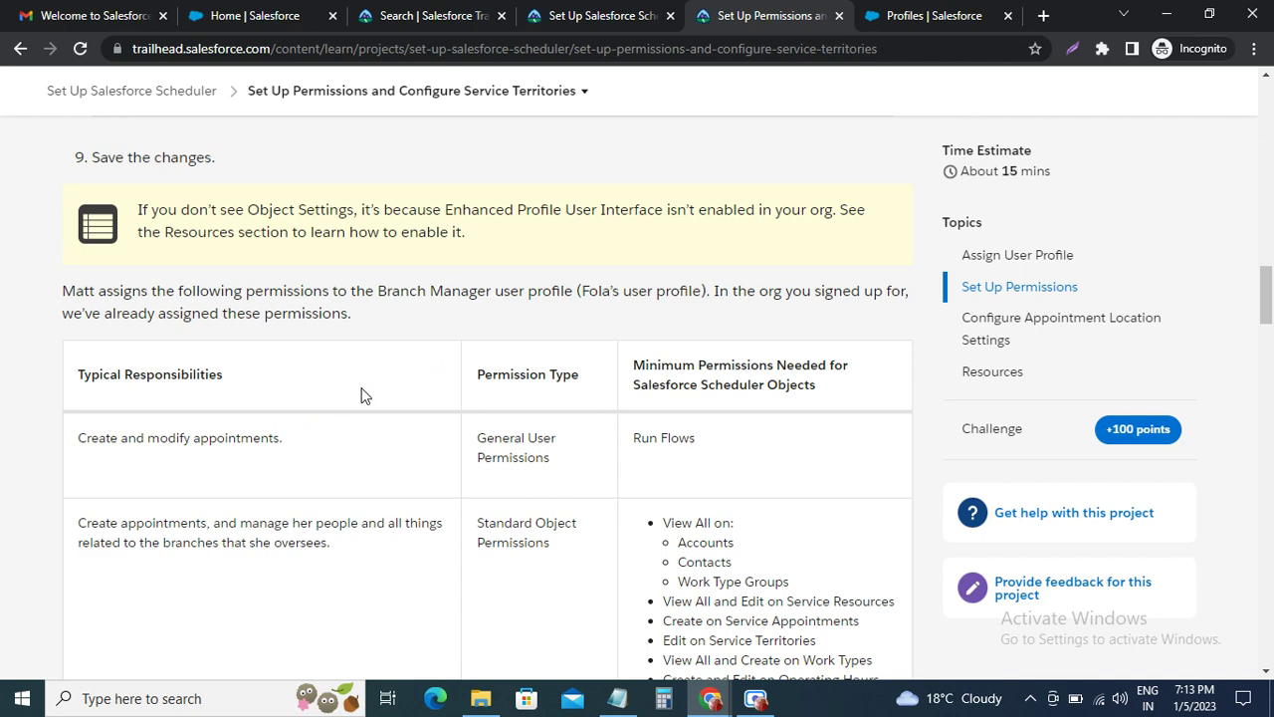
scroll(361, 396, down, 1)
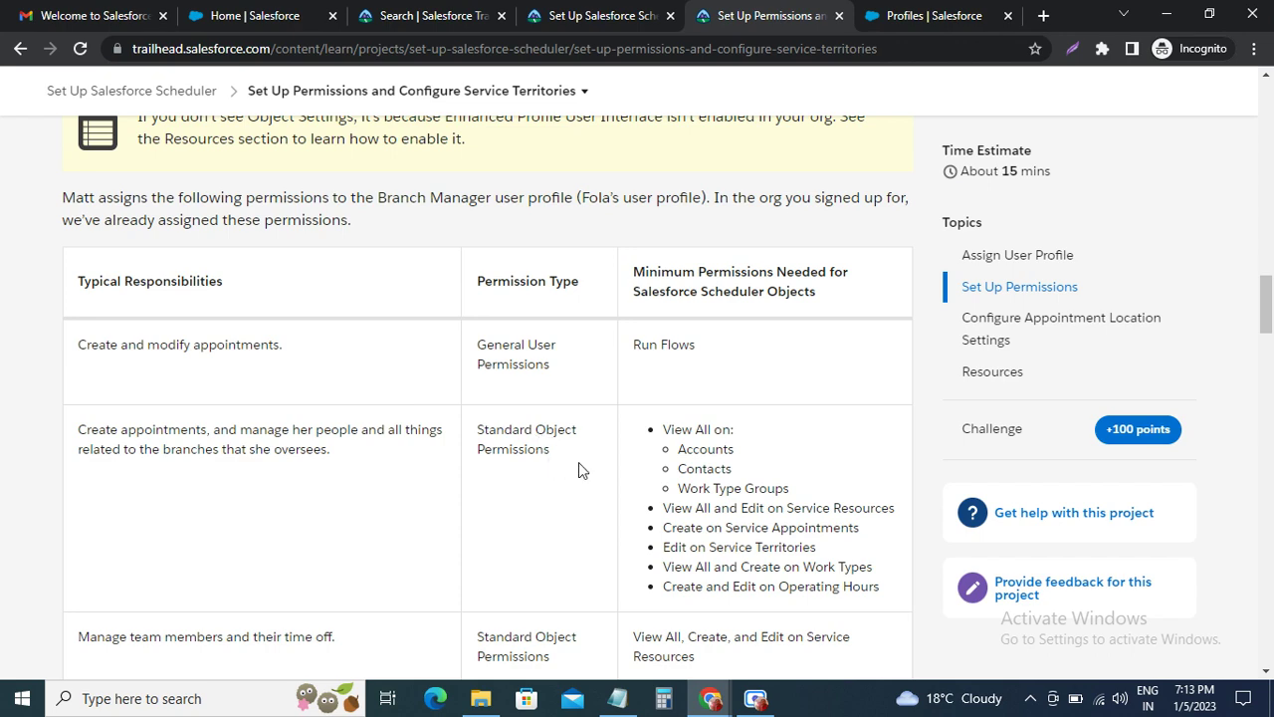
scroll(528, 440, up, 2)
scroll(524, 443, up, 5)
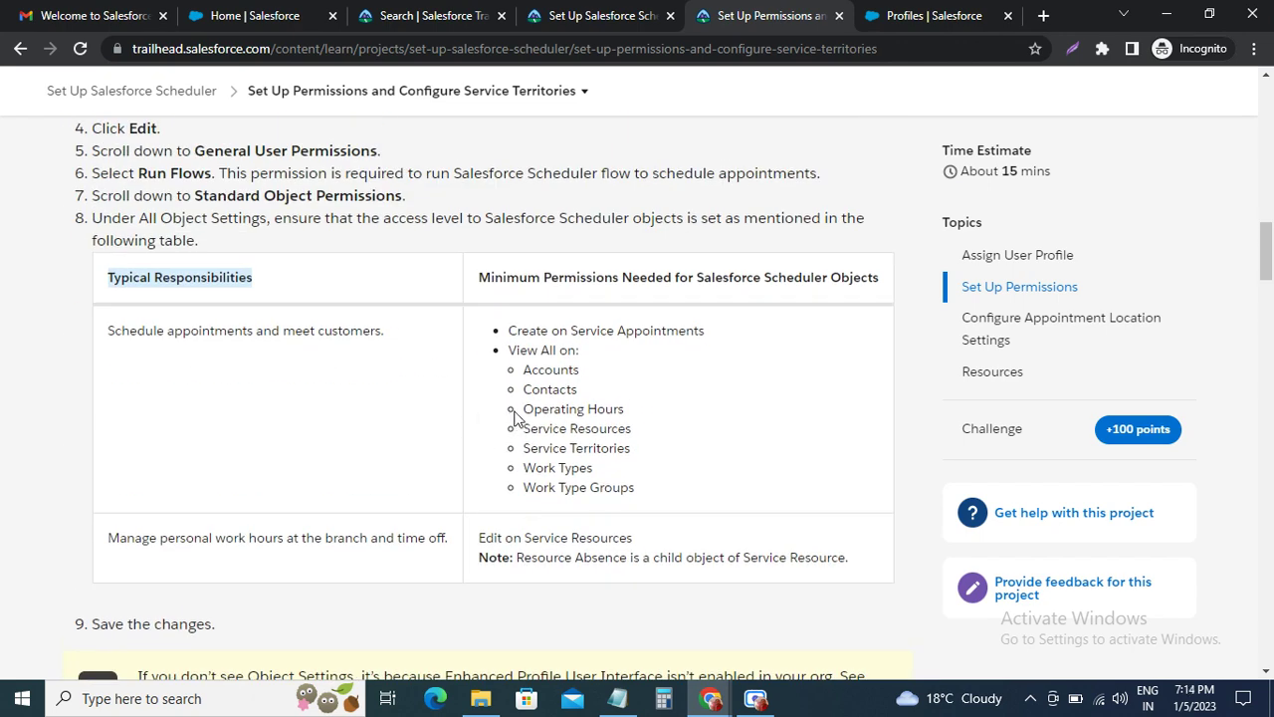
scroll(500, 418, down, 2)
scroll(498, 423, down, 2)
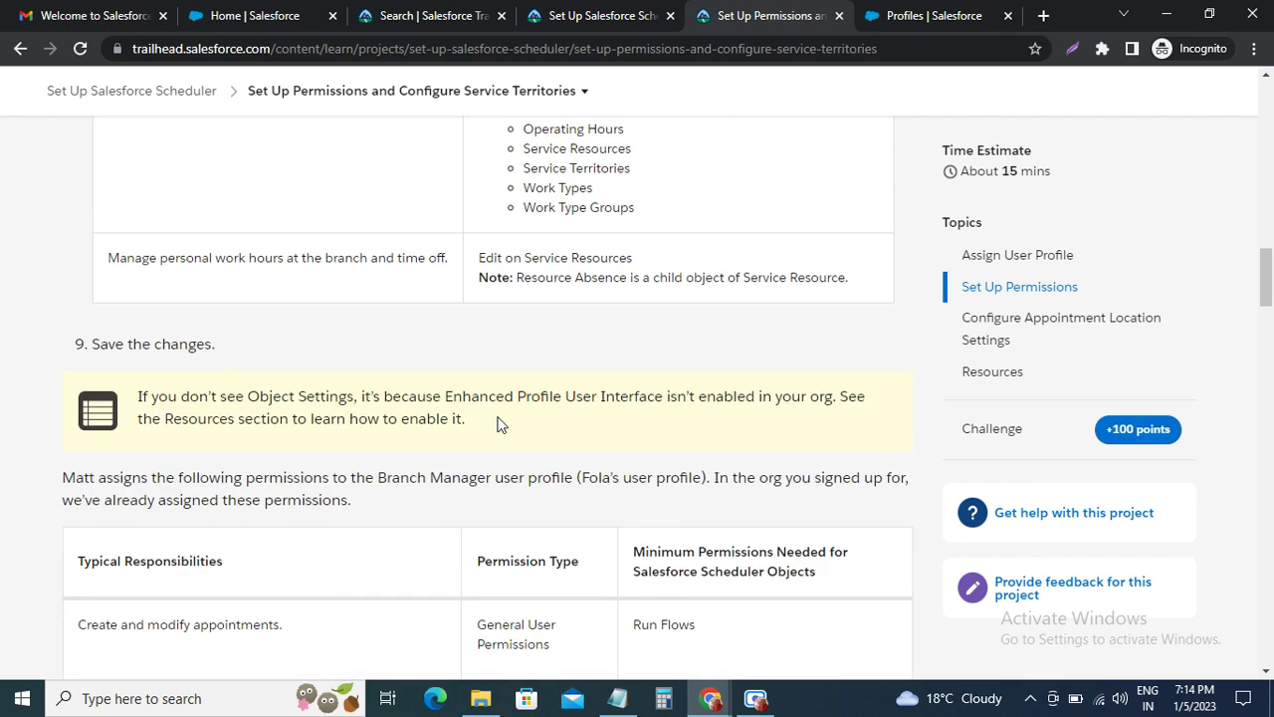
scroll(500, 423, up, 3)
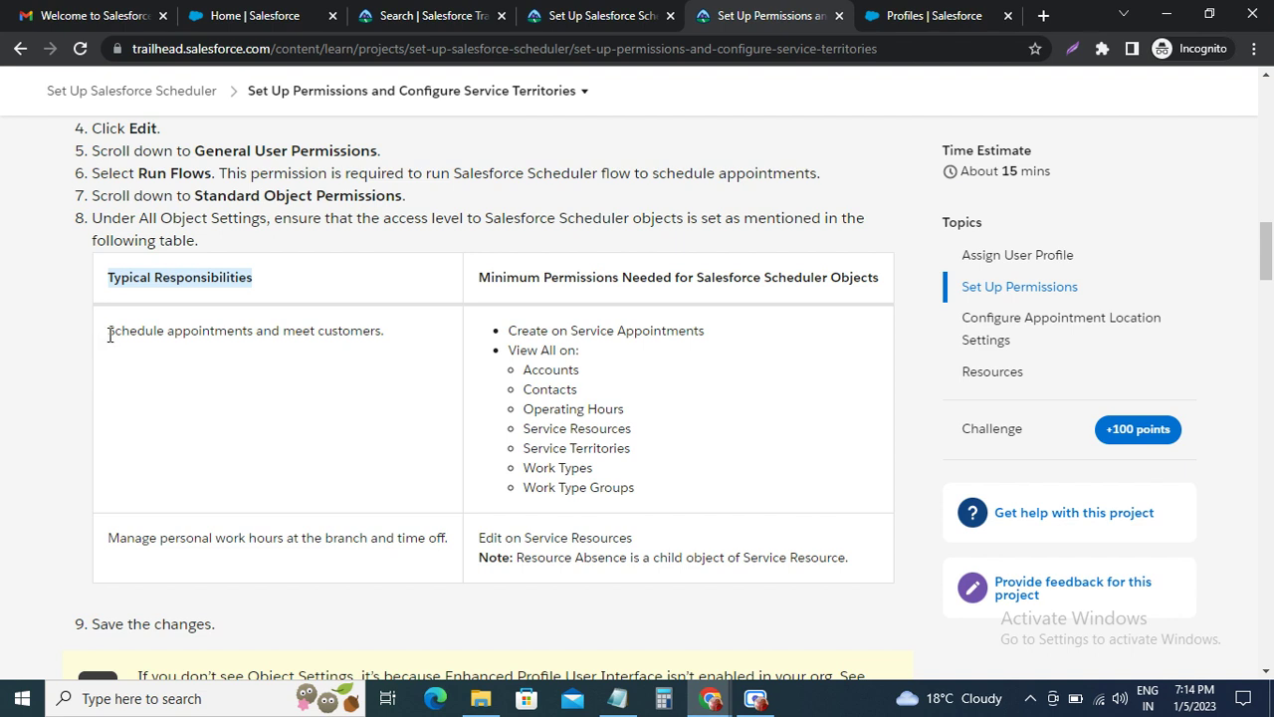
Copy "Schedule appointments" from the Trailhead permission table and search the Financial Advisor profile's edit page for it.
drag(110, 334, 256, 333)
key(ctrl+c)
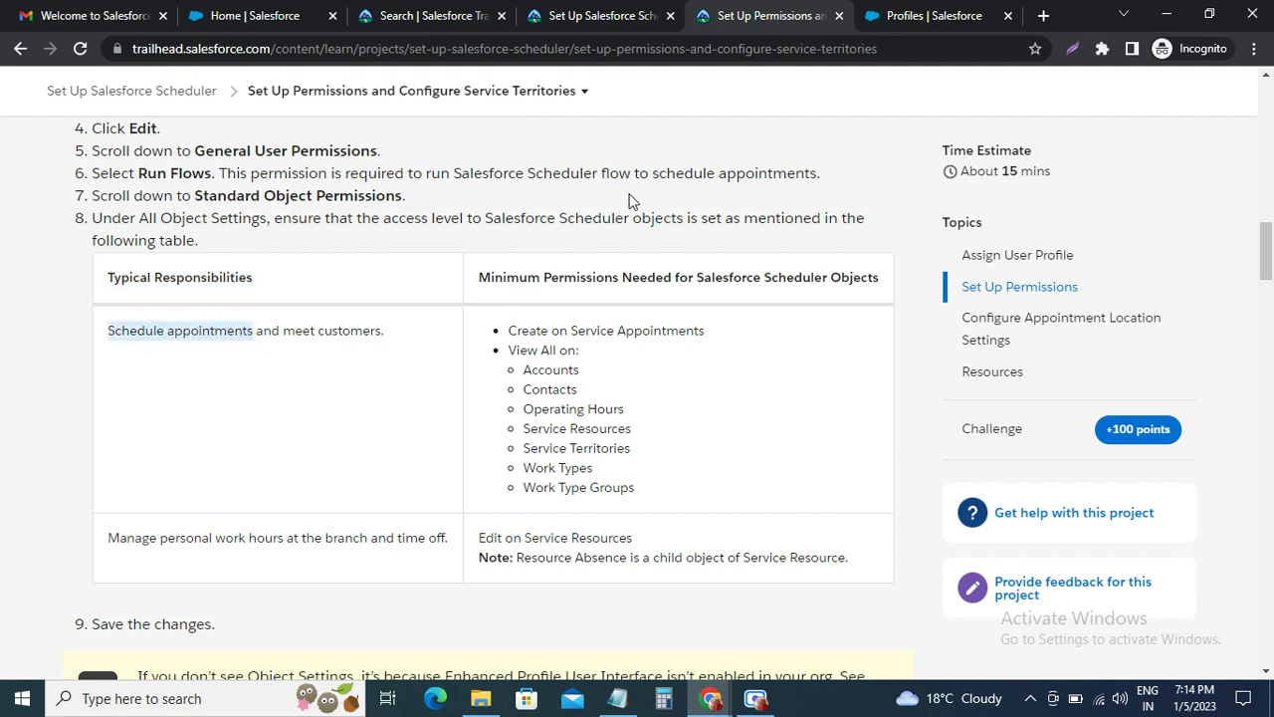
click(906, 15)
scroll(383, 418, down, 3)
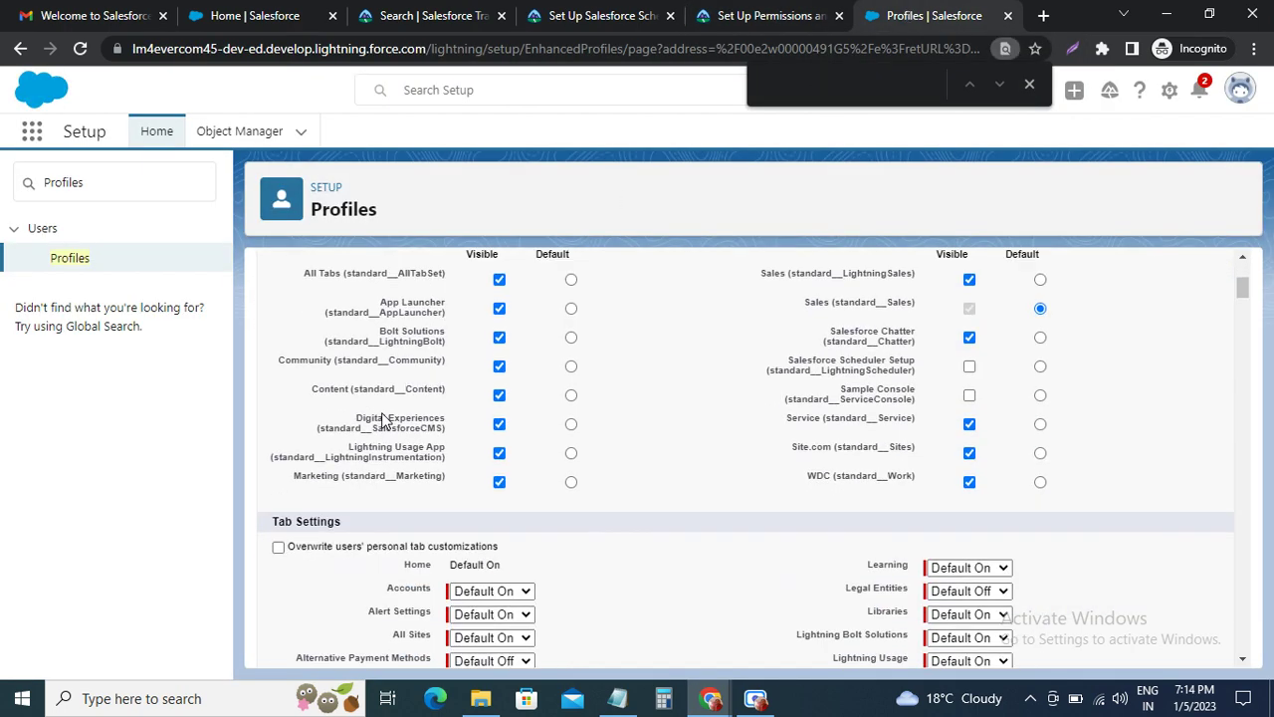
key(ctrl+v)
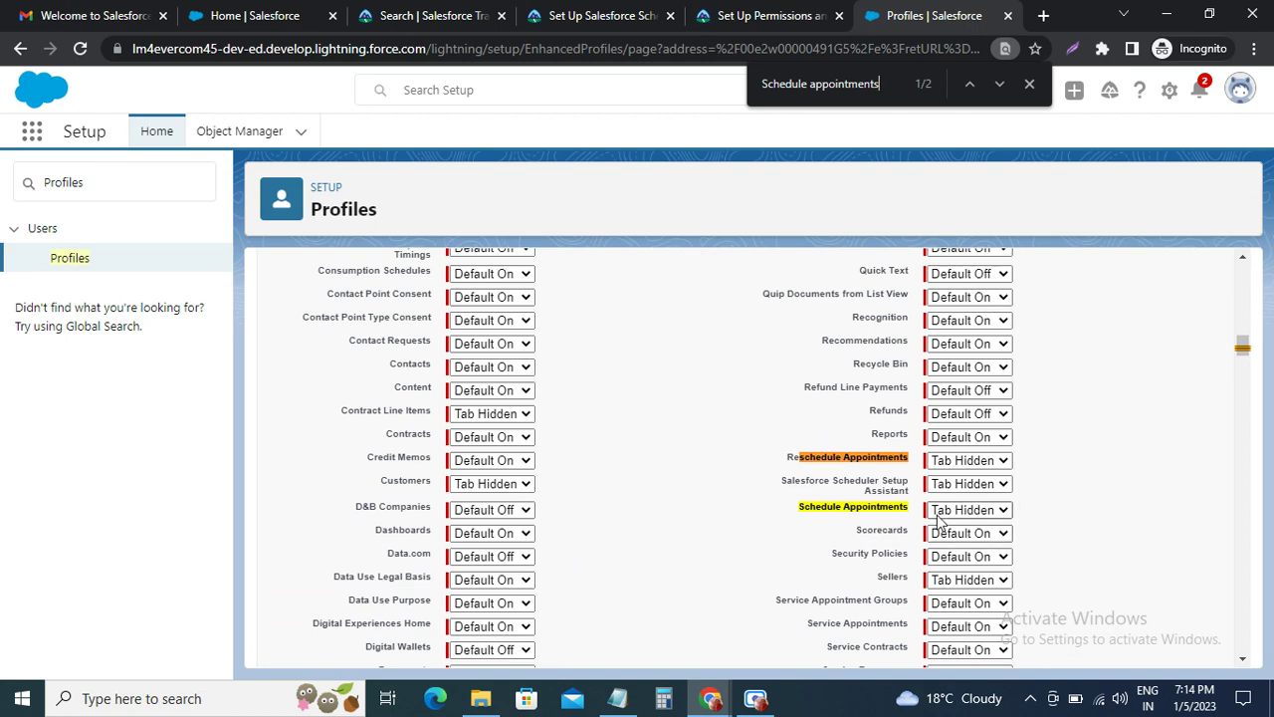
scroll(935, 517, down, 1)
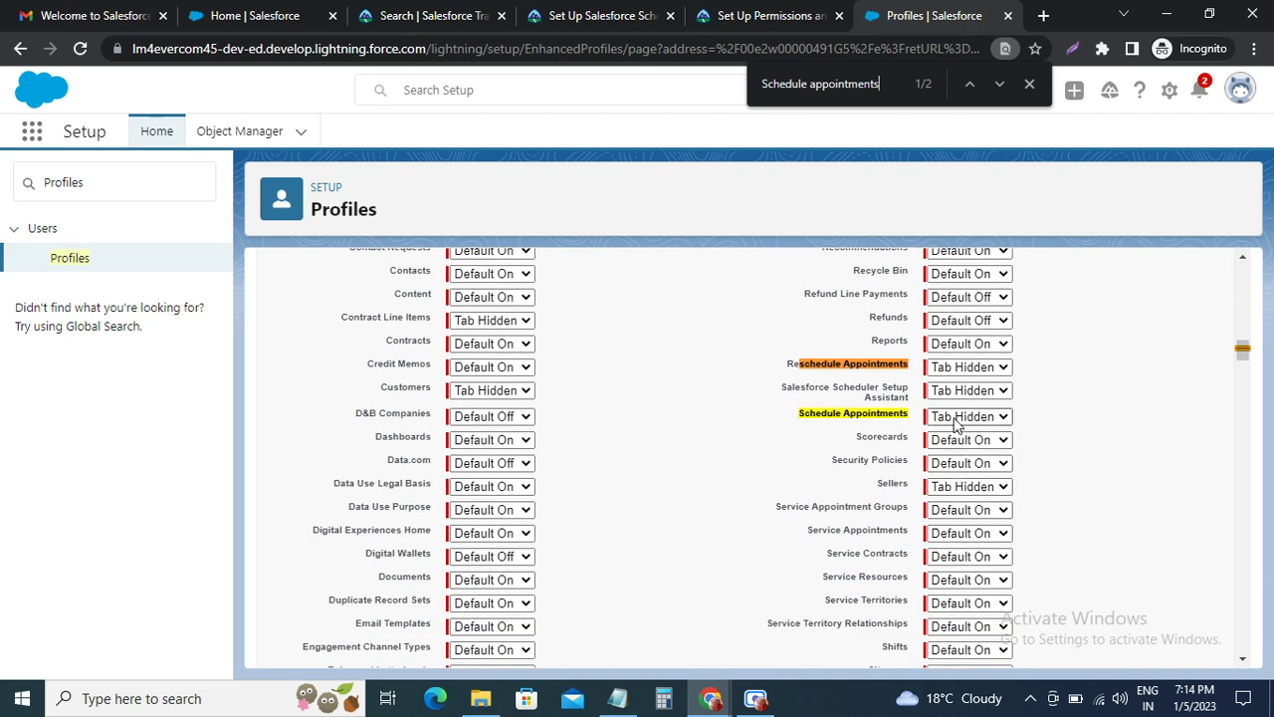
Examine the Financial Advisor profile's tab settings, general user permissions and standard object permissions against the Trailhead requirements.
click(771, 16)
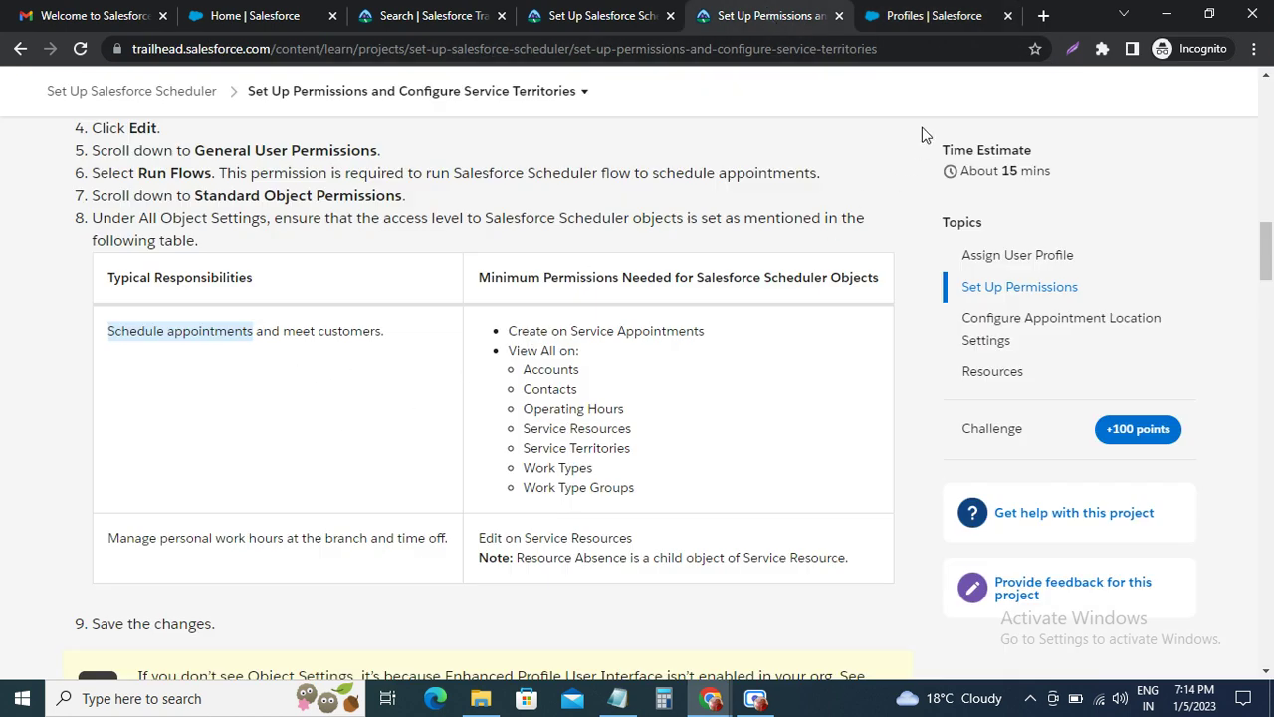
click(934, 16)
scroll(393, 523, up, 2)
scroll(393, 524, down, 10)
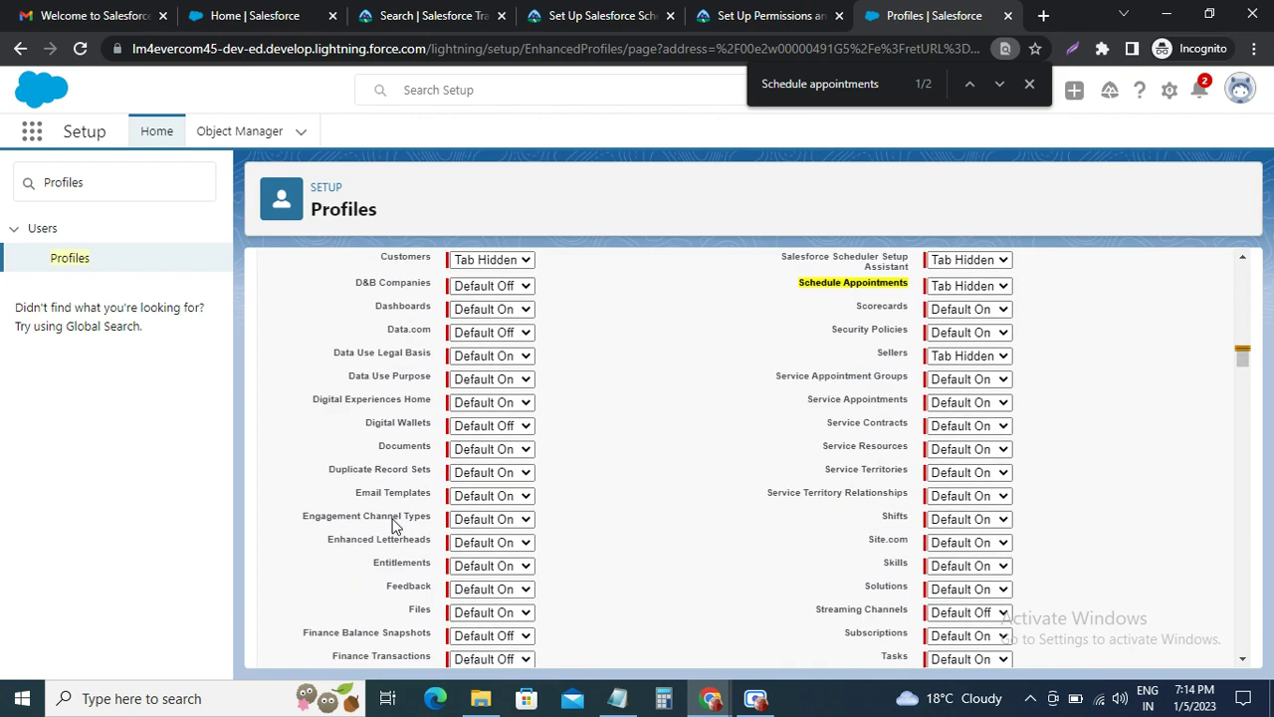
scroll(395, 531, down, 15)
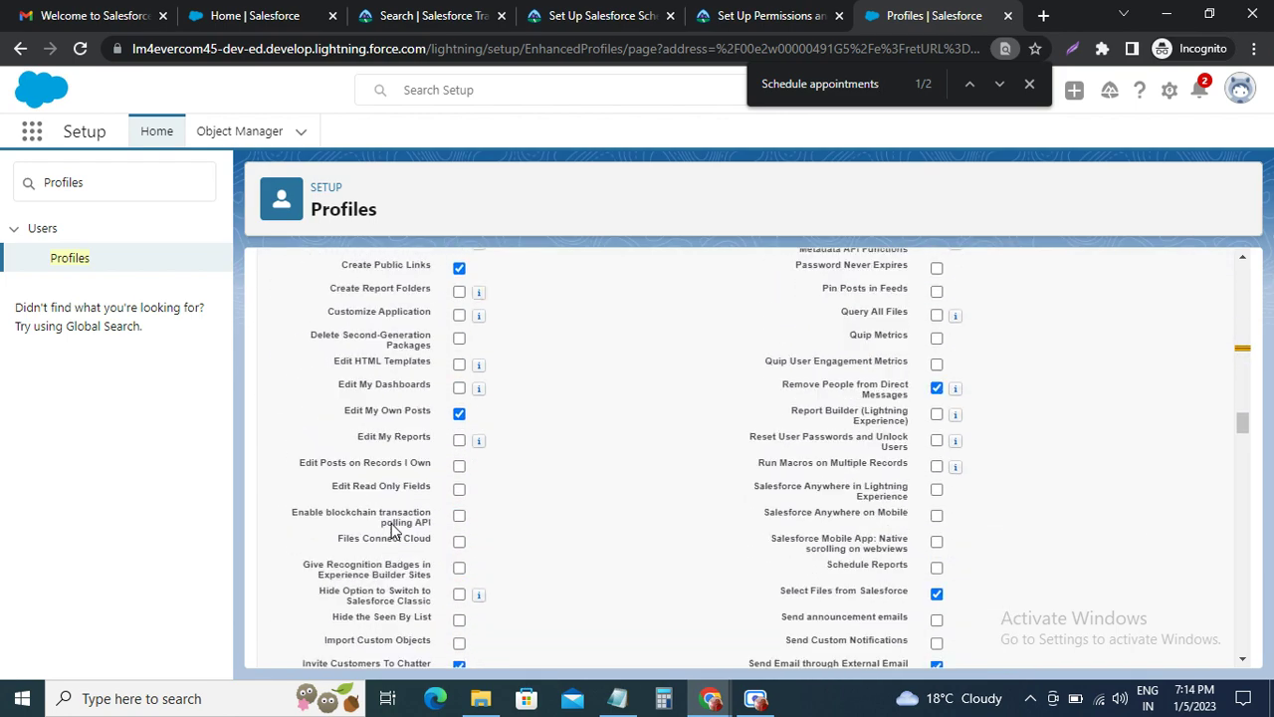
scroll(391, 527, up, 3)
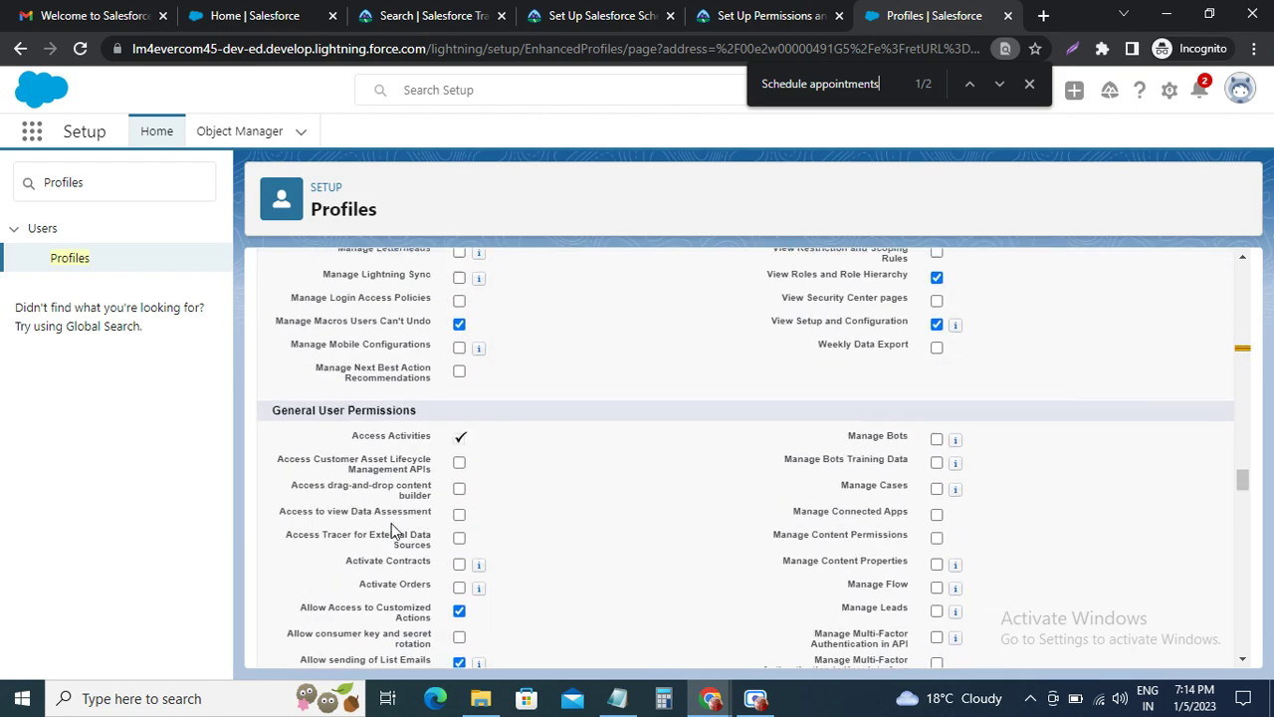
scroll(391, 527, down, 15)
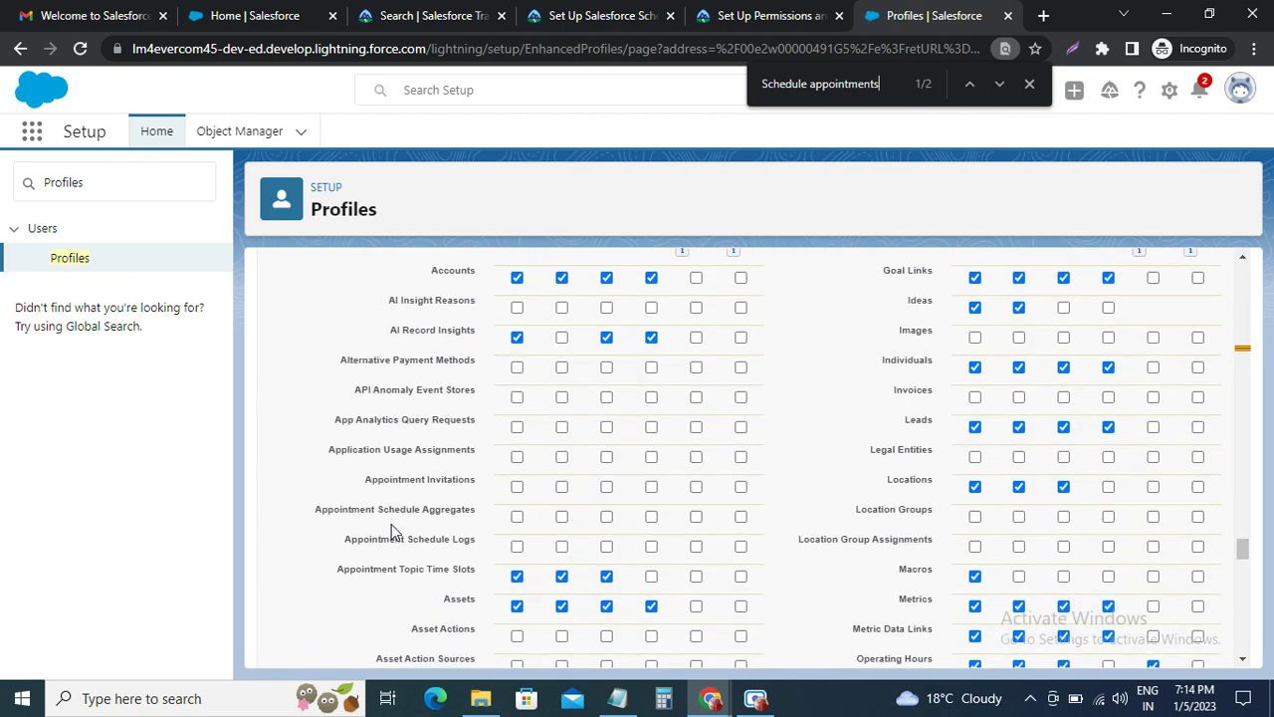
scroll(391, 530, down, 10)
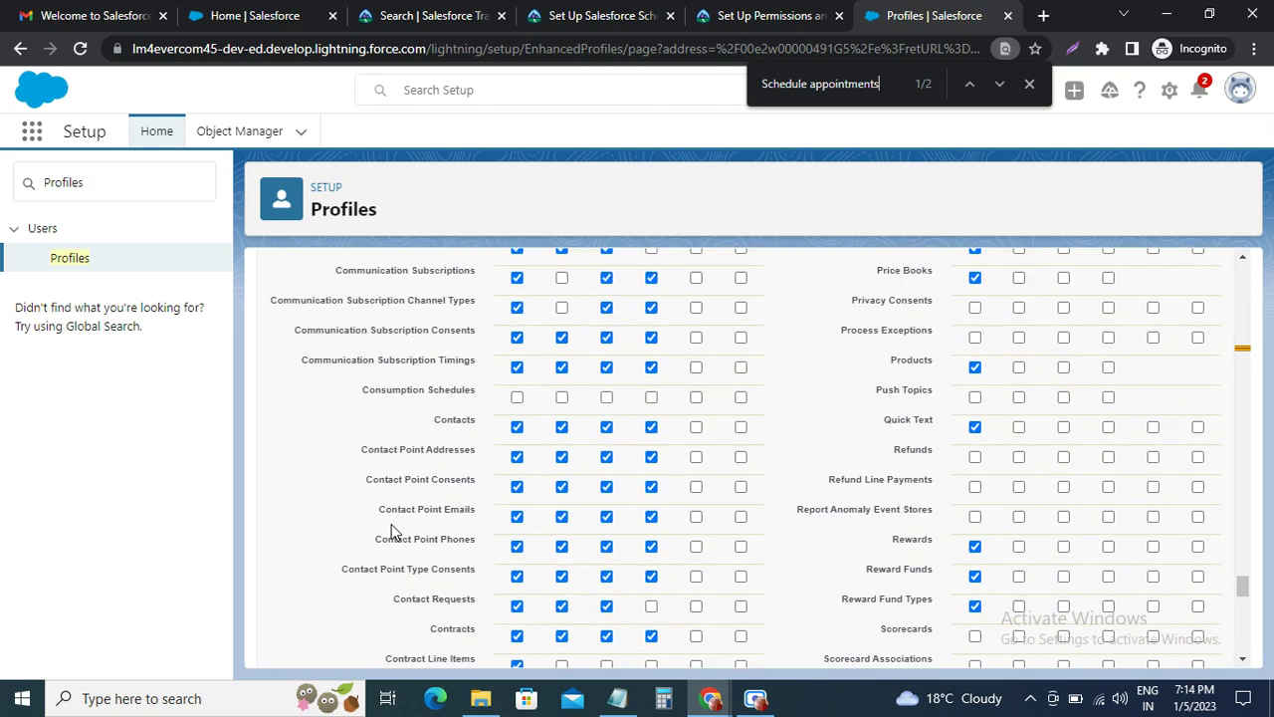
scroll(392, 530, down, 12)
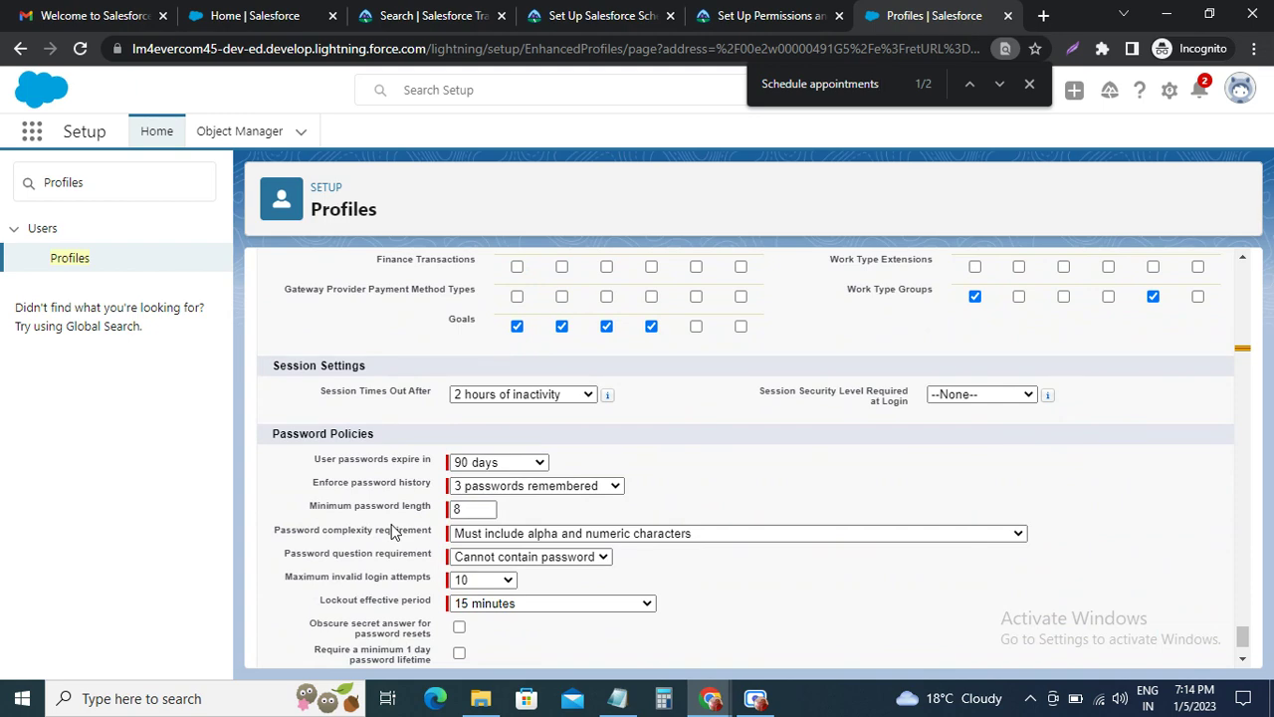
scroll(391, 530, up, 12)
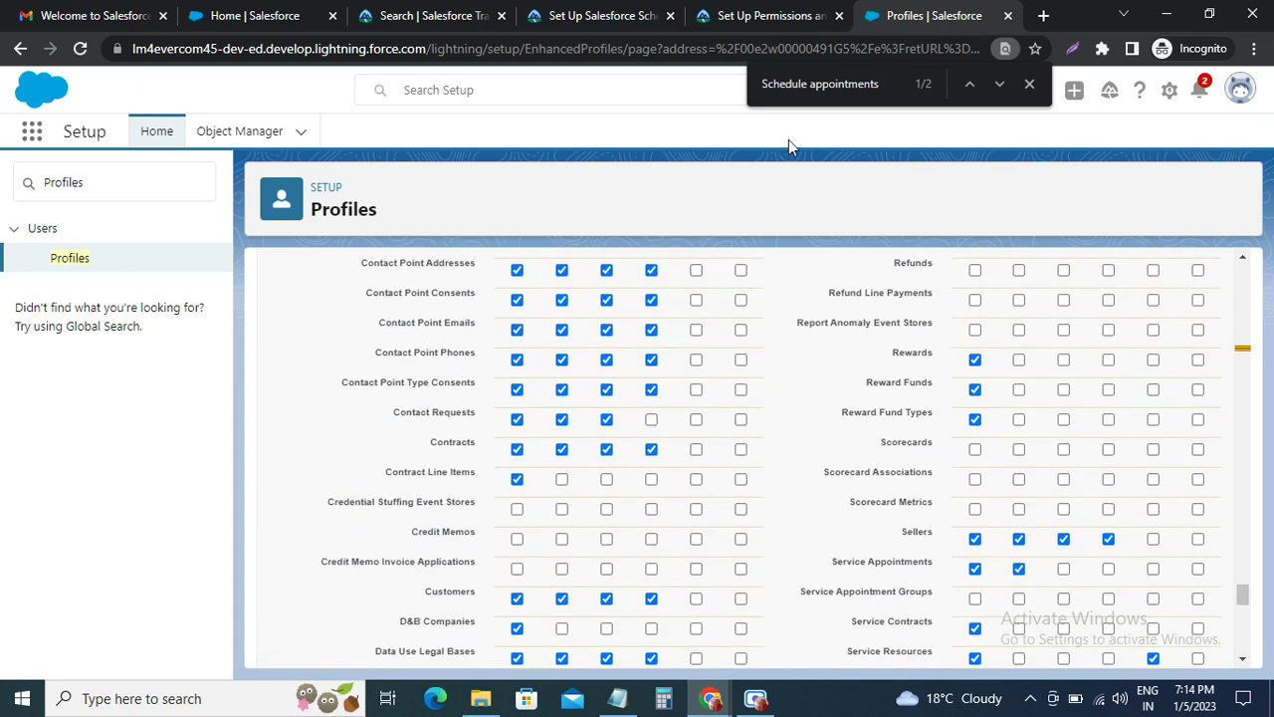
Recheck the Trailhead minimum permissions for scheduling appointments and save the Financial Advisor profile.
click(763, 16)
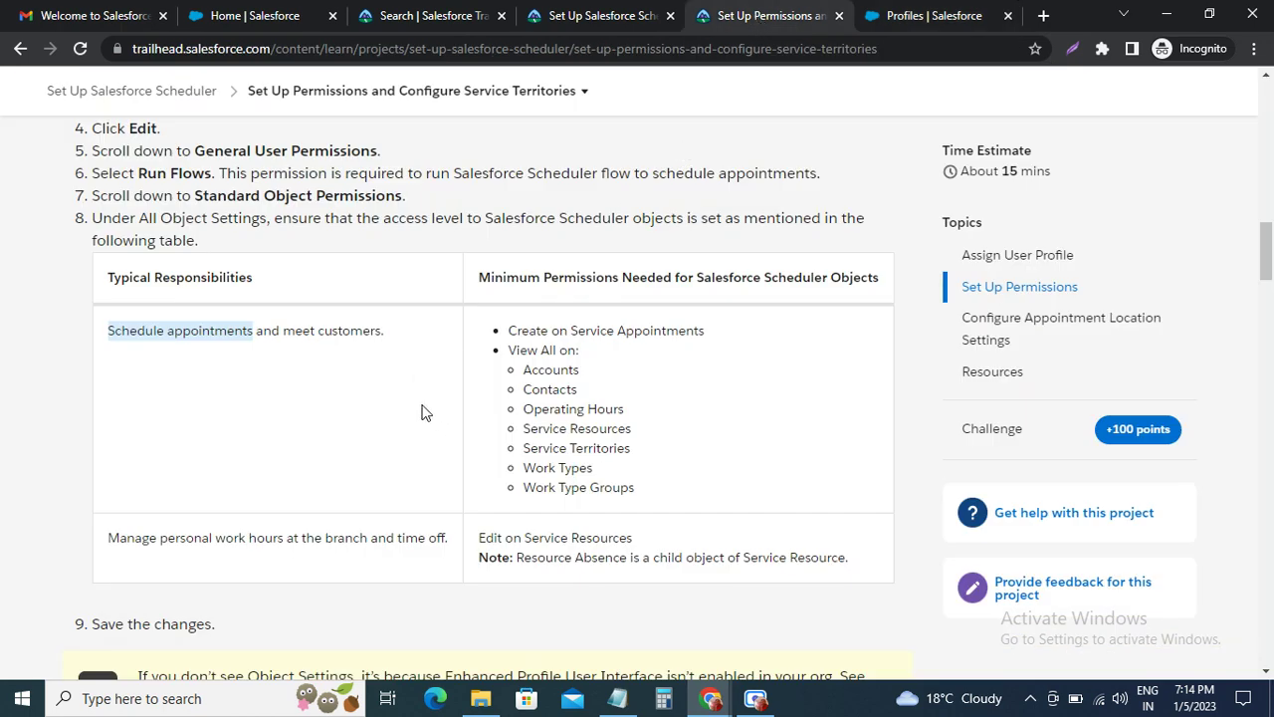
scroll(407, 454, down, 1)
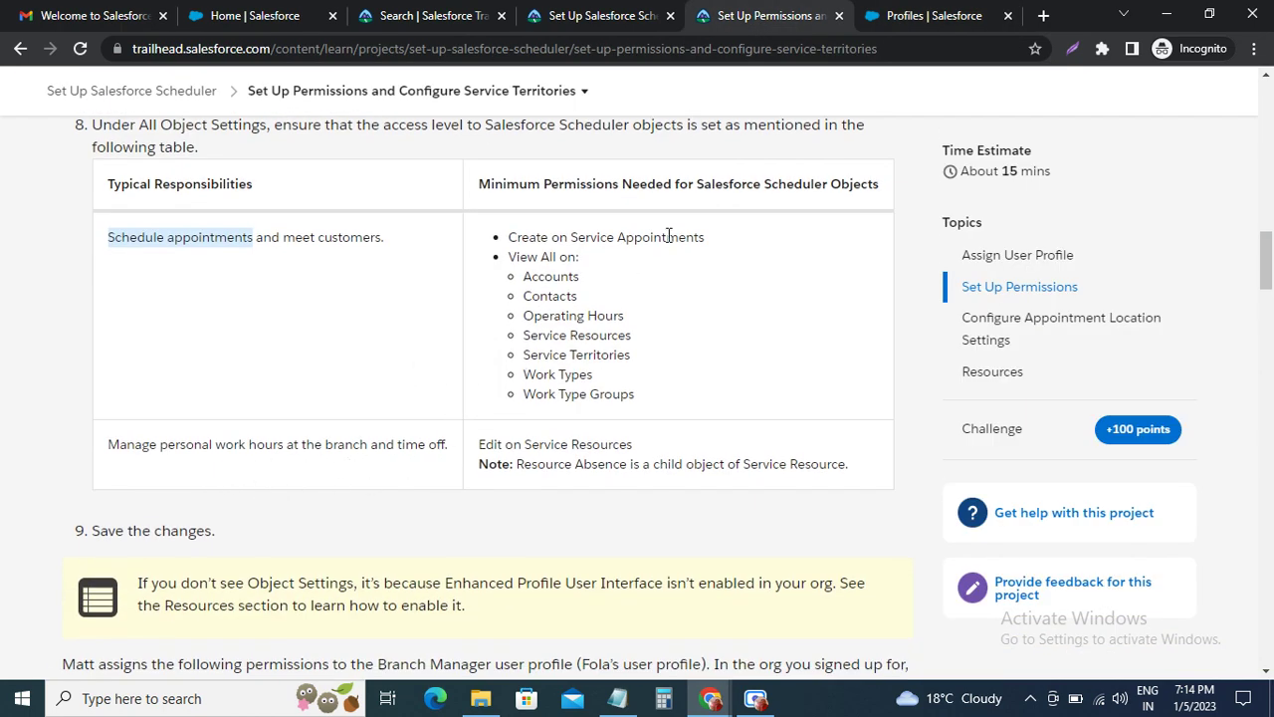
click(919, 12)
scroll(485, 387, down, 15)
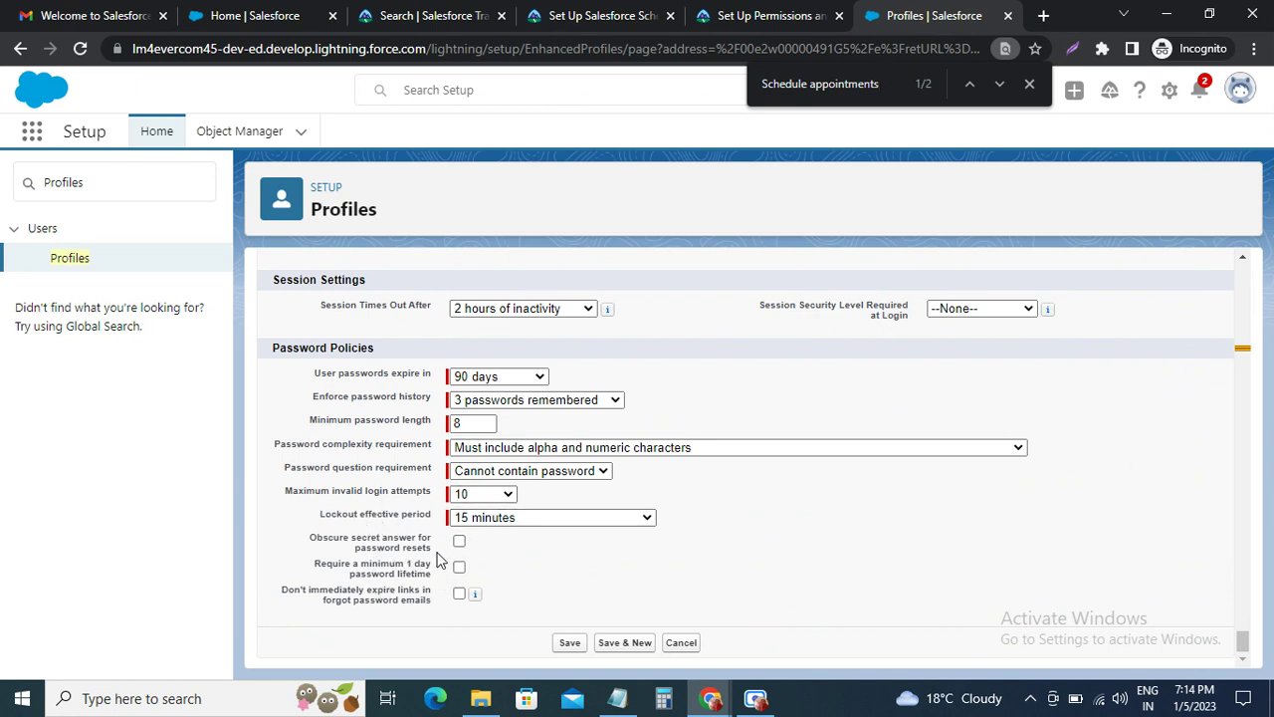
click(566, 643)
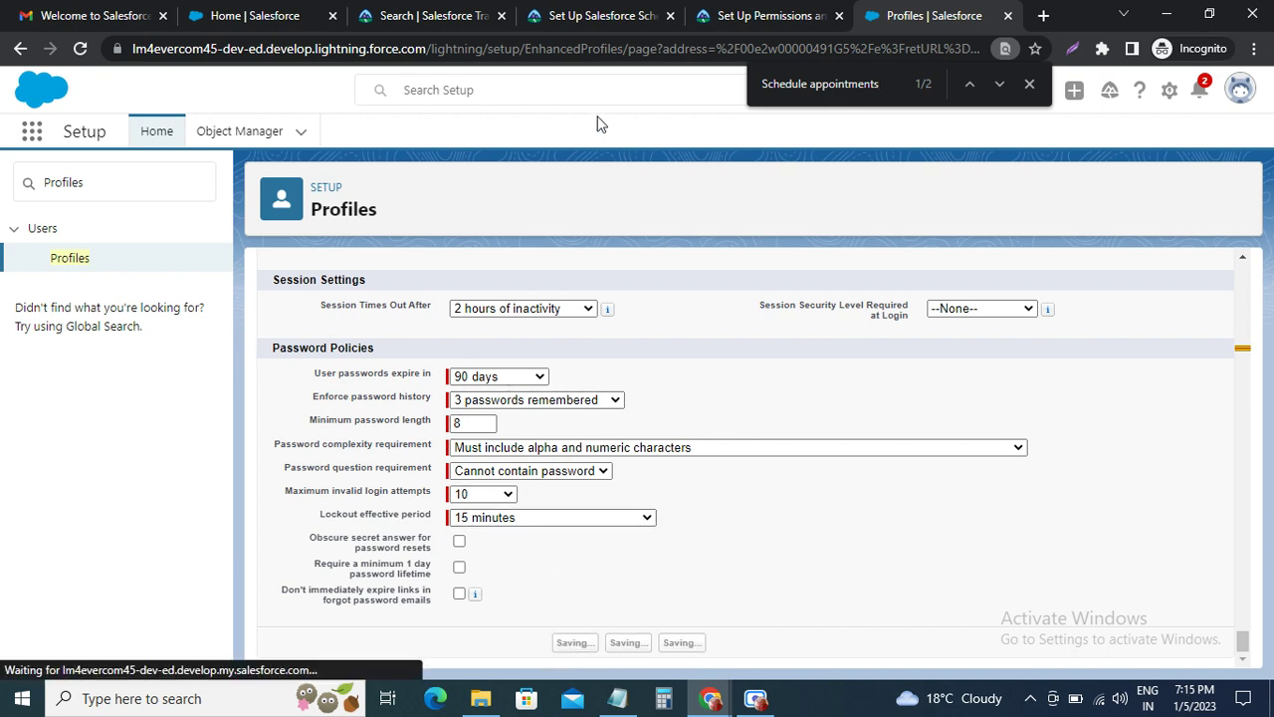
Read the Trailhead sections on Branch Manager and administrator permissions, and the instructions for creating a service territory.
click(771, 15)
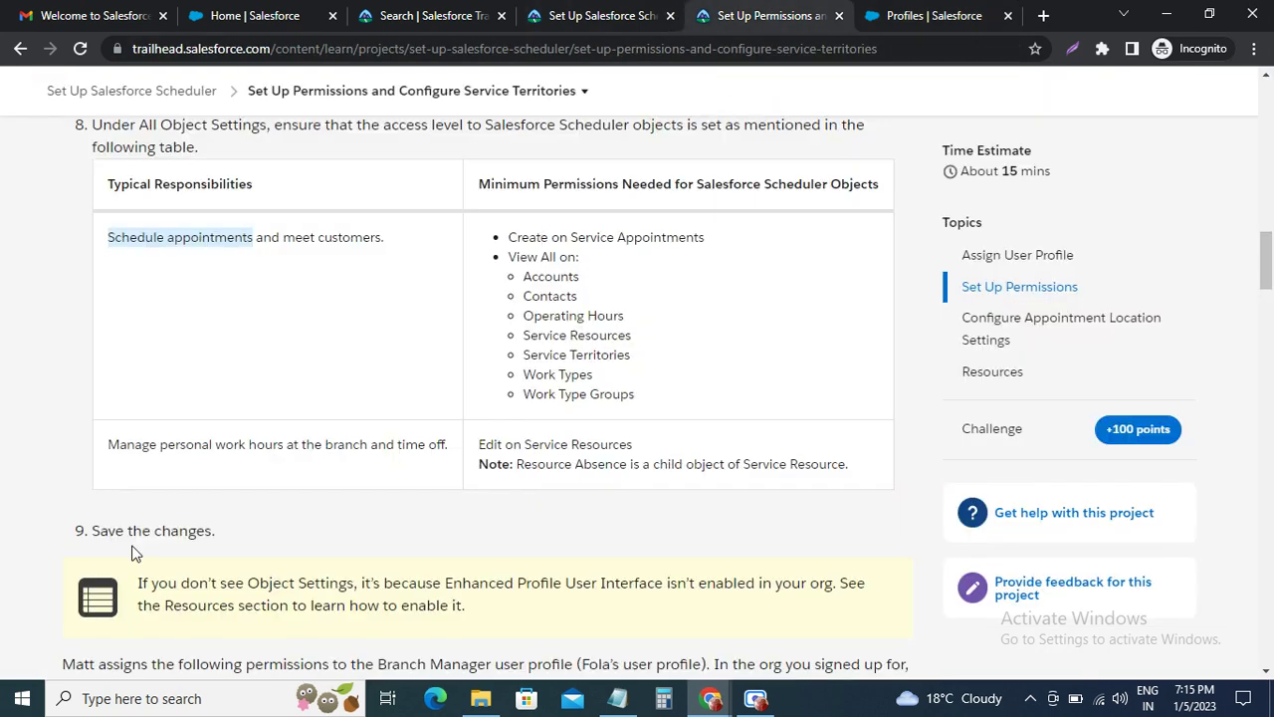
scroll(136, 554, down, 4)
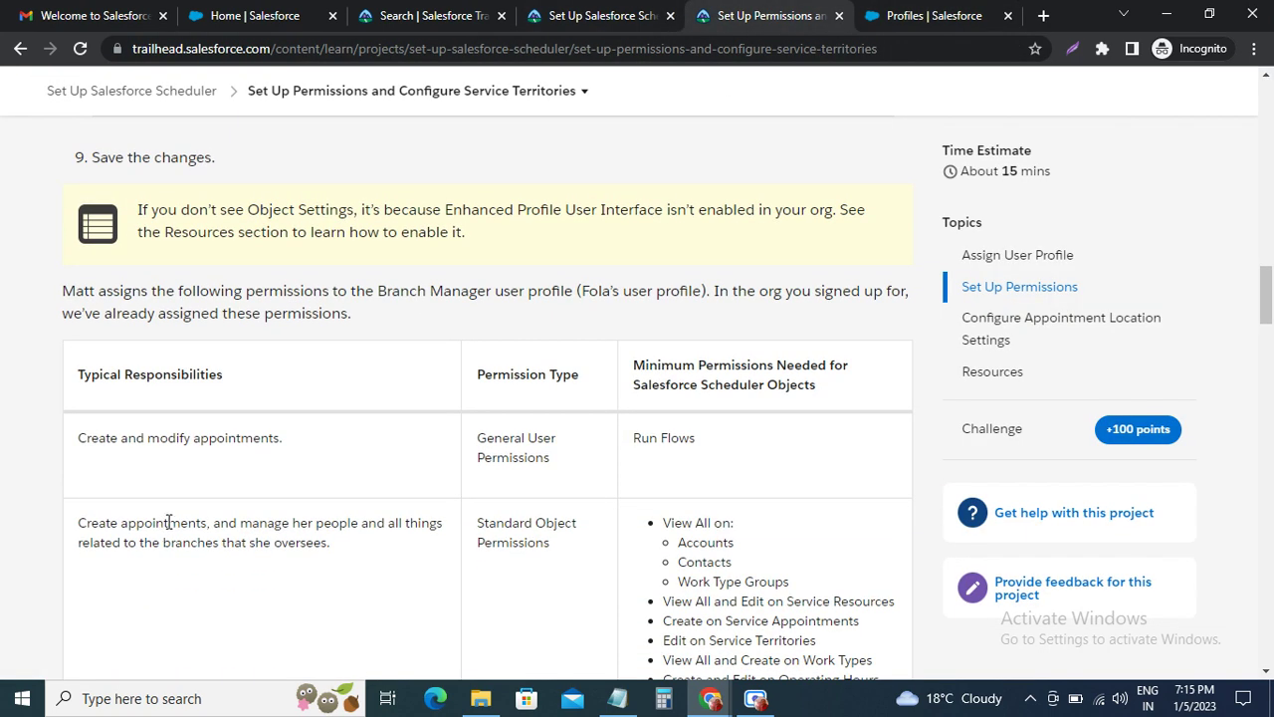
scroll(184, 516, down, 1)
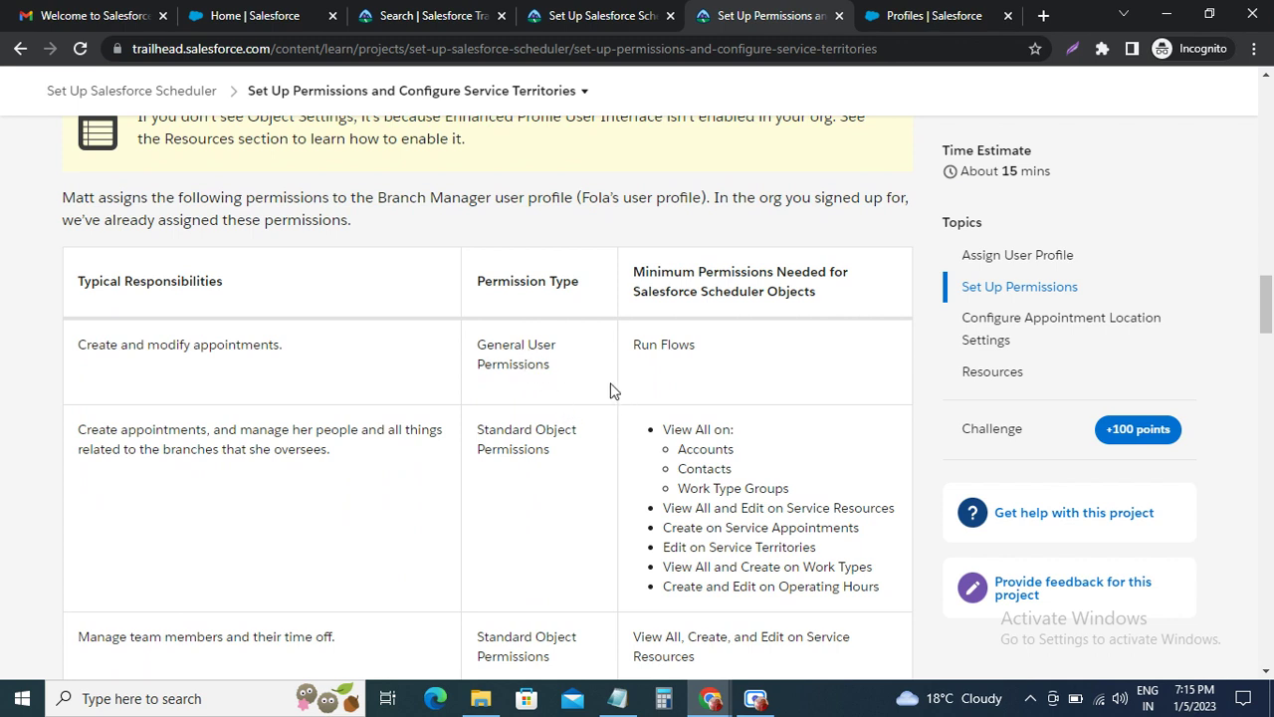
scroll(235, 269, up, 1)
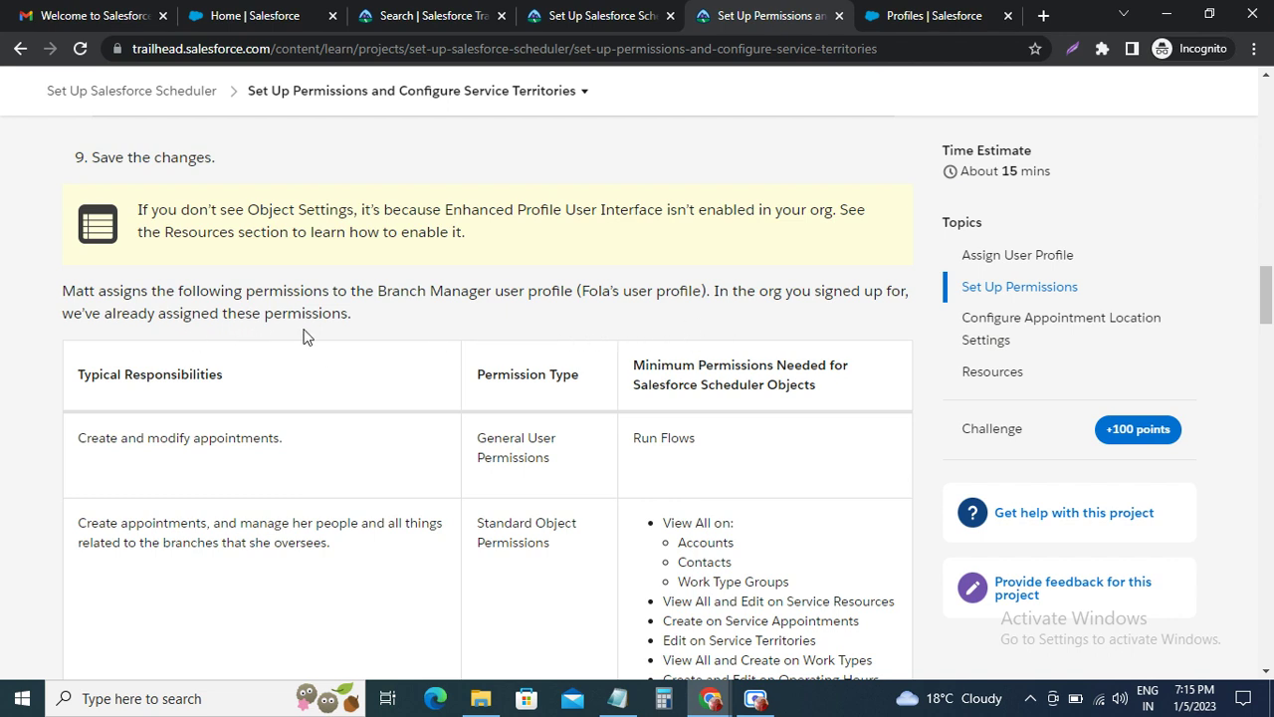
scroll(388, 340, down, 5)
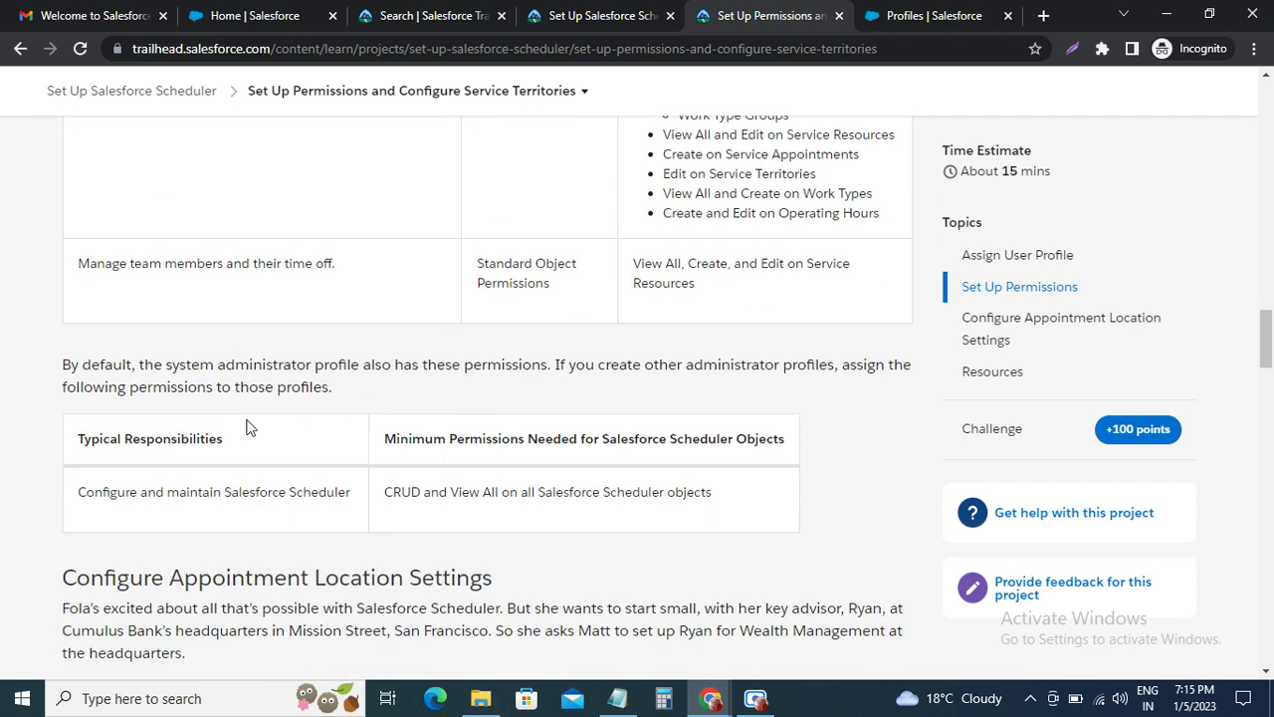
scroll(204, 438, down, 5)
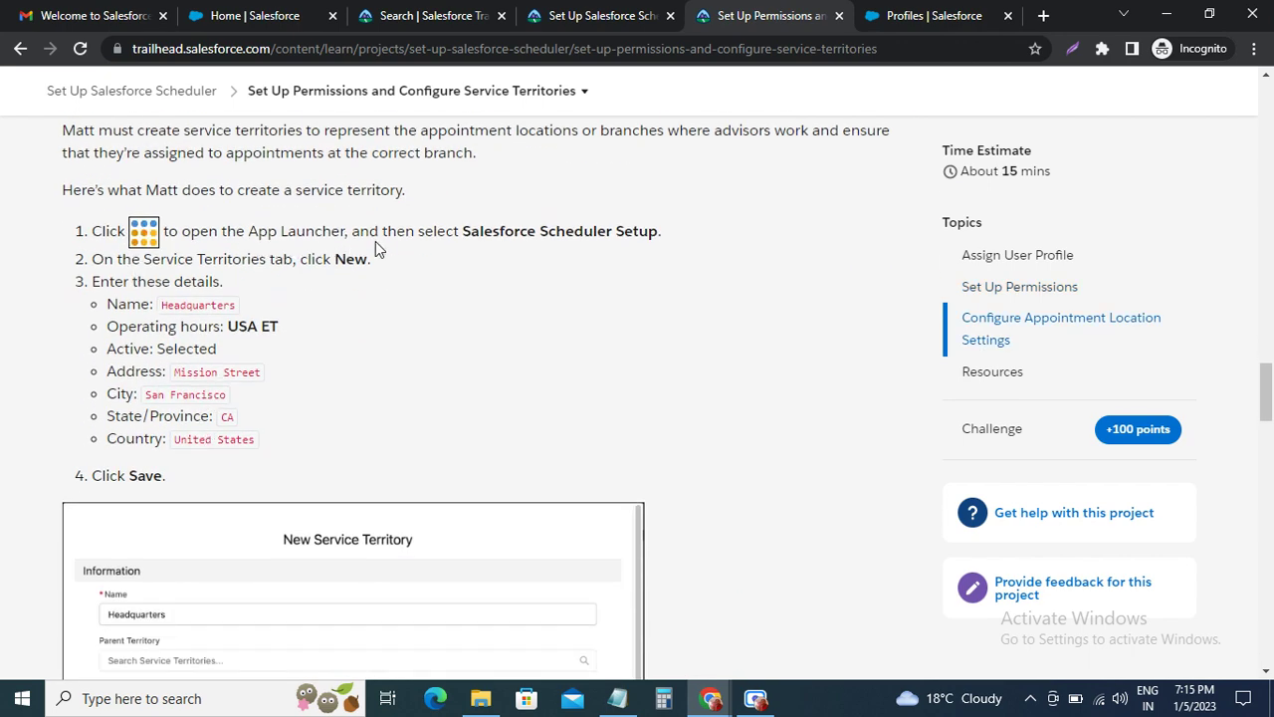
Open the Salesforce Scheduler Setup app in the org and check the Trailhead instructions for creating a service territory.
click(927, 12)
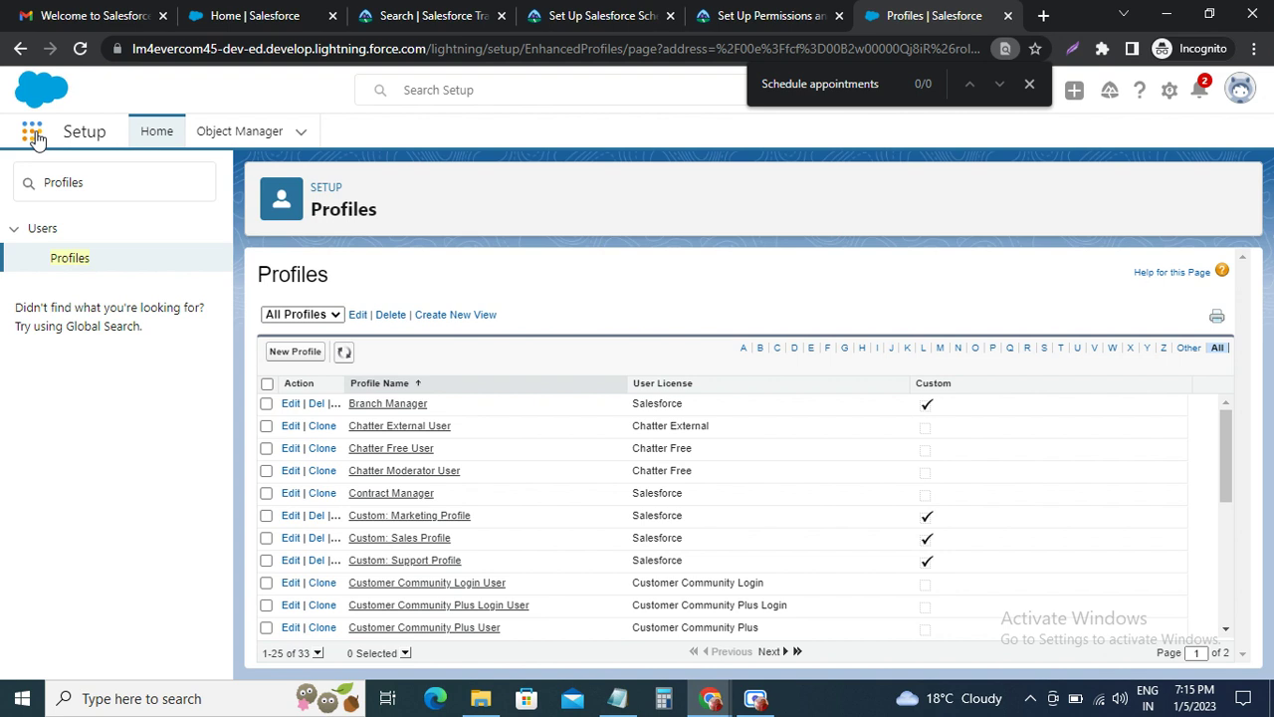
click(33, 133)
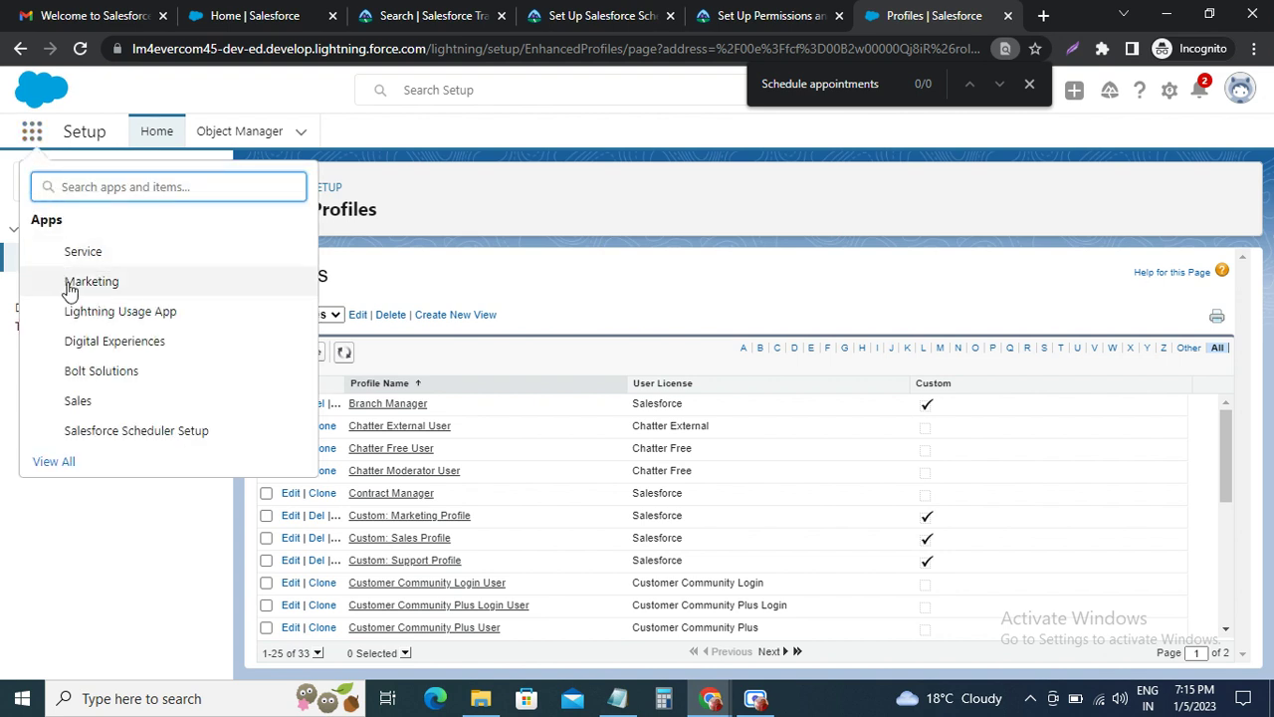
click(121, 438)
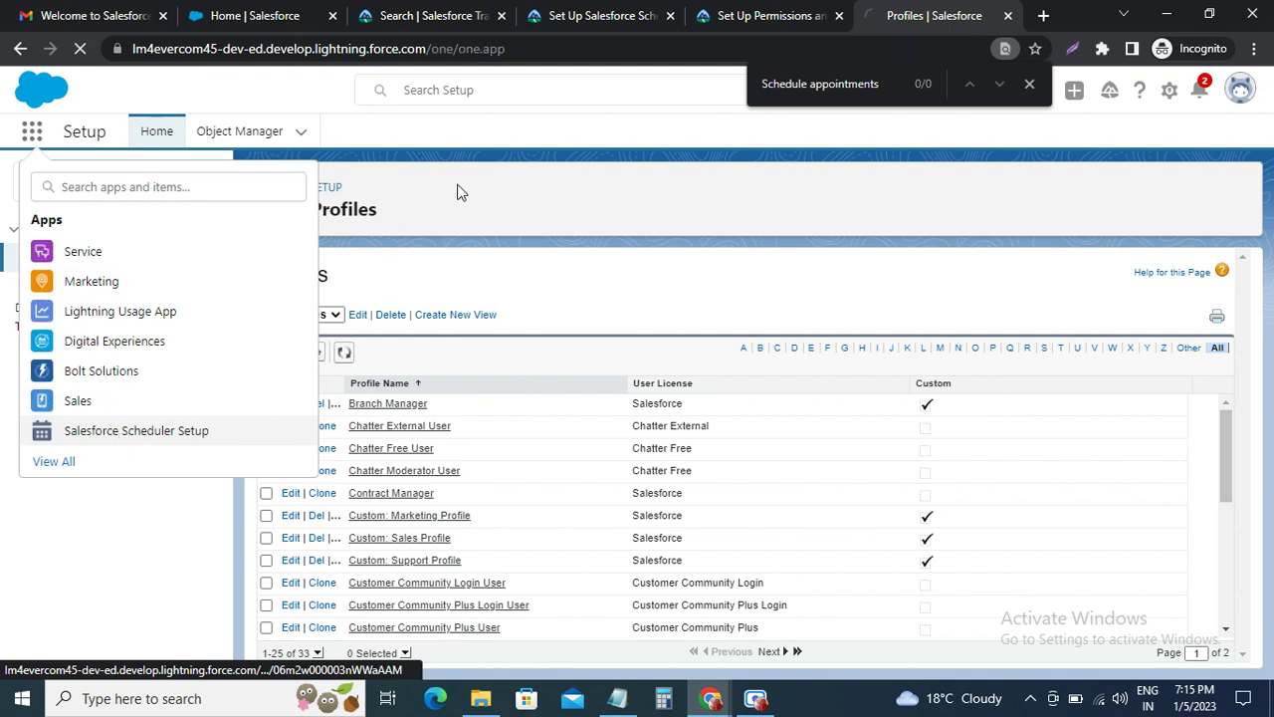
click(768, 15)
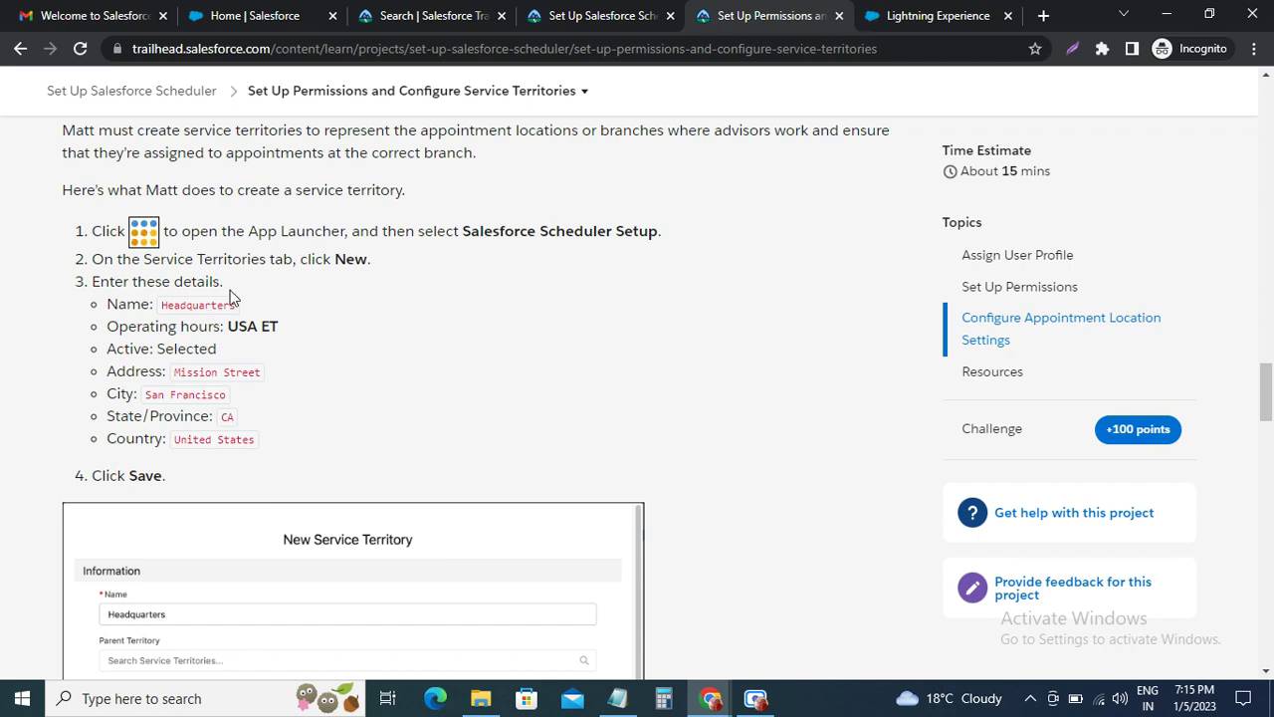
click(947, 16)
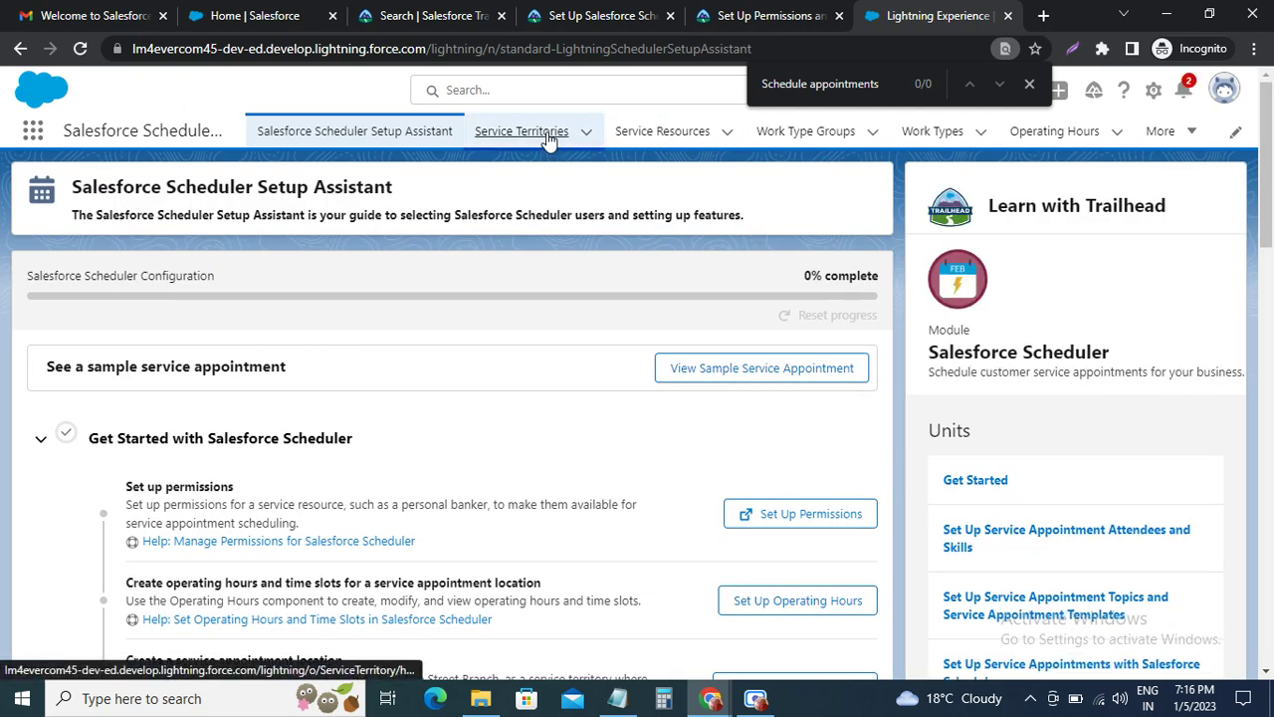
Start a new service territory from the Service Territories list and name it Headquarters.
click(548, 137)
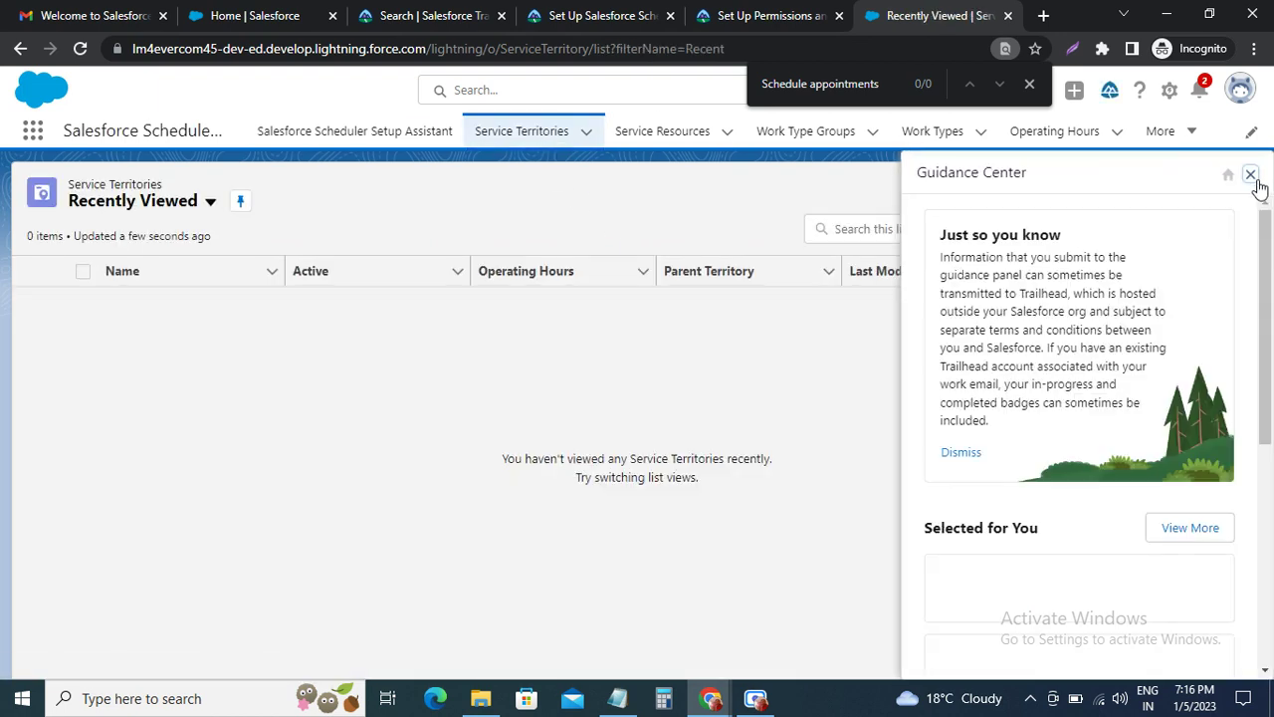
click(1256, 174)
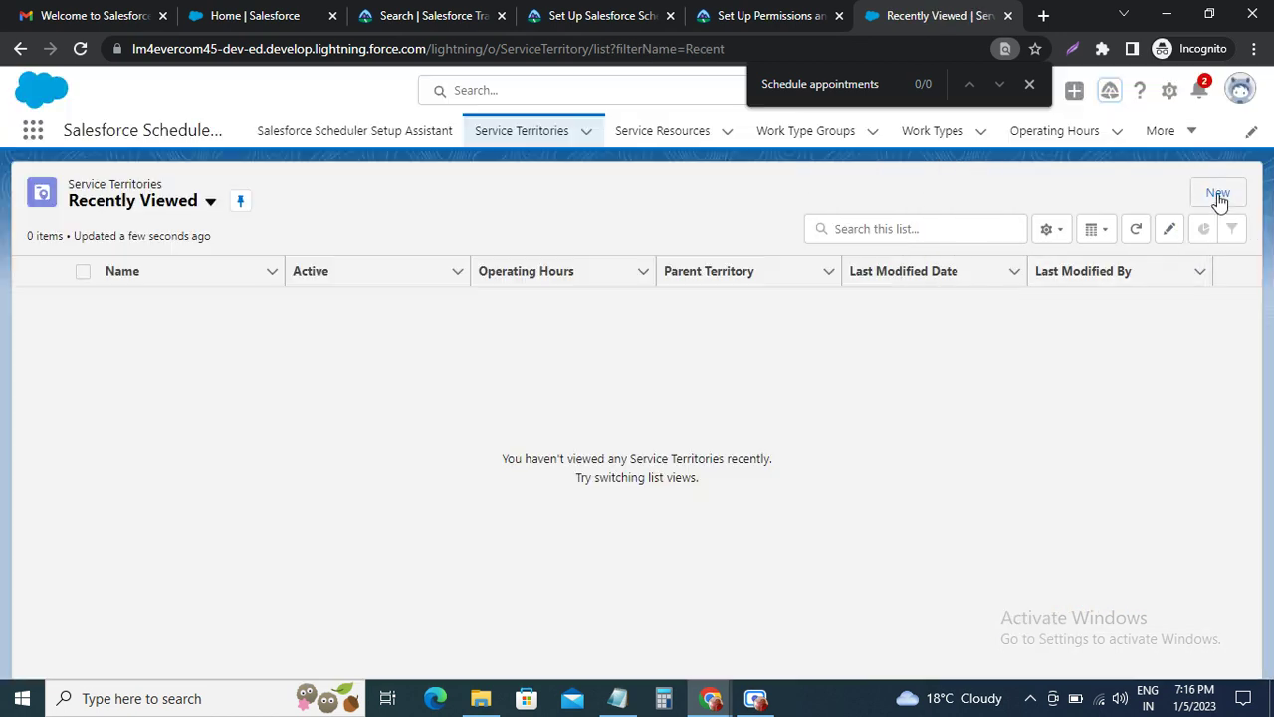
click(1217, 193)
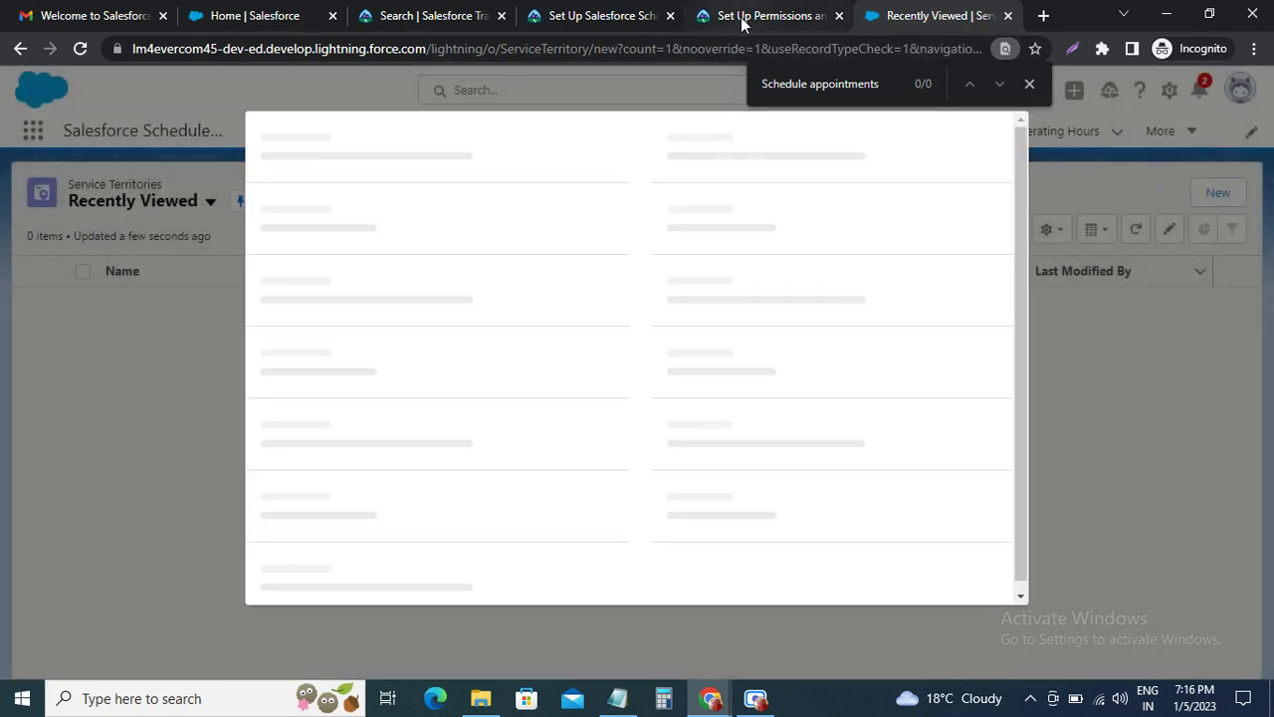
click(746, 17)
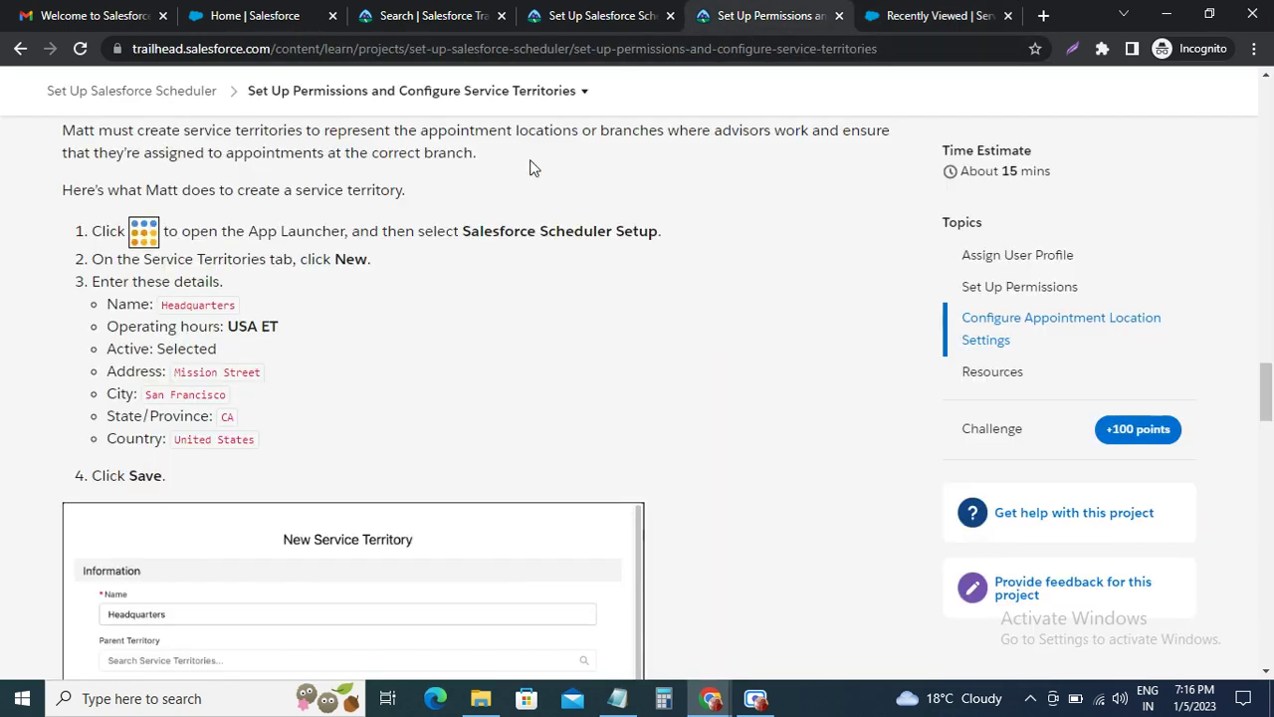
double_click(204, 308)
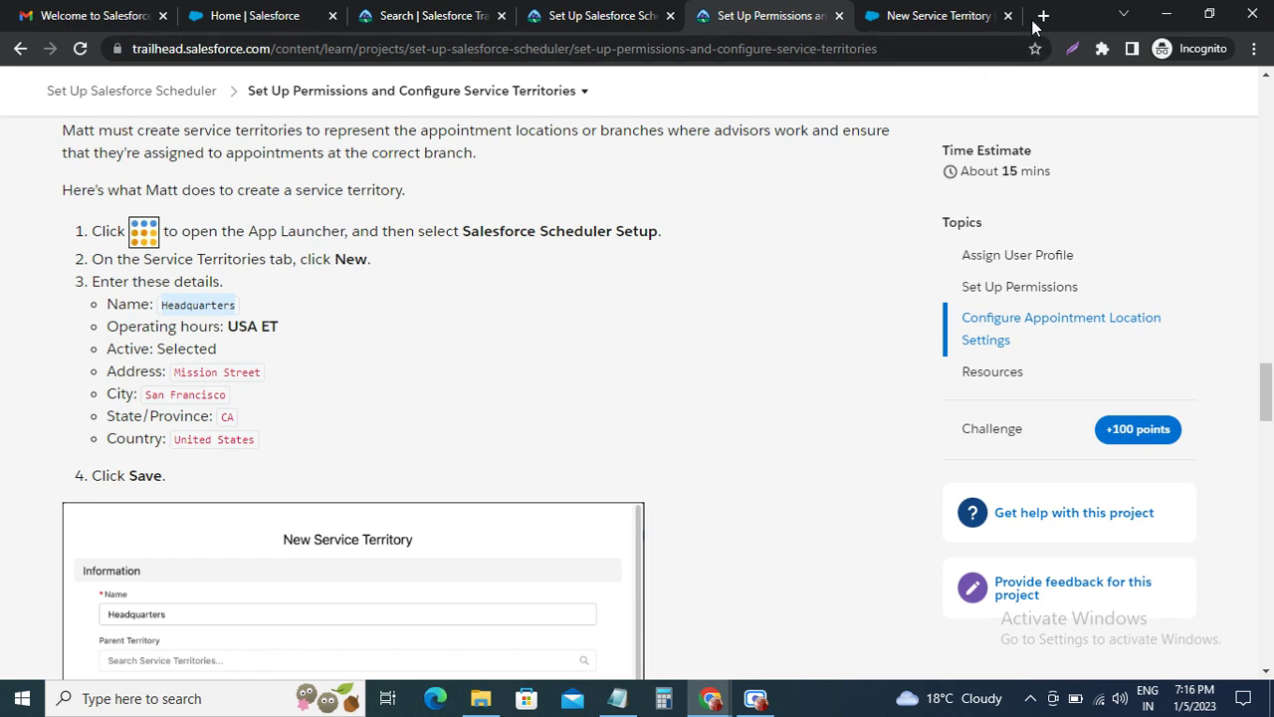
click(936, 15)
text(Headquarters)
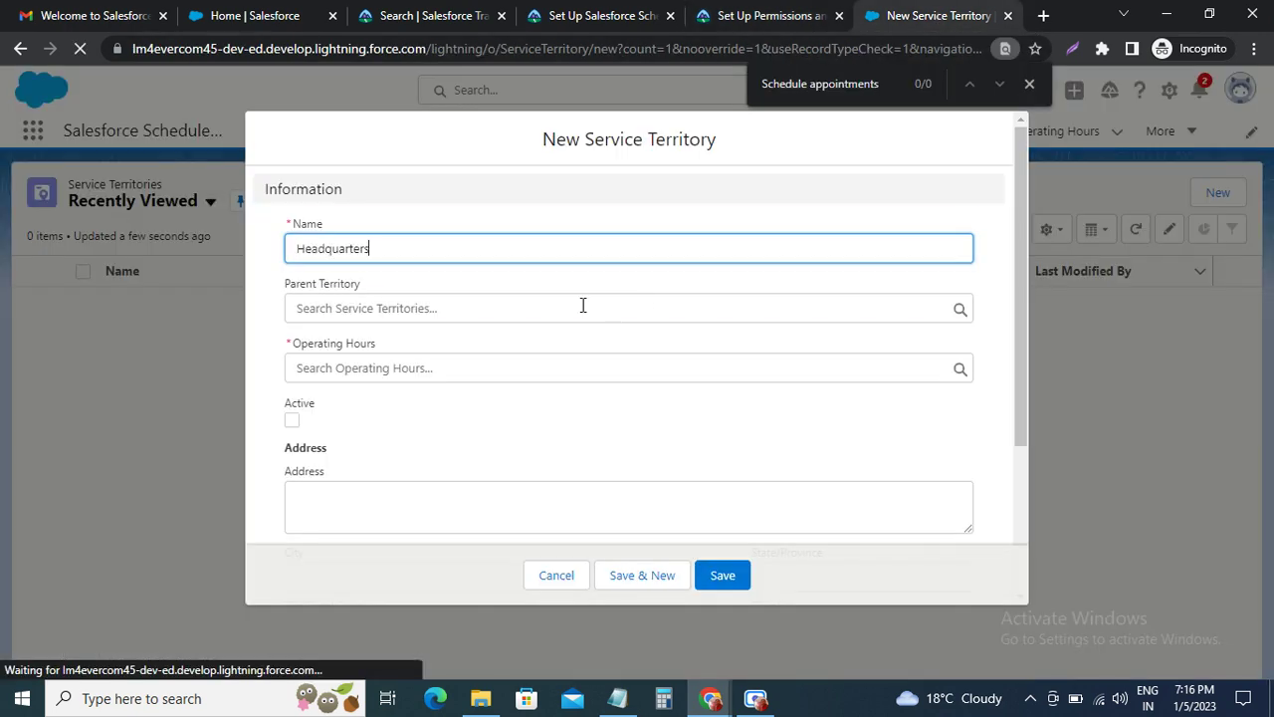
click(583, 306)
click(745, 20)
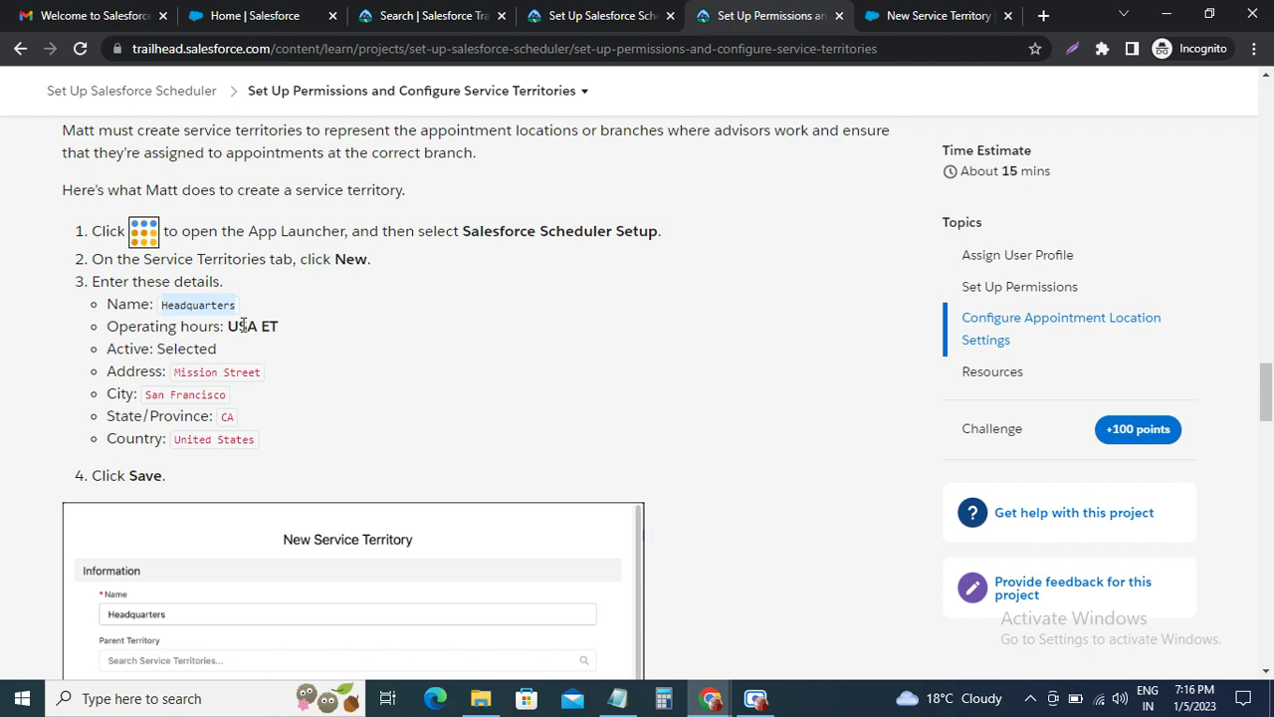
drag(231, 327, 299, 332)
key(ctrl+c)
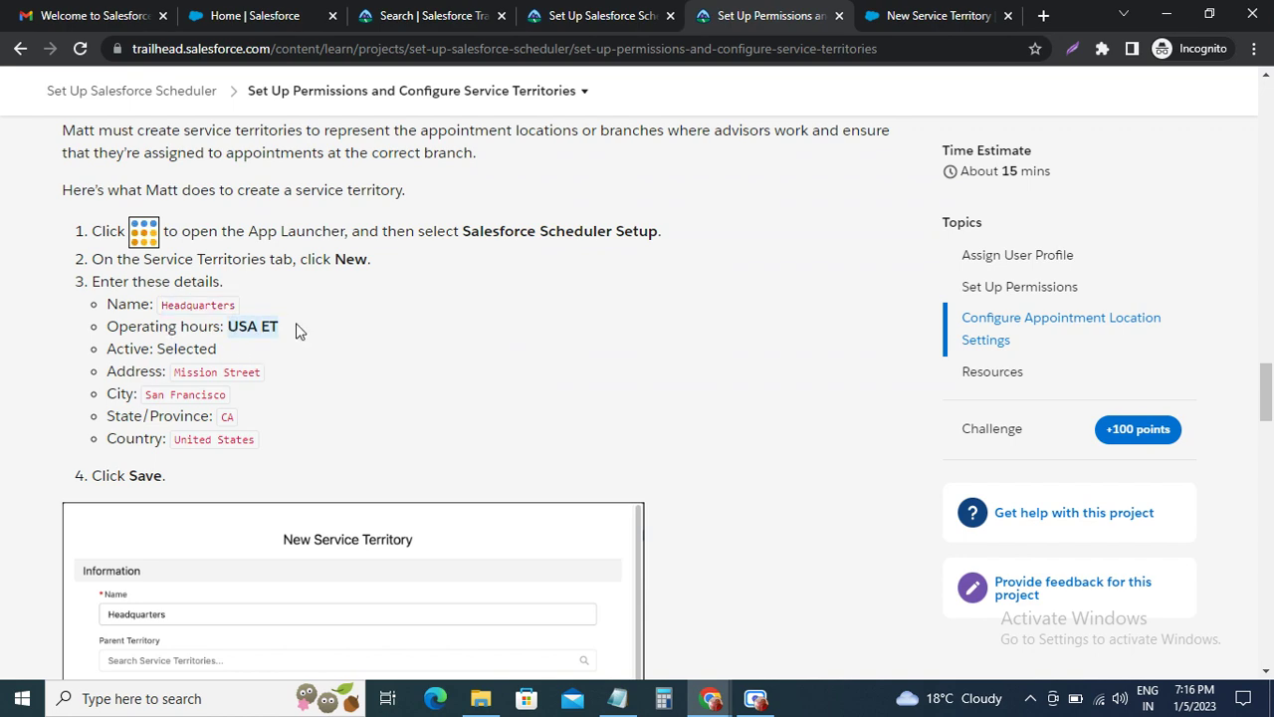
click(887, 24)
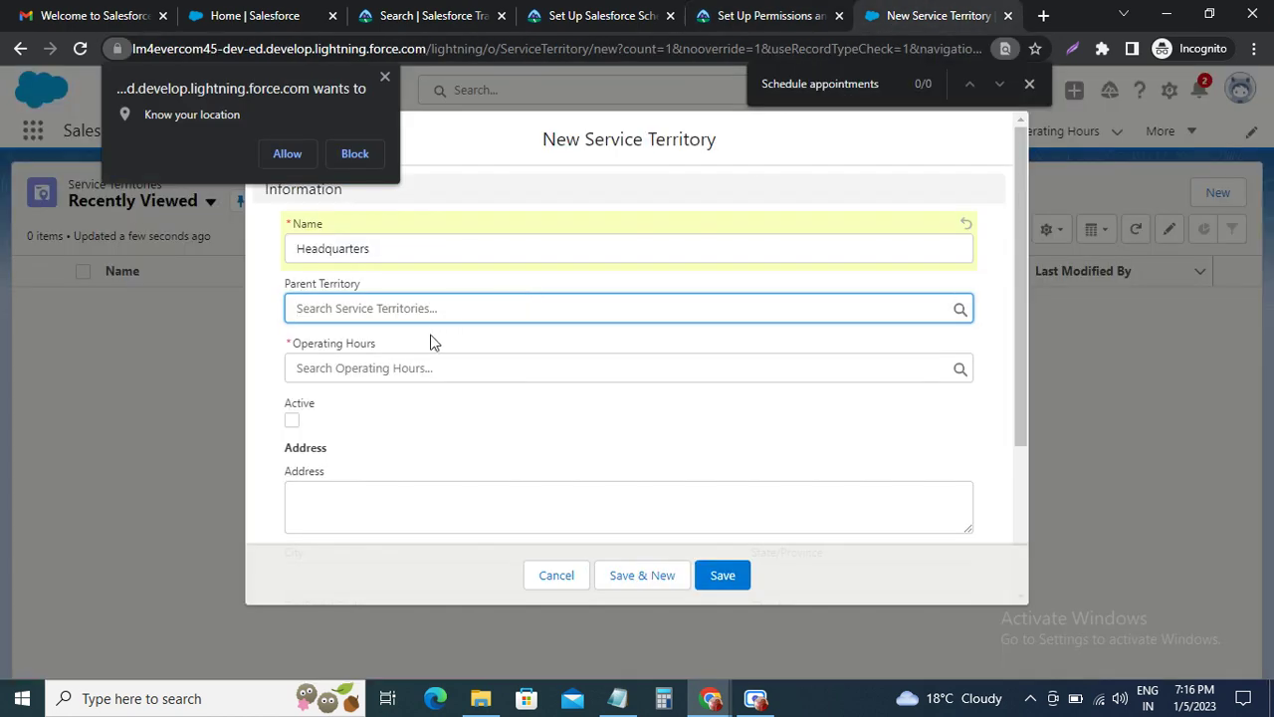
key(ctrl+v)
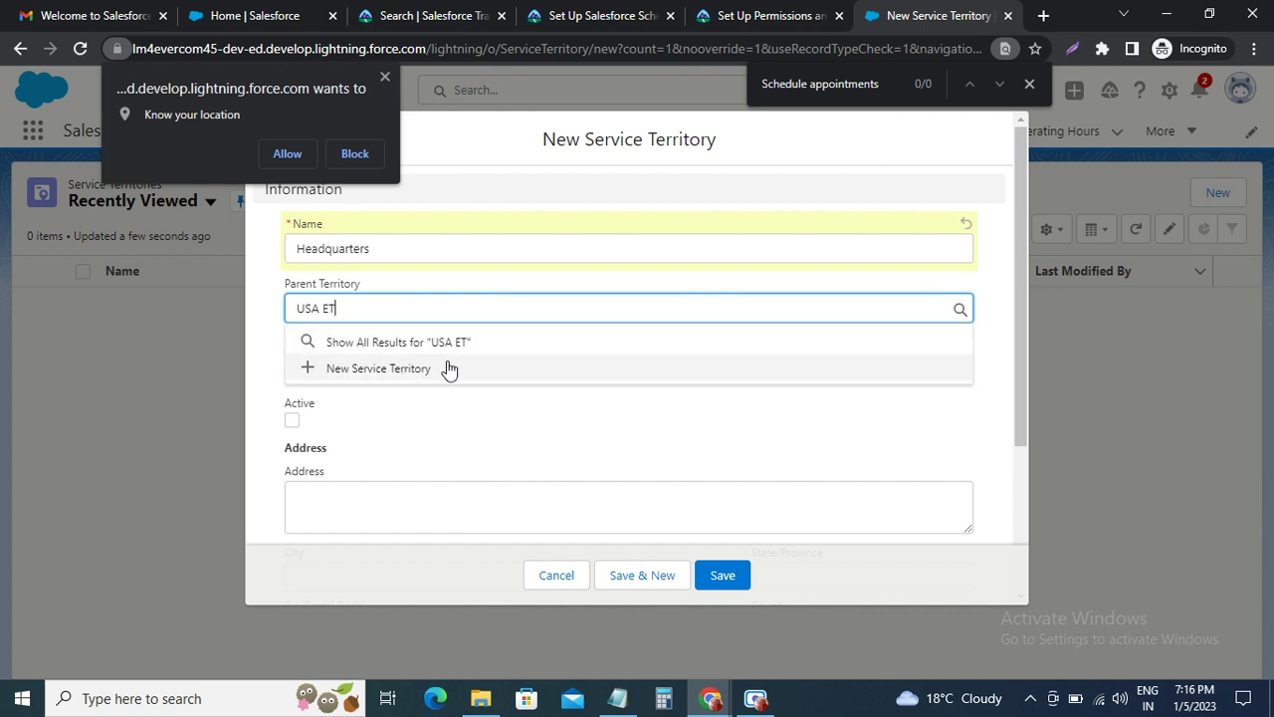
key(BackSpace)
key(BackSpace)
key(BackSpace)
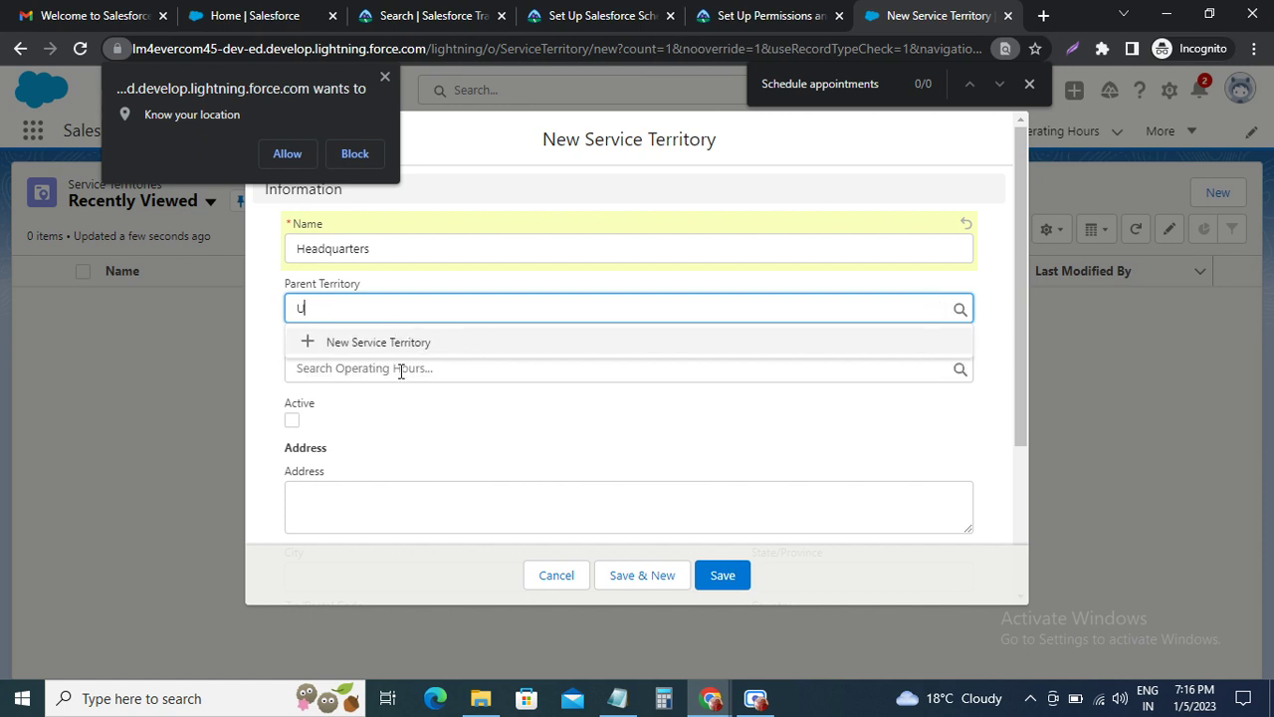
text(SA)
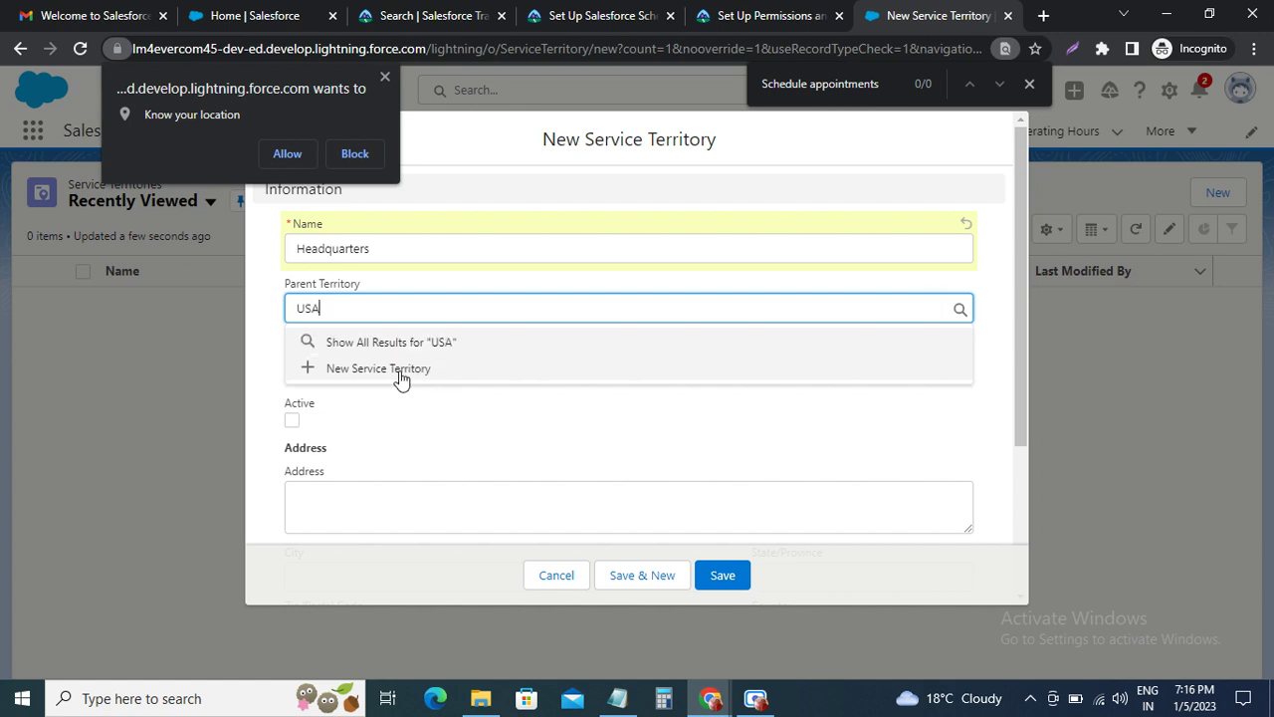
text( ET)
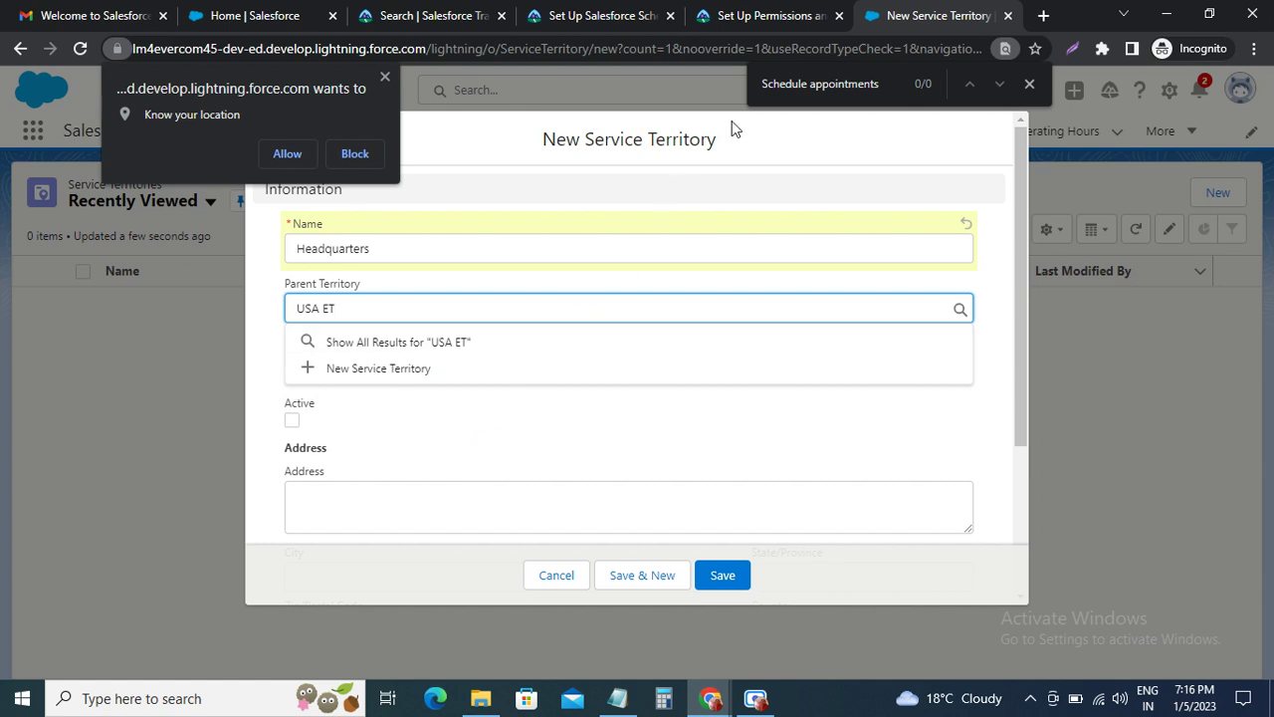
click(764, 16)
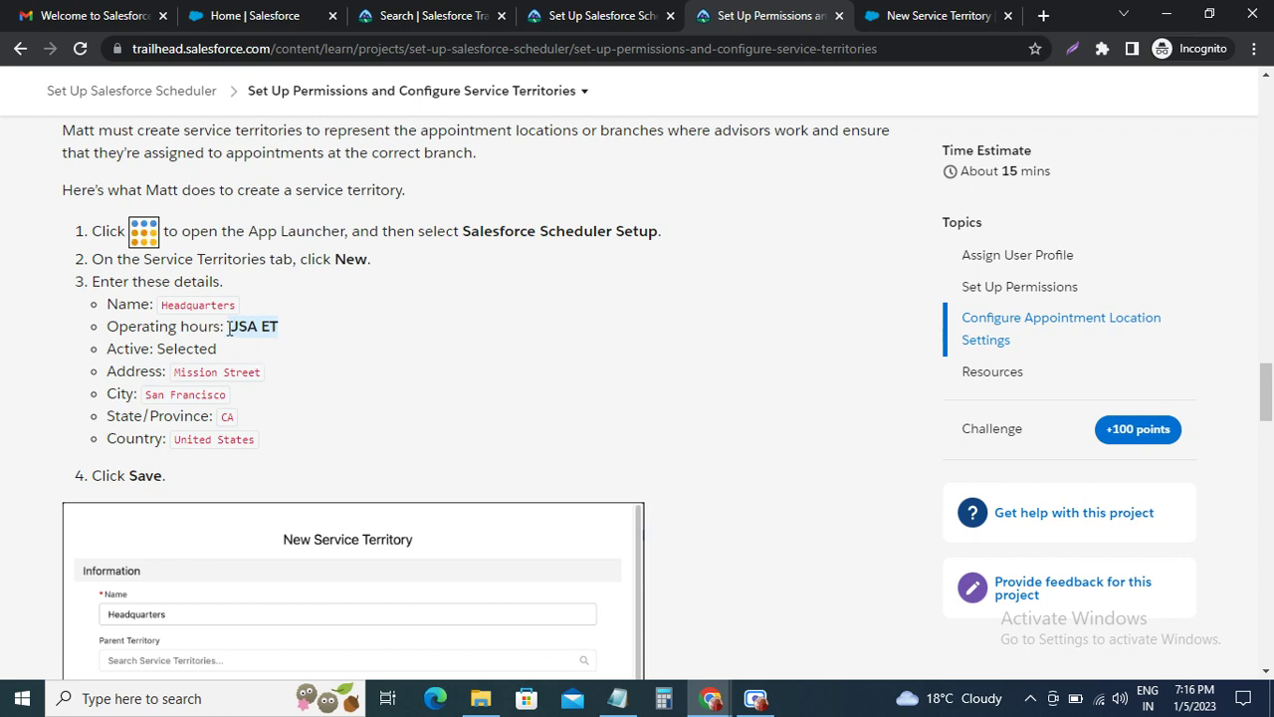
click(967, 16)
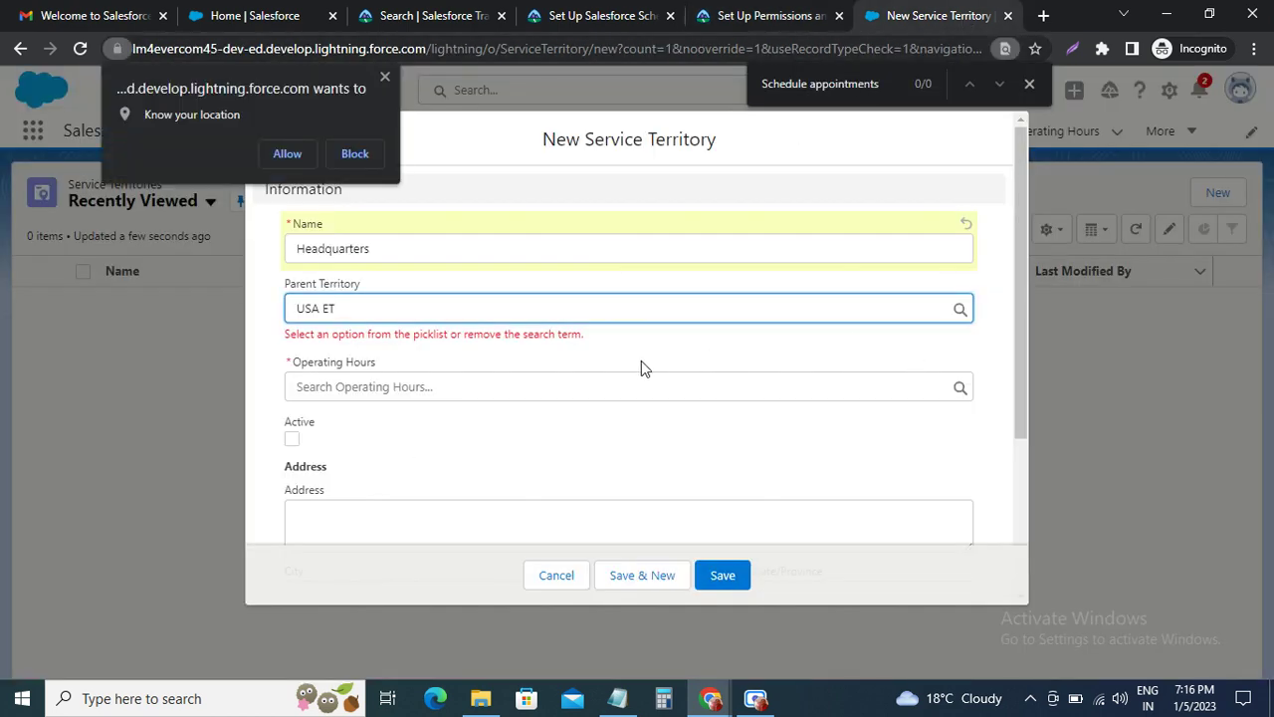
key(BackSpace)
key(BackSpace)
key(BackSpace)
key(BackSpace)
key(BackSpace)
key(BackSpace)
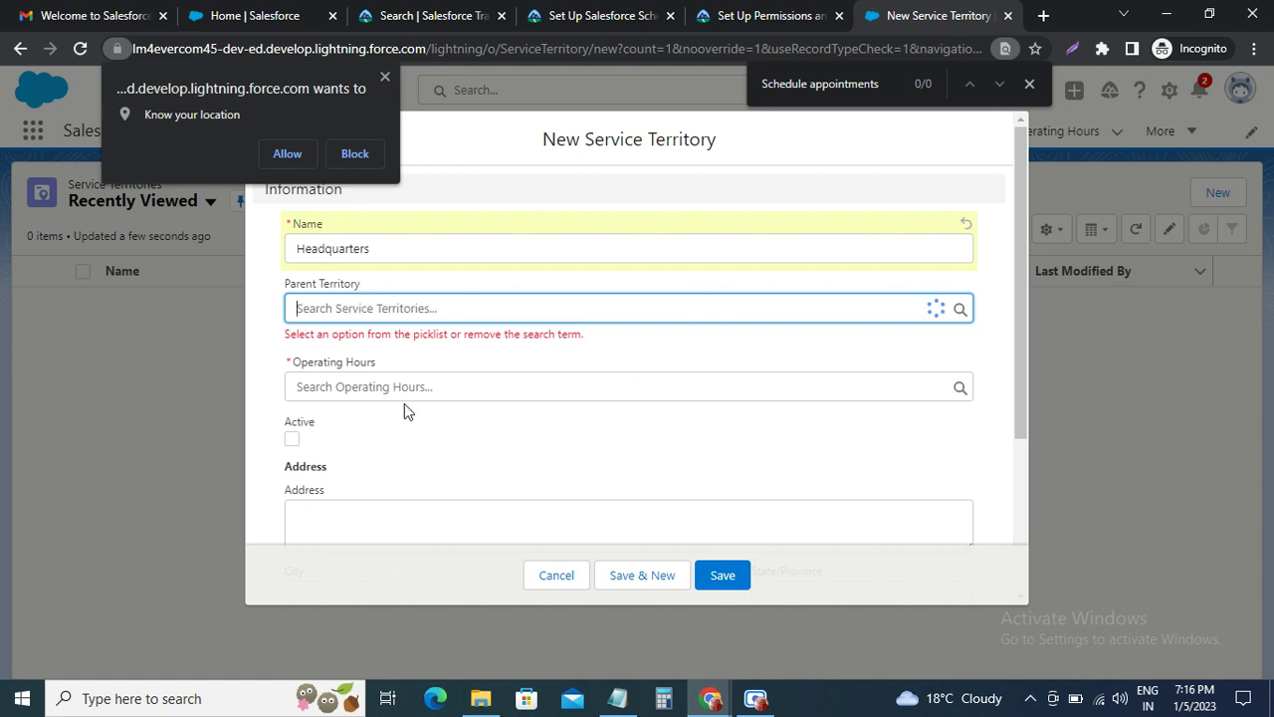
Set the new service territory's operating hours to the existing USA ET record.
click(388, 392)
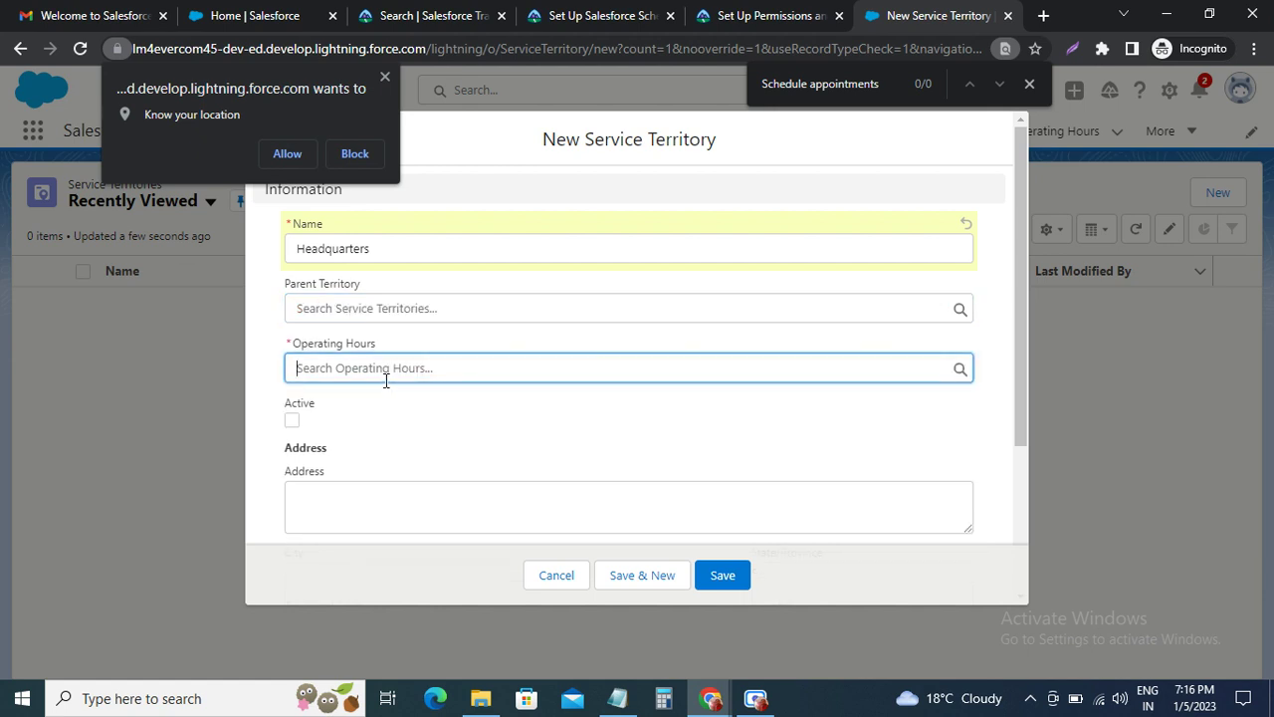
text(USA ET)
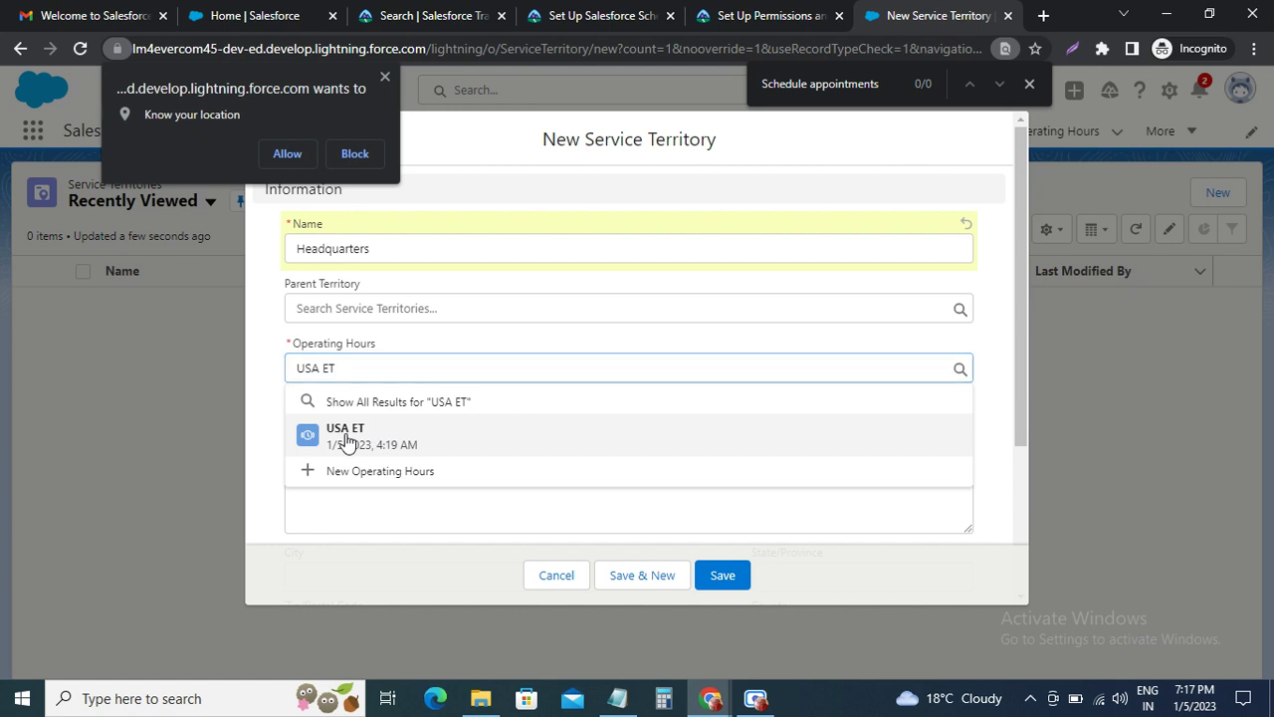
click(346, 436)
Mark the service territory as active and copy the street address from the Trailhead instructions into its address field.
scroll(388, 418, down, 1)
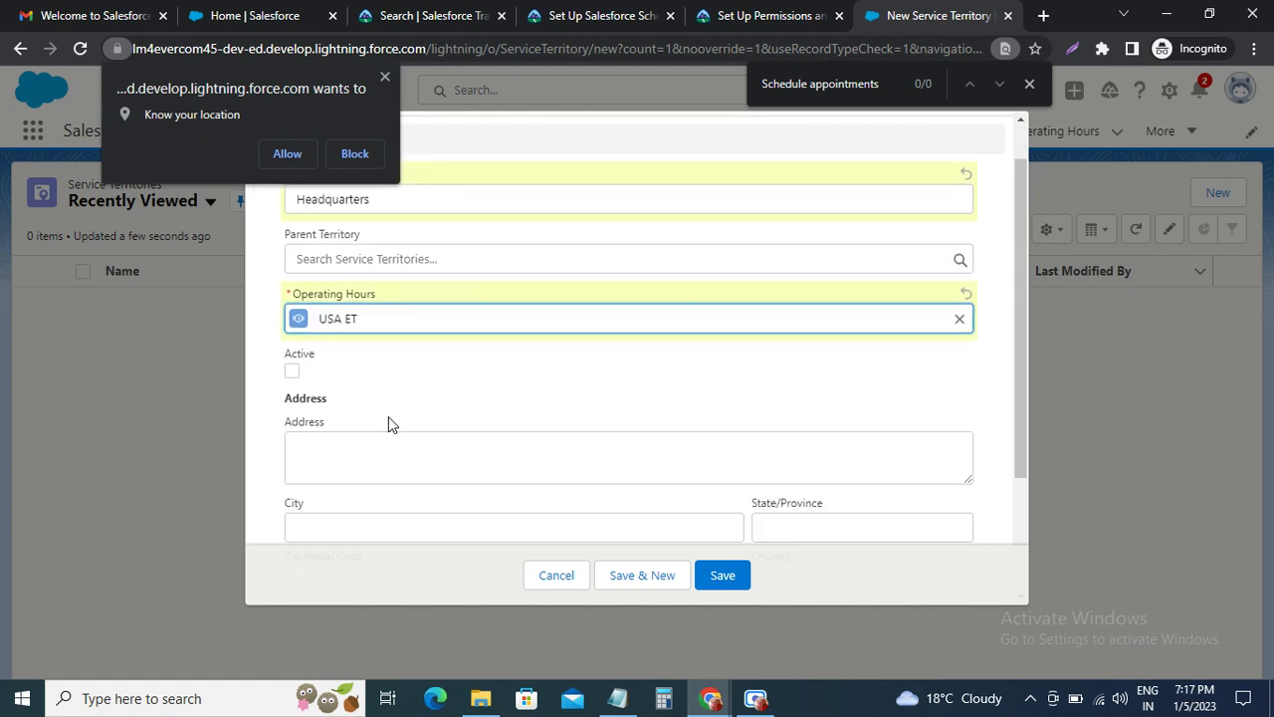
click(723, 13)
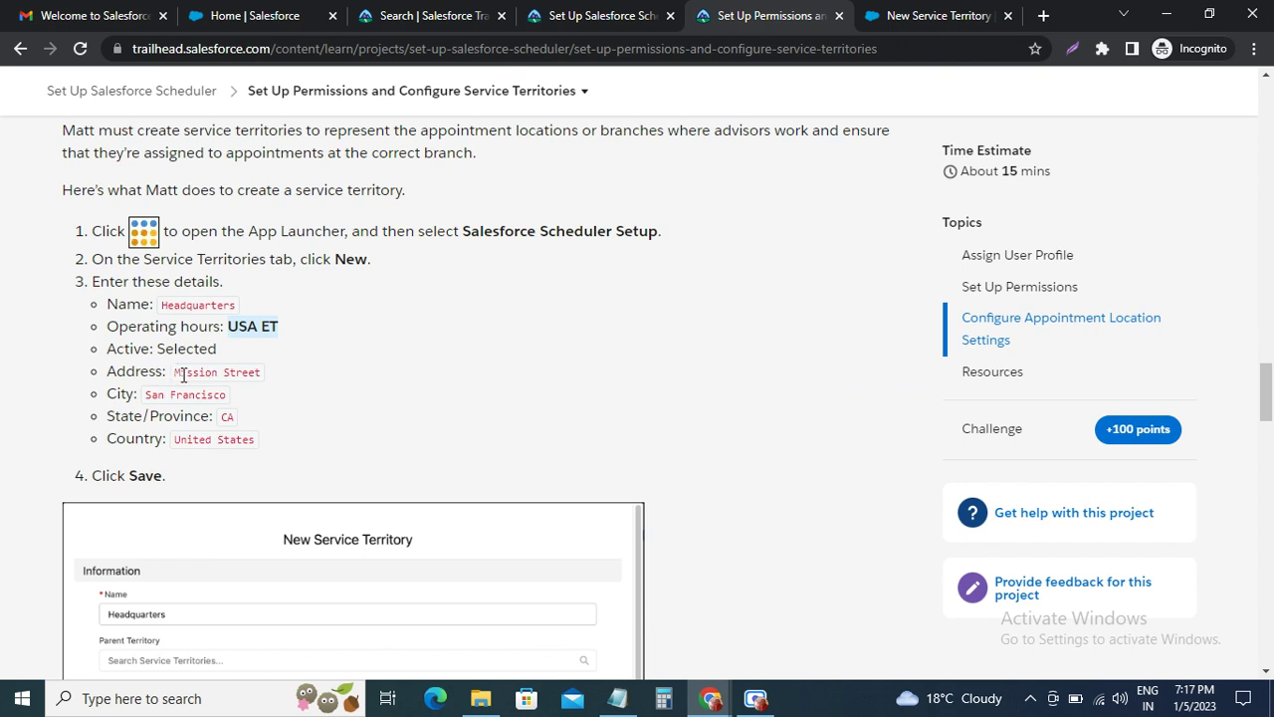
drag(176, 370, 261, 371)
key(ctrl+c)
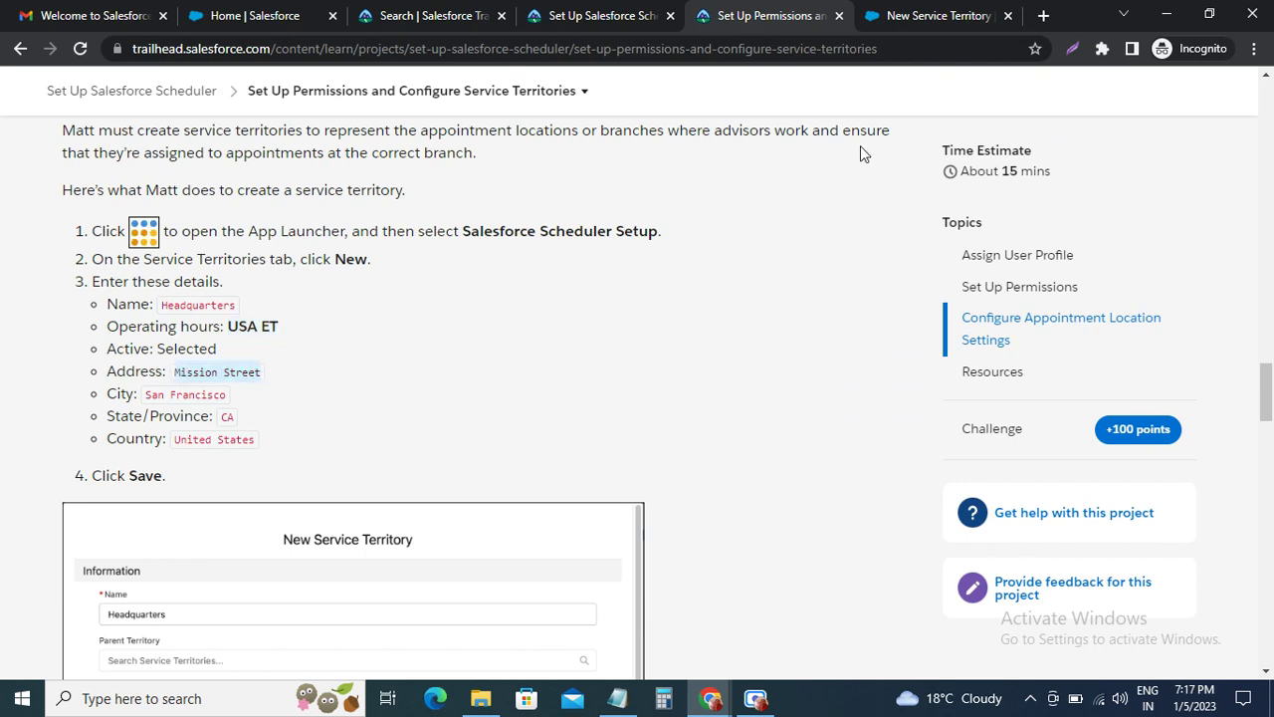
click(928, 12)
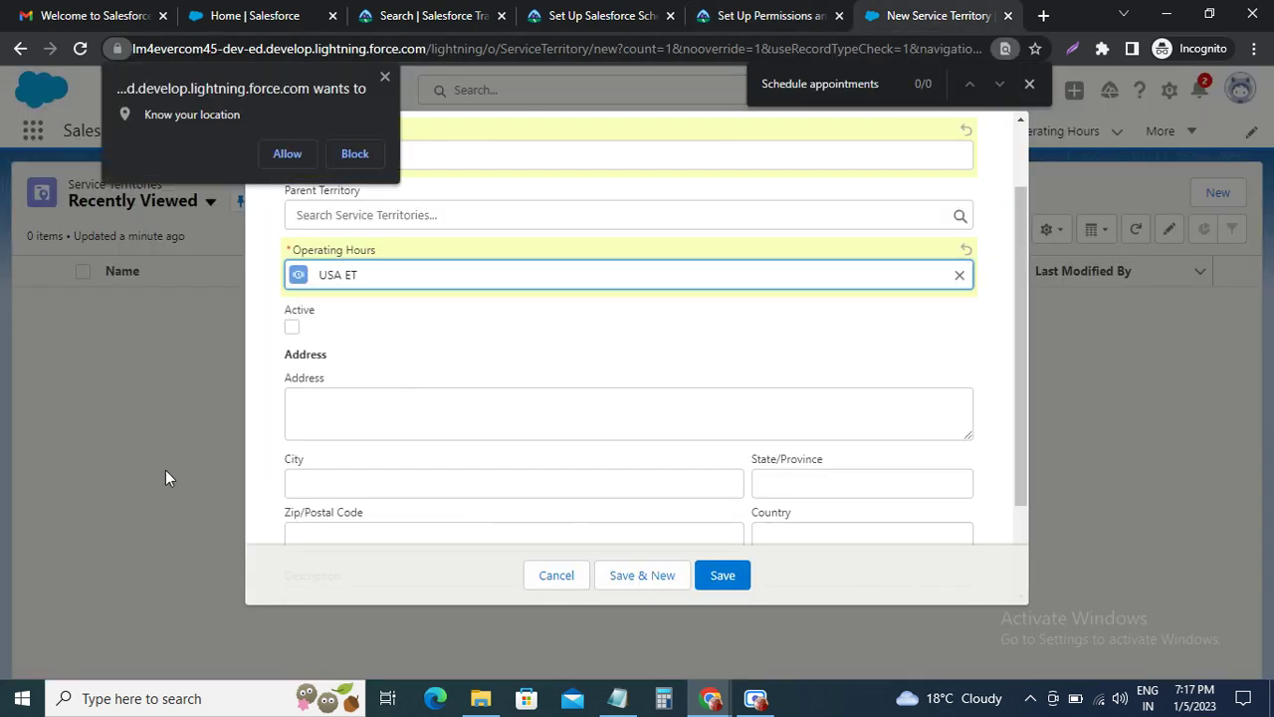
click(290, 328)
click(298, 406)
key(ctrl+v)
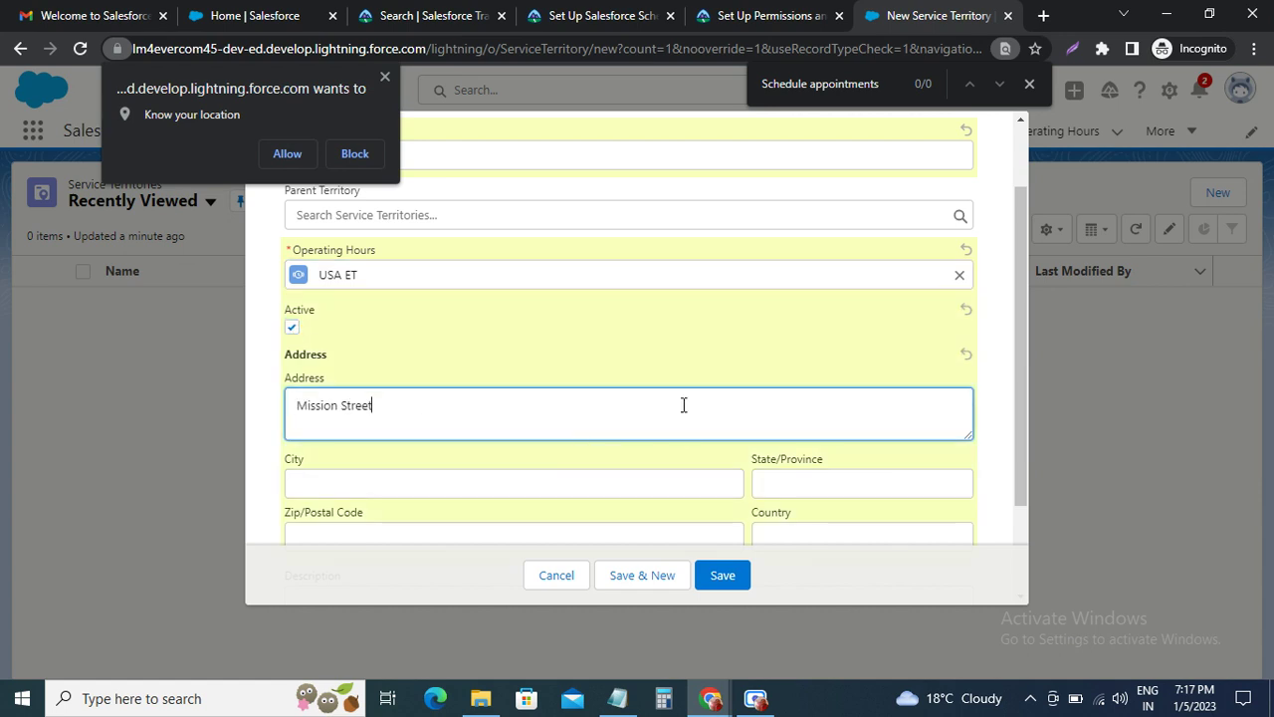
Copy the city San Francisco from the Trailhead instructions into the service territory's address details.
click(756, 15)
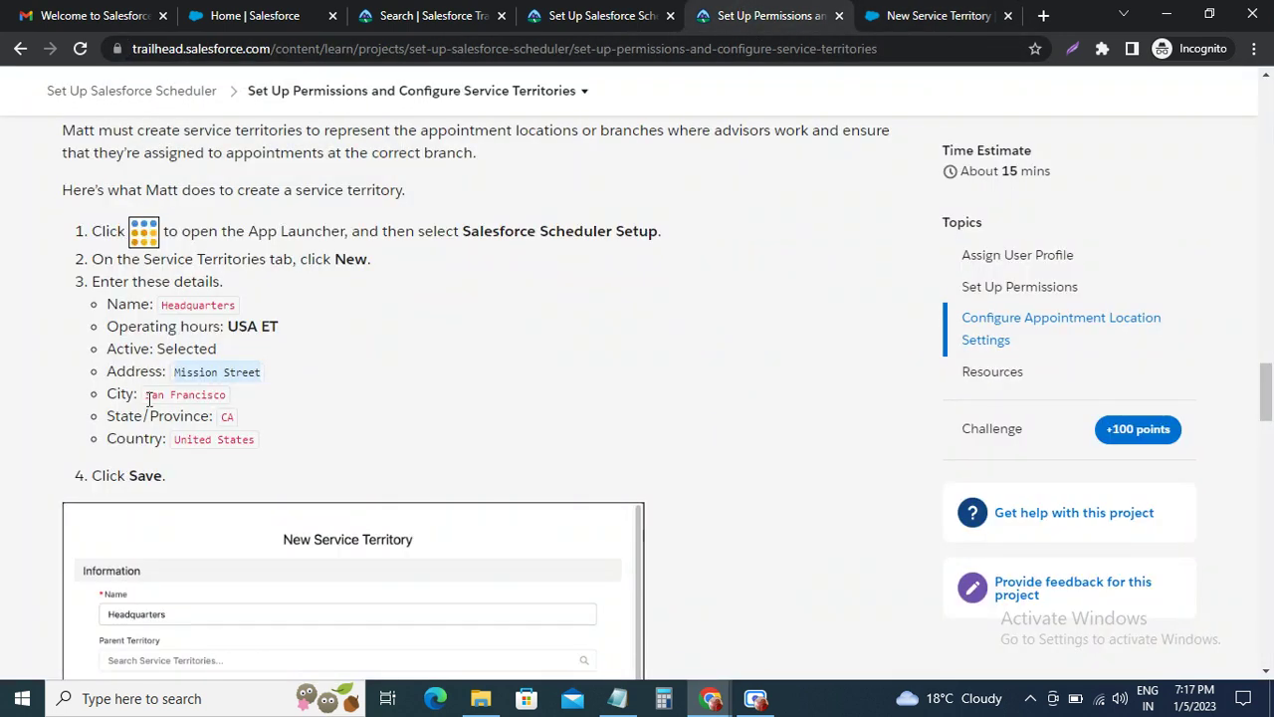
drag(149, 396, 347, 395)
key(ctrl+c)
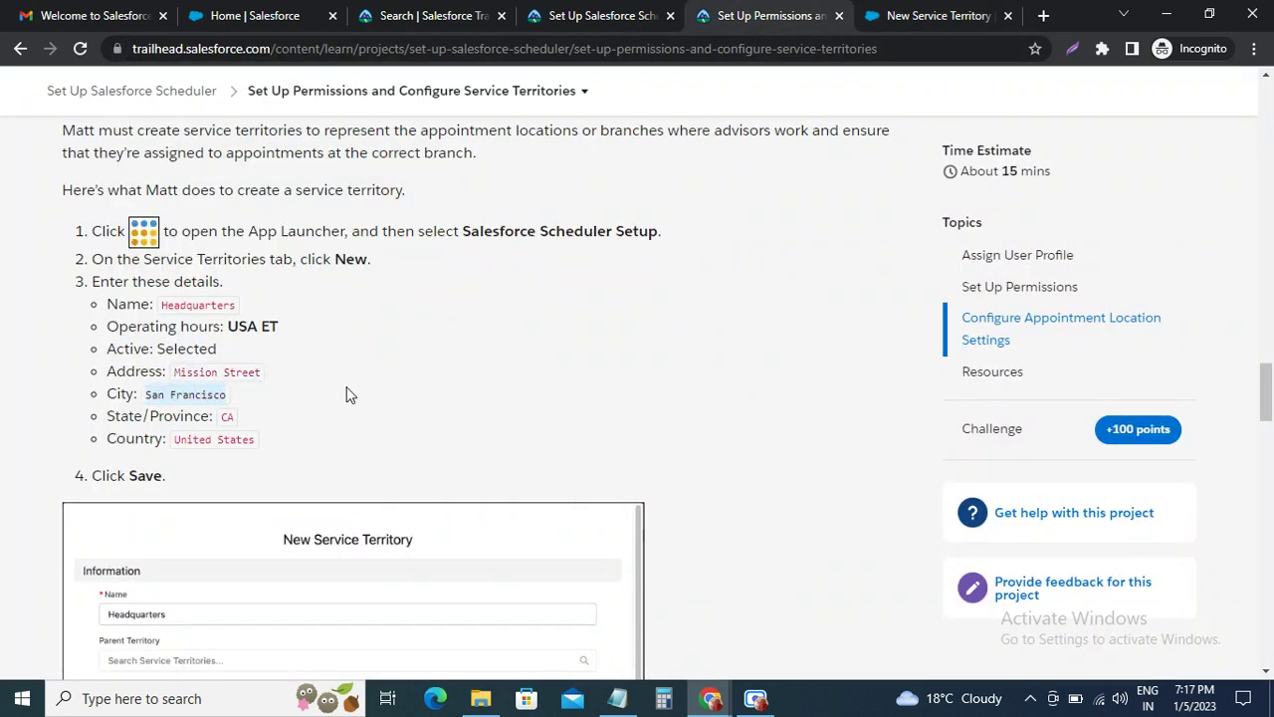
click(943, 17)
click(327, 483)
key(ctrl+v)
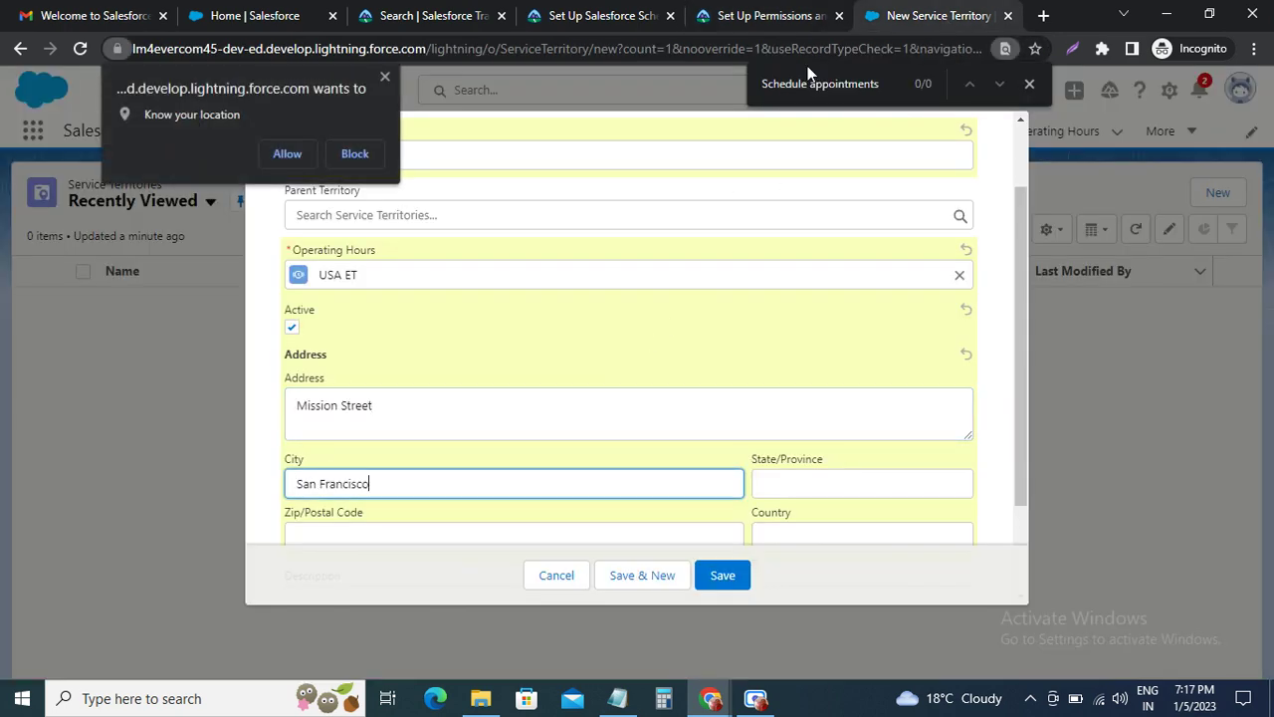
Set the service territory's state/province to CA, as listed in the Trailhead instructions.
click(767, 14)
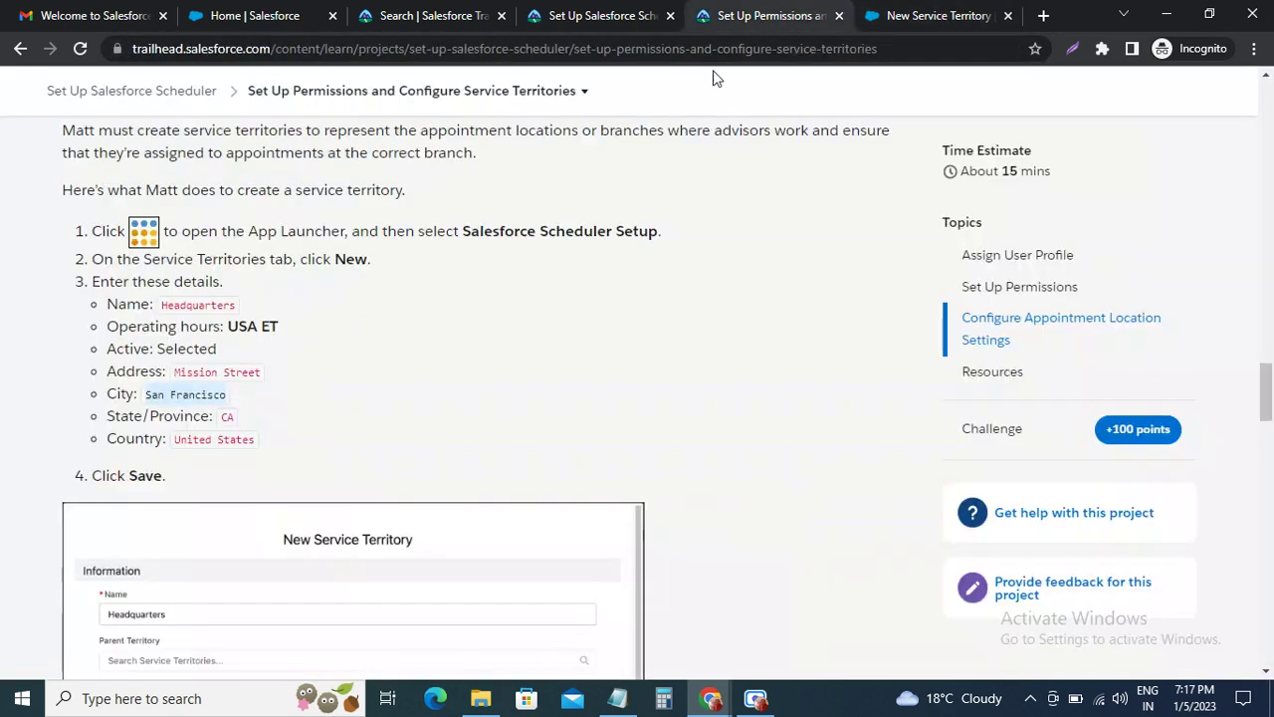
click(225, 416)
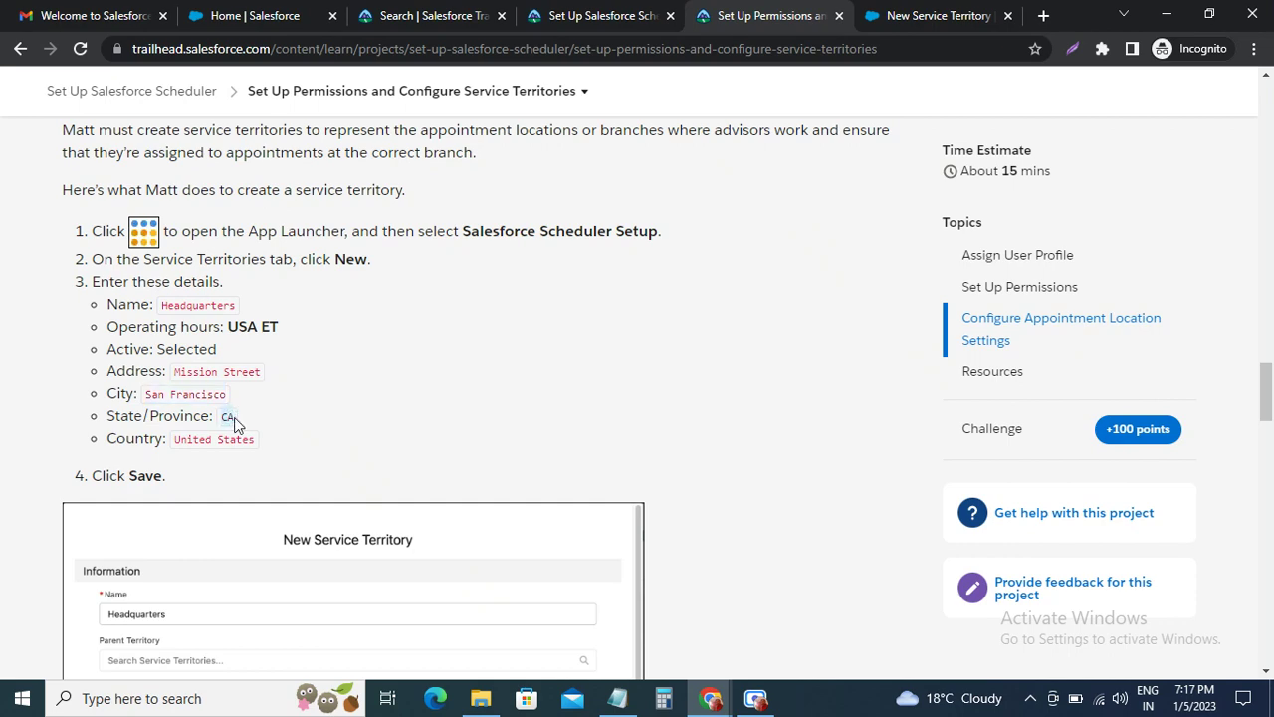
click(935, 18)
scroll(790, 461, down, 3)
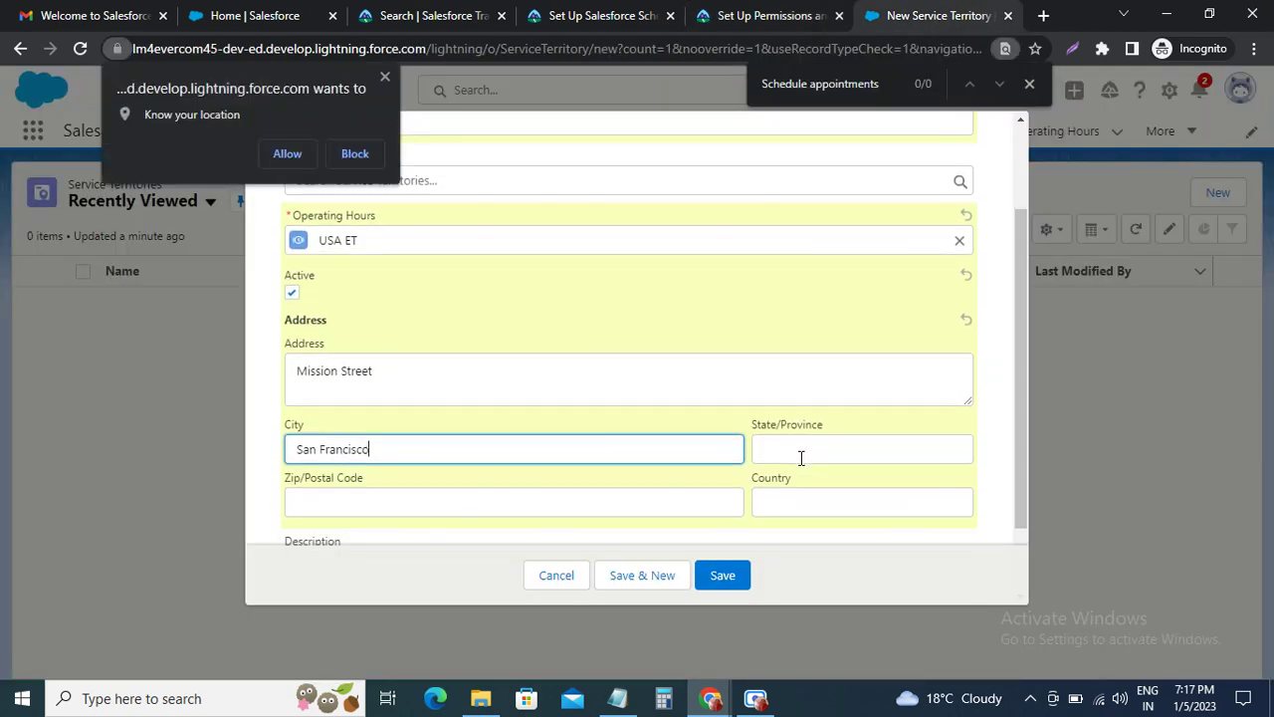
click(785, 359)
text(CA)
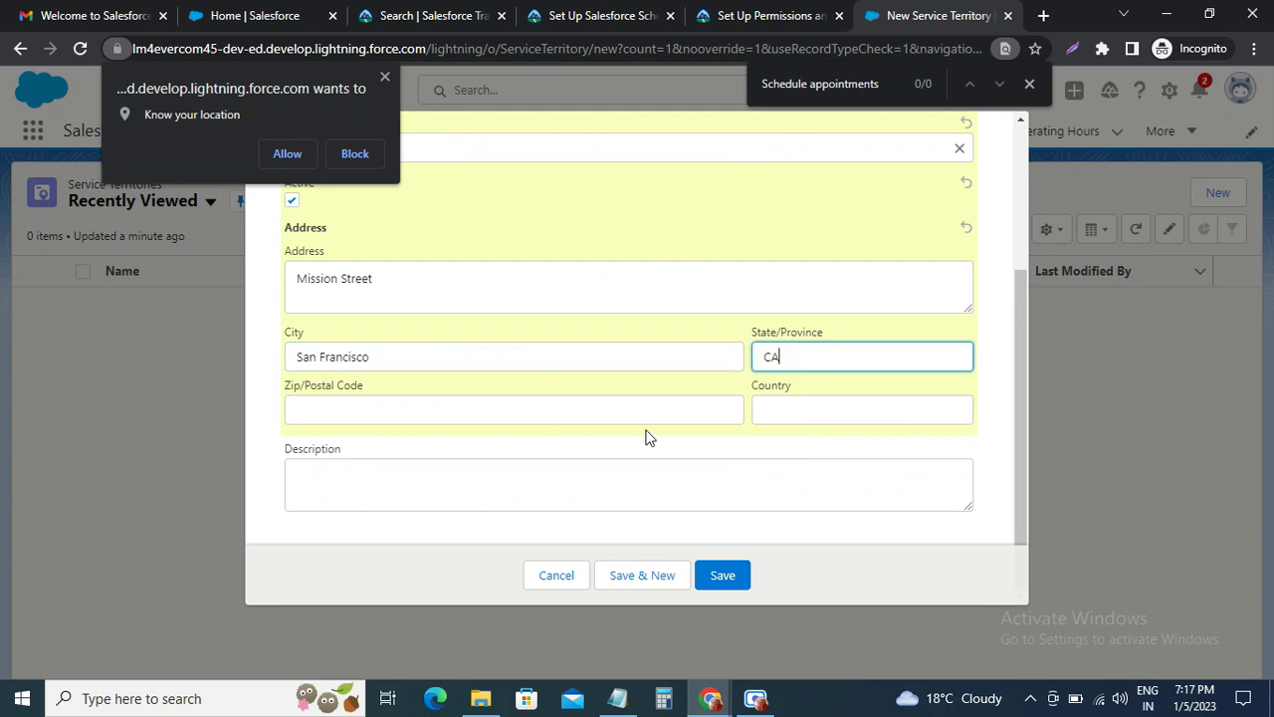
Copy the country United States from the Trailhead instructions into the service territory's address and save the new record.
click(391, 408)
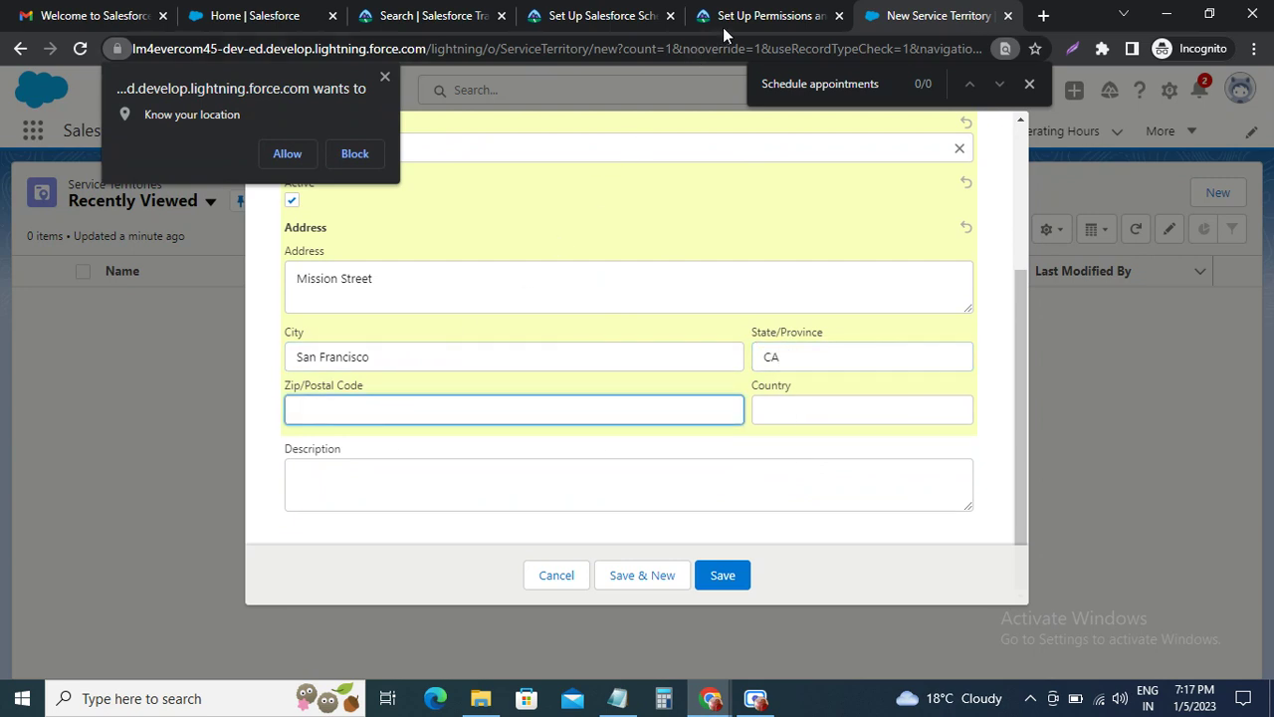
click(762, 16)
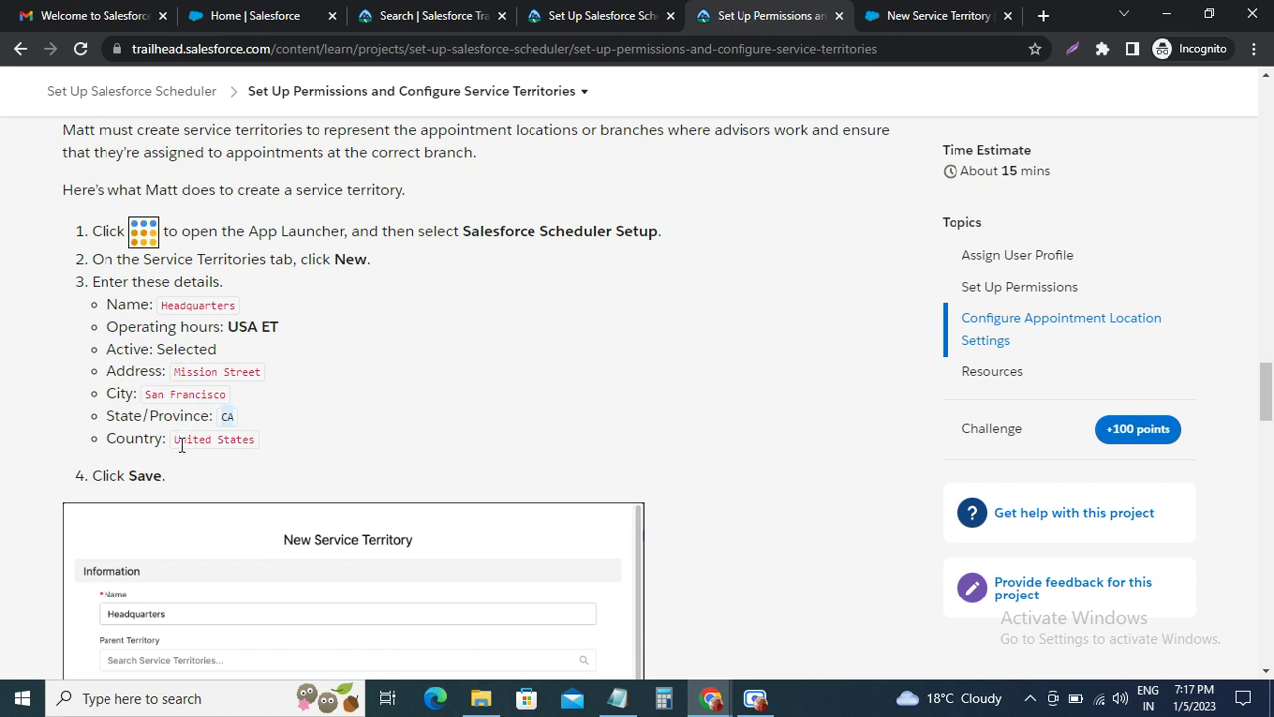
drag(175, 438, 257, 442)
key(ctrl+c)
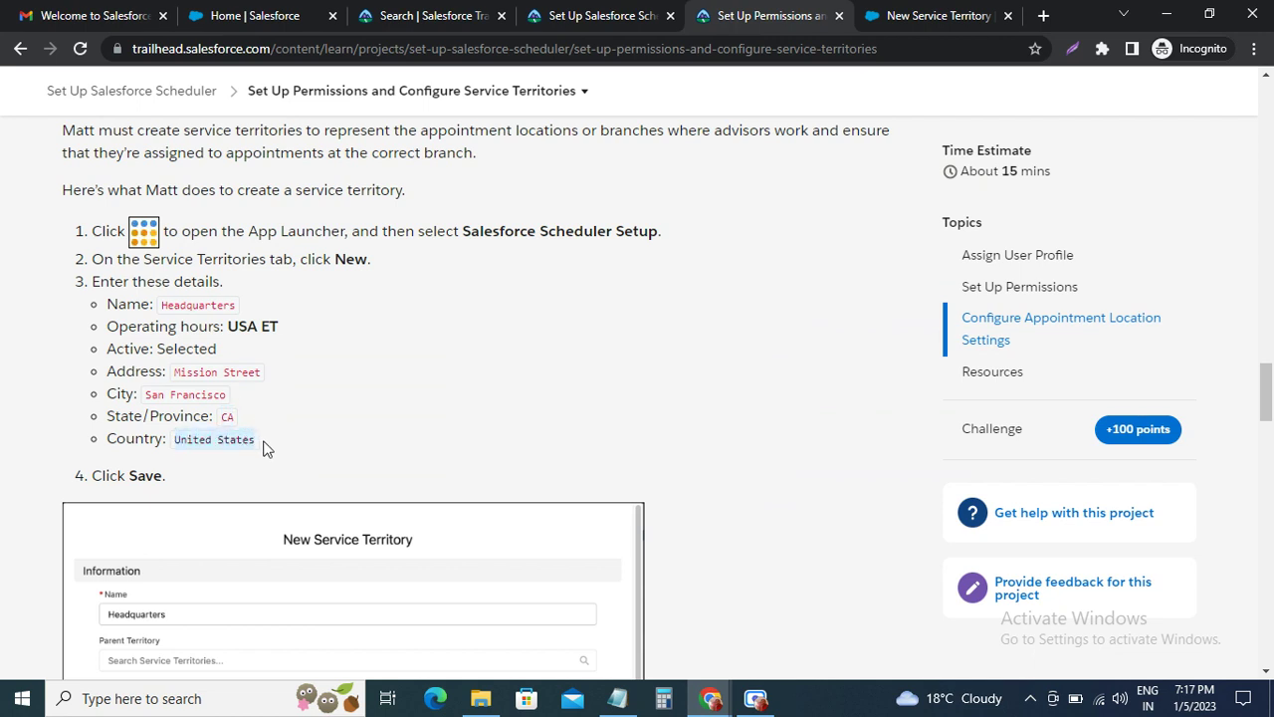
click(940, 15)
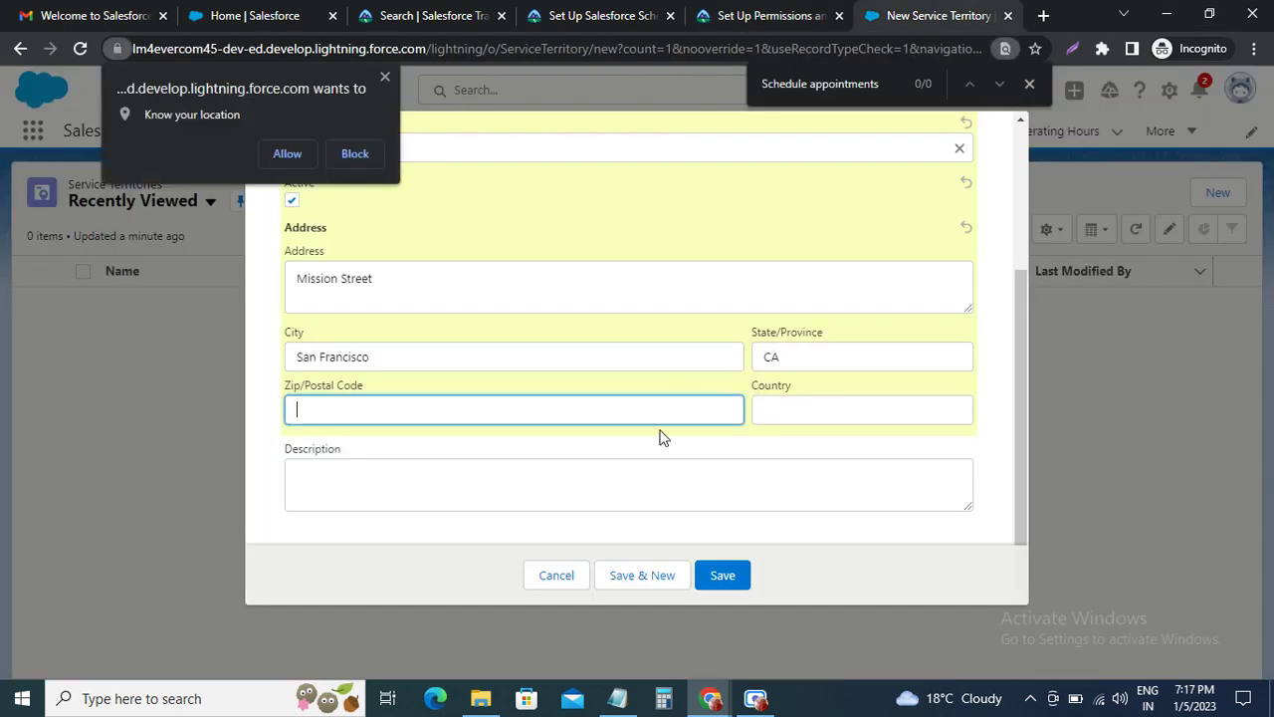
click(790, 411)
key(ctrl+v)
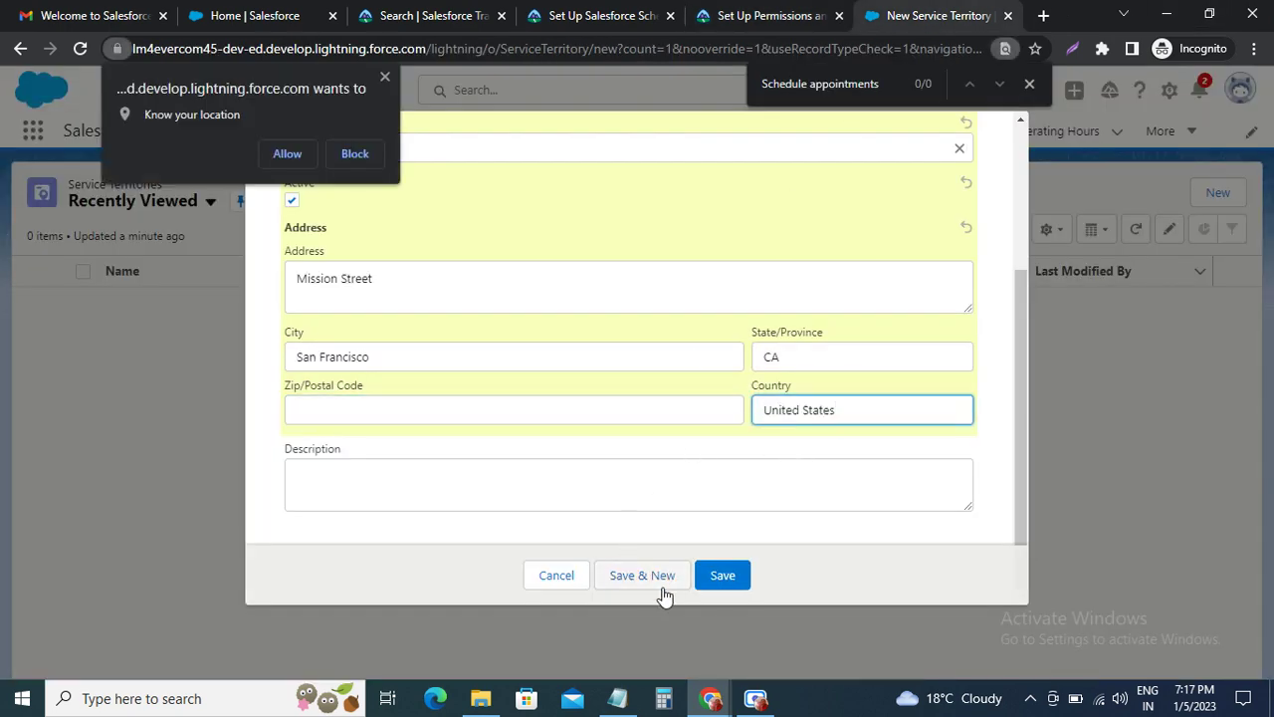
click(722, 575)
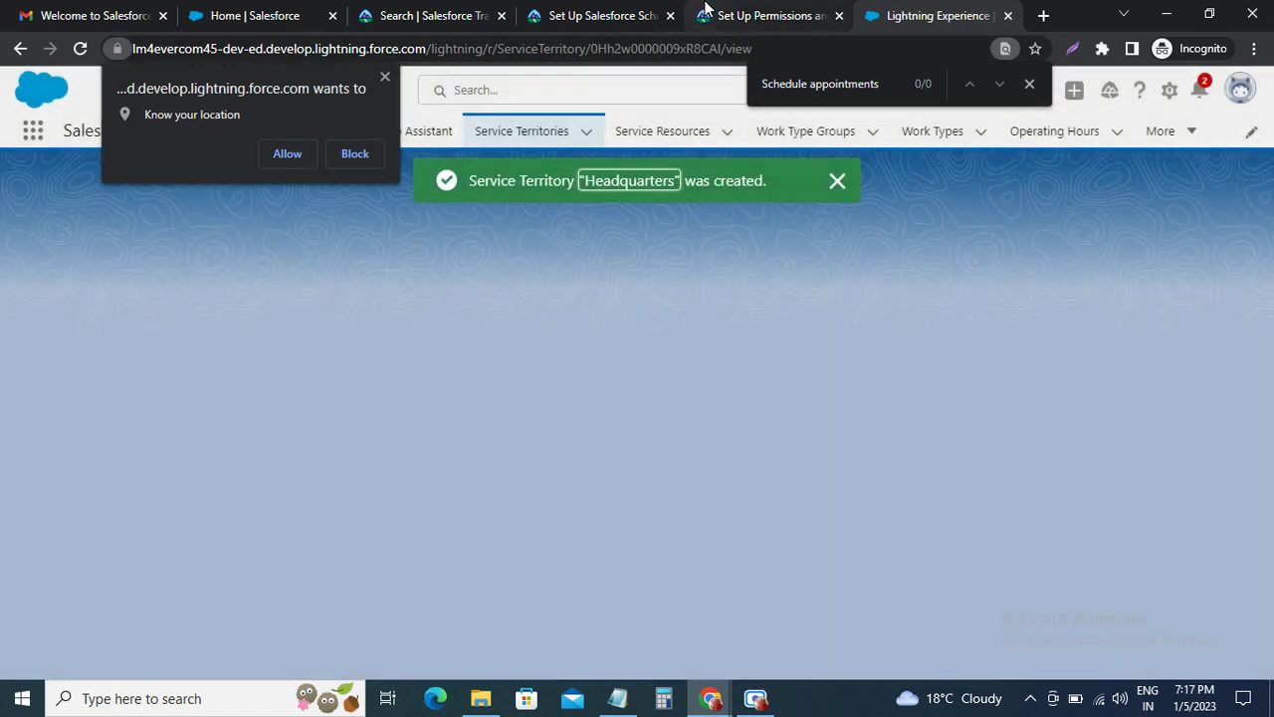
Read the Trailhead instructions for checking service territory coordinates, copy the term Developer Console, and open Setup from the Headquarters record.
click(705, 12)
scroll(100, 448, down, 3)
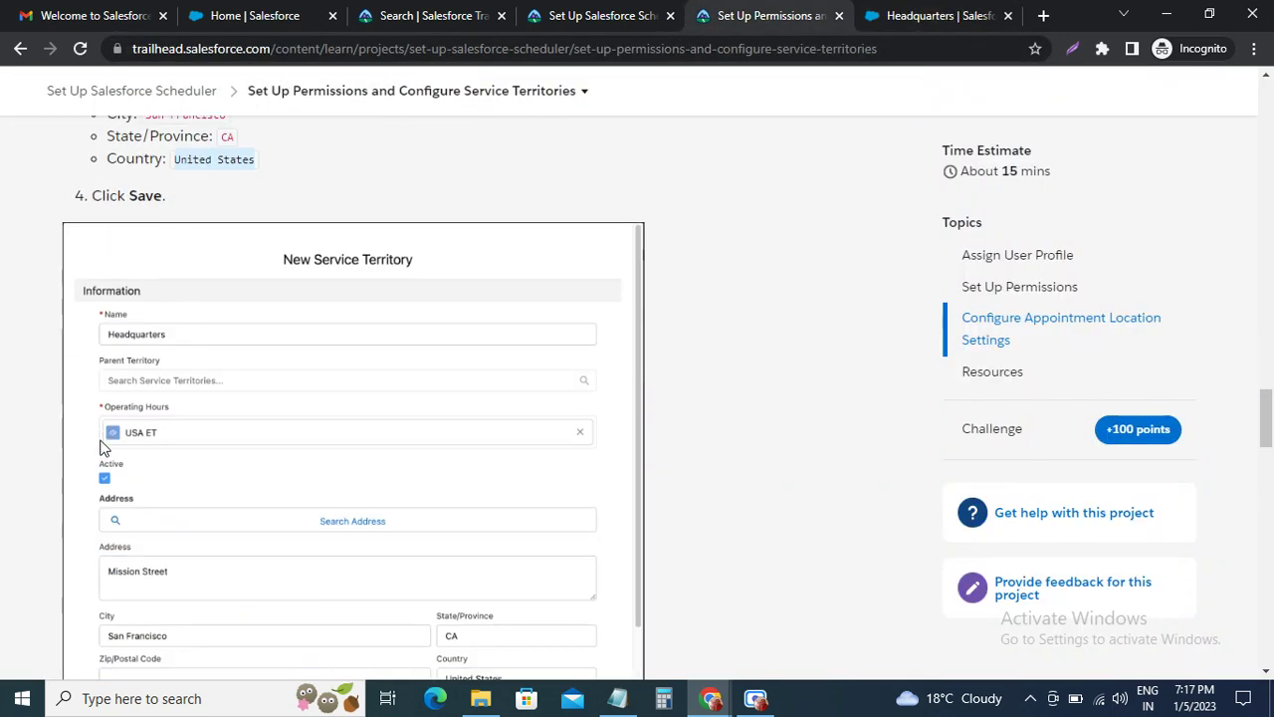
scroll(100, 448, down, 5)
scroll(161, 481, down, 1)
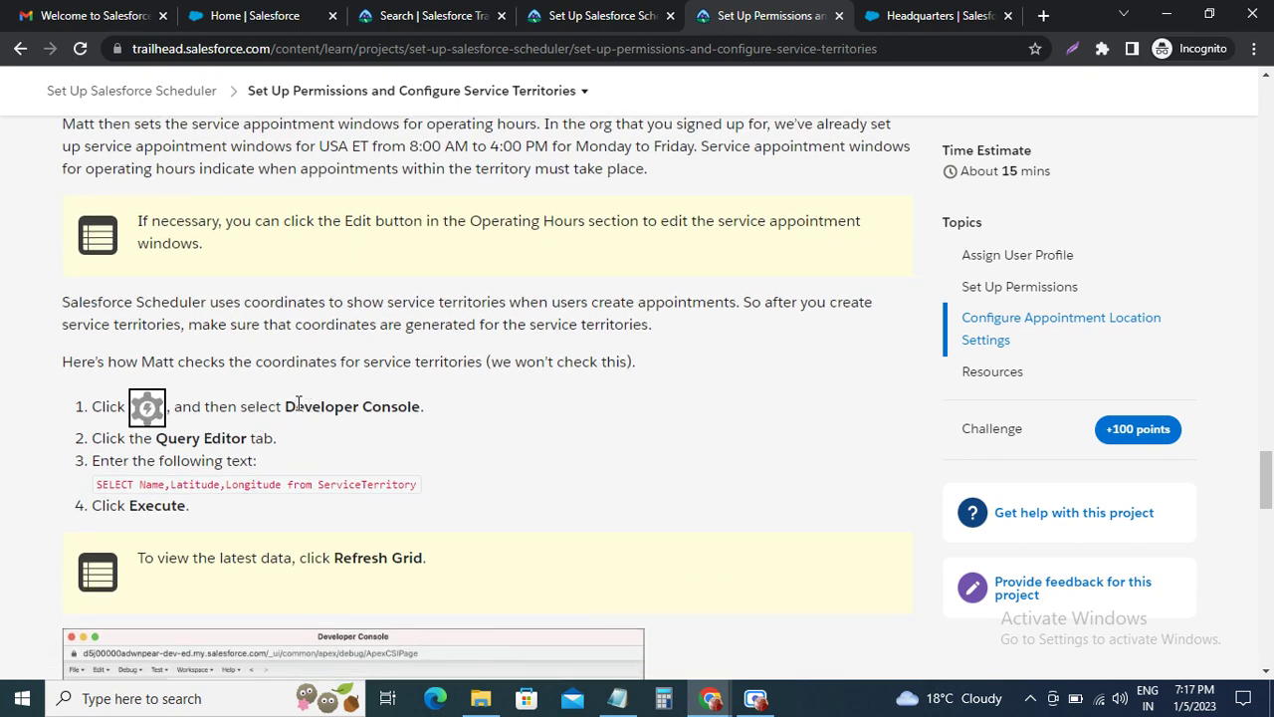
drag(284, 406, 426, 414)
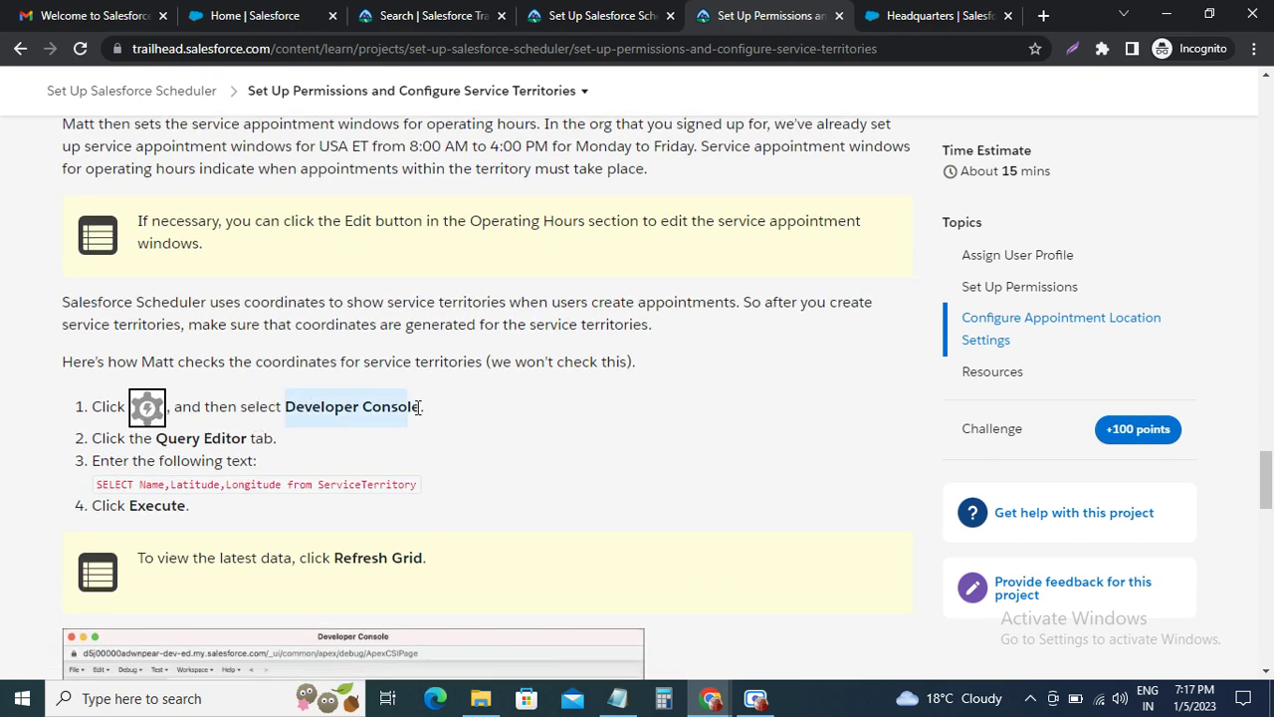
click(900, 18)
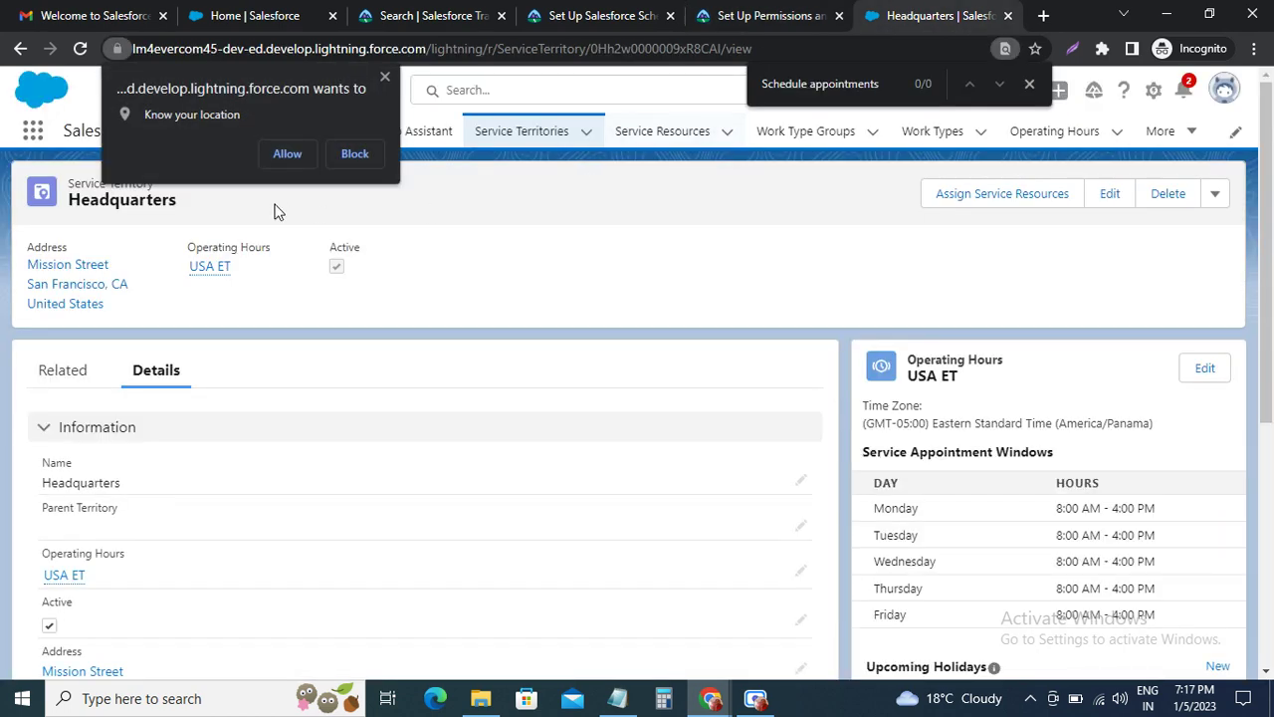
click(1153, 90)
click(1079, 143)
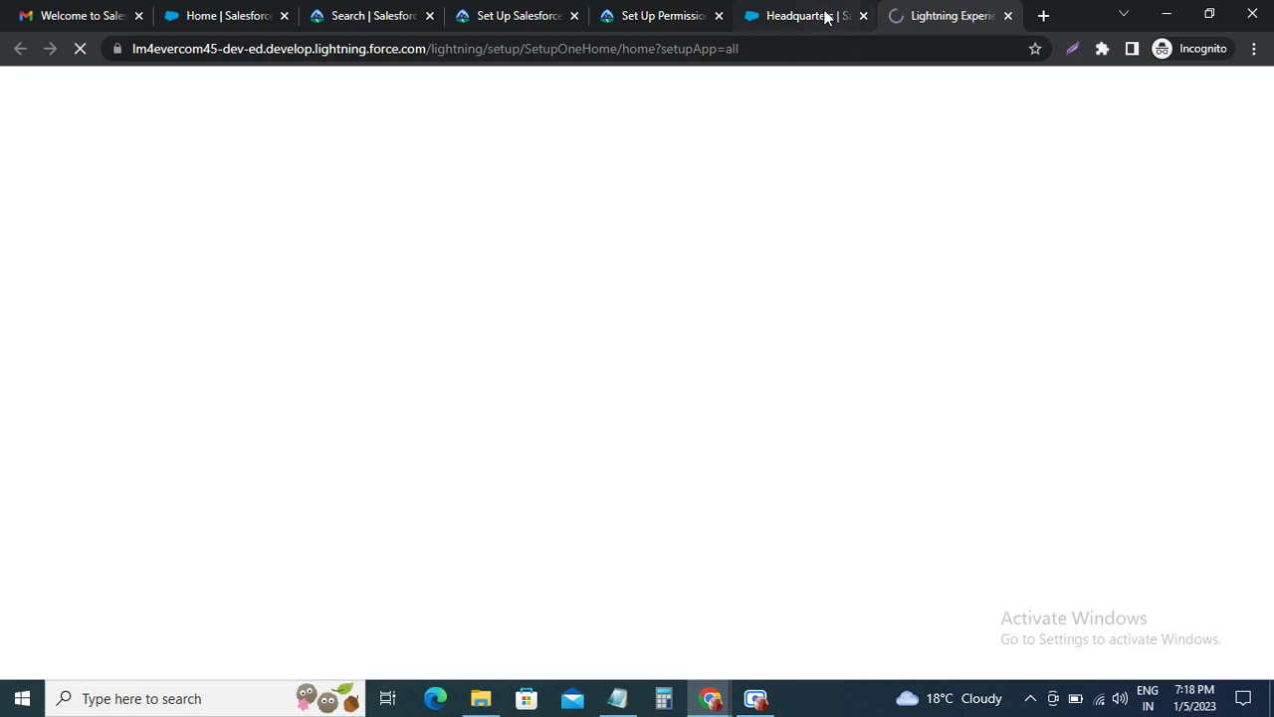
Close the find-in-page search and dismiss the location permission request on the Headquarters record, and return to Setup.
click(841, 31)
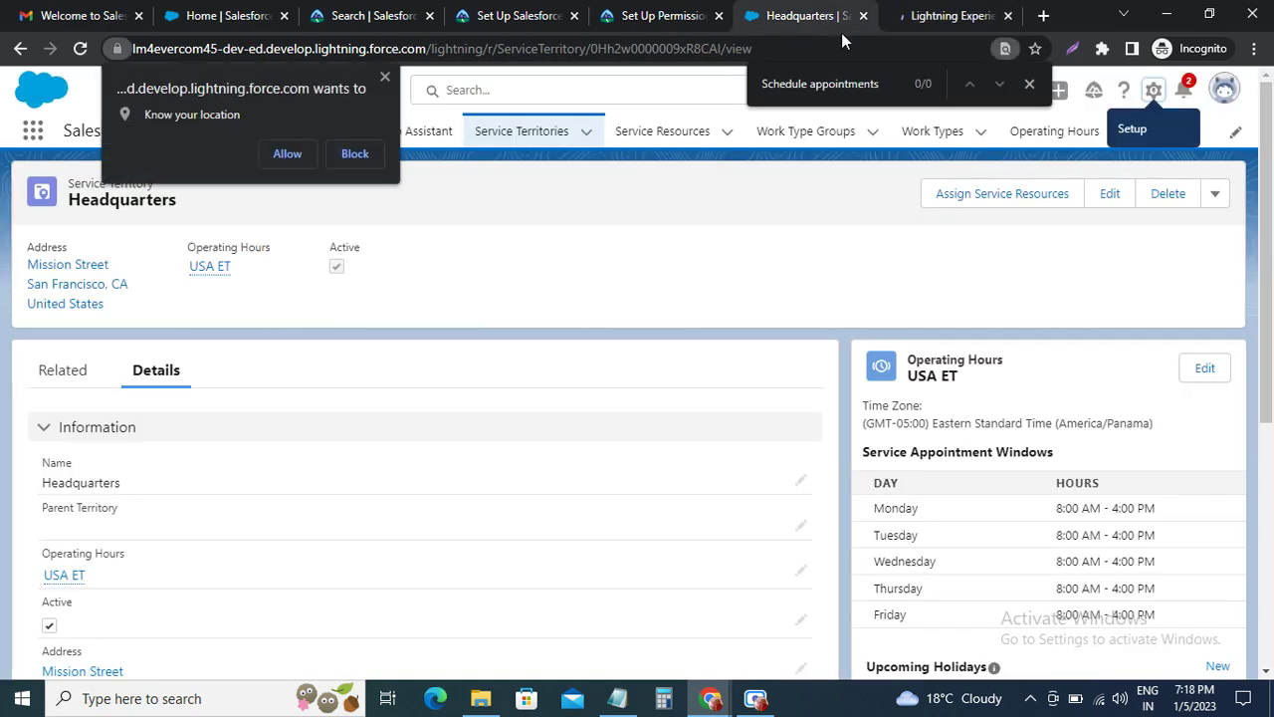
click(1030, 84)
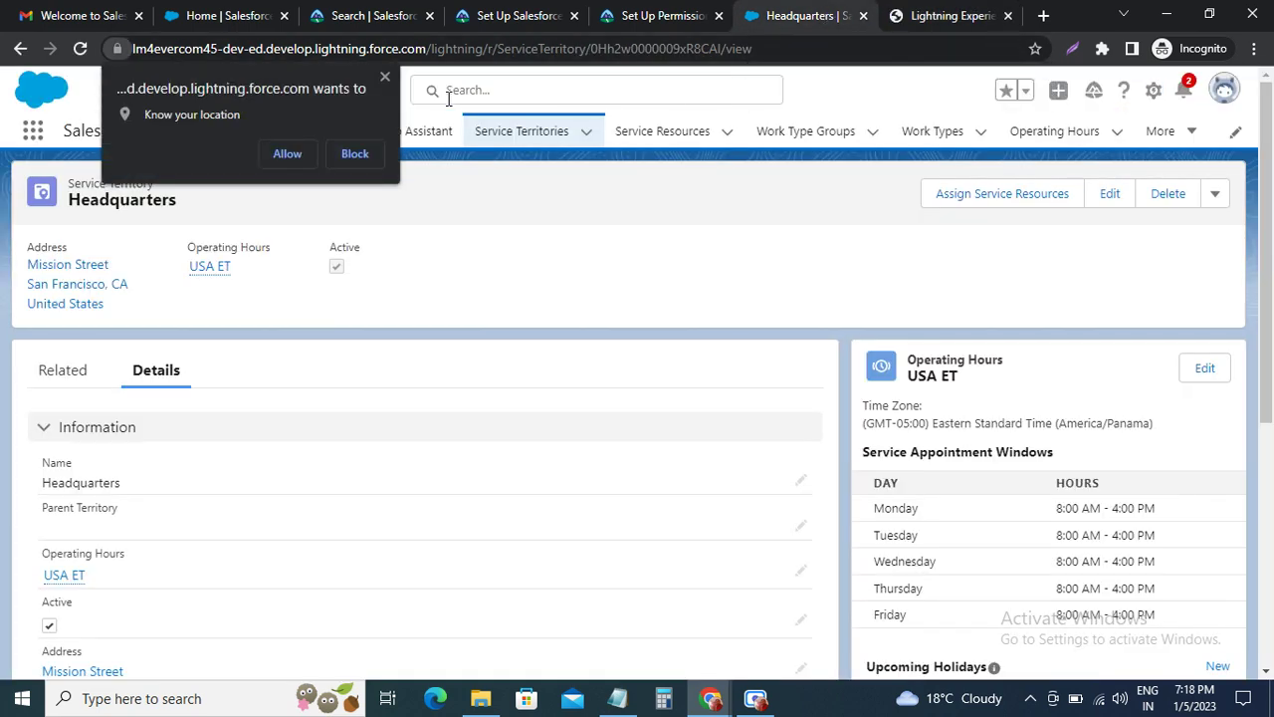
click(385, 77)
click(911, 15)
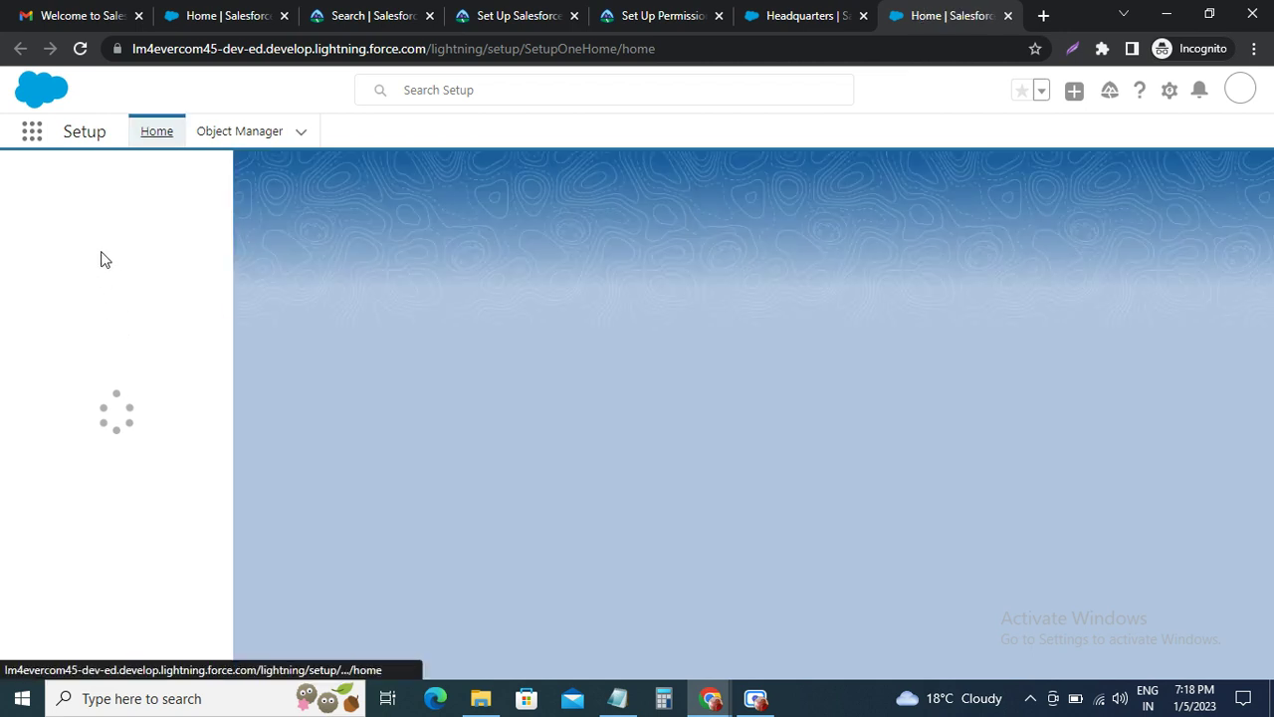
Try to find Developer Console with the Setup Quick Find search, recheck the Trailhead instructions, and clear the search.
click(97, 189)
text(Developer Console)
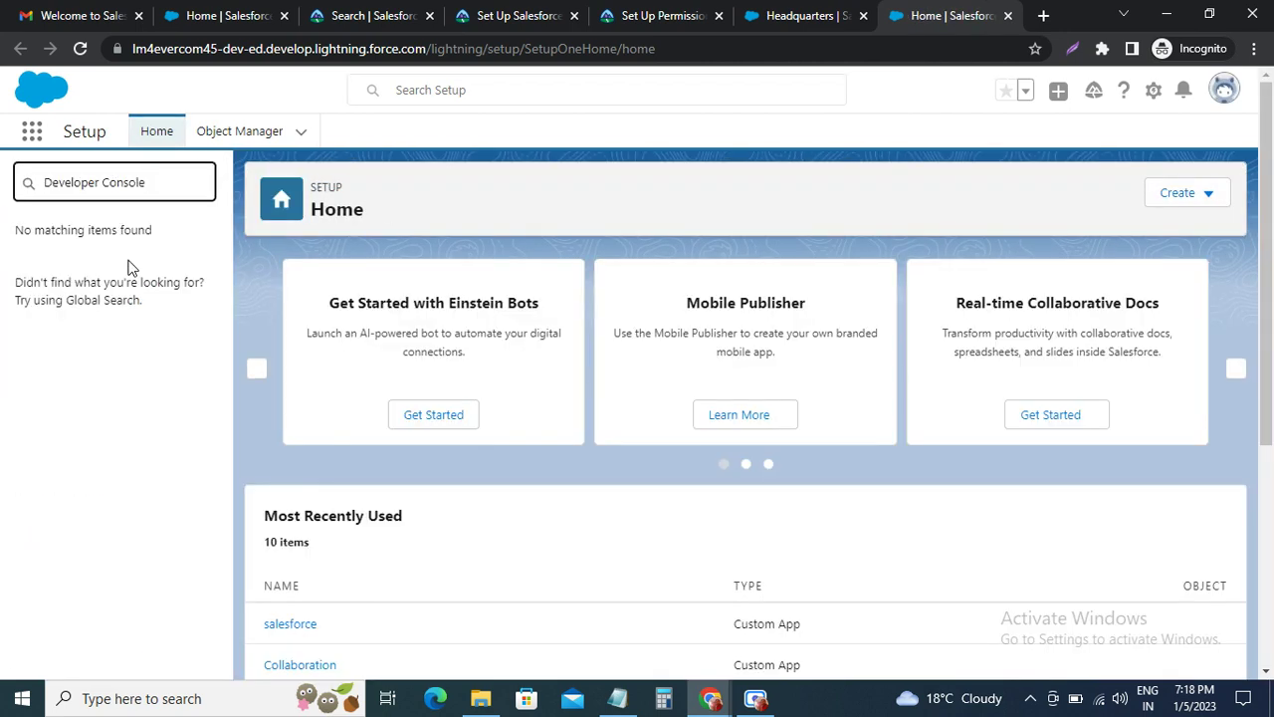
key(BackSpace)
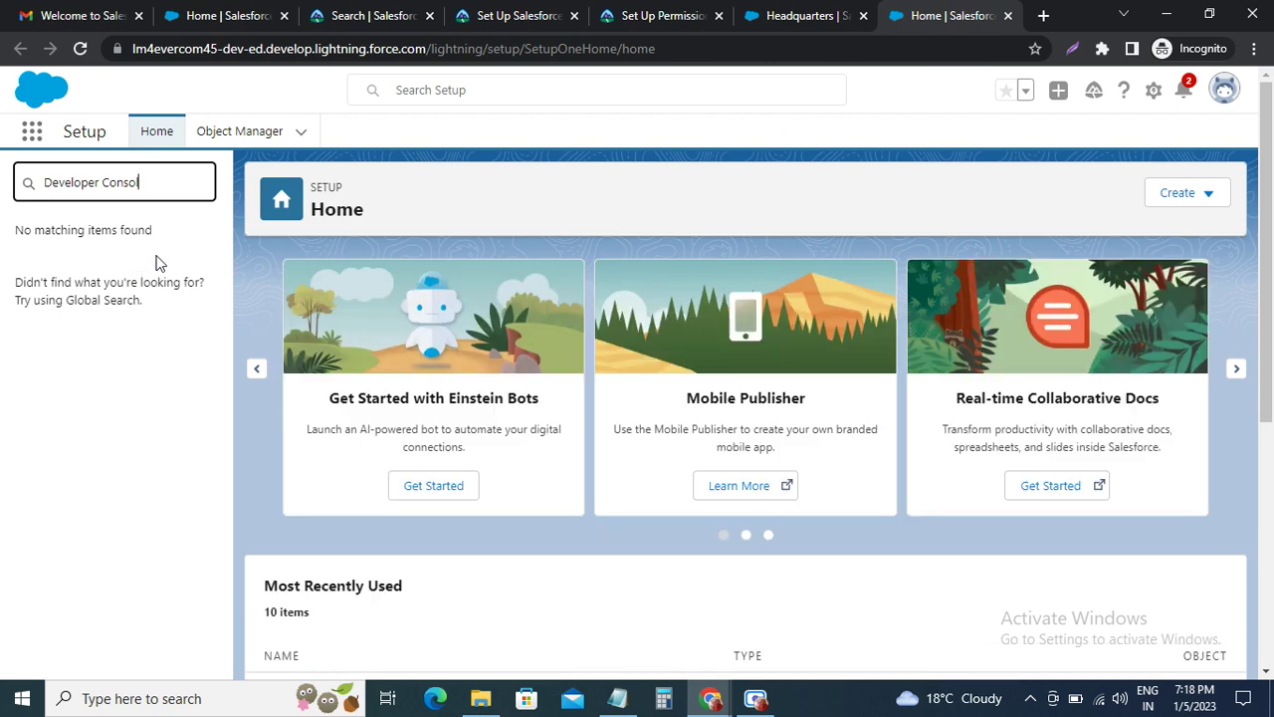
click(806, 18)
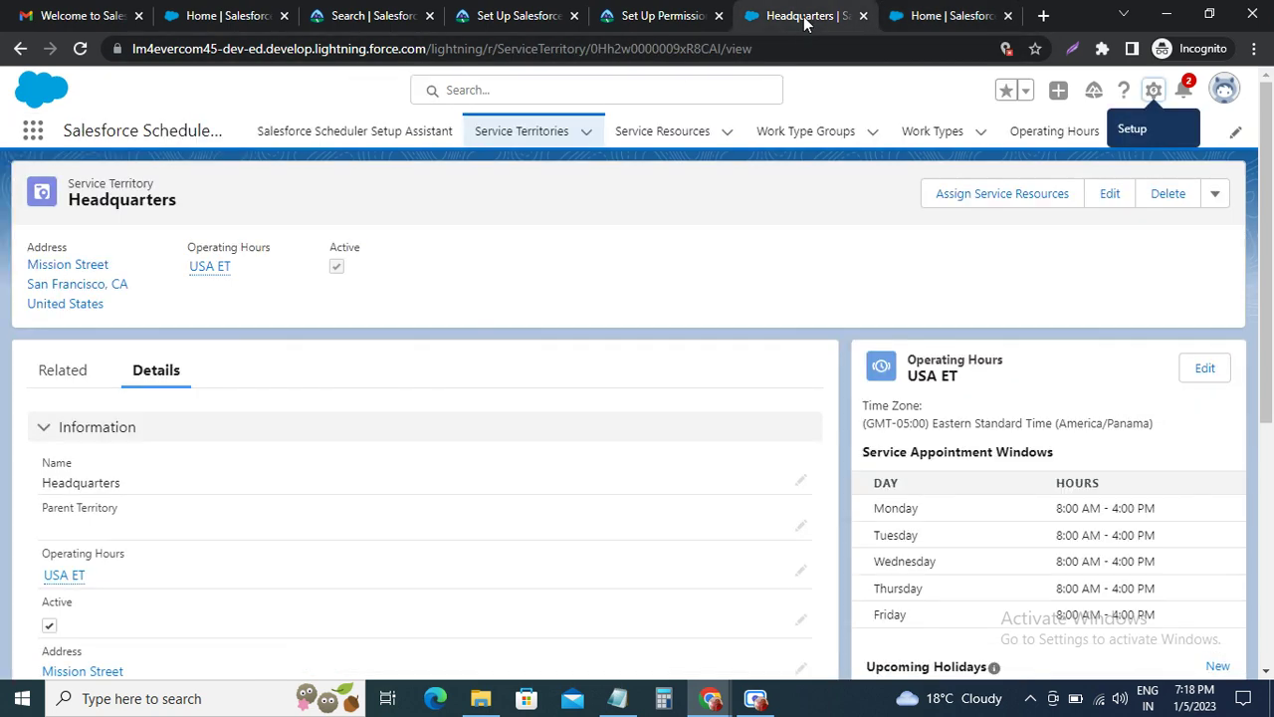
click(665, 16)
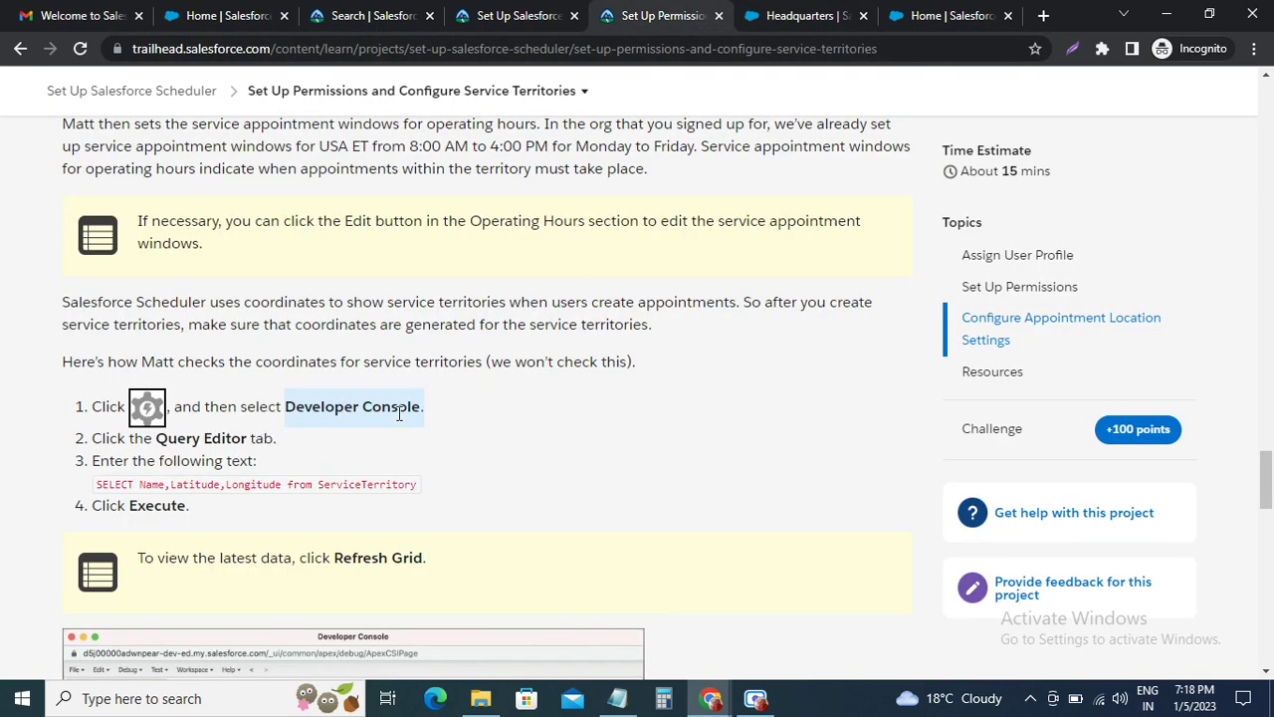
click(942, 17)
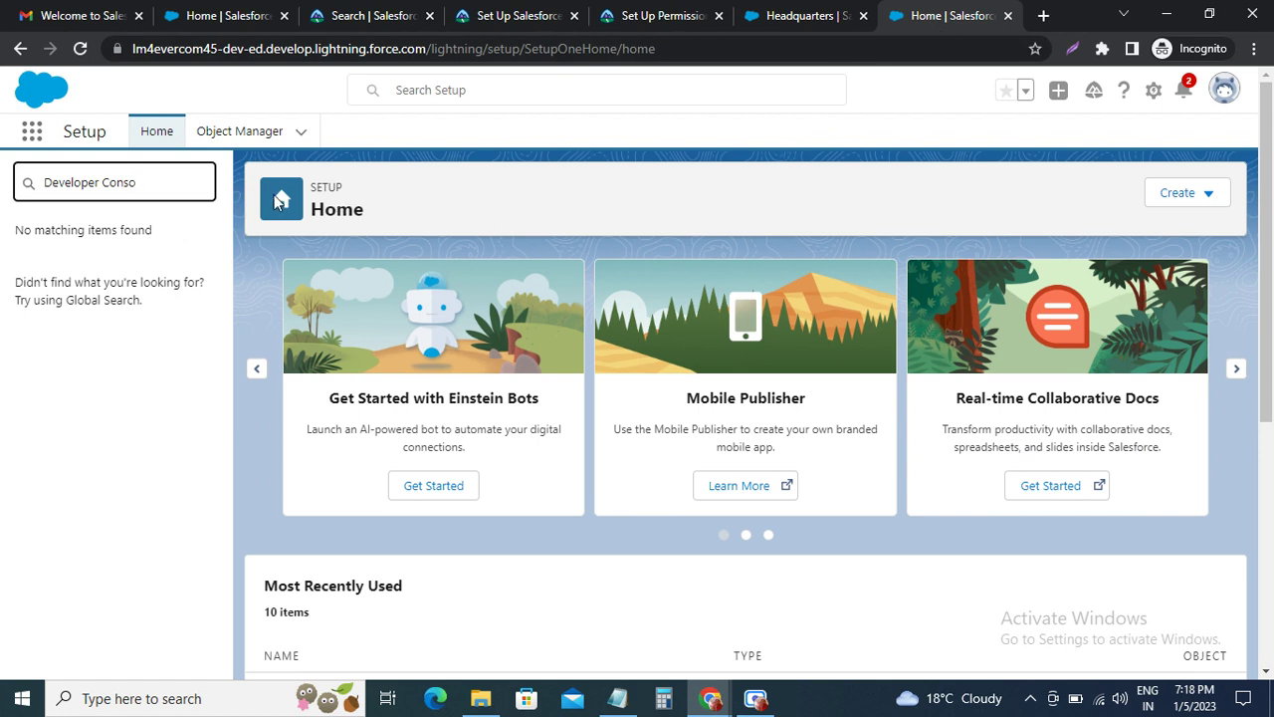
key(BackSpace)
key(BackSpace)
key(BackSpace)
key(BackSpace)
key(BackSpace)
key(BackSpace)
double_click(112, 189)
key(BackSpace)
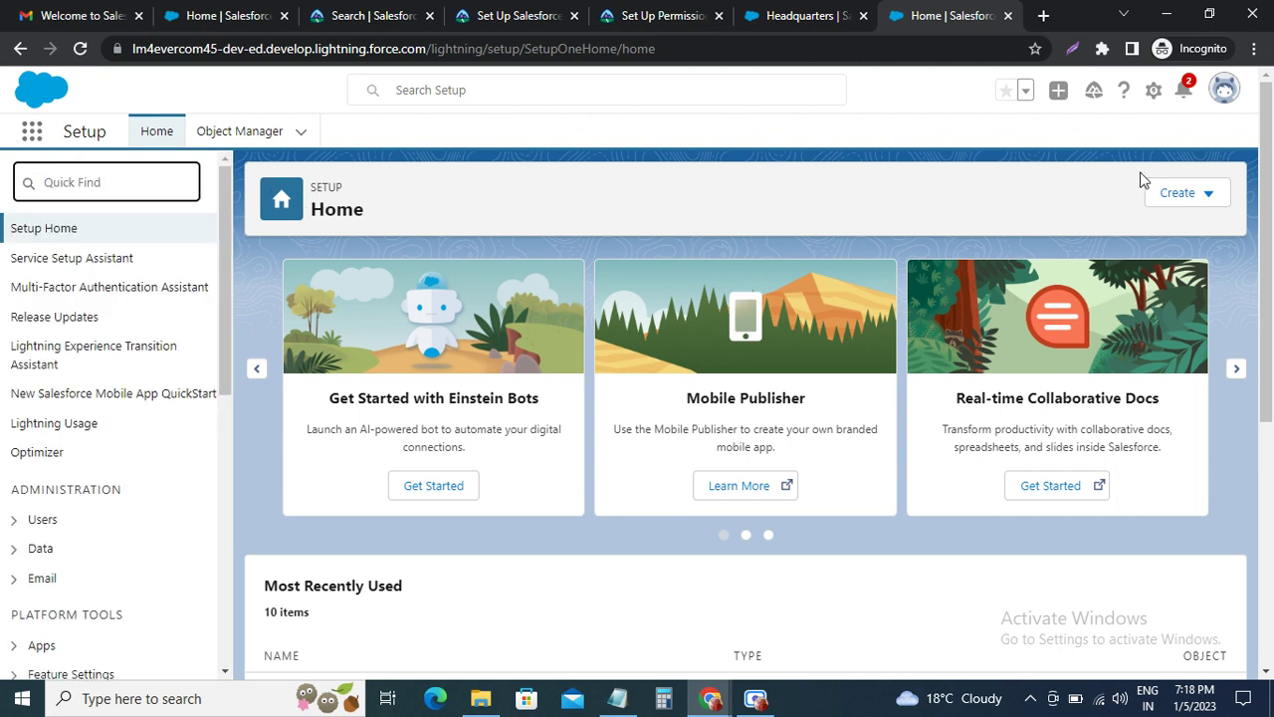
Open the Developer Console from Setup and maximize its window.
click(1155, 92)
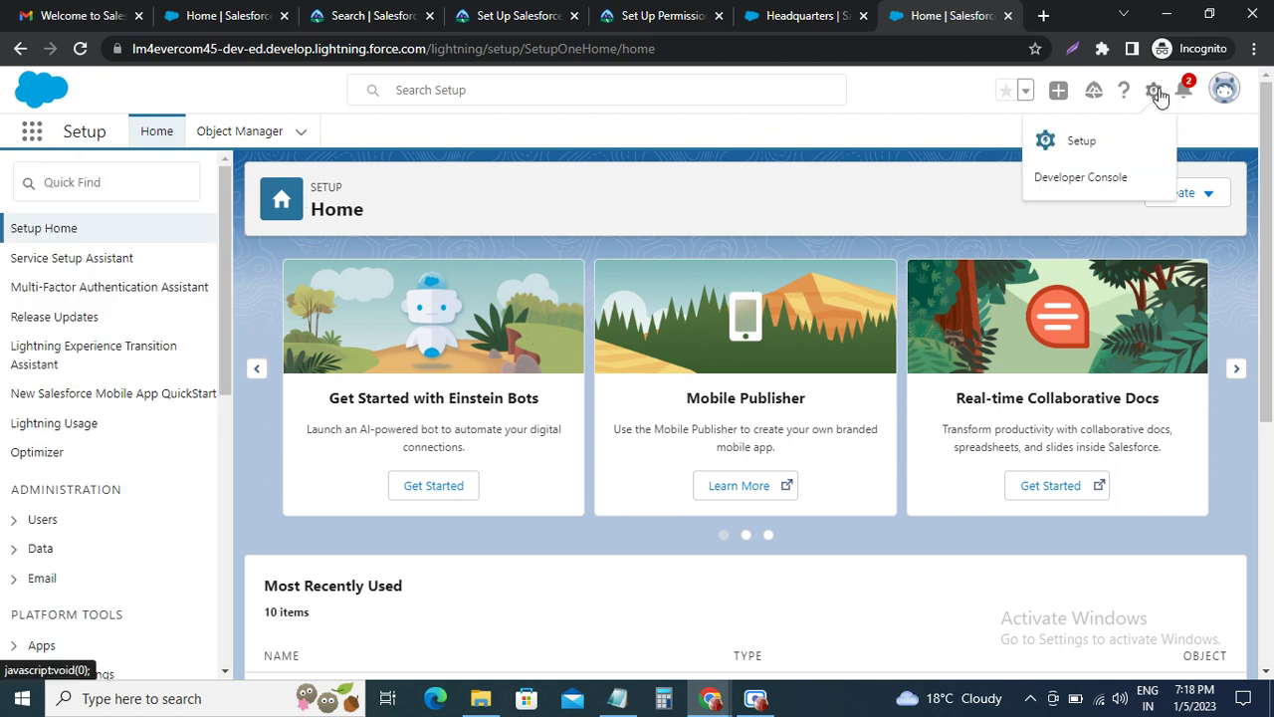
click(1092, 179)
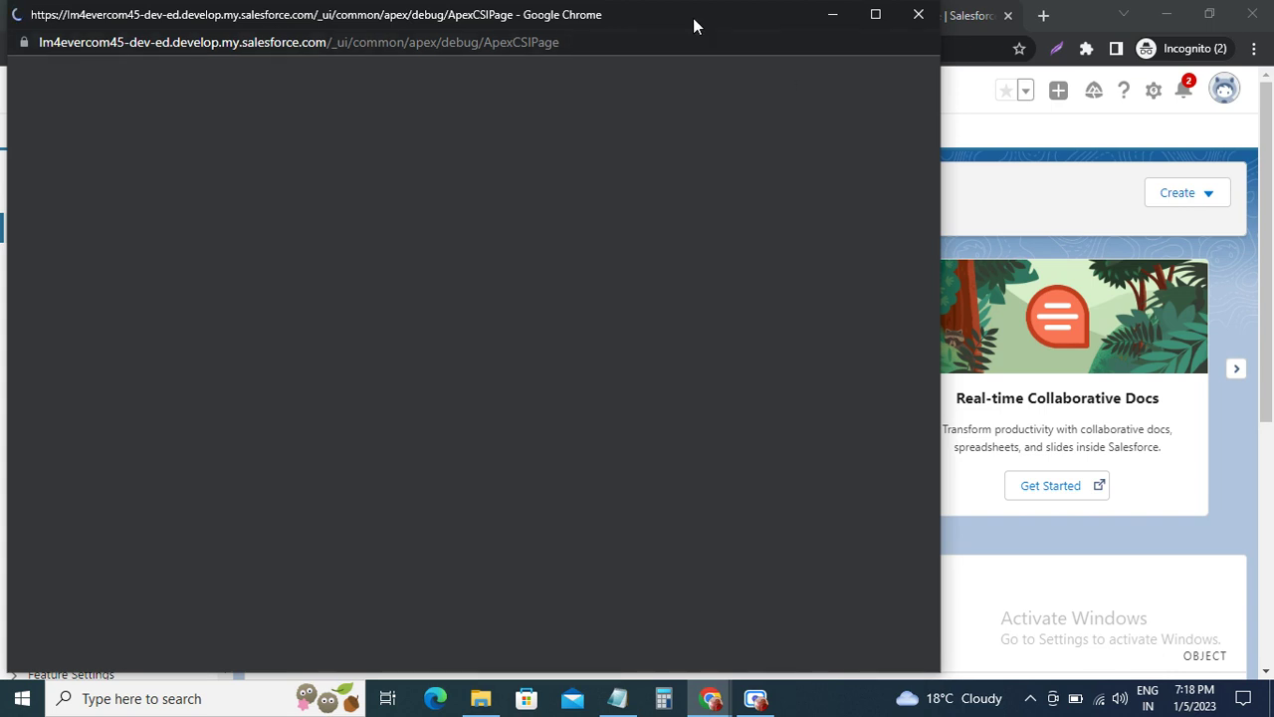
click(875, 15)
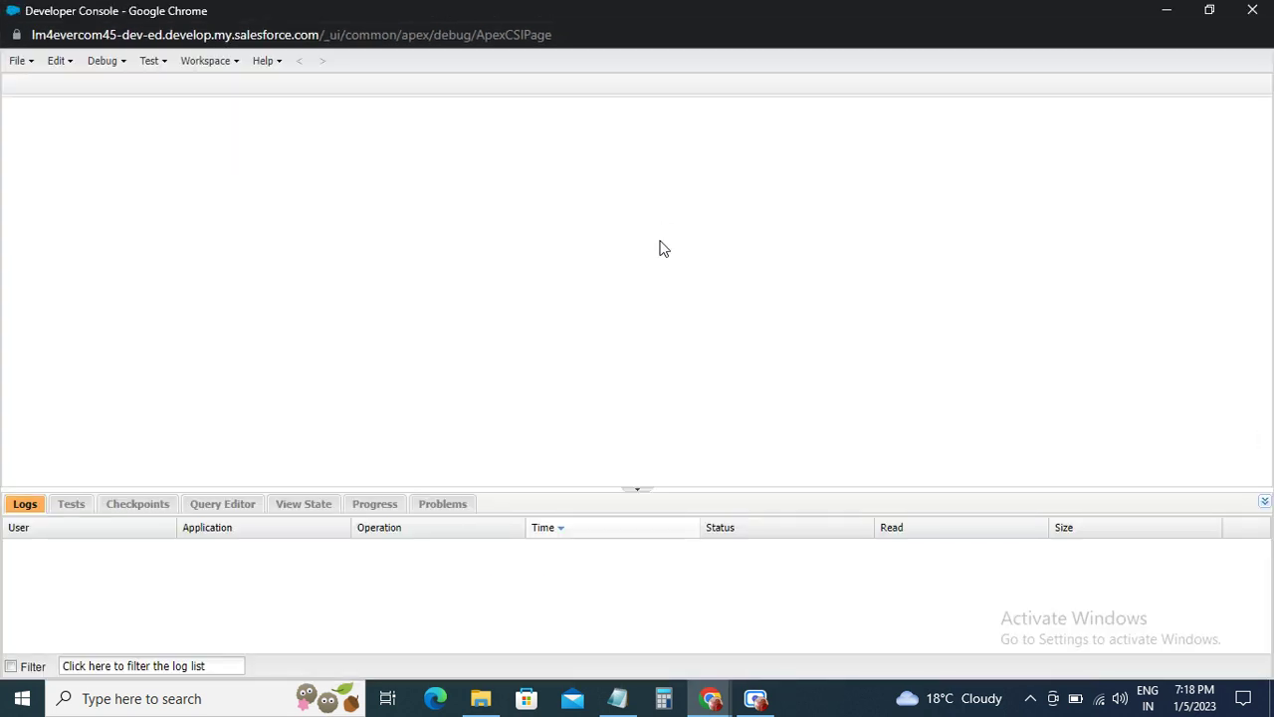
Copy the query SELECT Name,Latitude,Longitude from ServiceTerritory from the Trailhead instructions into the Developer Console's Query Editor.
key(alt+Tab)
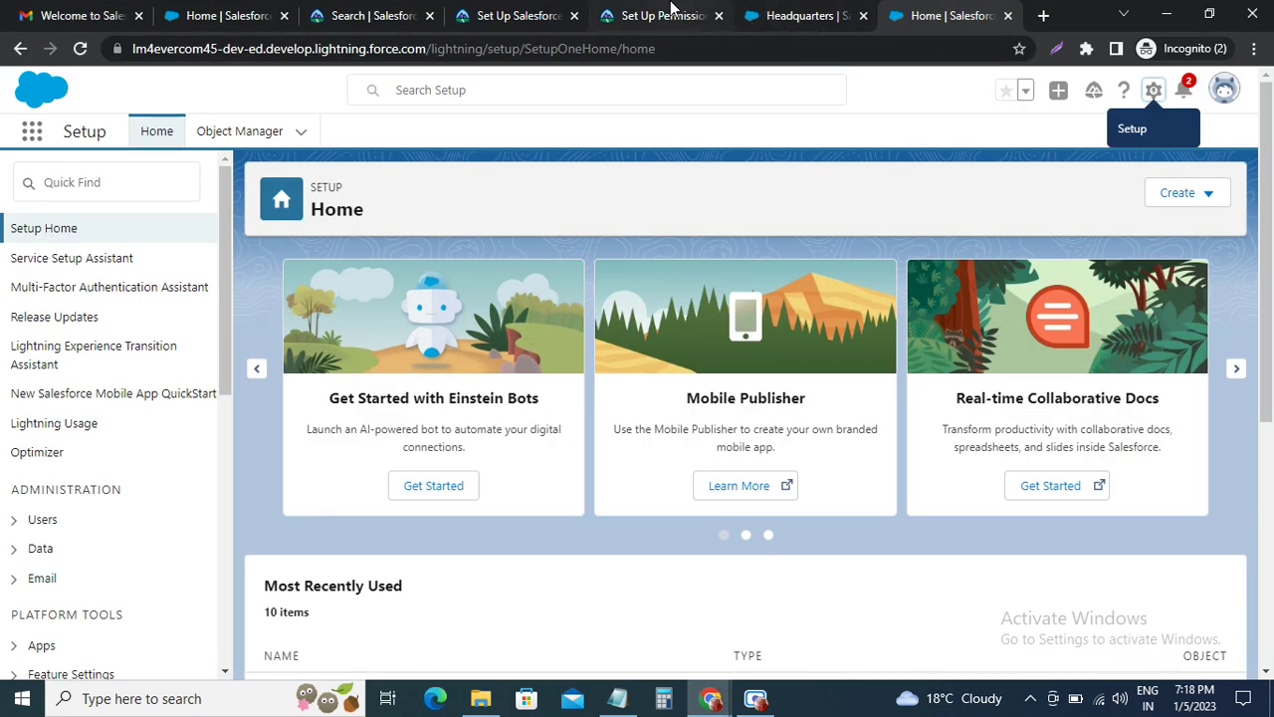
click(674, 16)
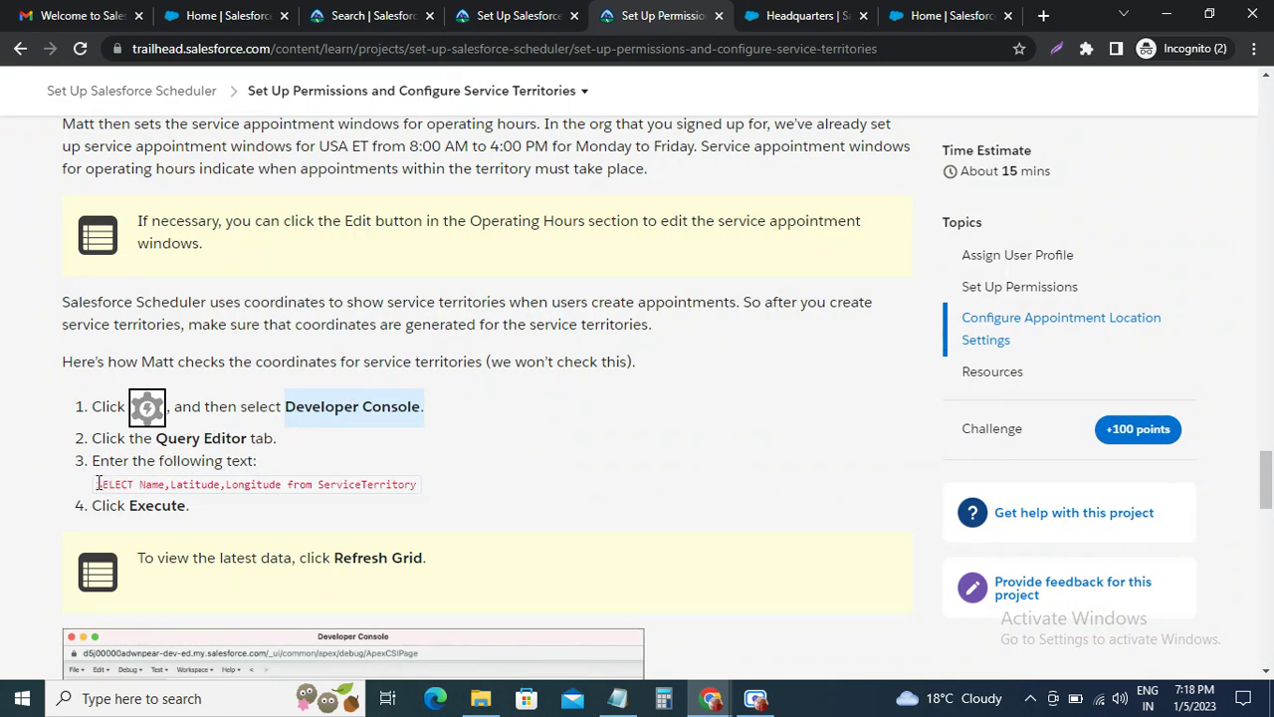
drag(97, 484, 426, 505)
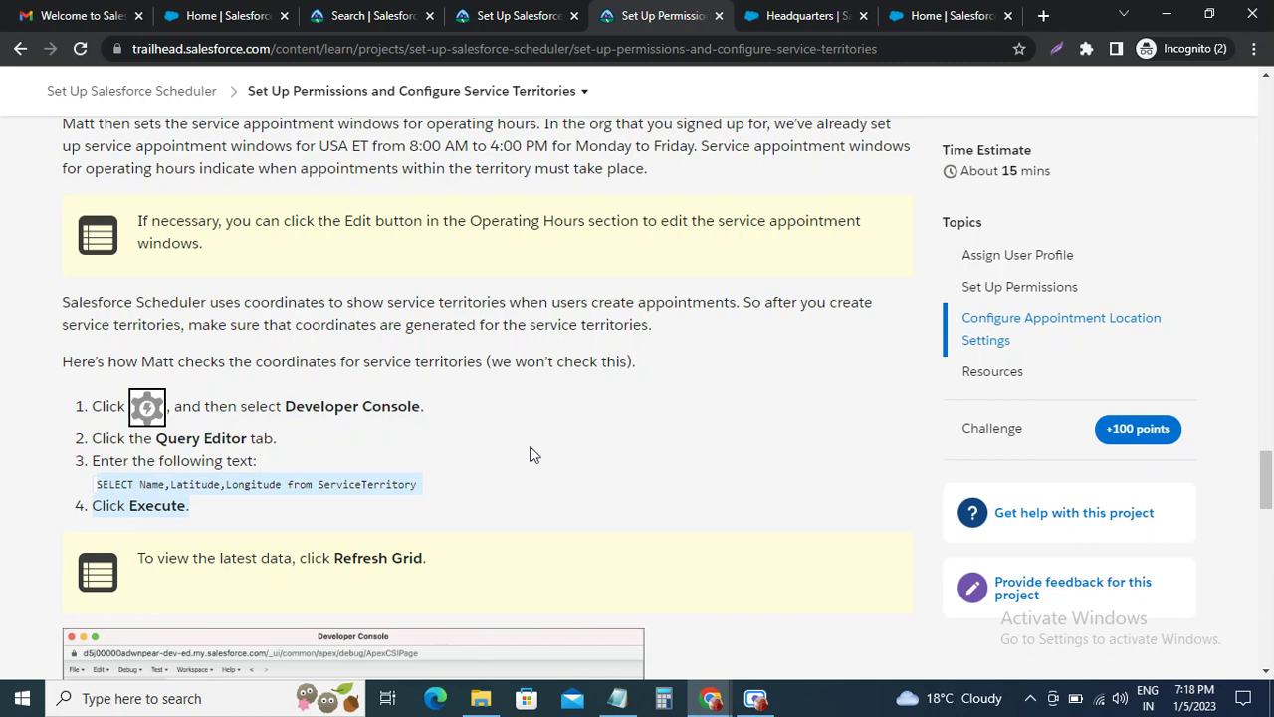
click(933, 15)
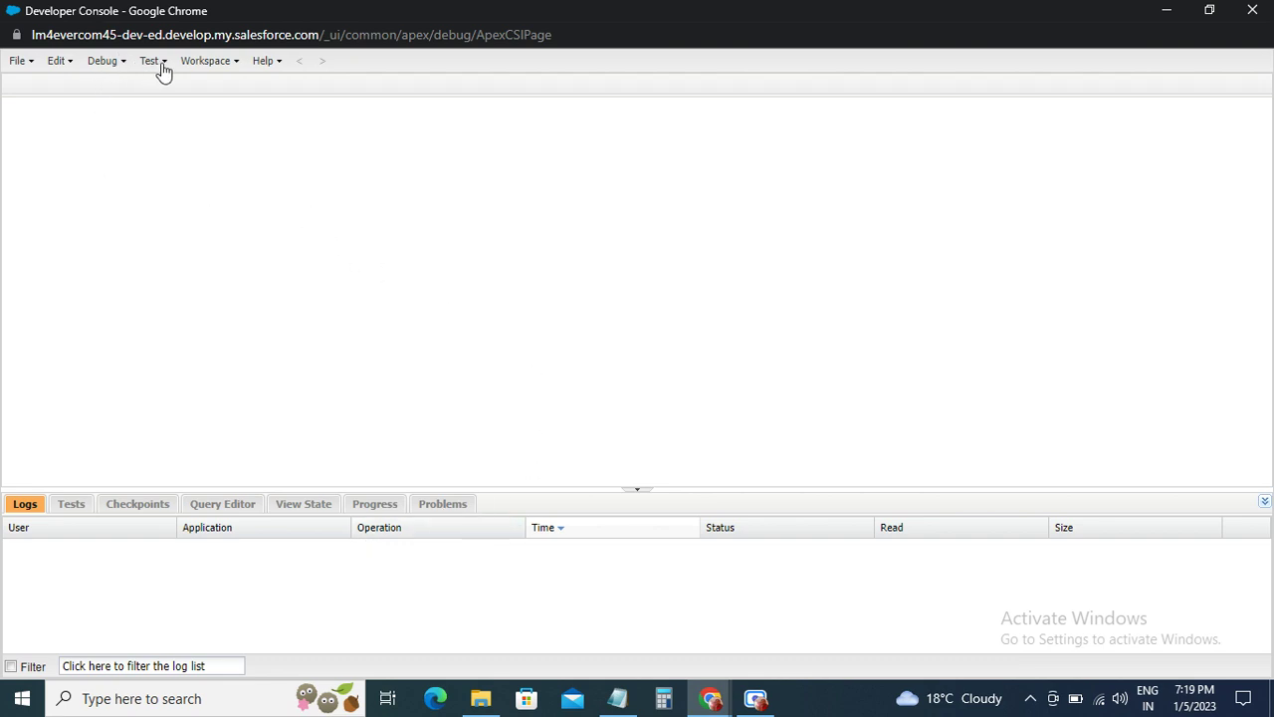
click(223, 505)
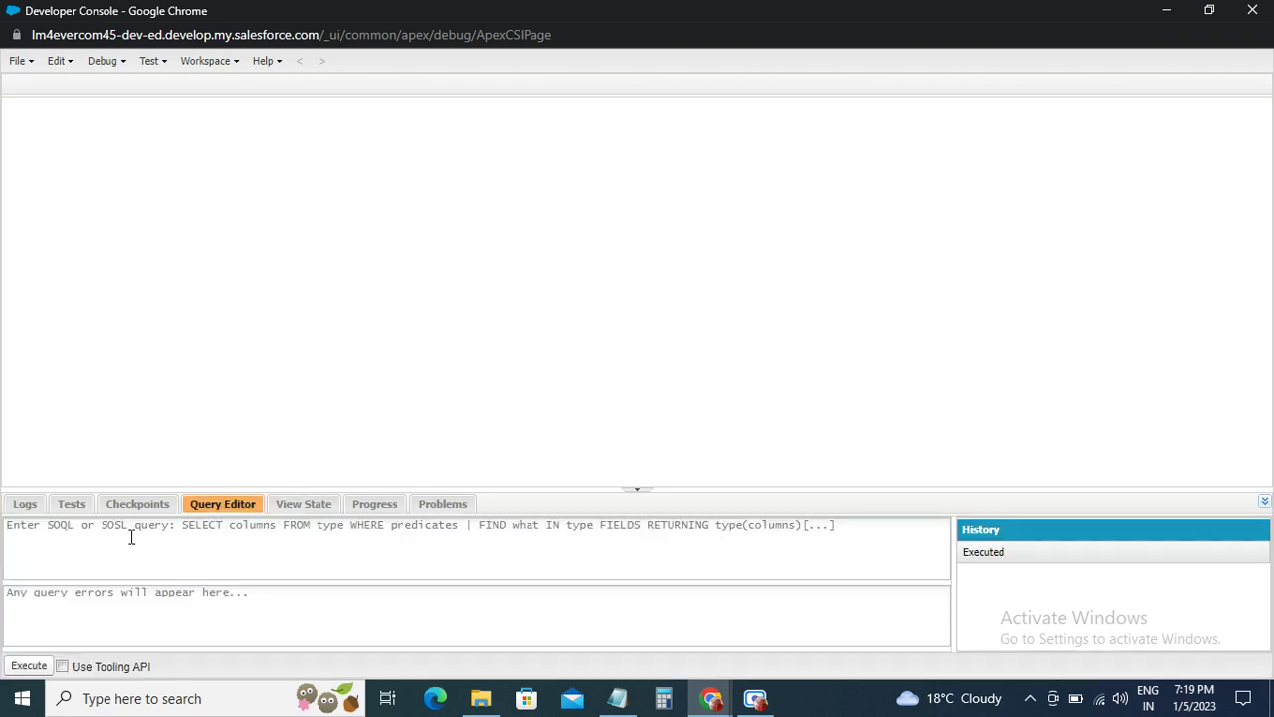
click(88, 539)
text(SELECT Name,Latitude,Longitude from ServiceTerritory Click Execute.)
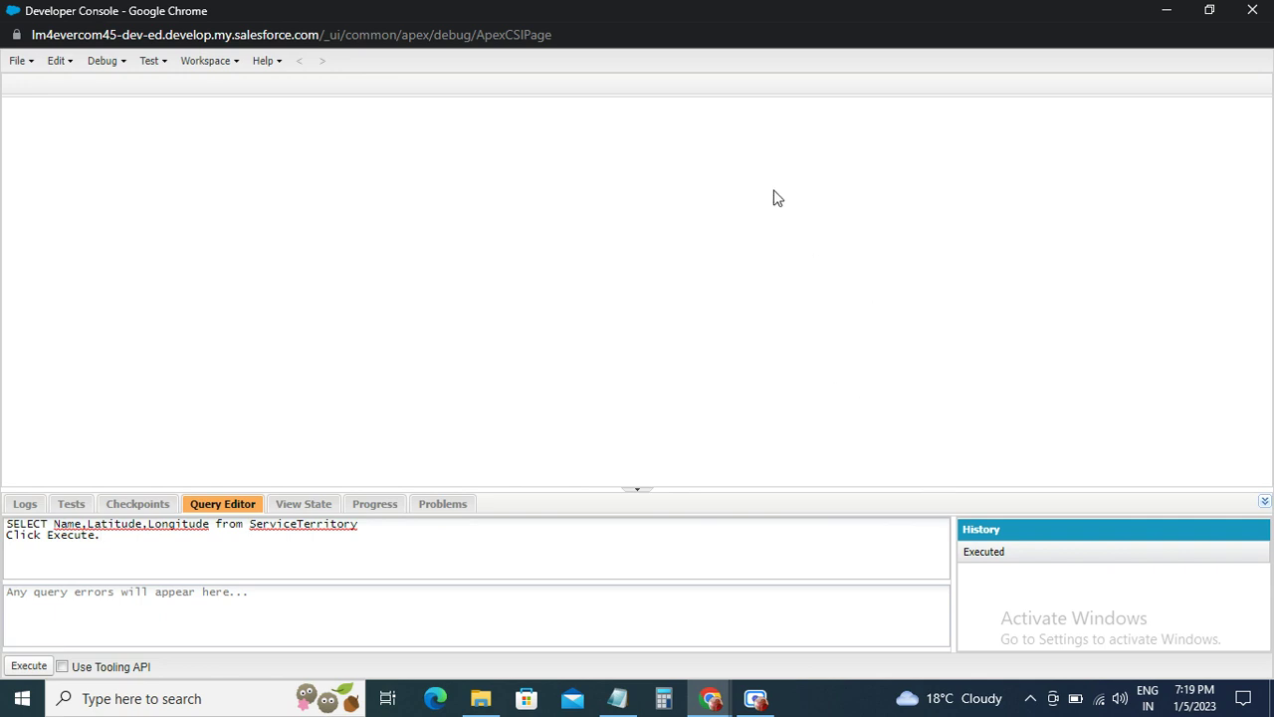
Delete the stray "Click Execute." line from the query text and execute the ServiceTerritory query.
click(984, 551)
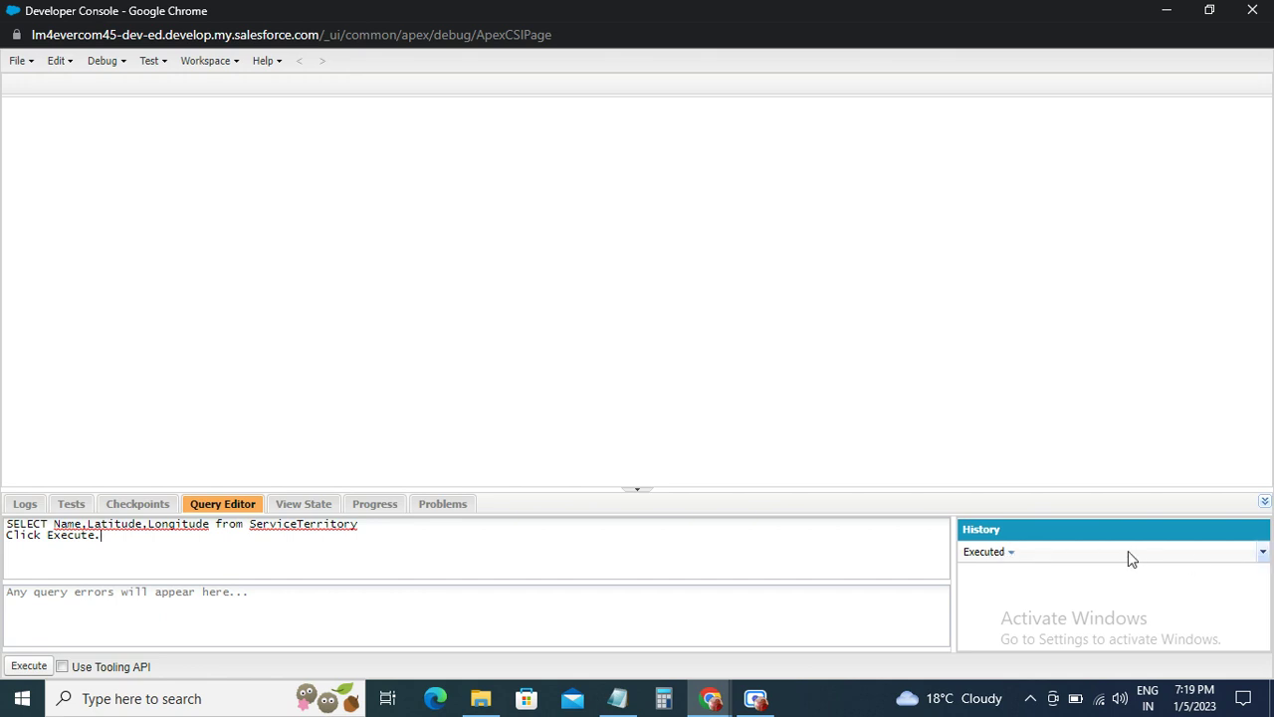
click(995, 551)
drag(131, 538, 8, 535)
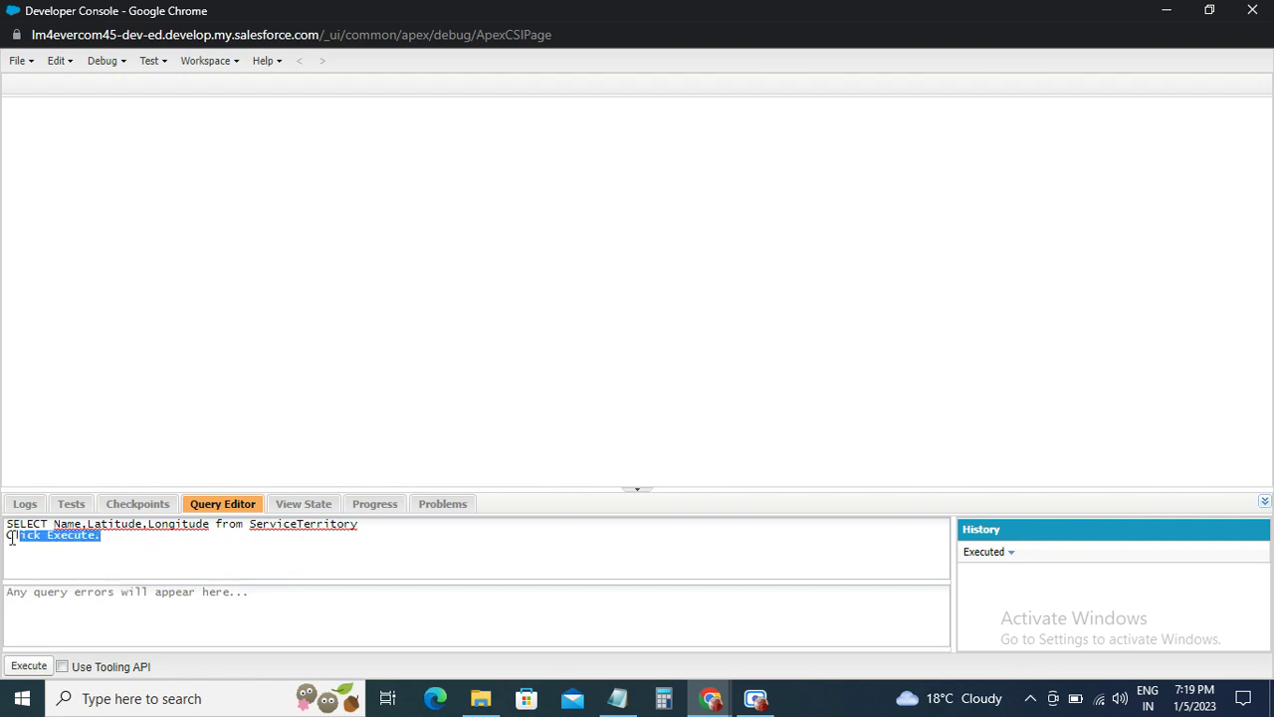
key(BackSpace)
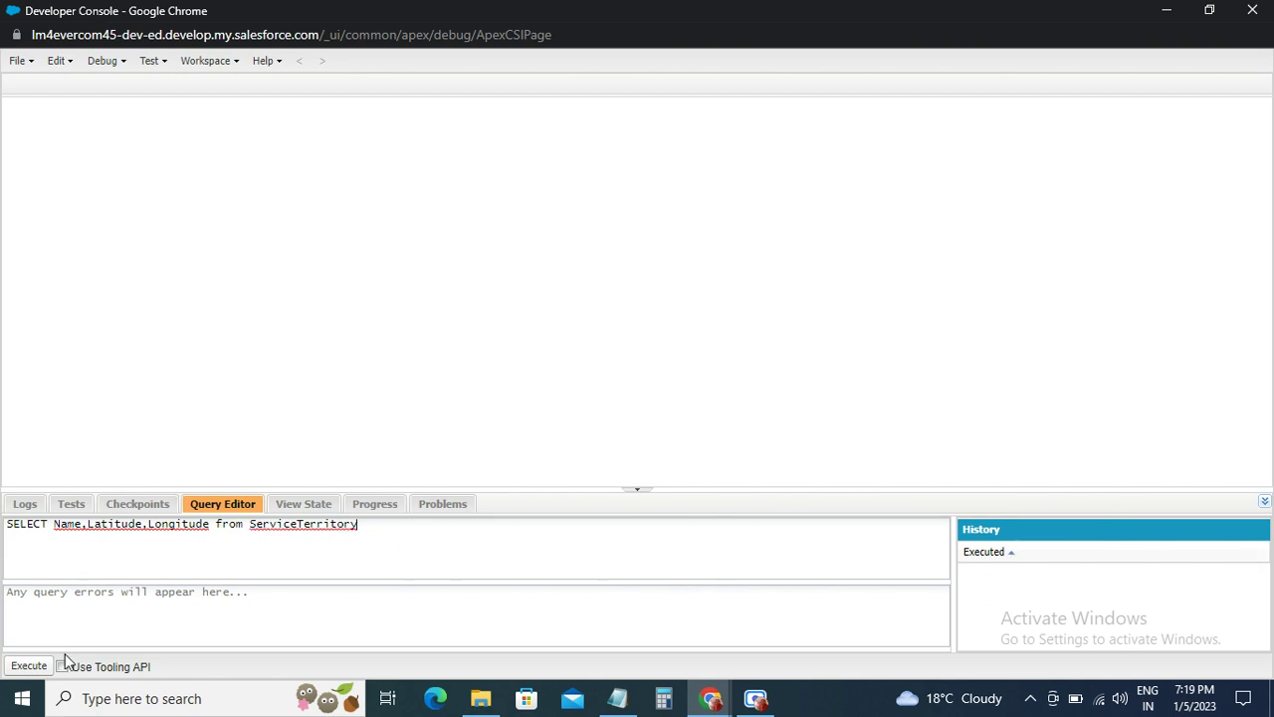
click(24, 666)
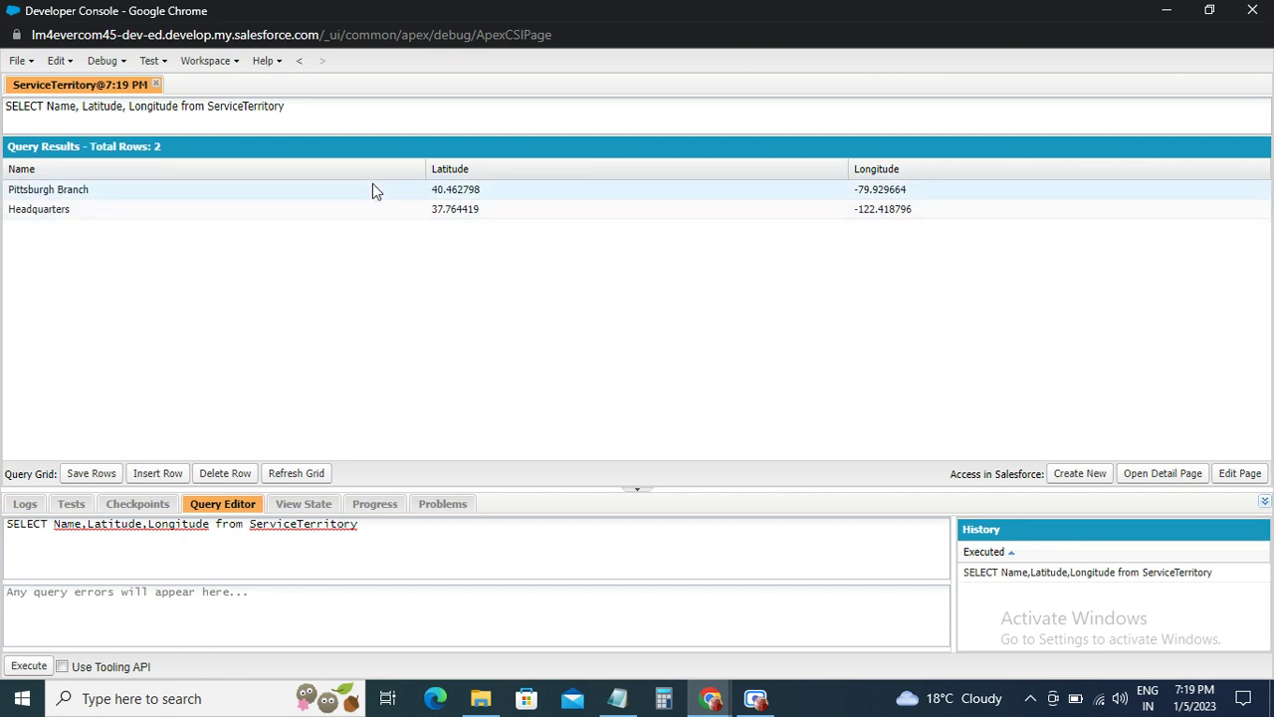
Switch back to the Trailhead unit page and verify the step to earn 100 points.
key(alt+Tab)
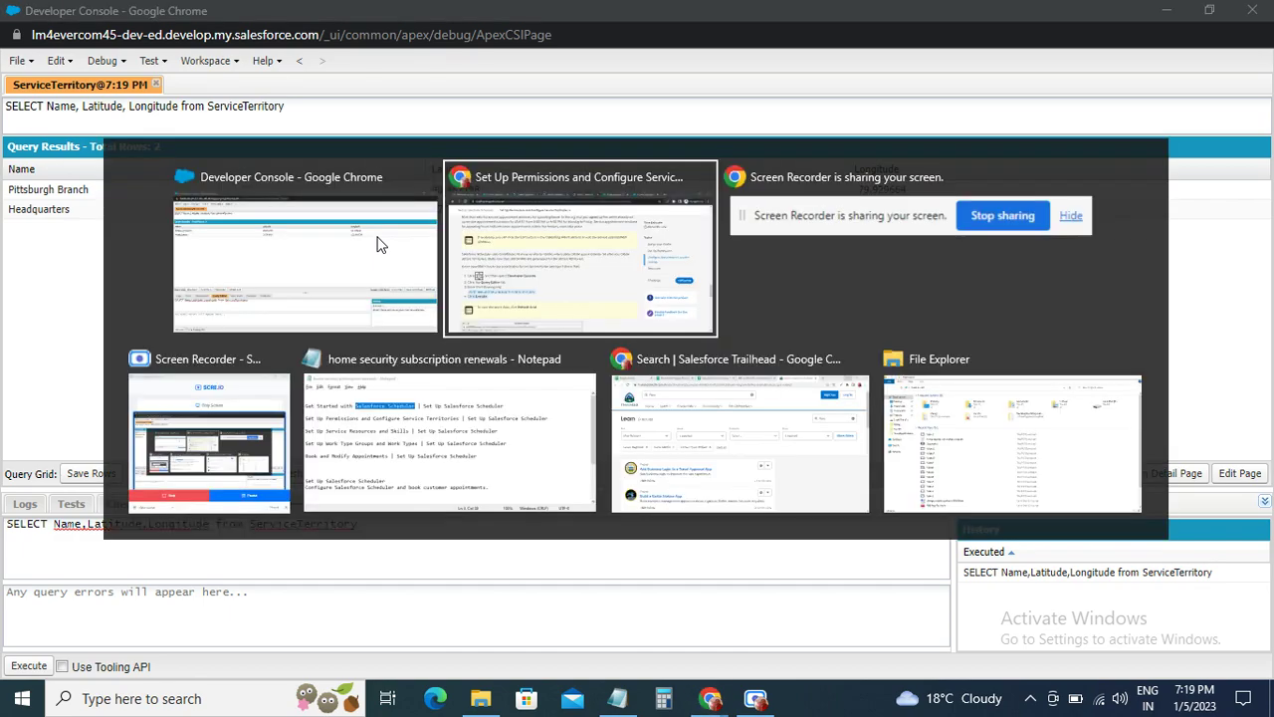
scroll(249, 365, down, 3)
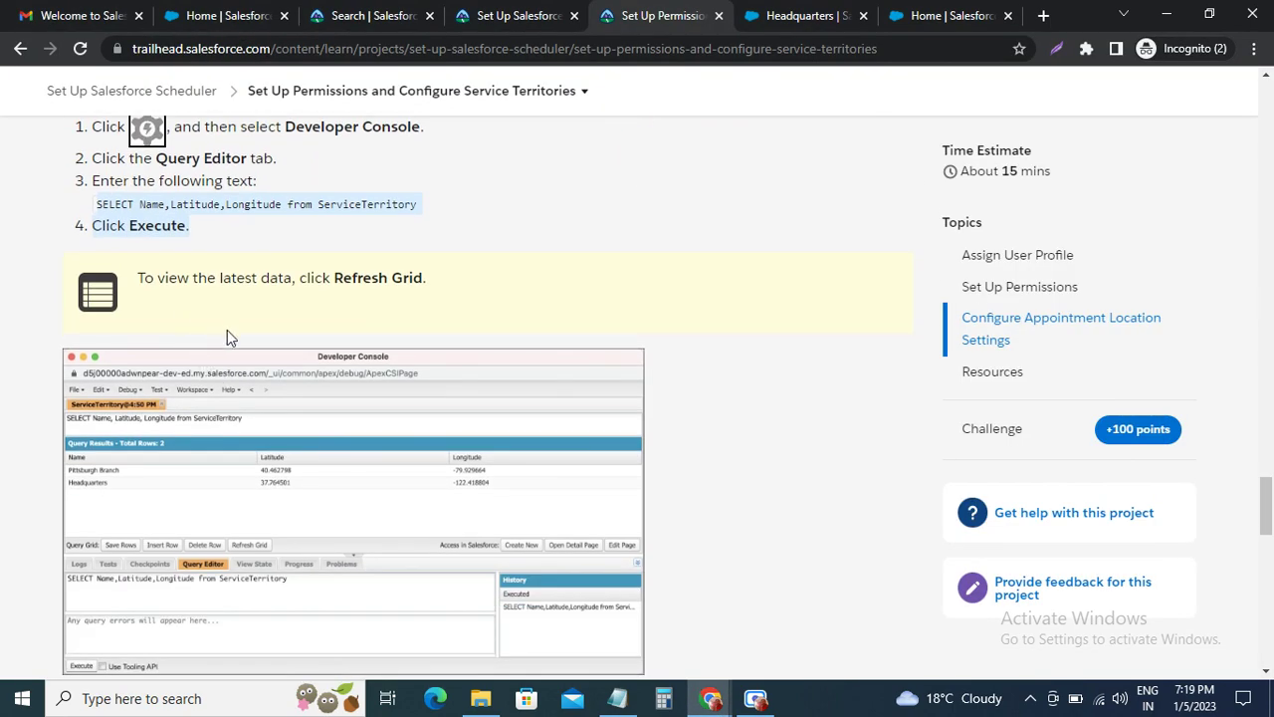
scroll(227, 331, down, 10)
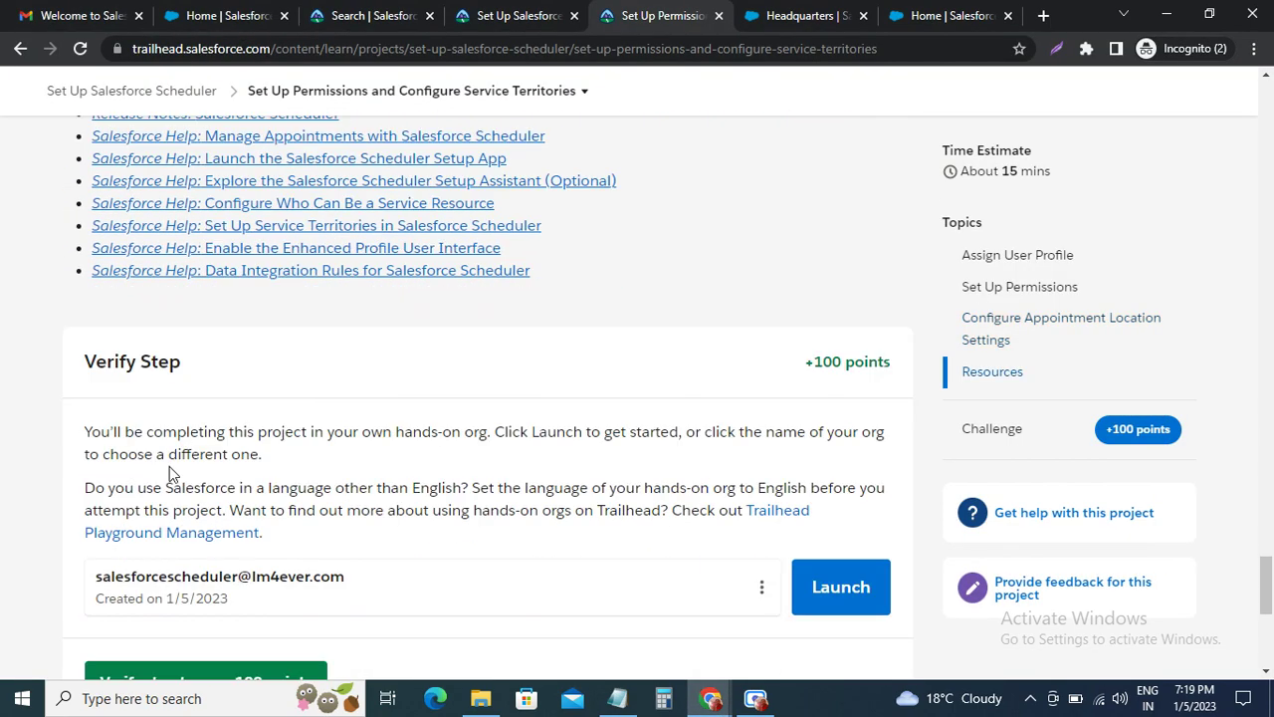
scroll(169, 466, down, 3)
click(176, 399)
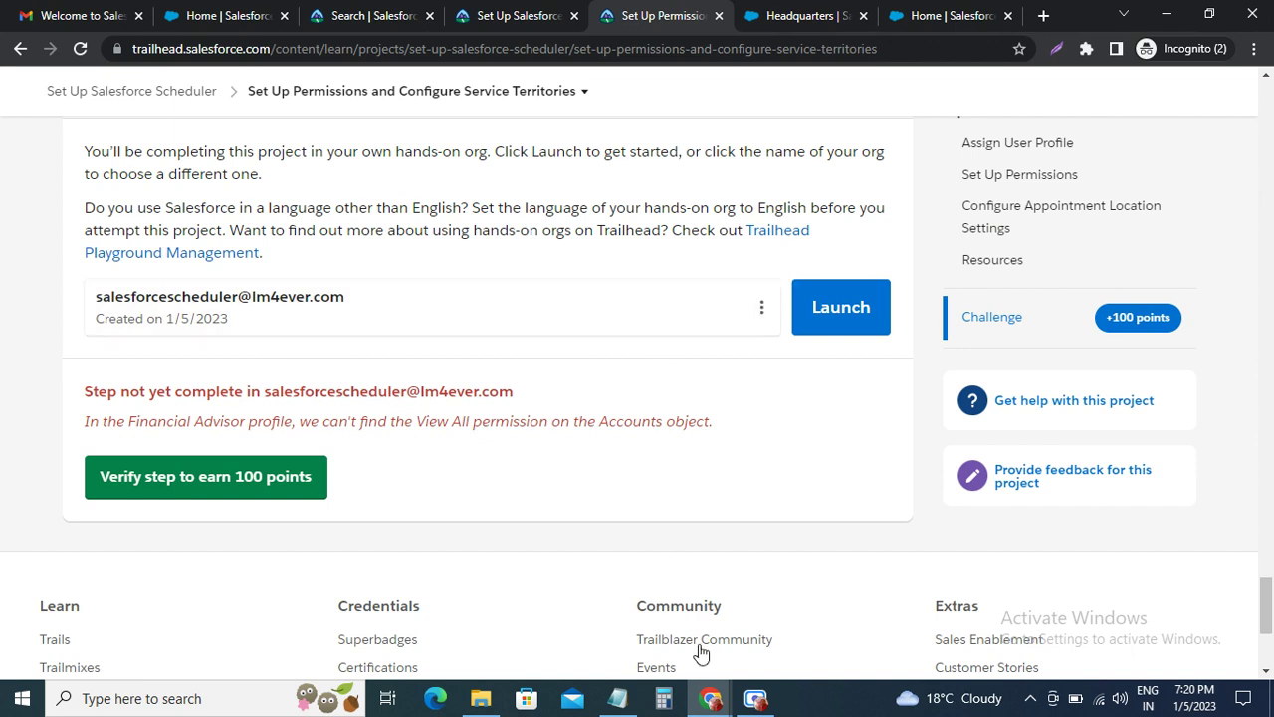
In Salesforce Setup, find and open the Profiles page using the search term "profil".
click(939, 12)
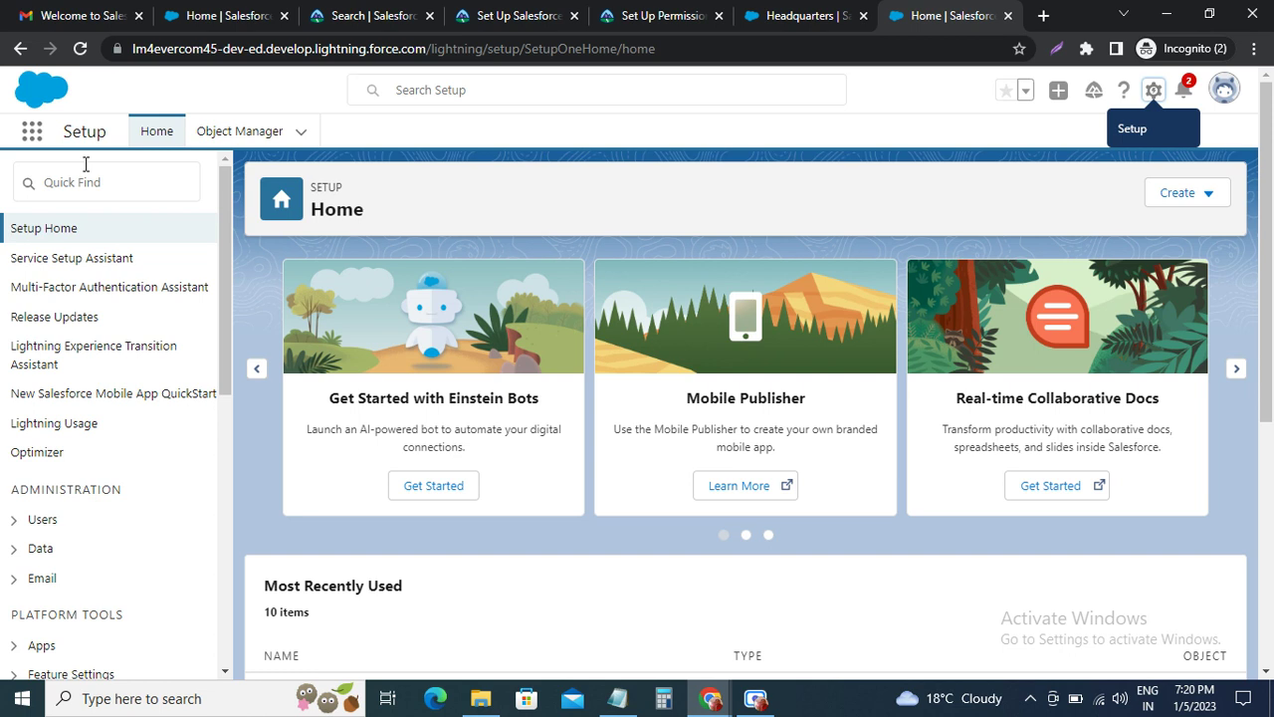
click(78, 182)
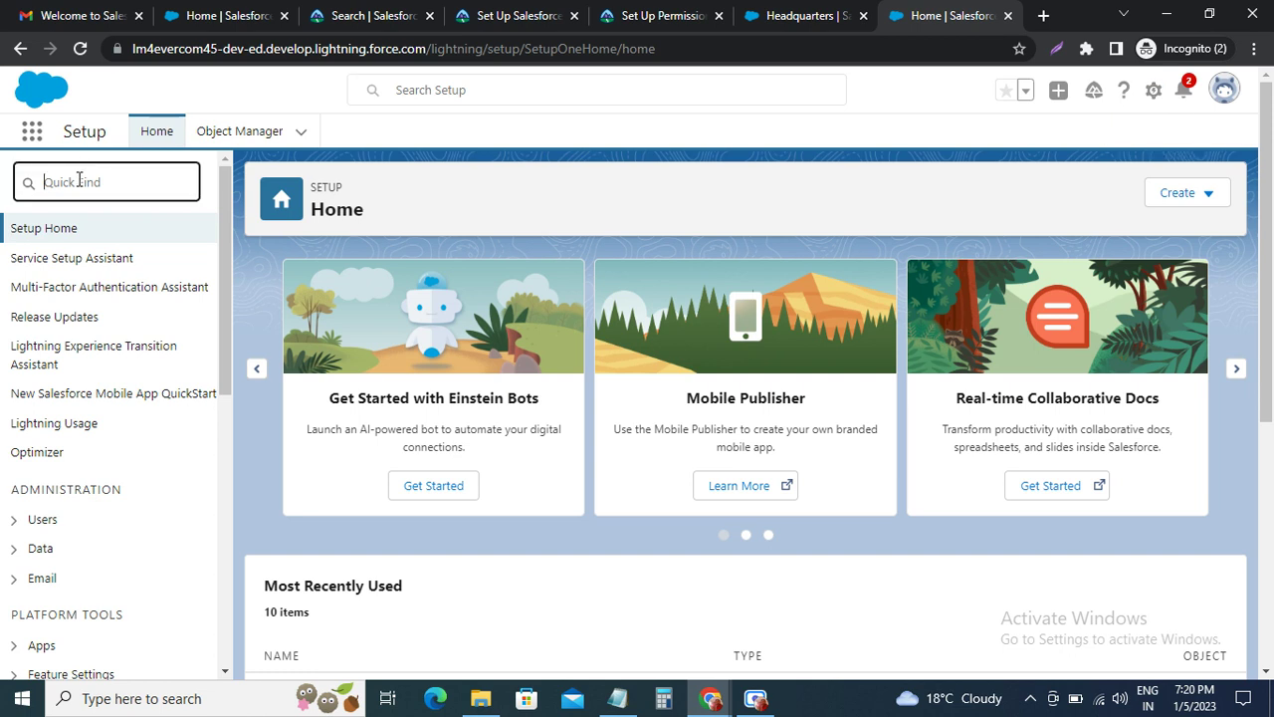
text(profil)
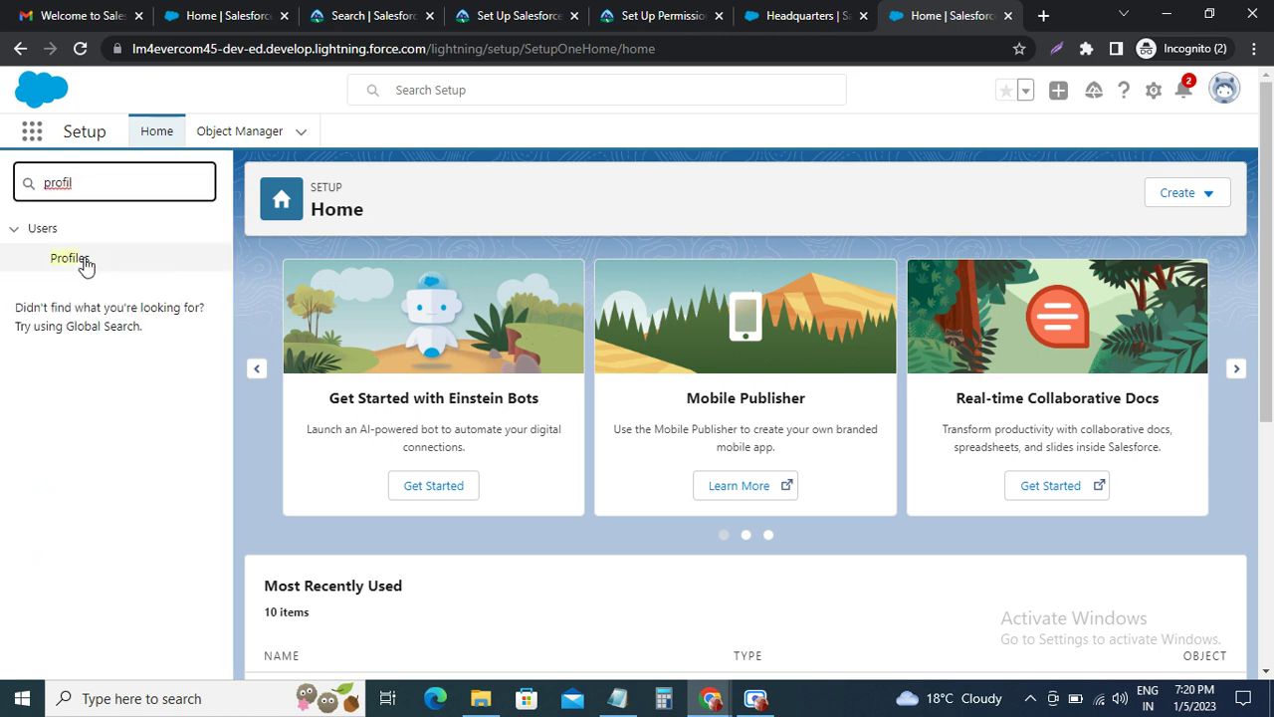
click(79, 258)
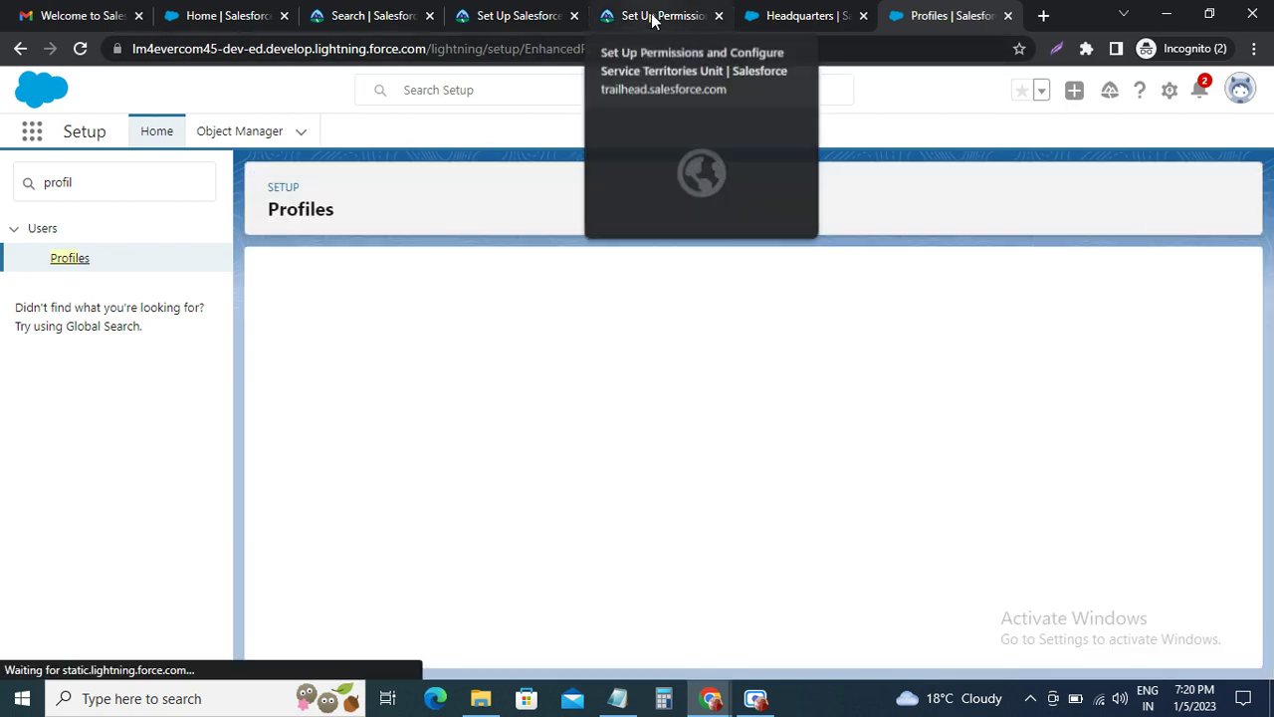
Recheck the Set Up Permissions instructions on Trailhead and open the Financial Advisor profile for editing.
click(654, 17)
scroll(274, 307, up, 15)
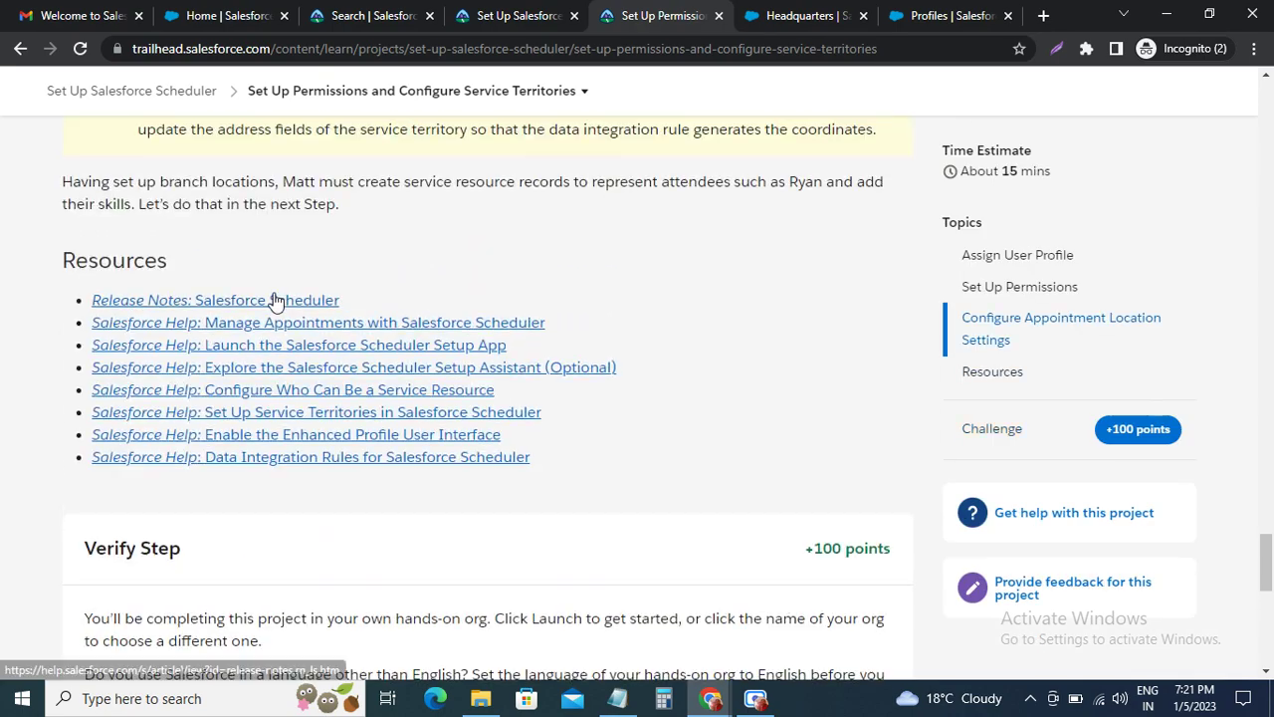
scroll(277, 296, up, 8)
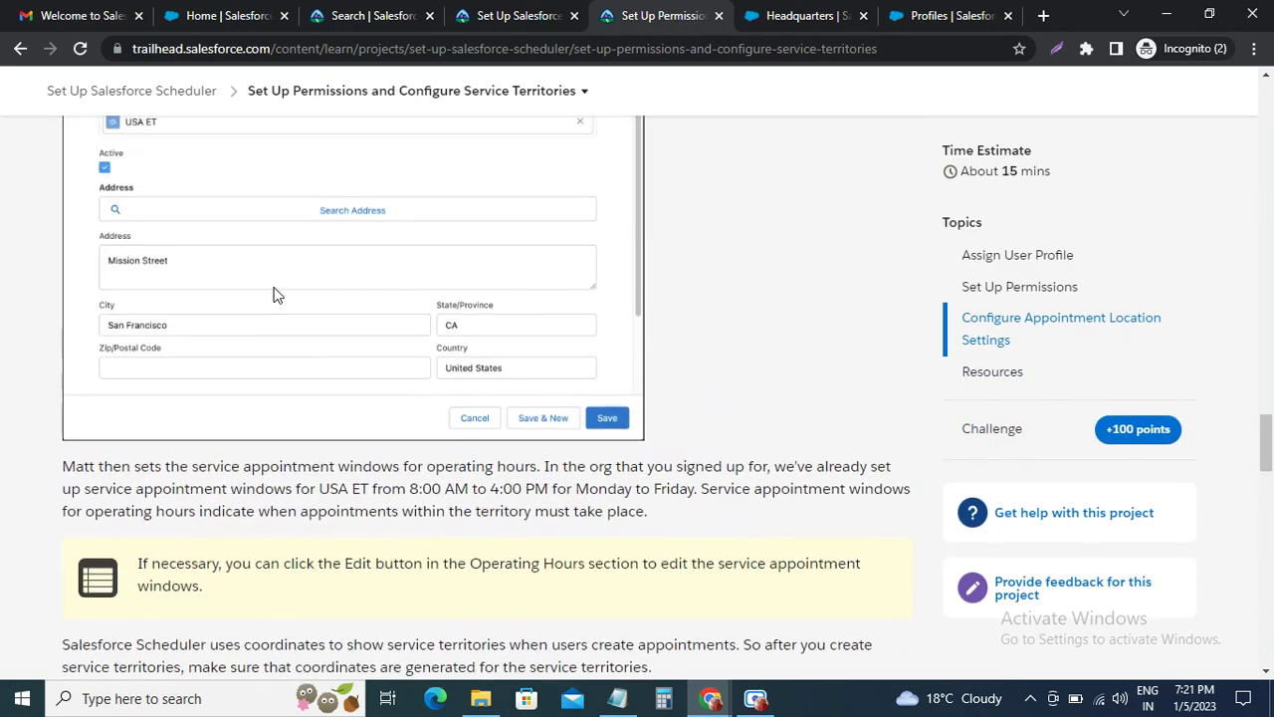
scroll(276, 288, up, 12)
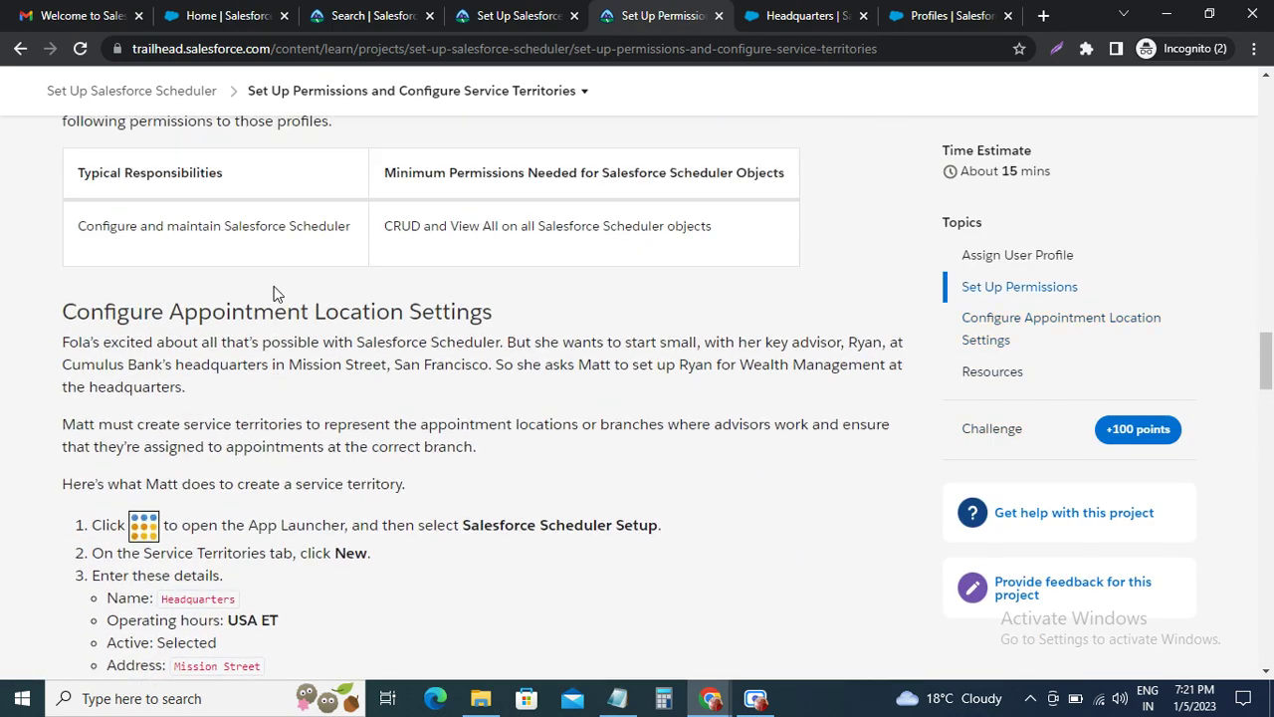
scroll(276, 291, up, 4)
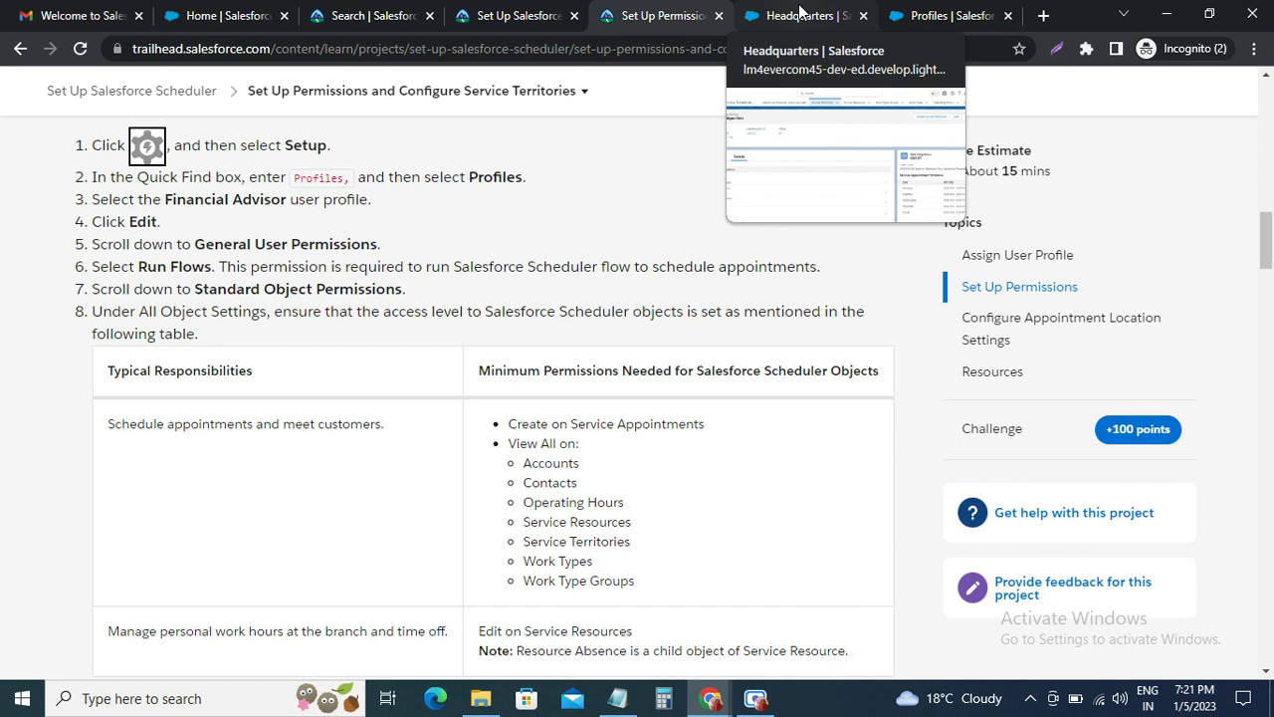
click(799, 12)
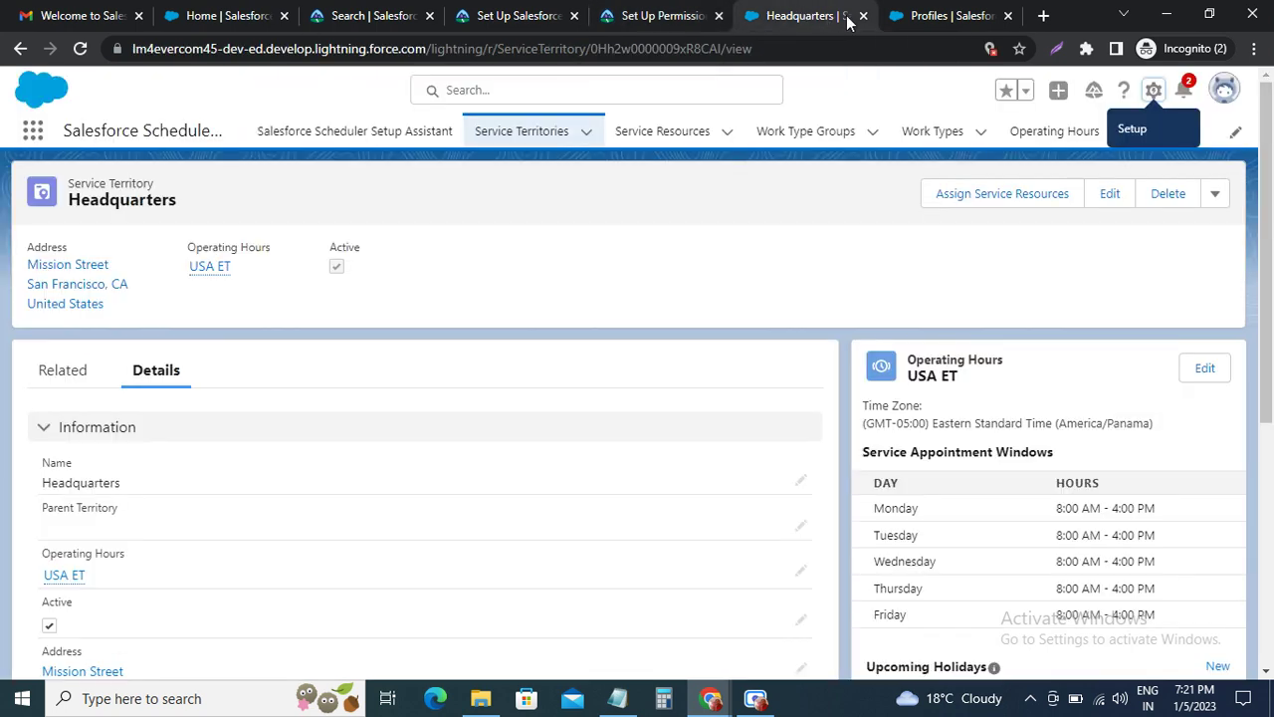
click(905, 15)
scroll(482, 408, down, 4)
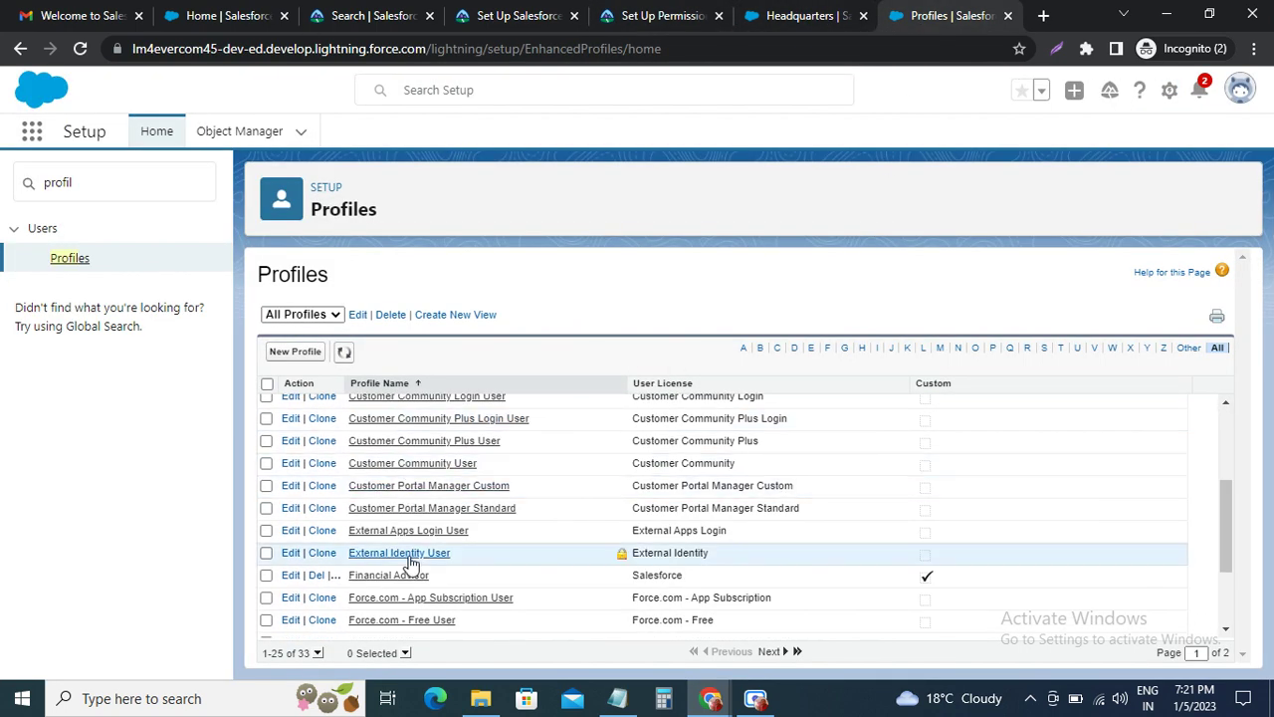
click(296, 583)
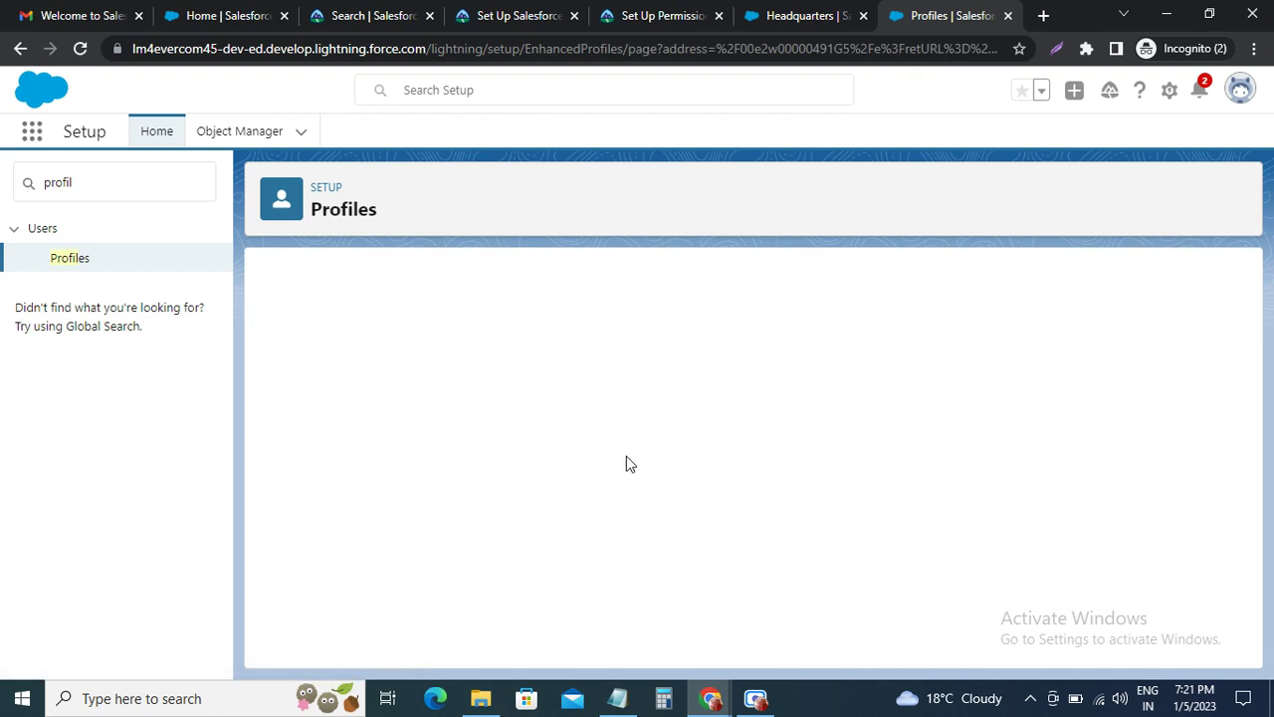
Check the minimum permissions table on Trailhead and grant View All on Accounts under the profile's Standard Object Permissions.
scroll(460, 478, down, 15)
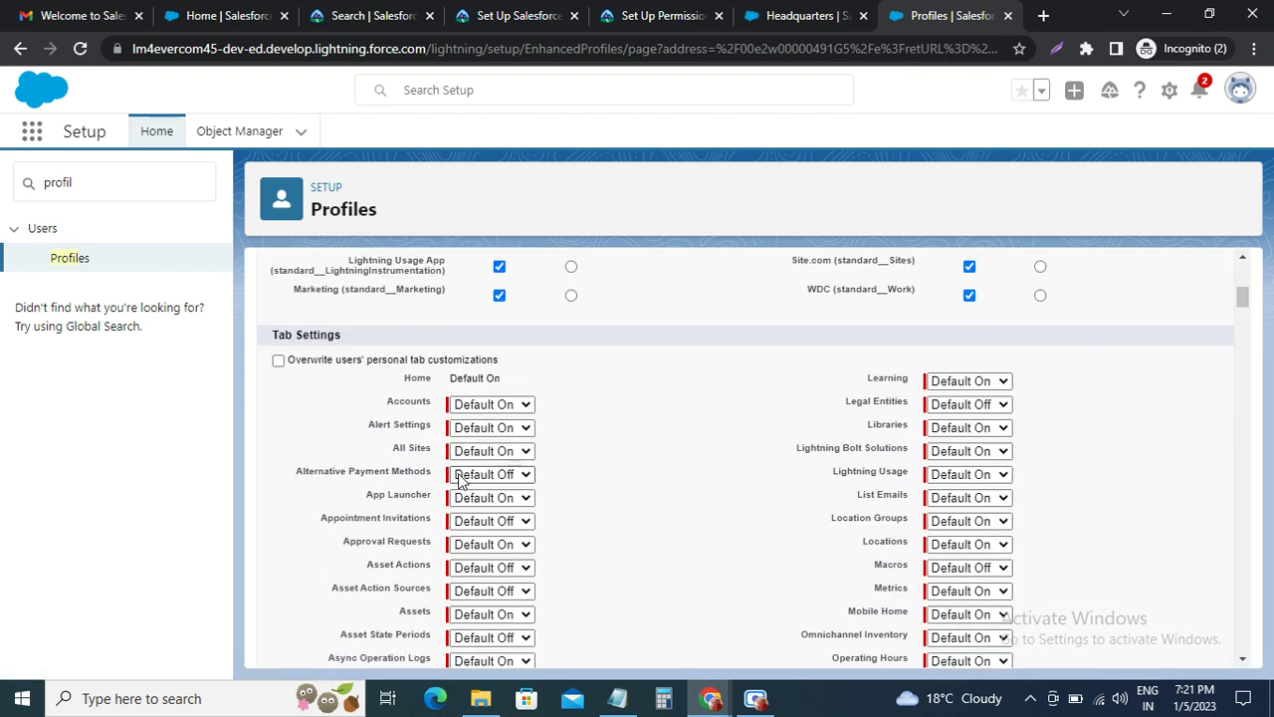
scroll(460, 478, down, 20)
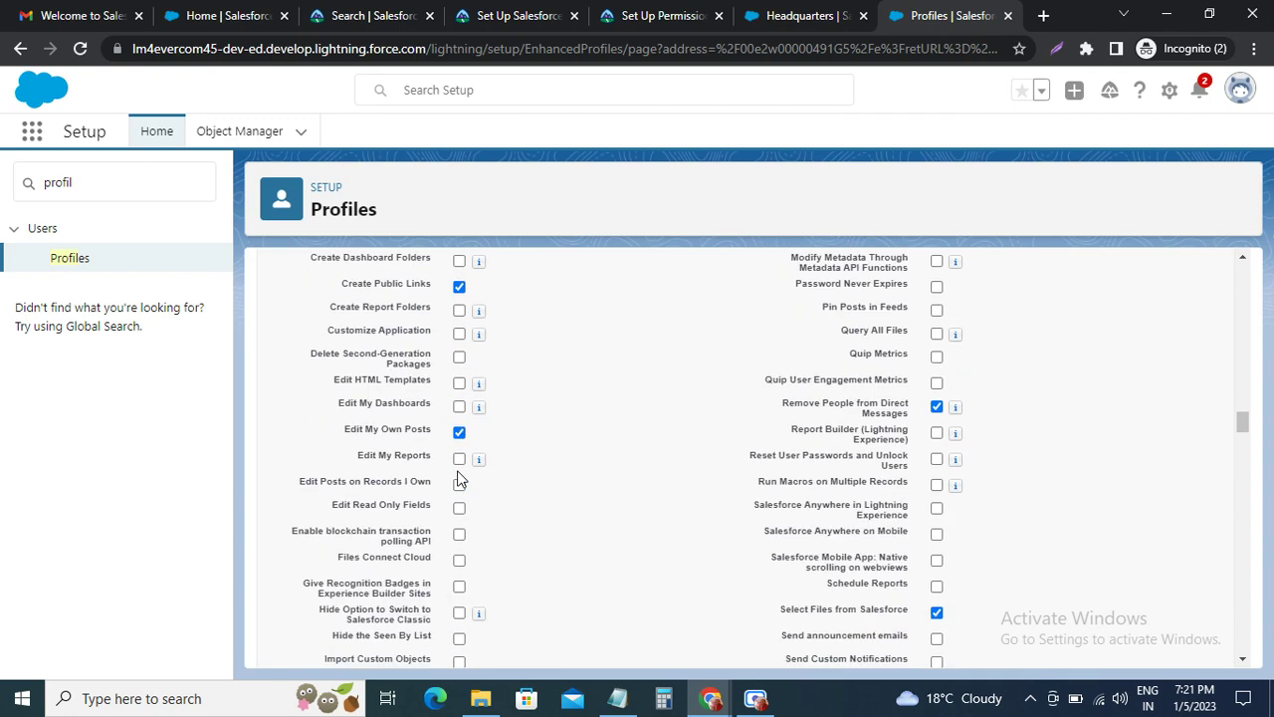
scroll(459, 480, down, 15)
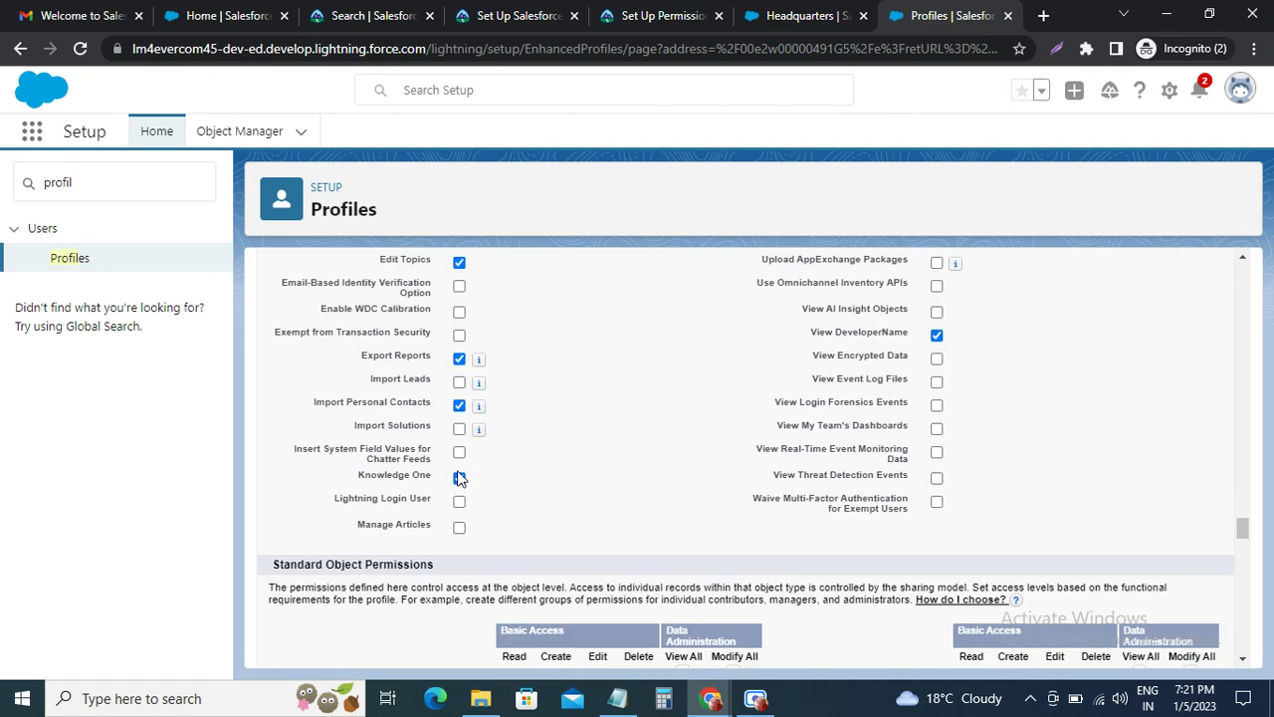
scroll(522, 418, down, 2)
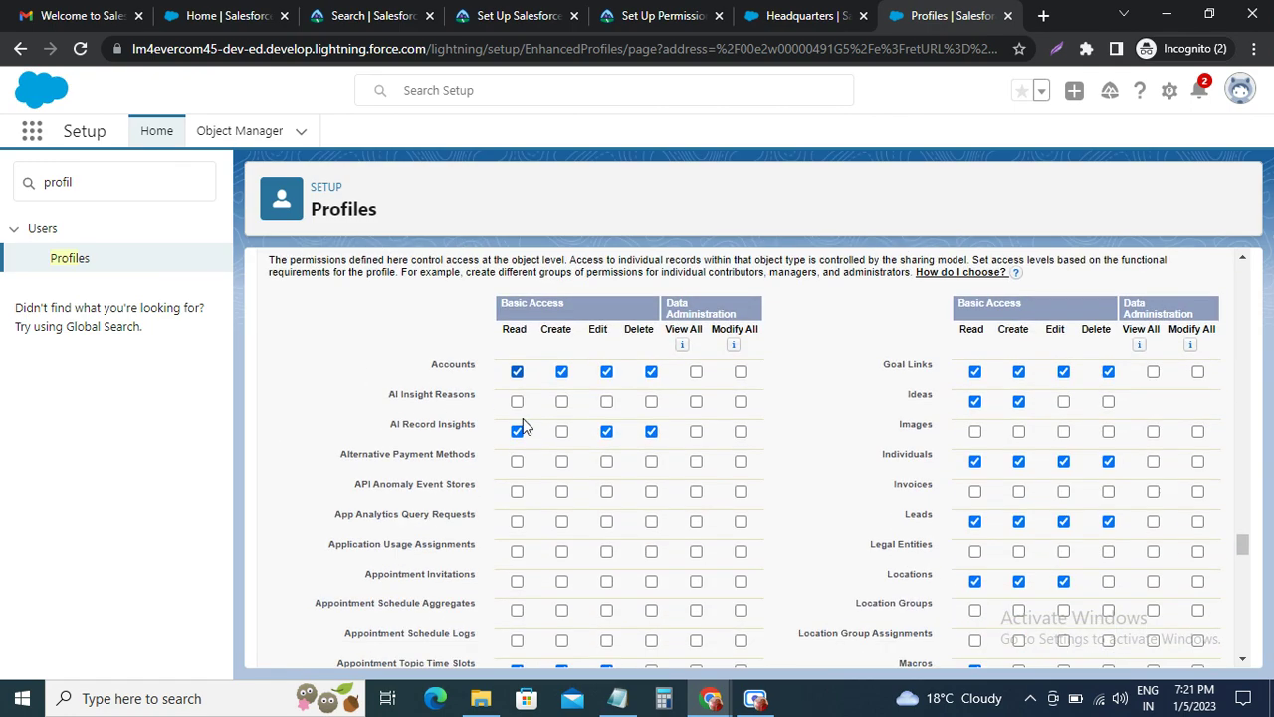
scroll(525, 408, up, 1)
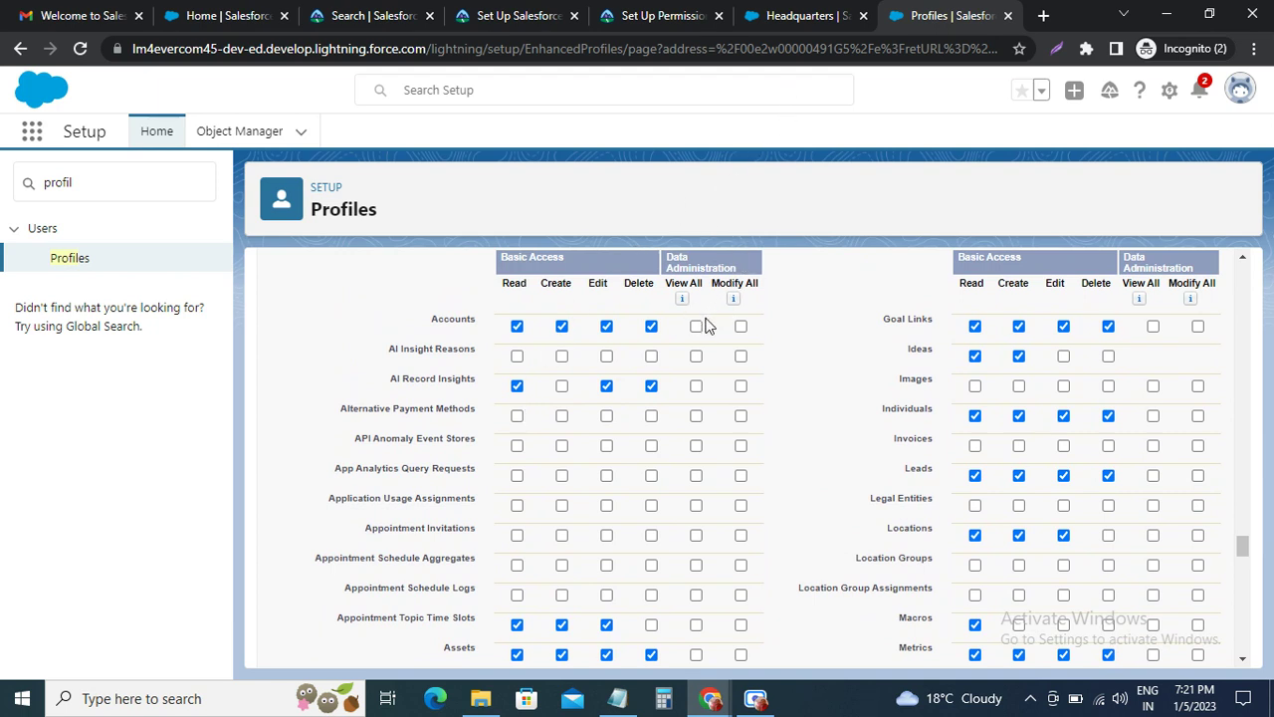
click(662, 15)
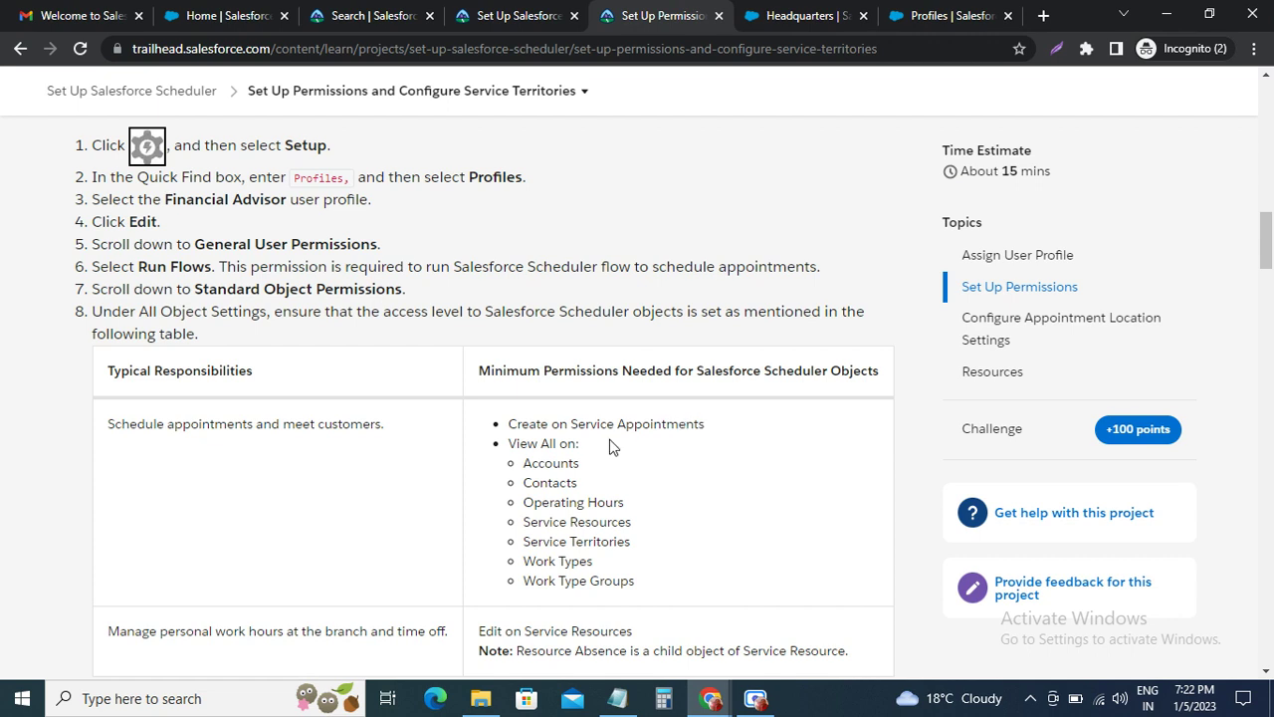
drag(511, 428, 717, 425)
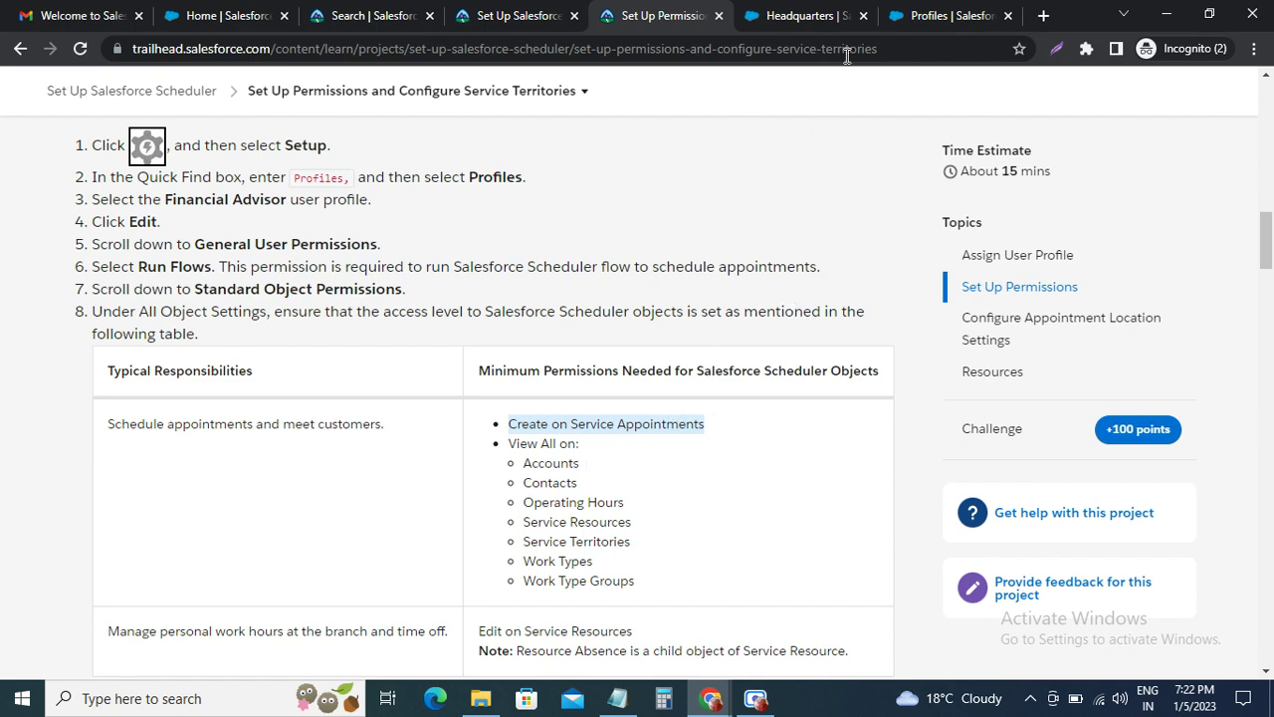
click(901, 15)
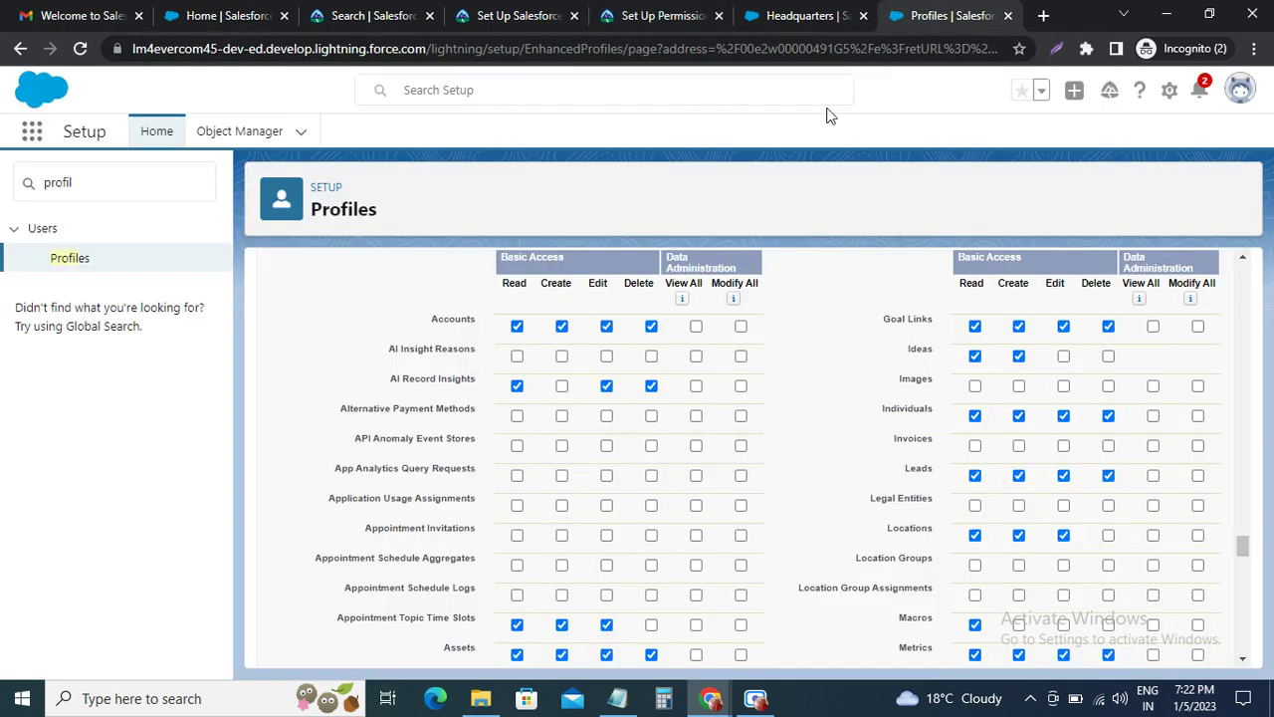
click(696, 327)
Grant the Financial Advisor profile View All on the Contacts object.
scroll(625, 363, down, 3)
scroll(624, 357, down, 3)
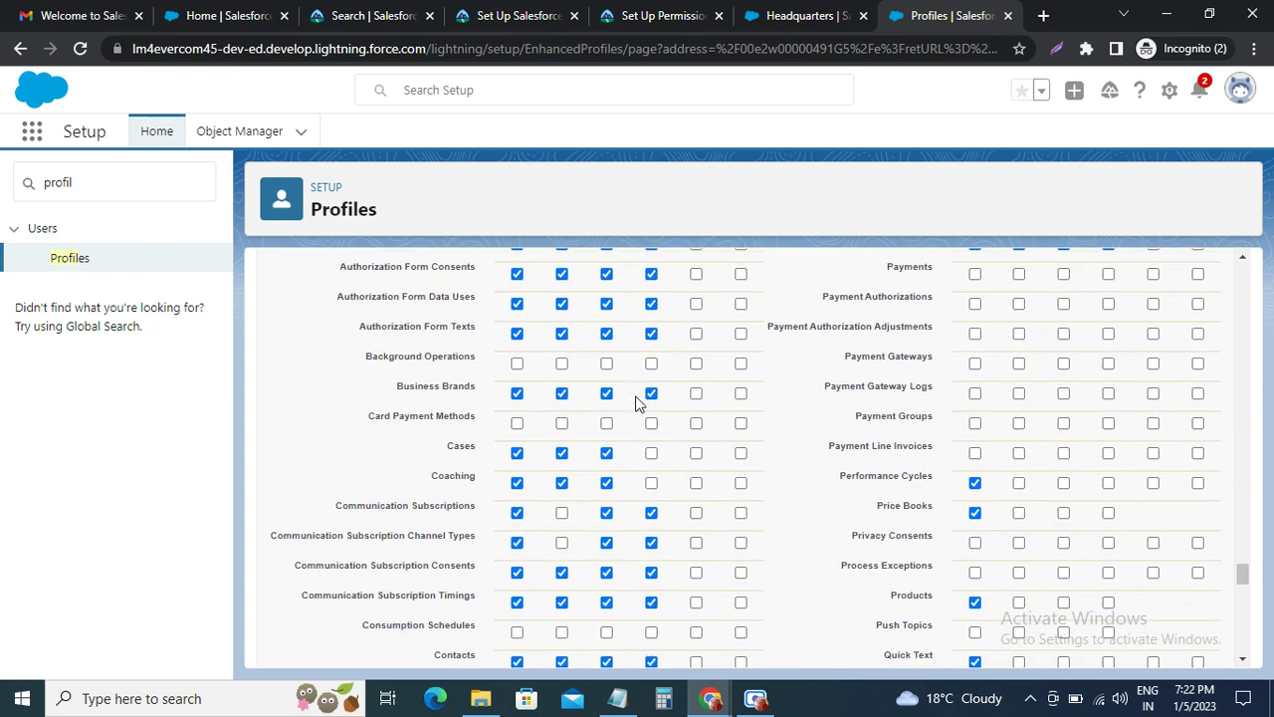
scroll(637, 403, down, 1)
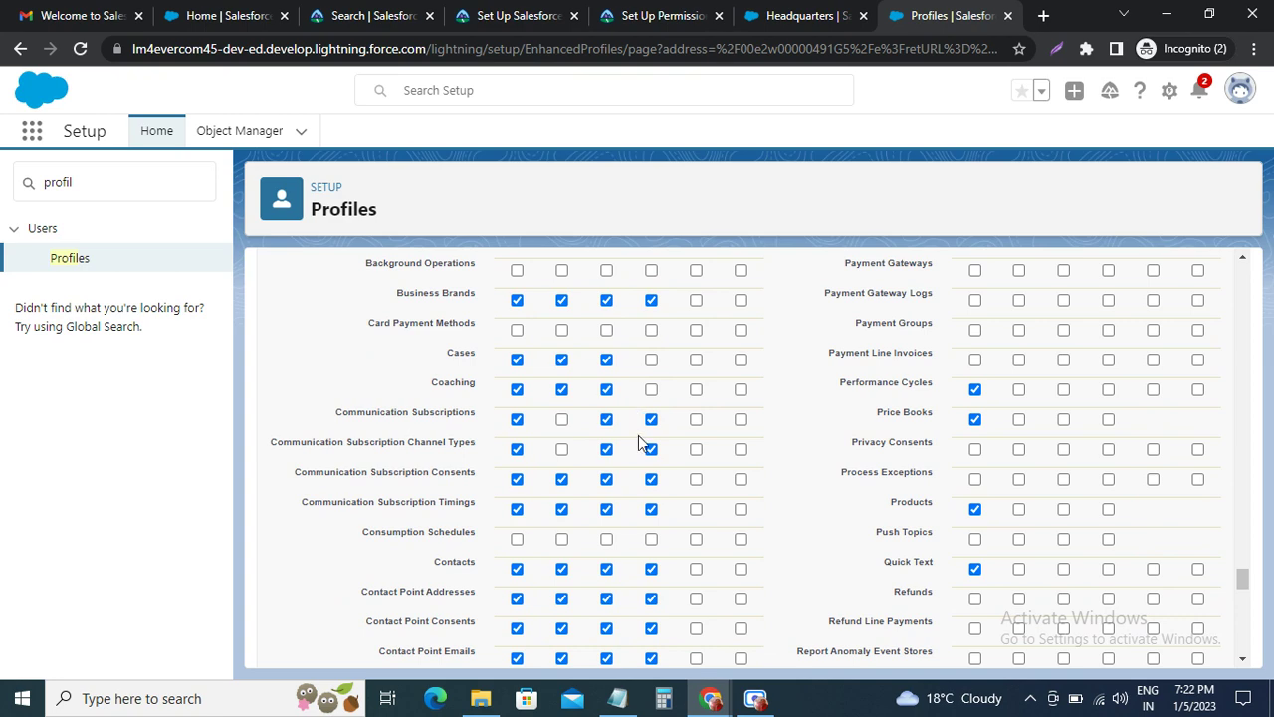
click(696, 568)
Review the profile's object permissions for Operating Hours, Service Appointments, Service Resources, Service Territories, Work Types and Work Type Groups.
scroll(597, 573, down, 3)
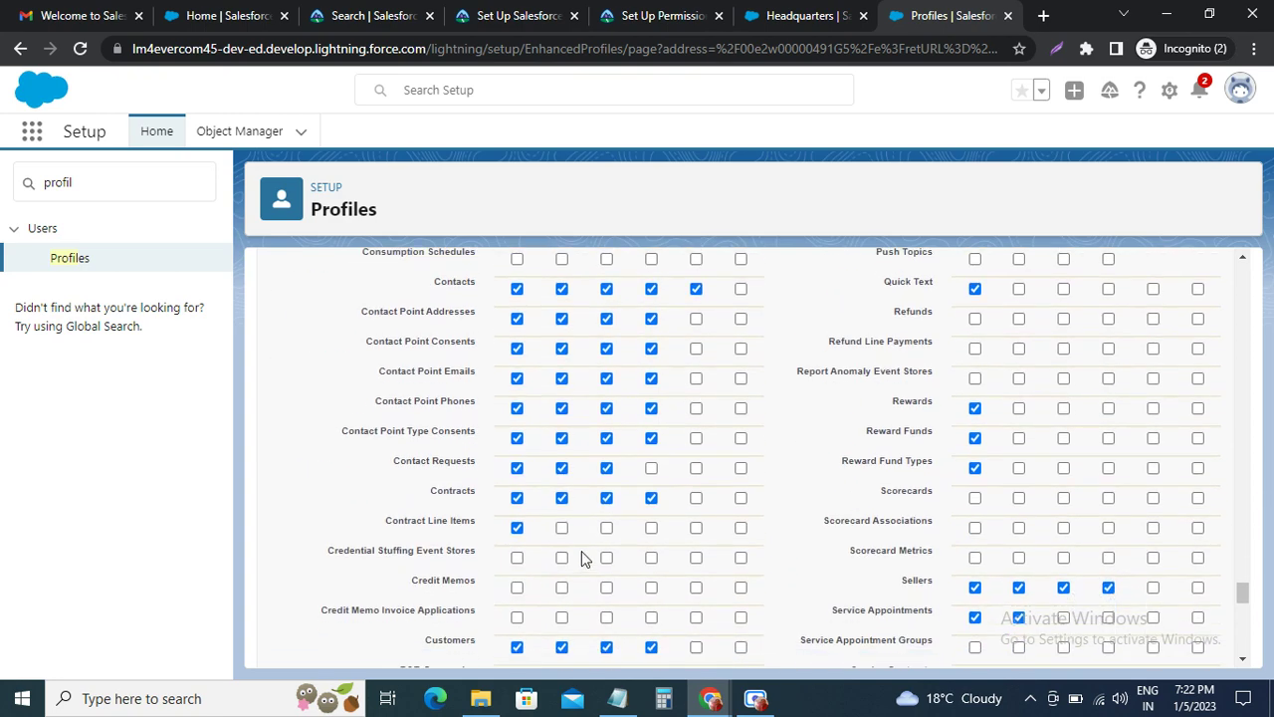
scroll(585, 555, down, 4)
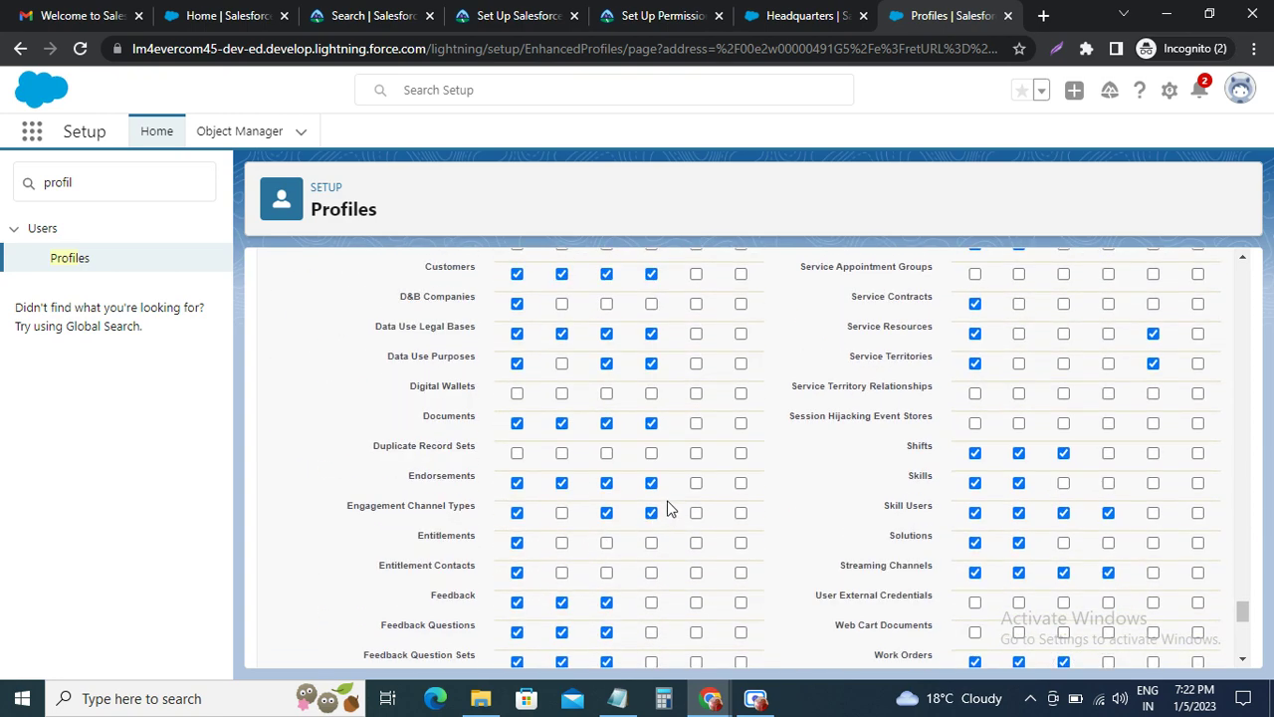
scroll(664, 502, down, 3)
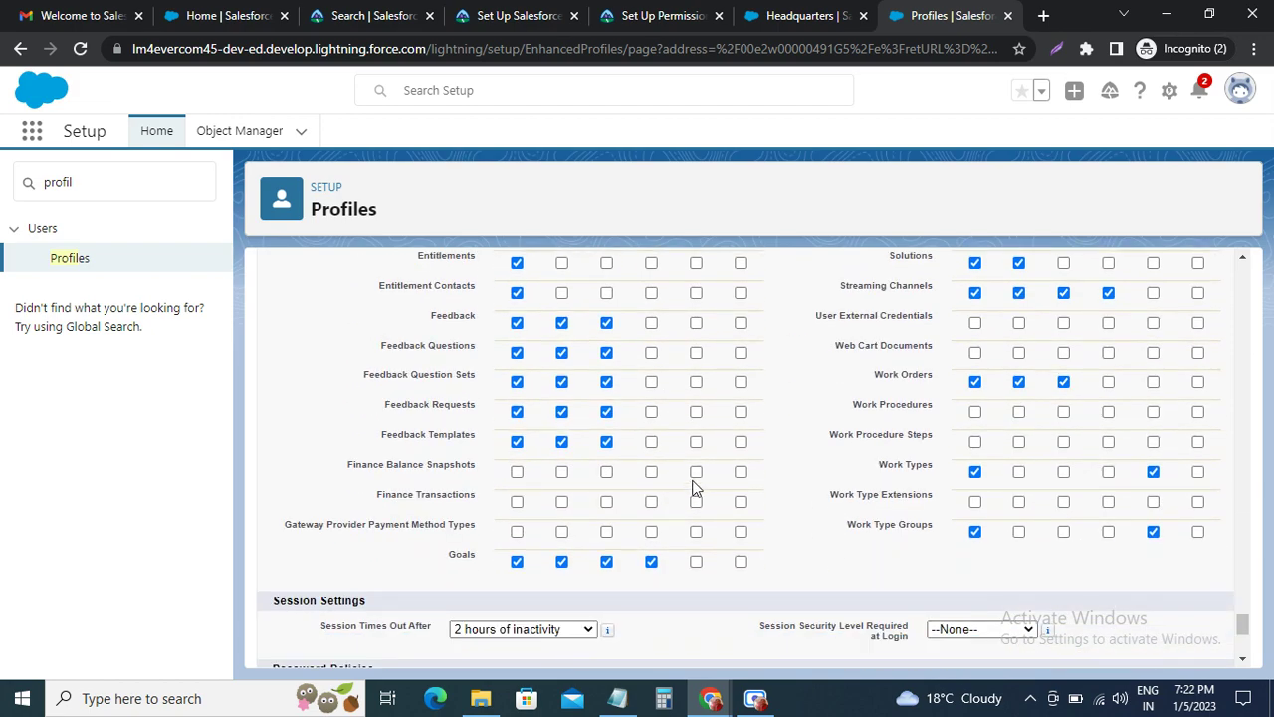
scroll(700, 463, up, 11)
scroll(703, 461, up, 5)
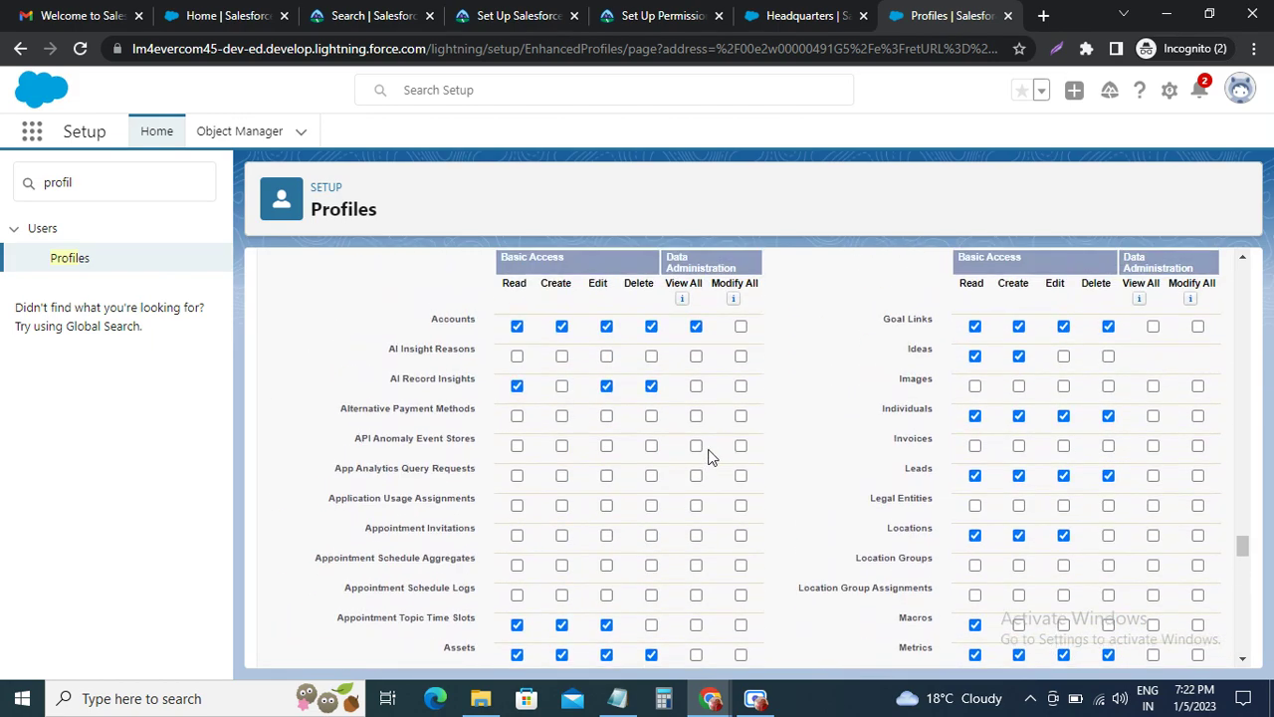
scroll(940, 423, down, 2)
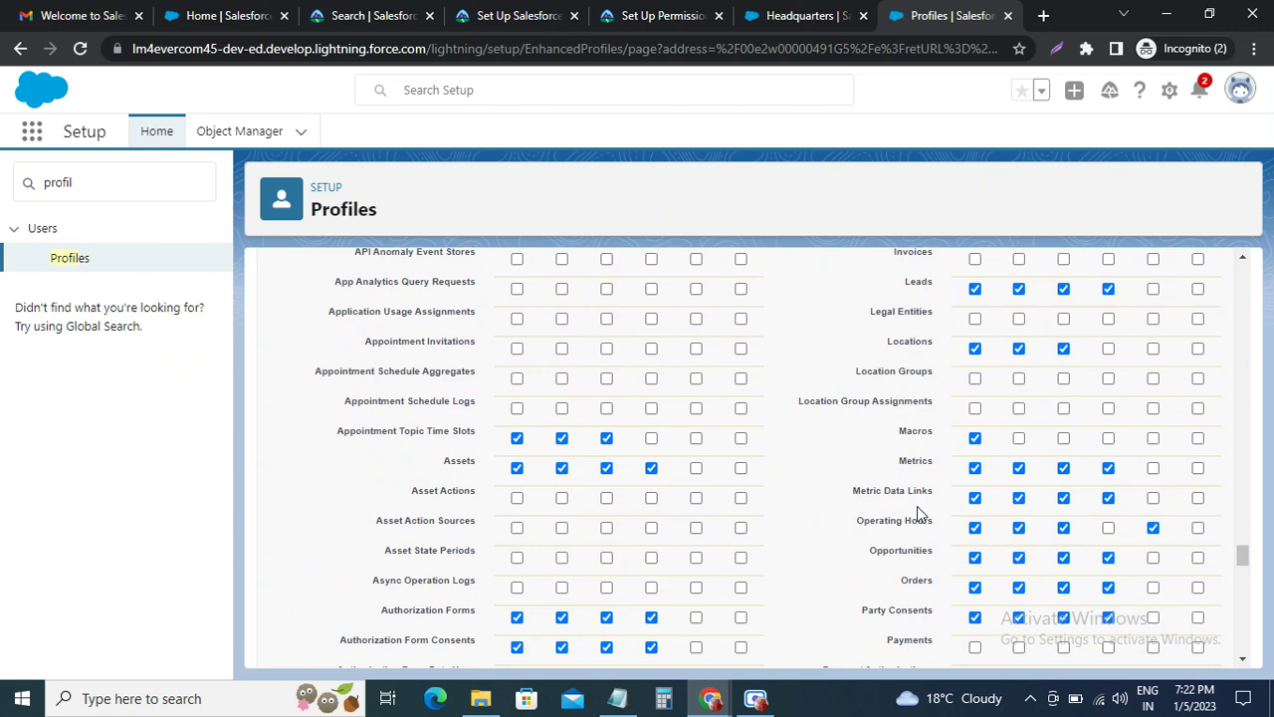
scroll(921, 512, down, 1)
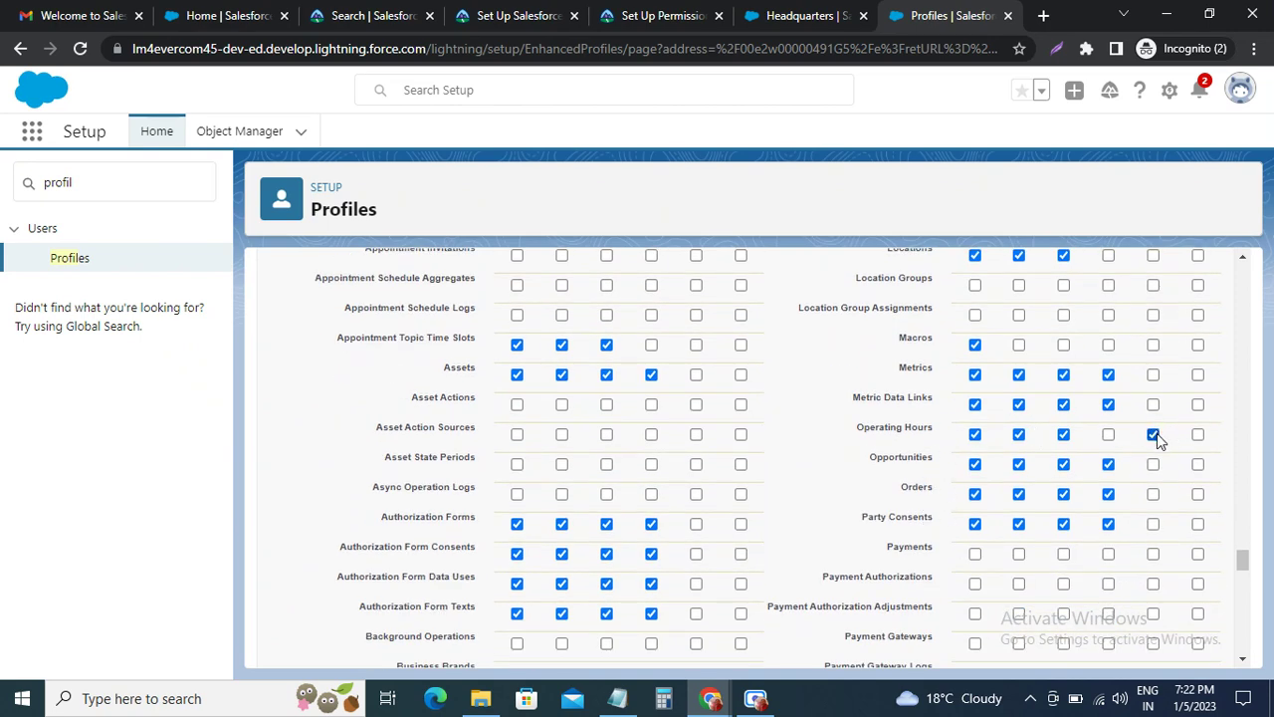
scroll(1156, 433, up, 4)
scroll(1152, 438, down, 6)
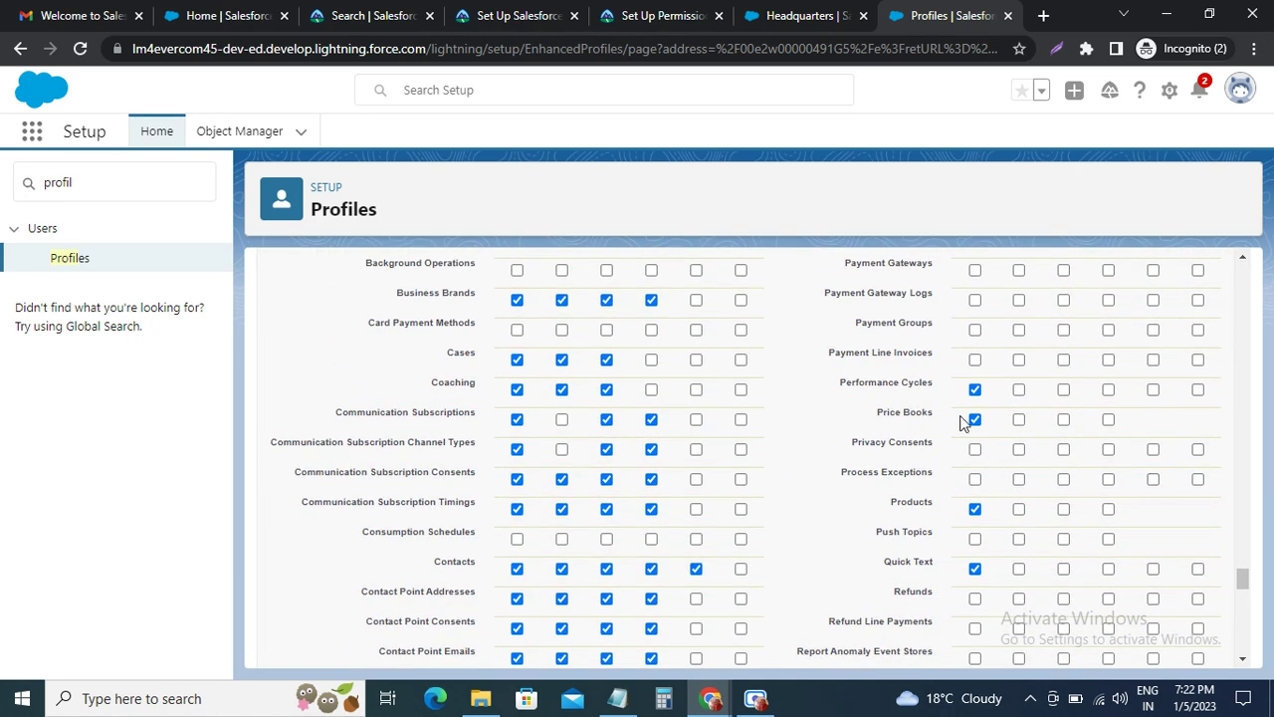
scroll(946, 399, up, 4)
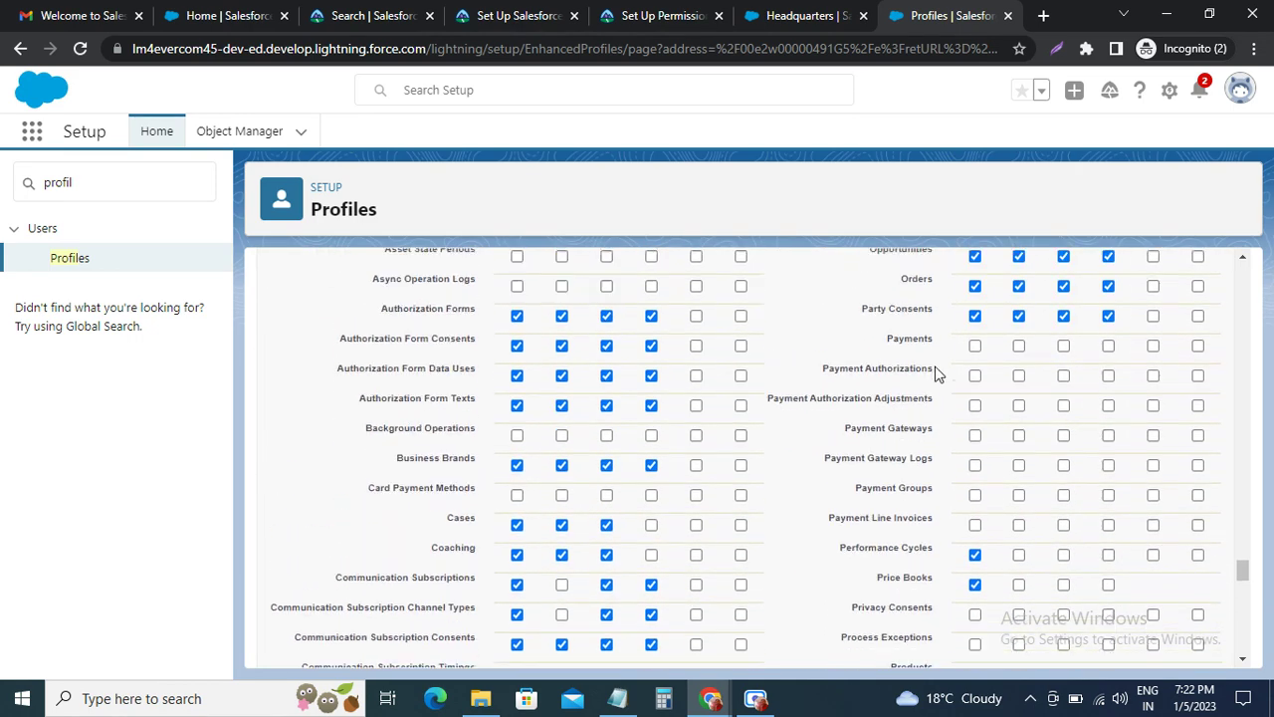
scroll(964, 418, up, 2)
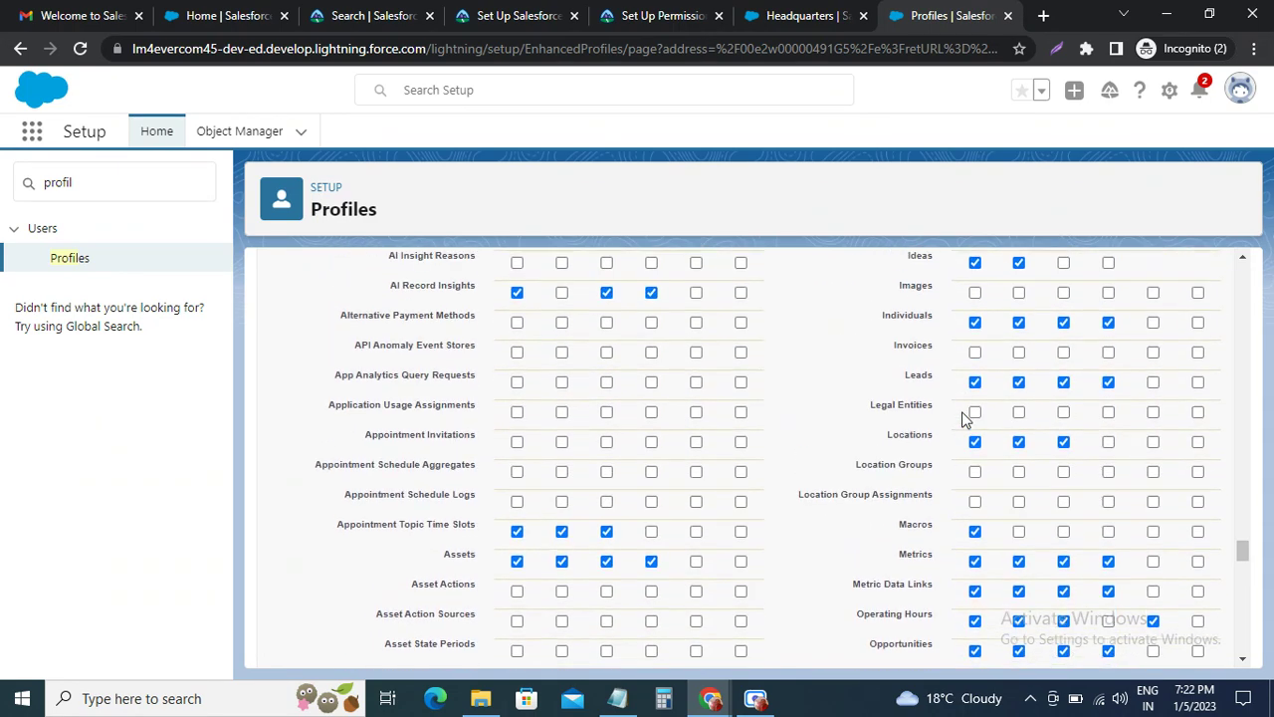
scroll(953, 498, up, 4)
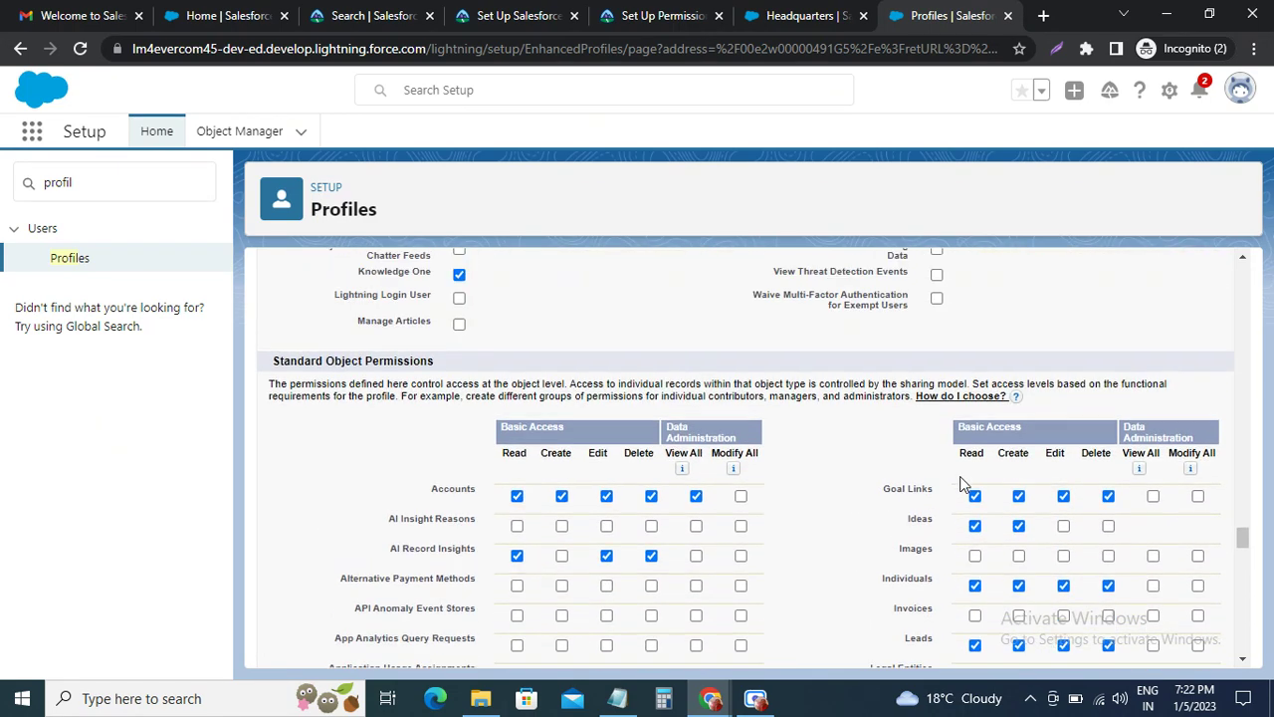
Recheck the Financial Advisor profile's View All access on Accounts, Contacts, Service Resources, Service Territories and Operating Hours.
scroll(960, 483, down, 8)
scroll(965, 475, down, 3)
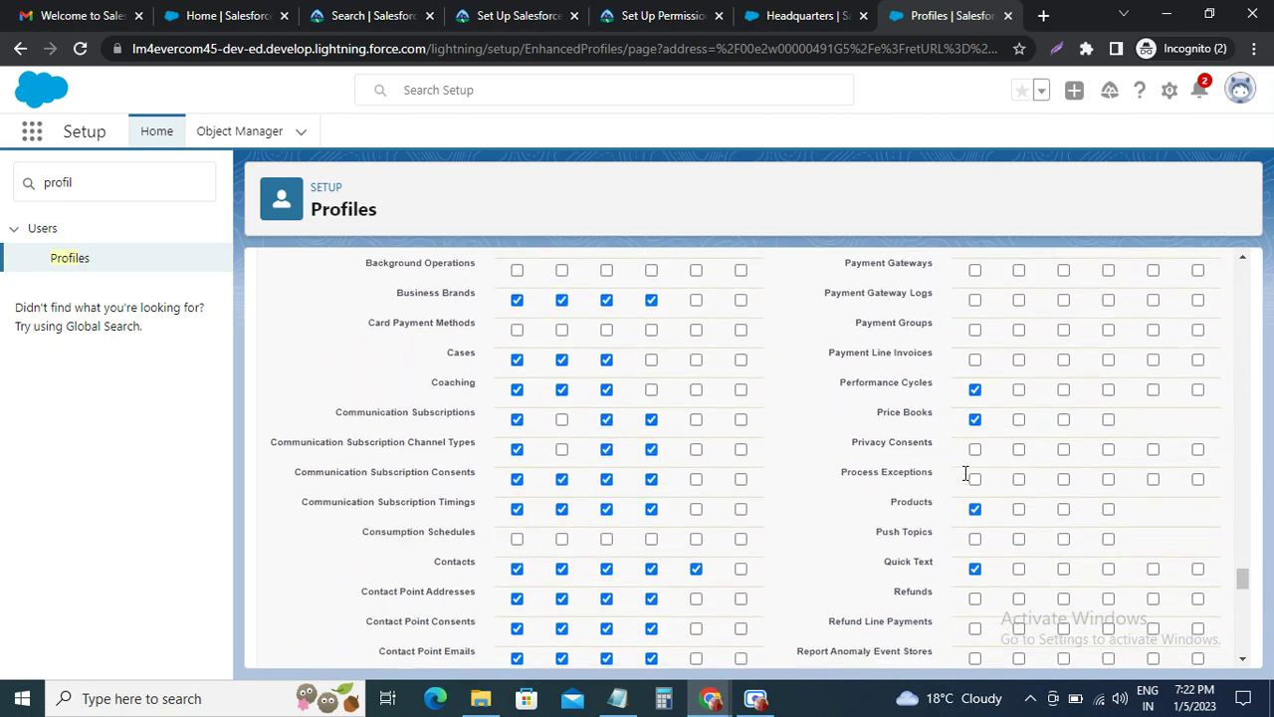
scroll(961, 480, down, 2)
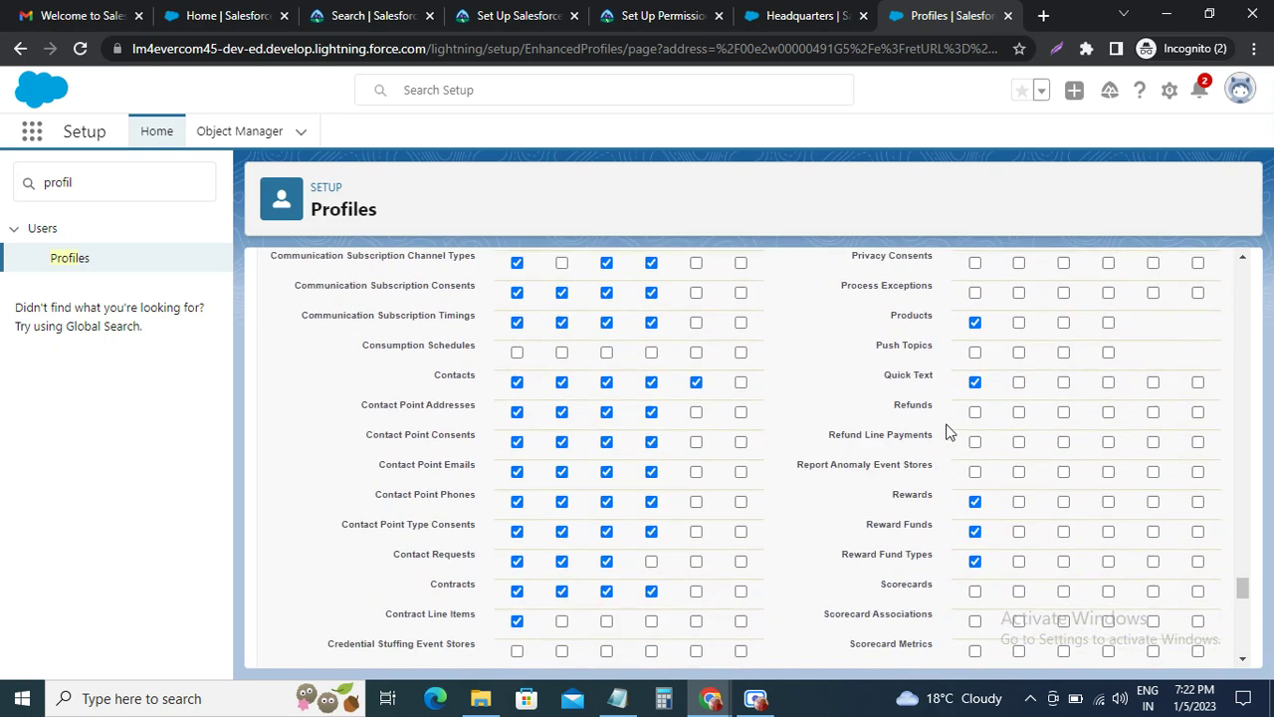
scroll(944, 455, down, 2)
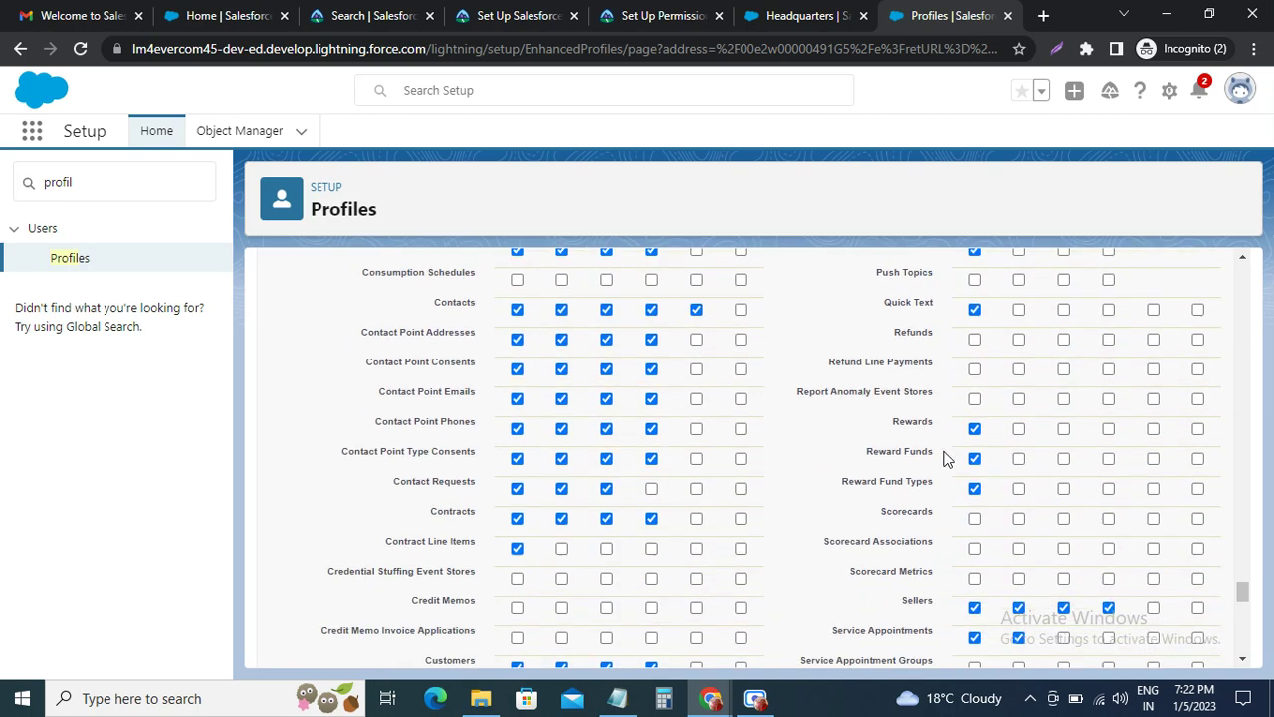
scroll(946, 460, down, 1)
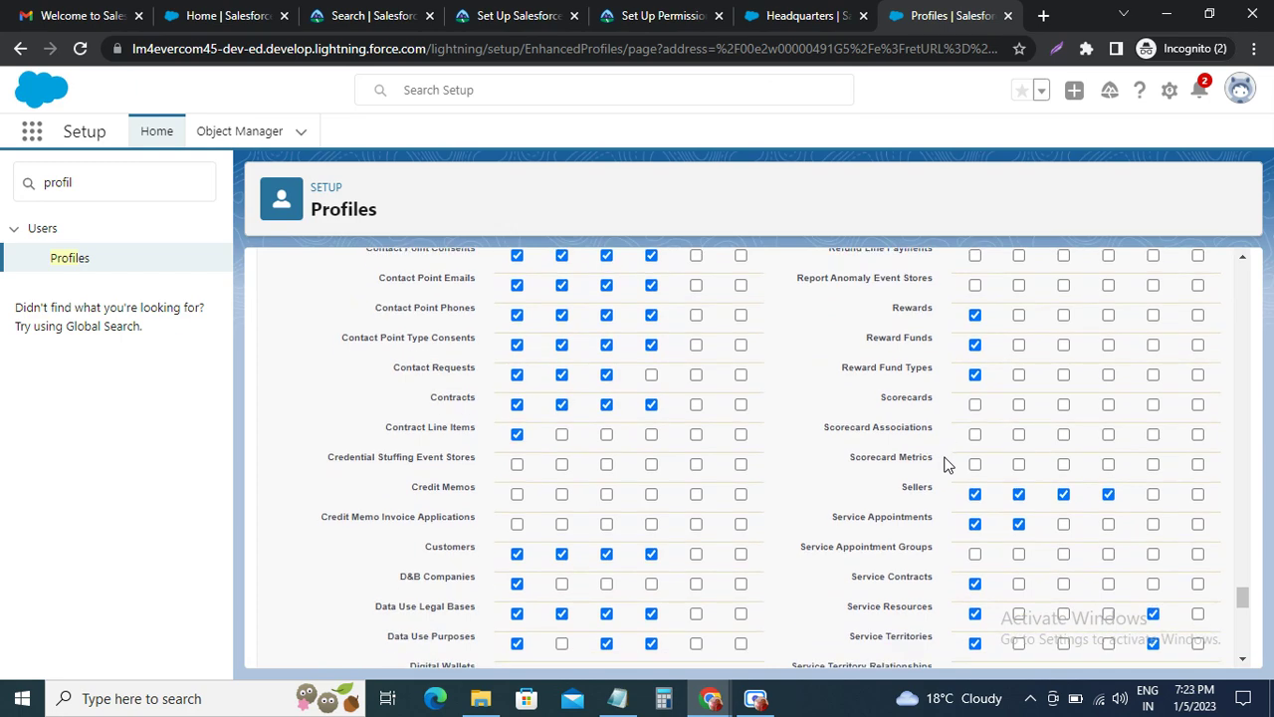
scroll(945, 463, up, 4)
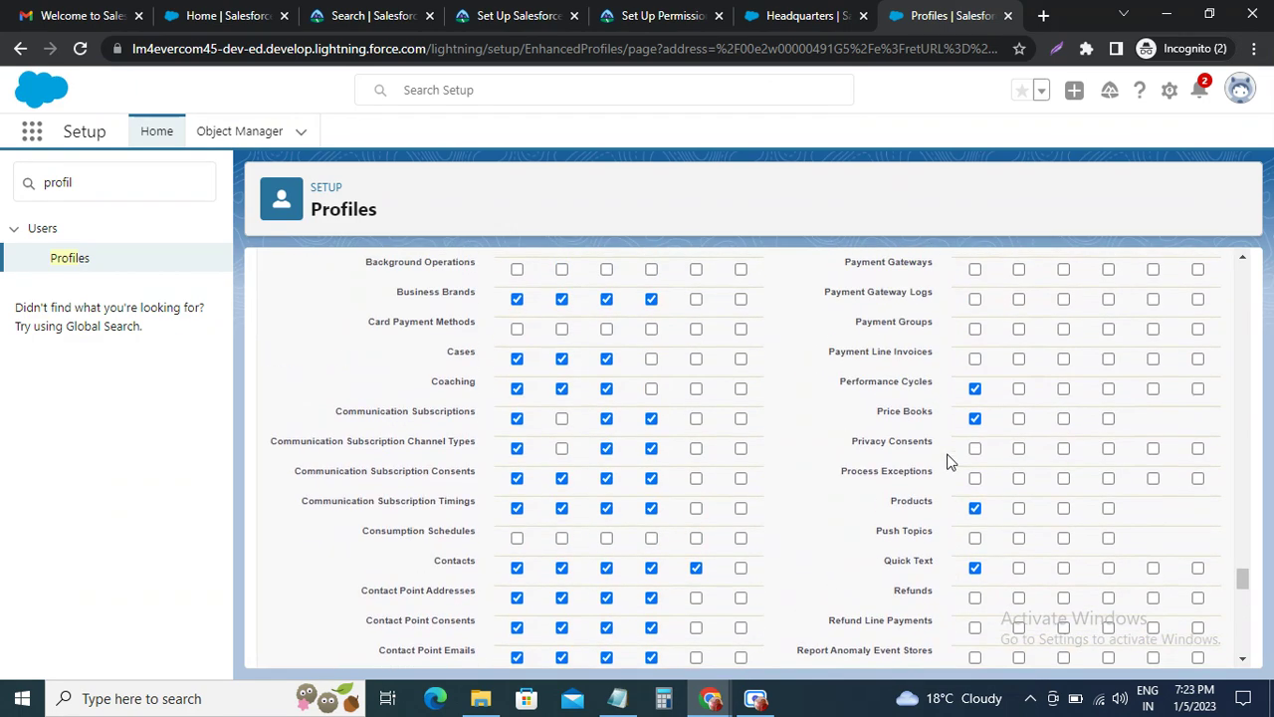
scroll(974, 454, up, 3)
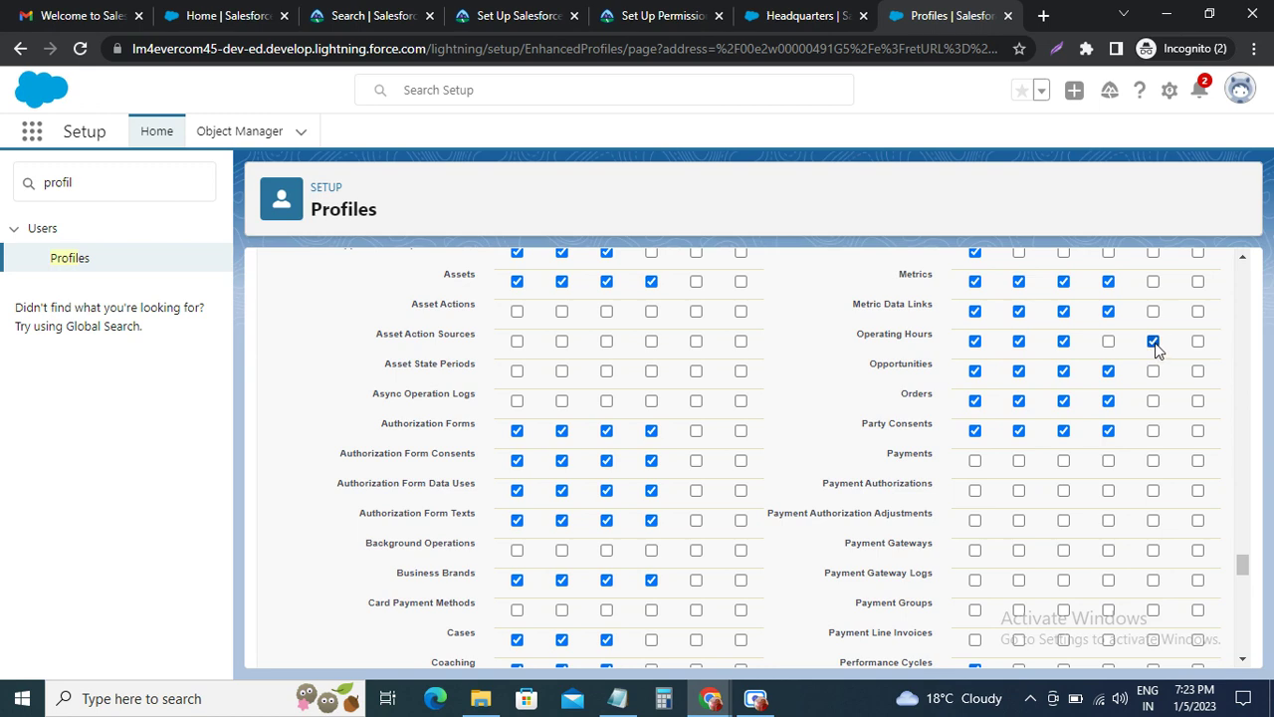
Compare the profile's View All settings on Service Resources, Service Territories, Work Types and Work Type Groups with Trailhead's minimum permissions table.
click(665, 18)
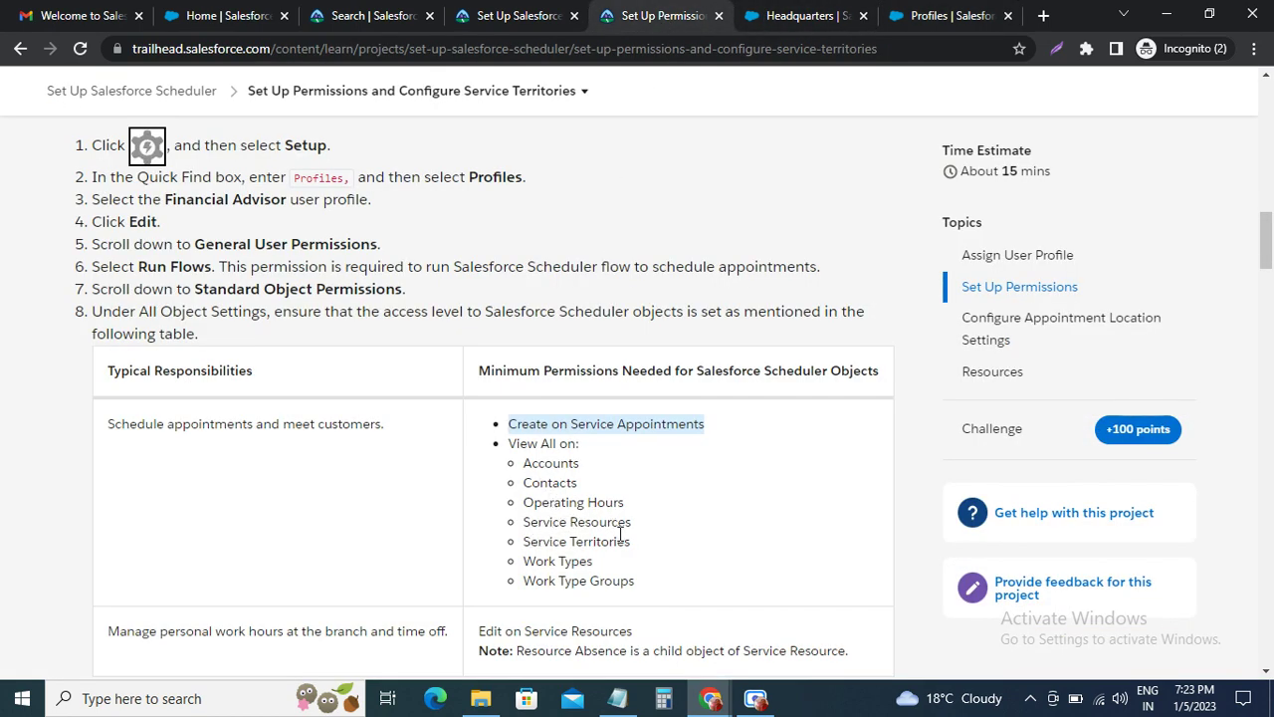
click(926, 15)
scroll(971, 493, down, 4)
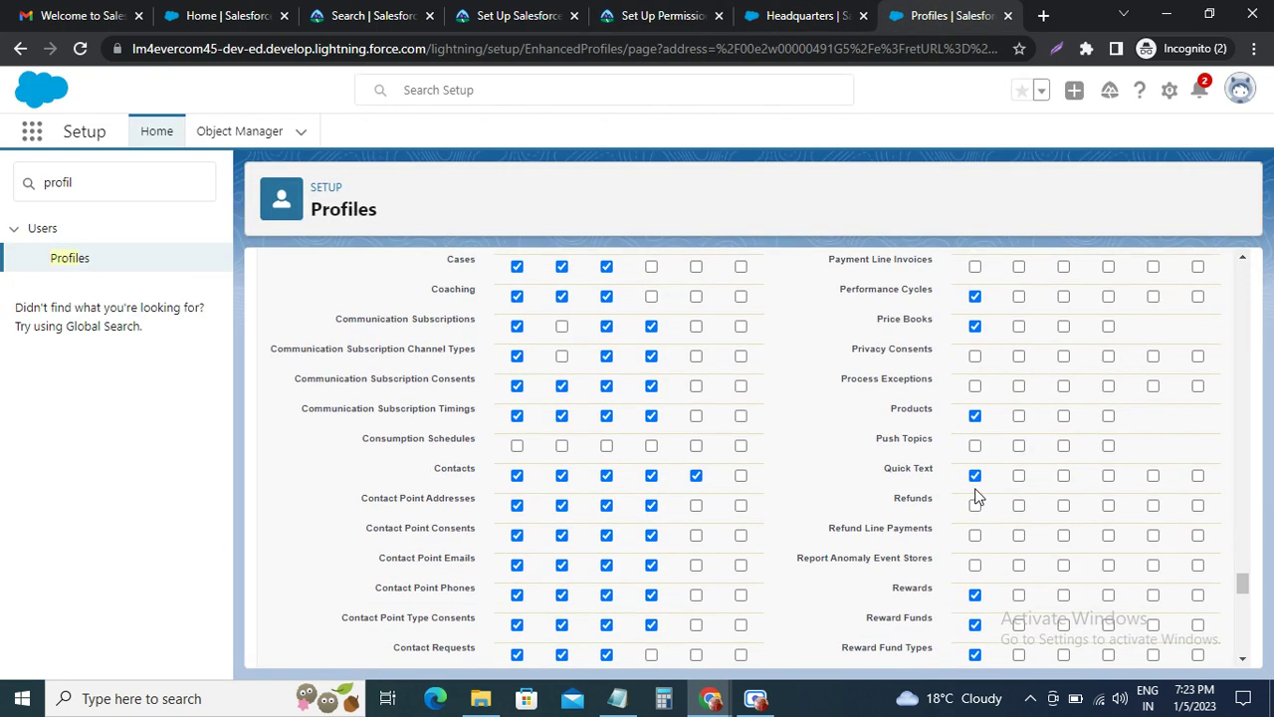
scroll(975, 495, down, 4)
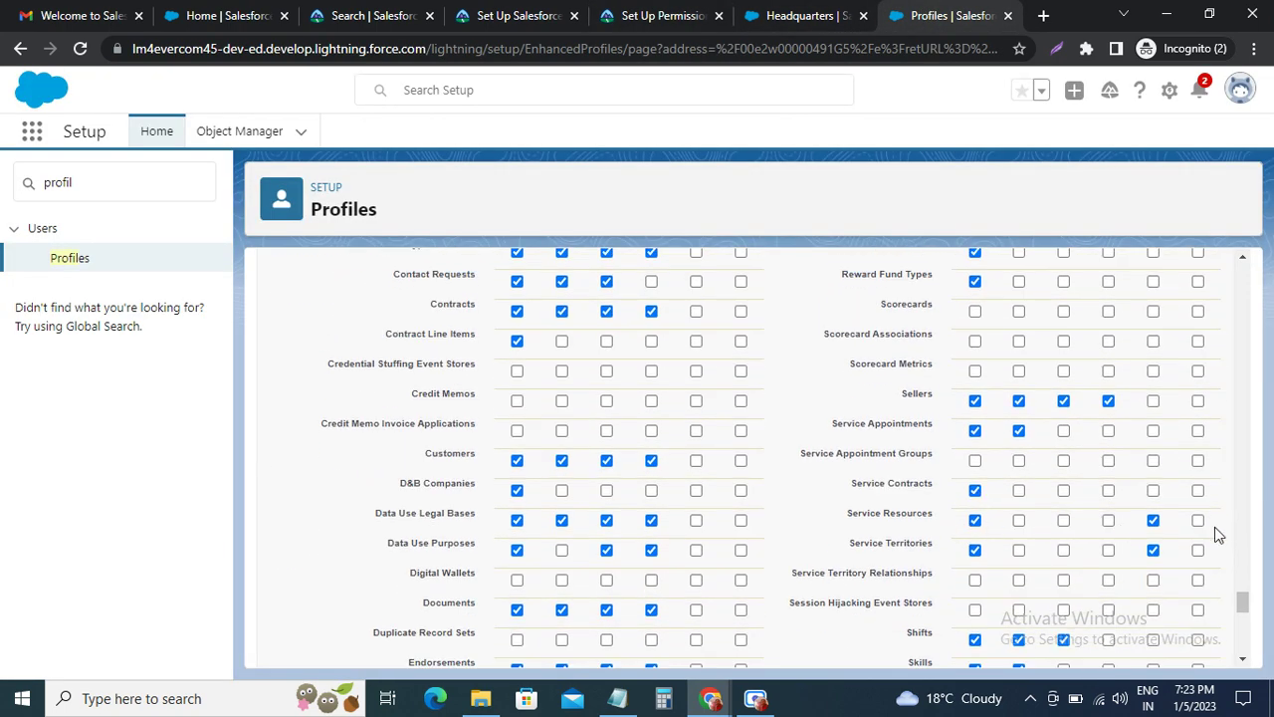
click(657, 15)
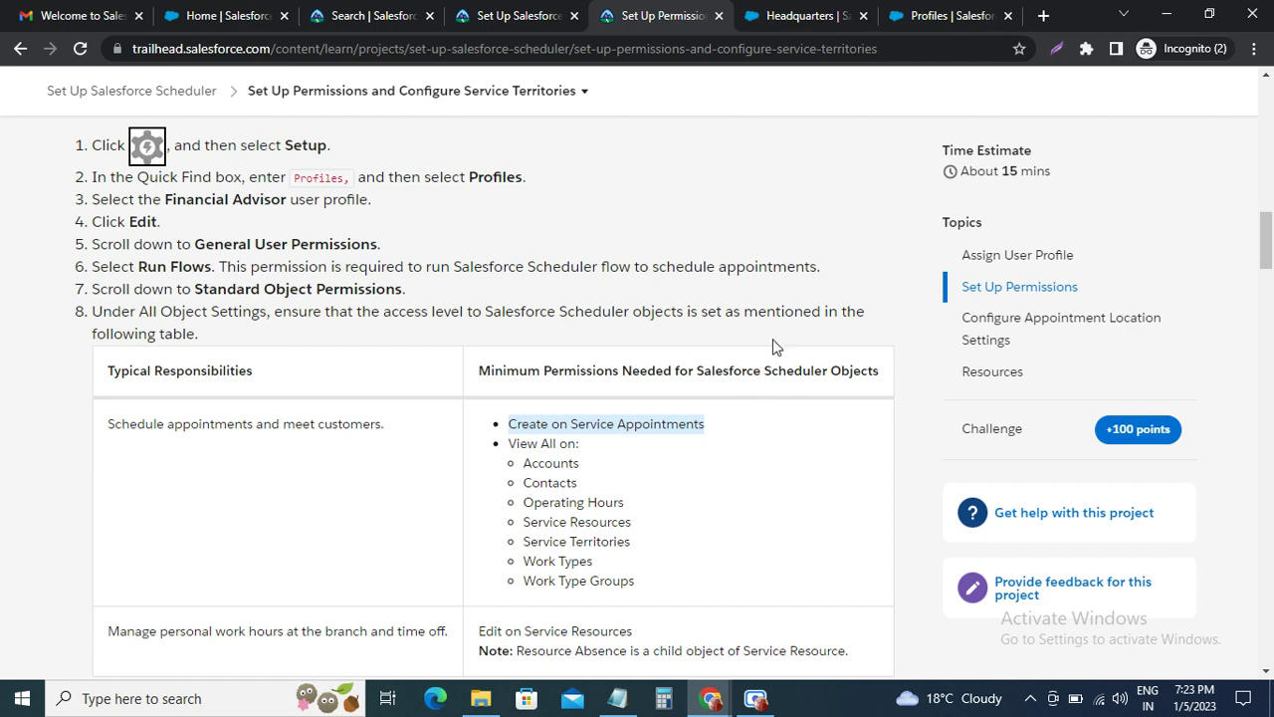
click(956, 15)
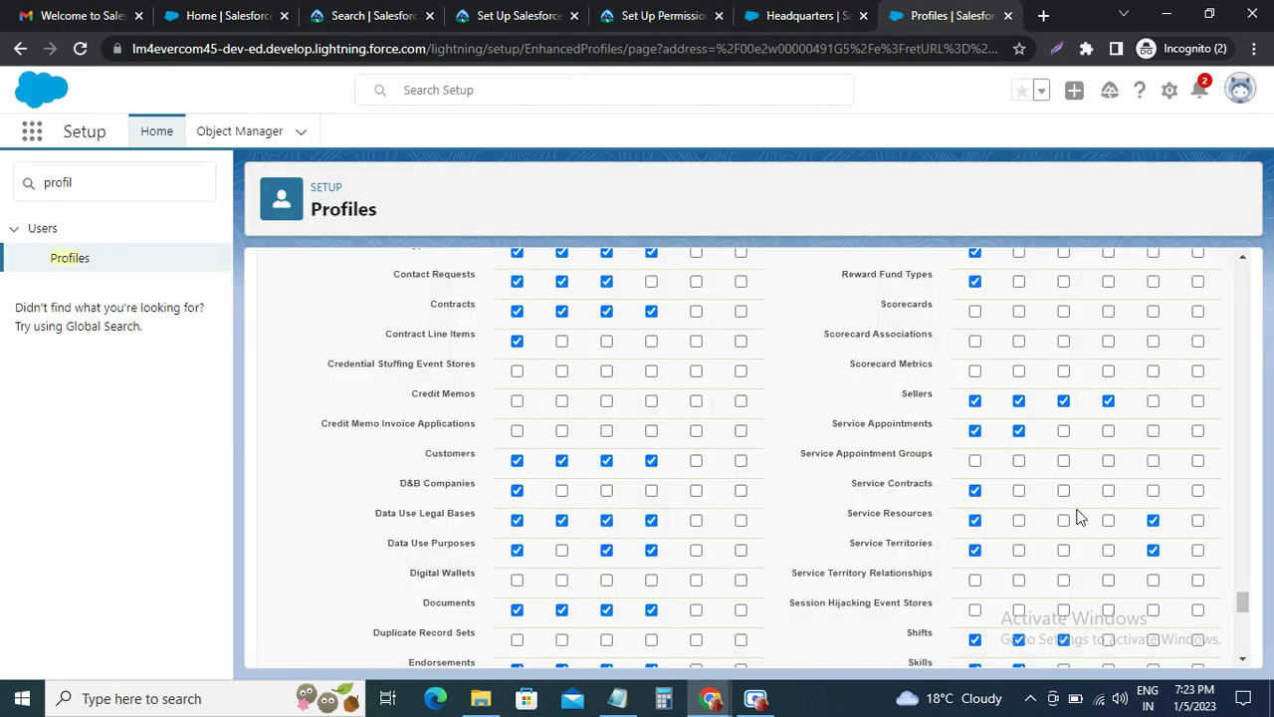
scroll(1080, 517, down, 3)
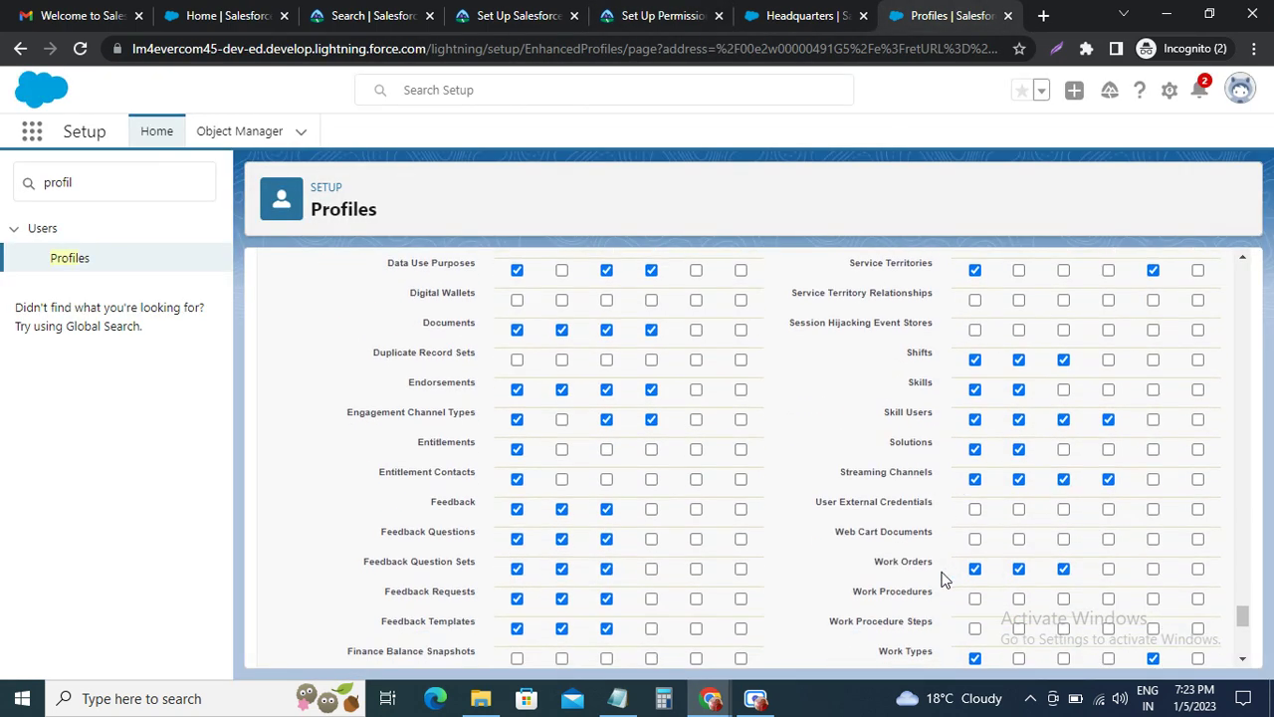
scroll(1134, 637, down, 1)
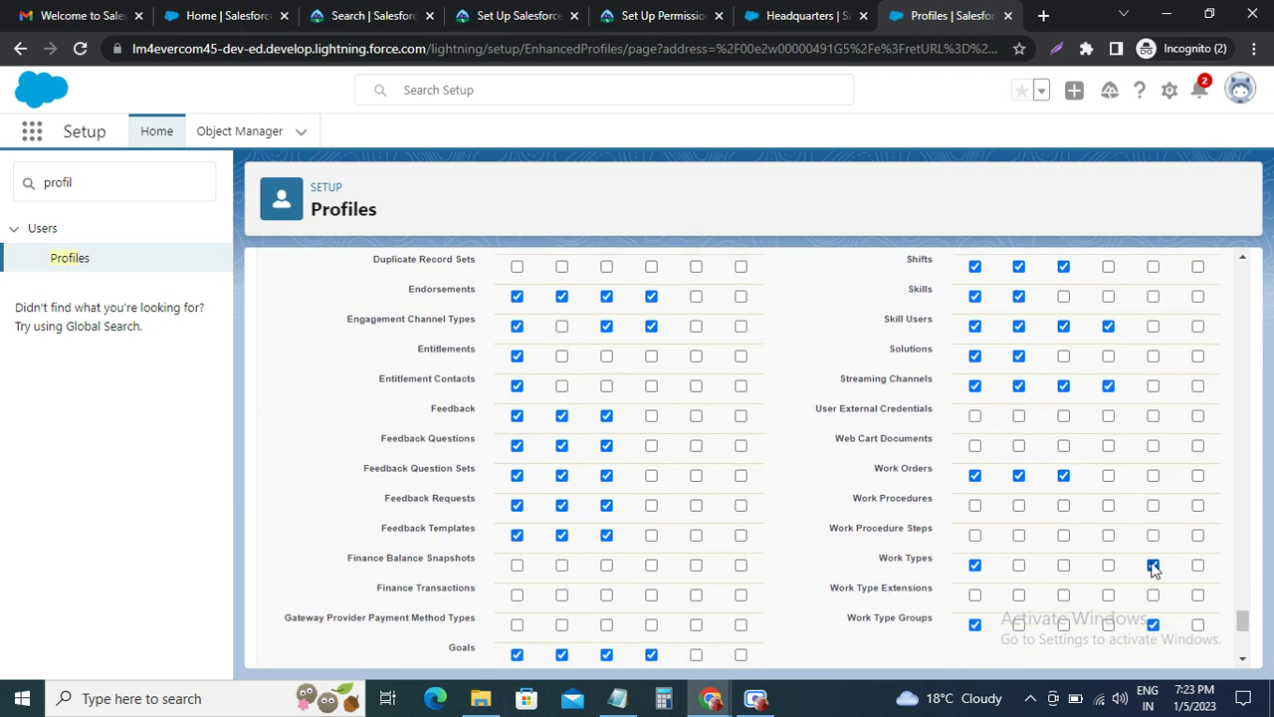
scroll(816, 582, down, 2)
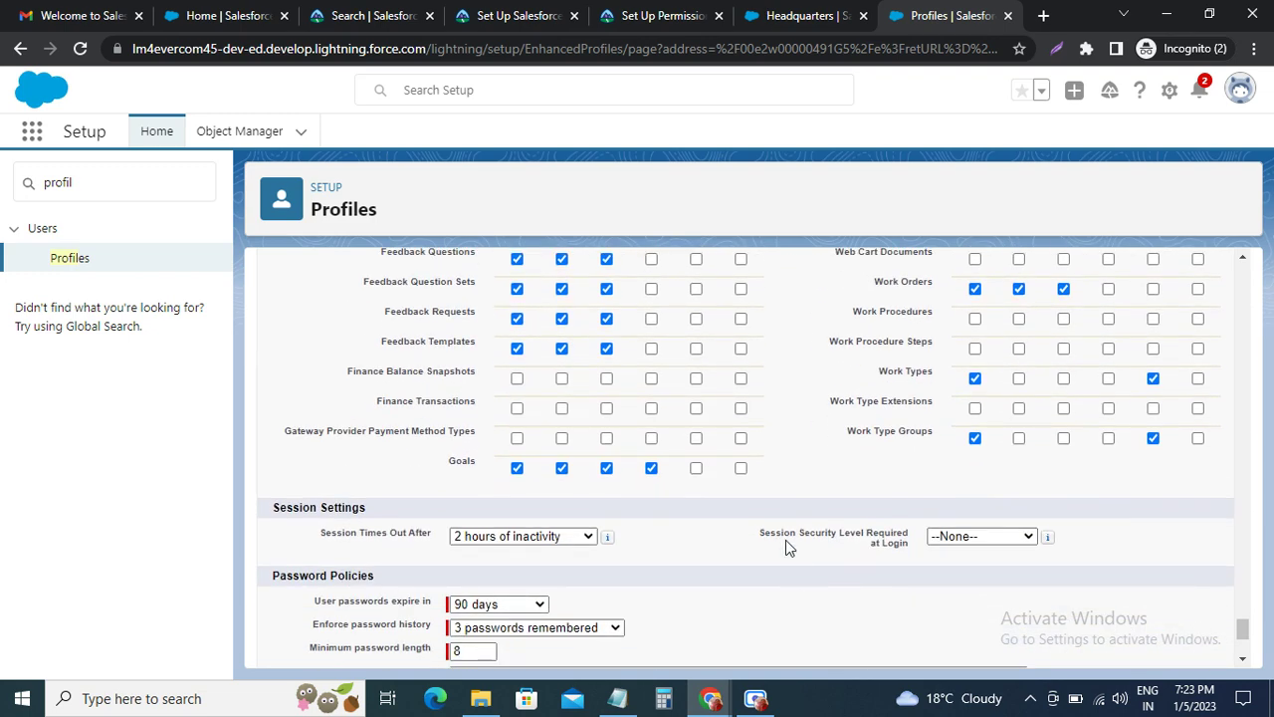
Read the rest of Trailhead's Financial Advisor permissions and the Branch Manager minimum permissions table.
click(662, 16)
scroll(404, 470, down, 2)
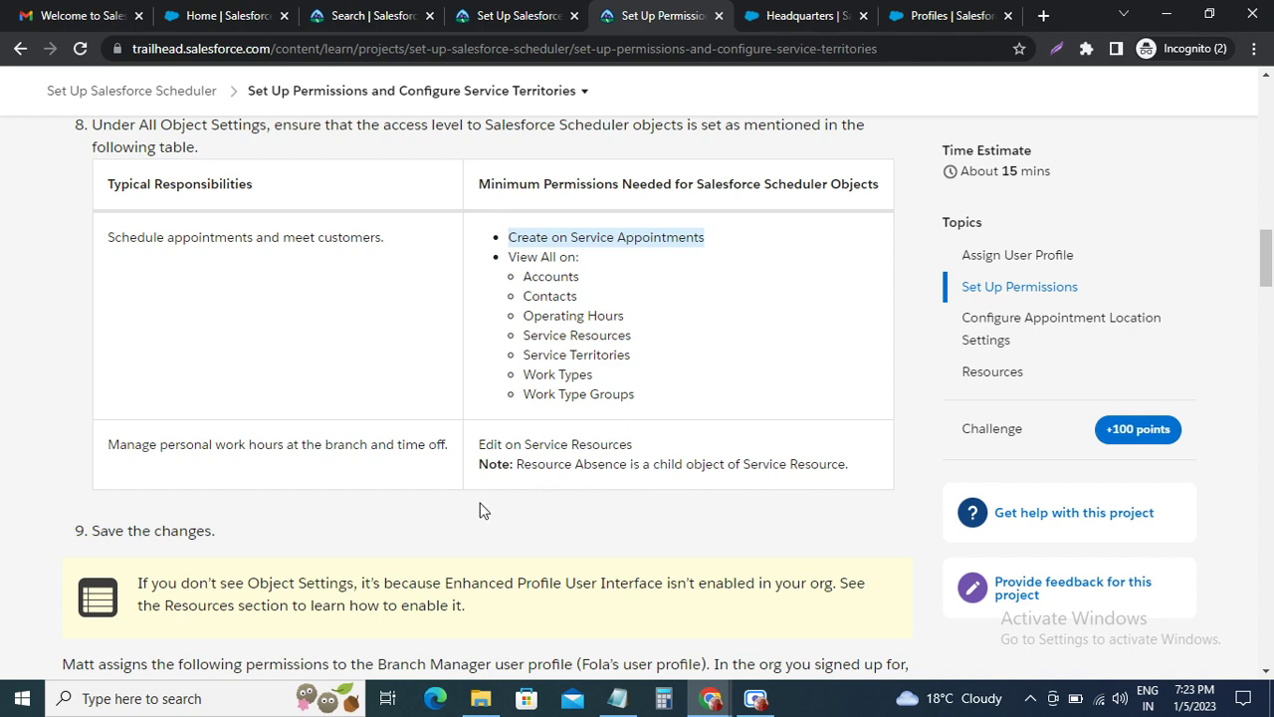
scroll(481, 512, down, 3)
scroll(495, 498, down, 2)
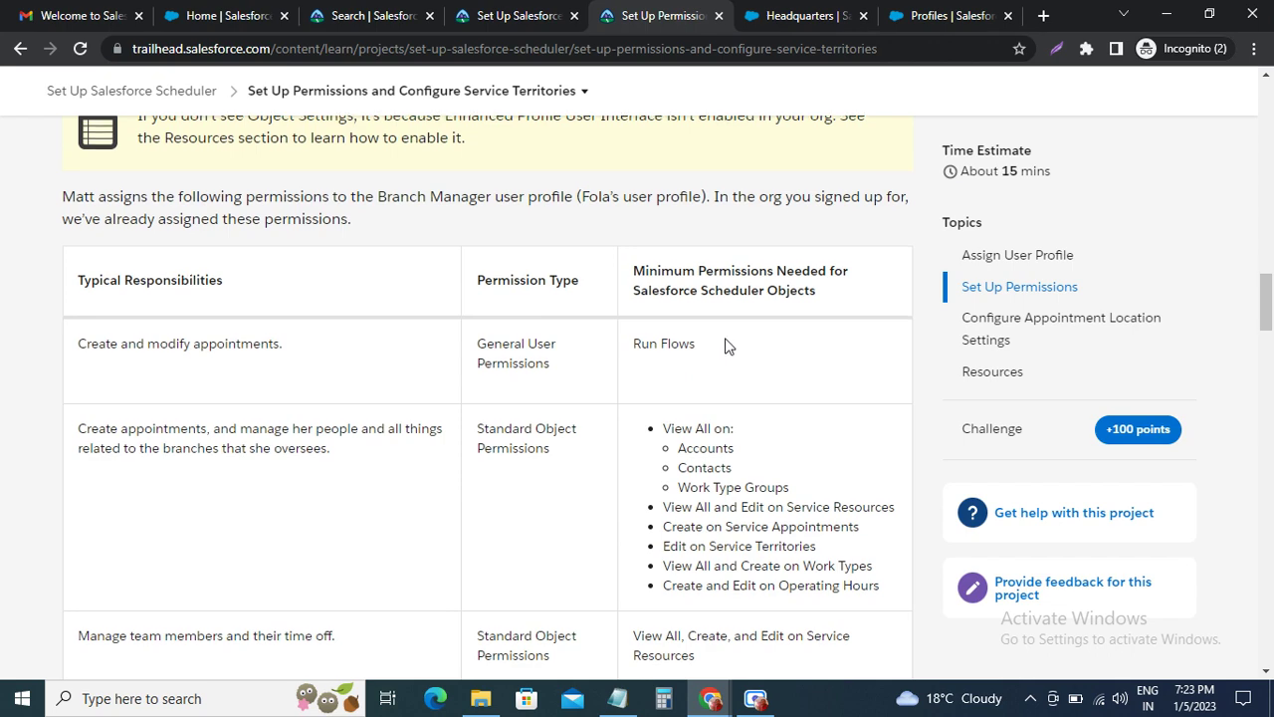
scroll(727, 343, down, 1)
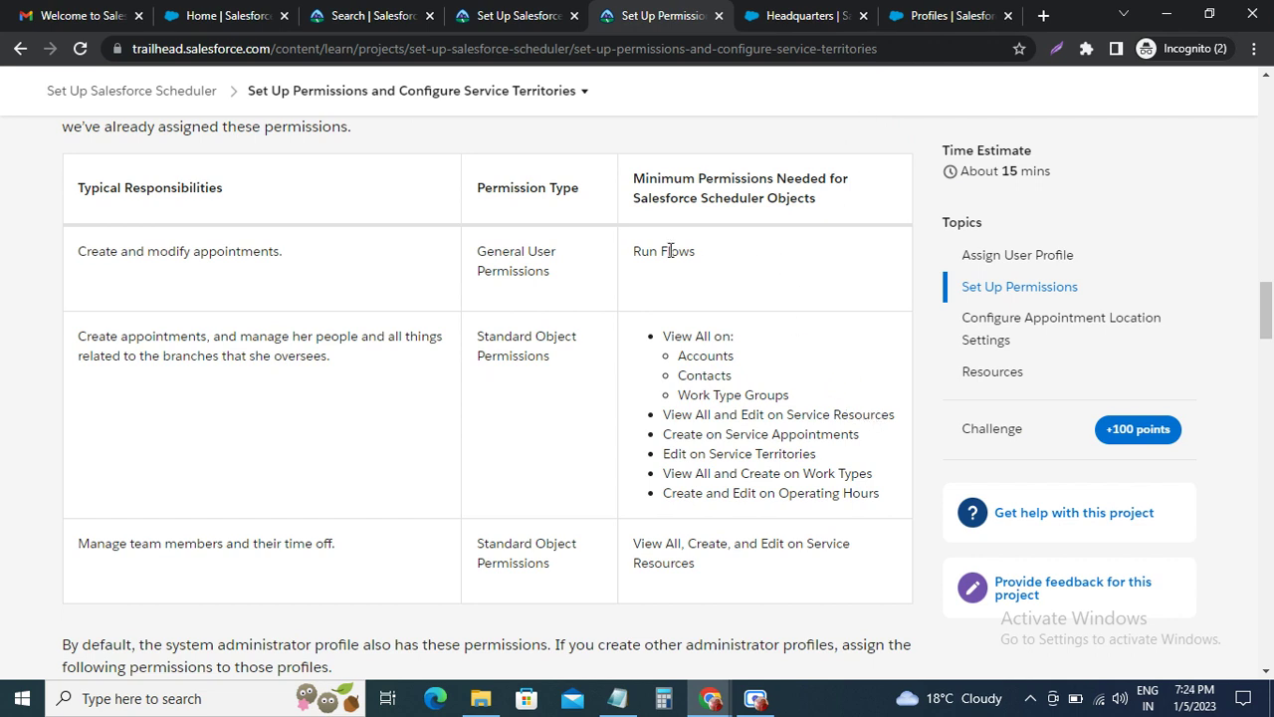
scroll(575, 283, up, 1)
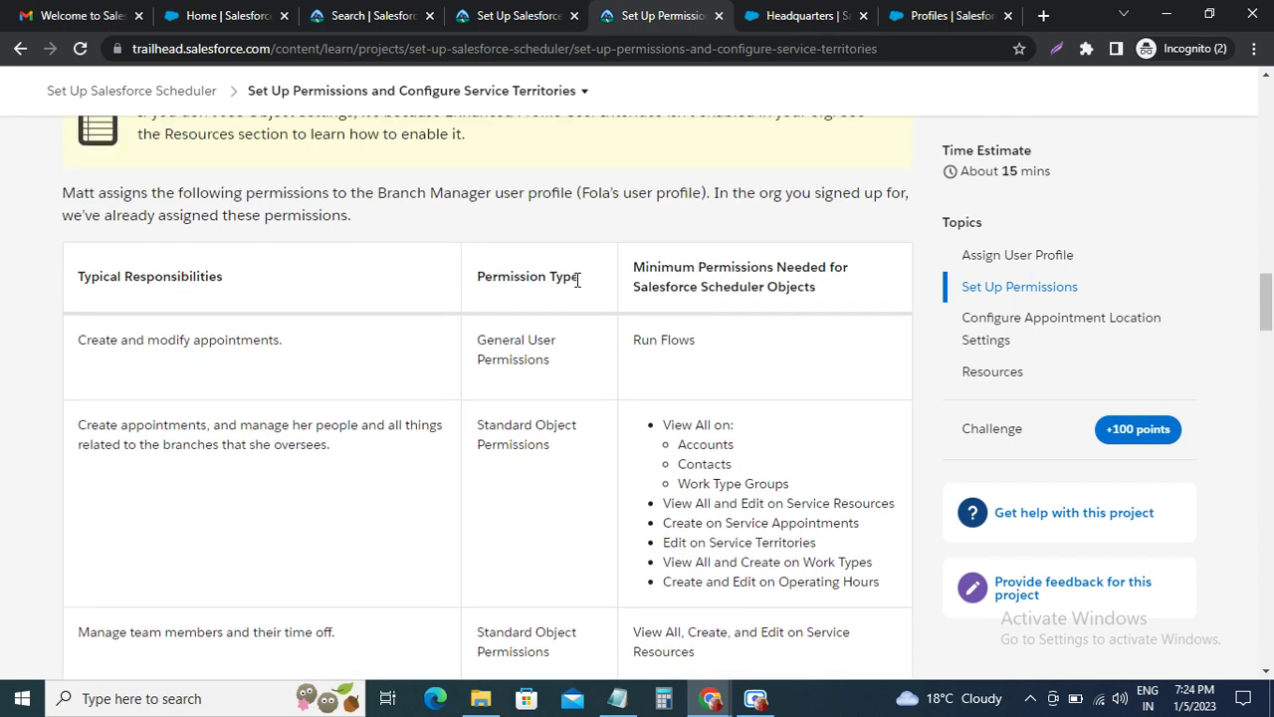
scroll(585, 332, down, 2)
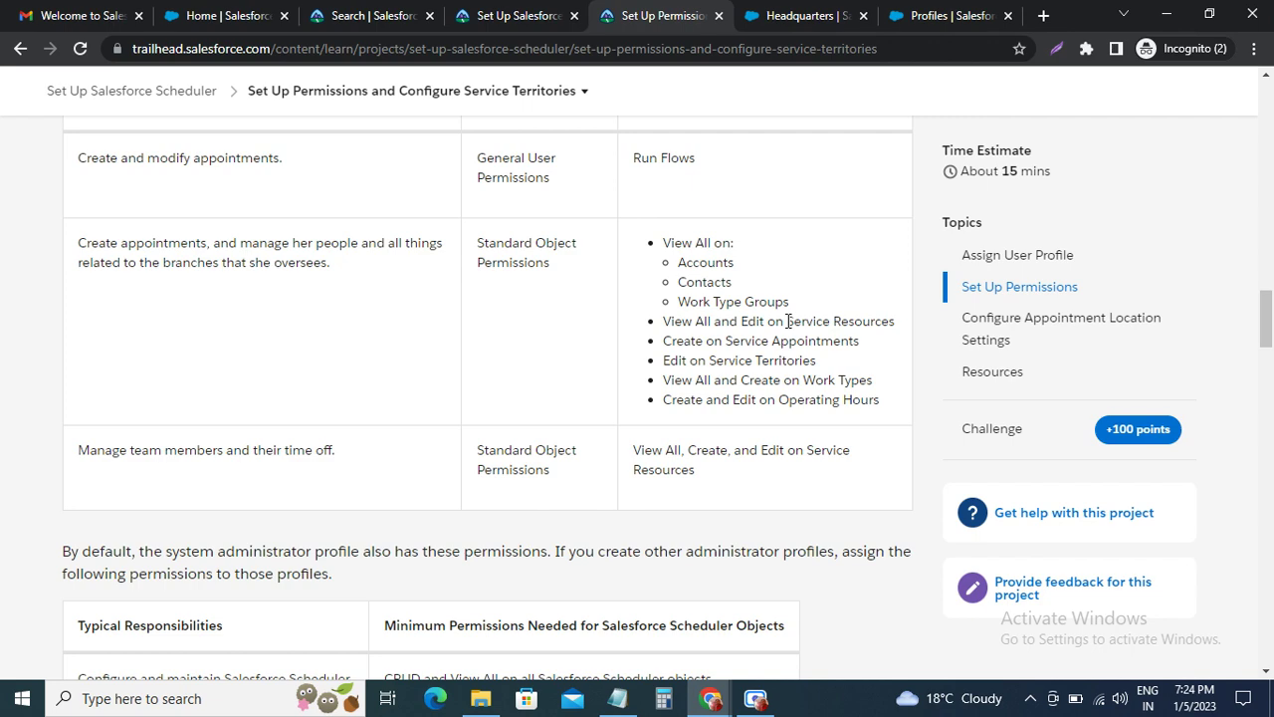
Grant the Financial Advisor profile Edit access on the Service Resources object.
click(941, 20)
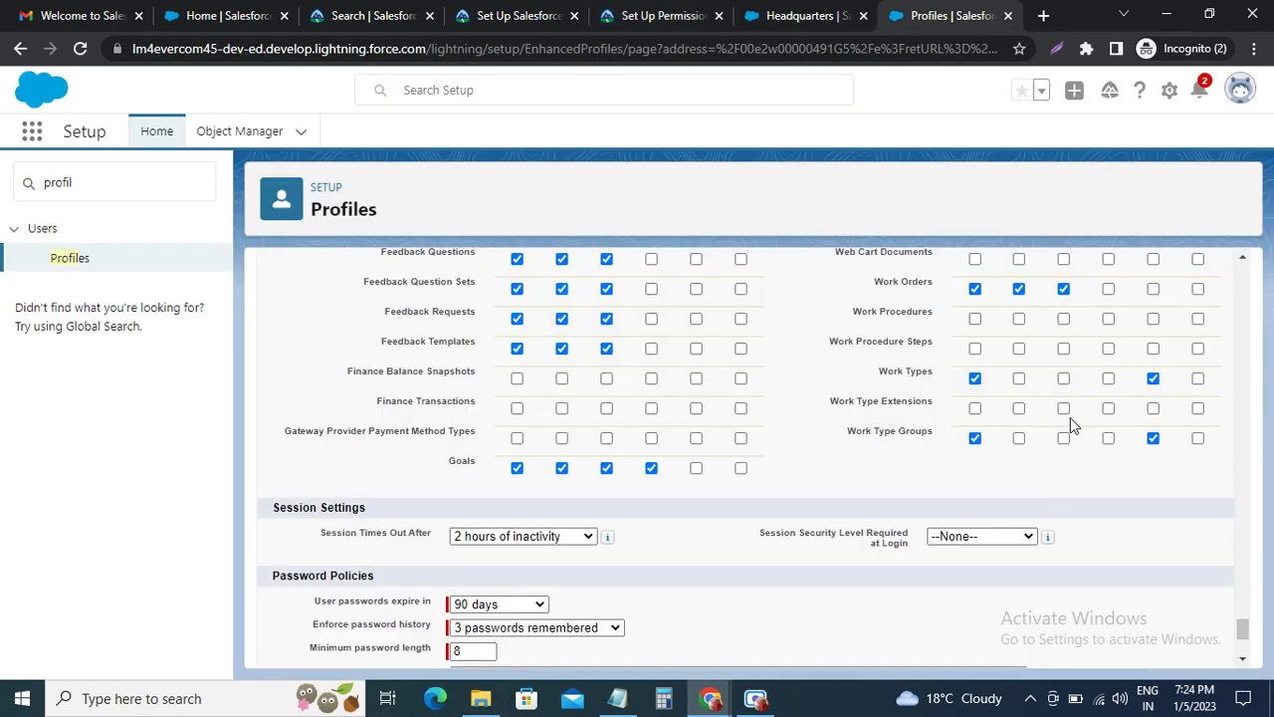
scroll(1070, 418, up, 1)
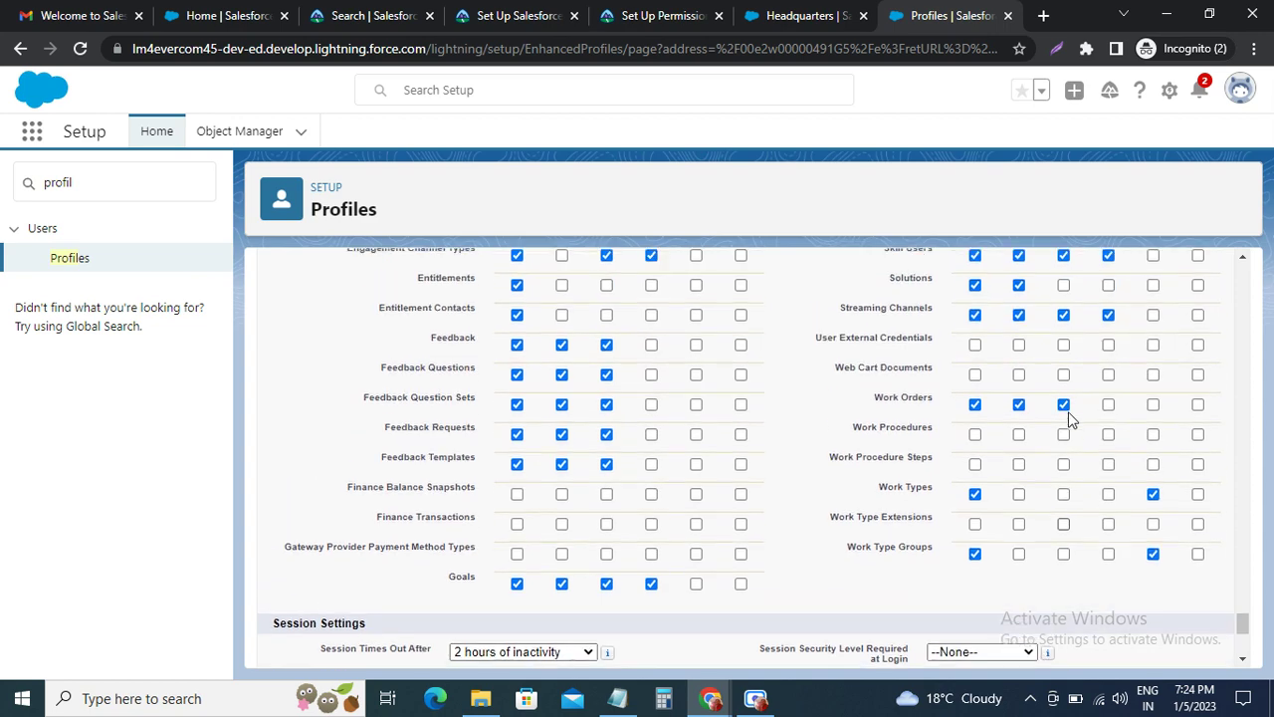
scroll(1070, 418, up, 1)
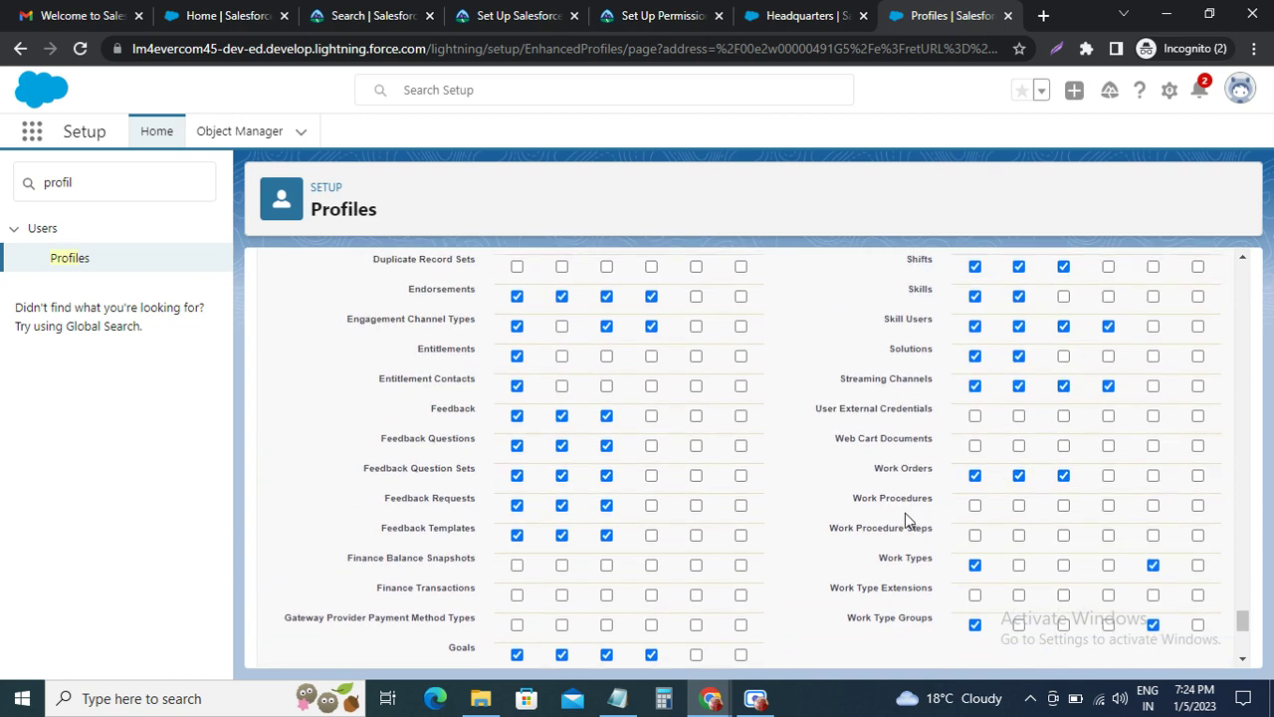
scroll(905, 512, up, 2)
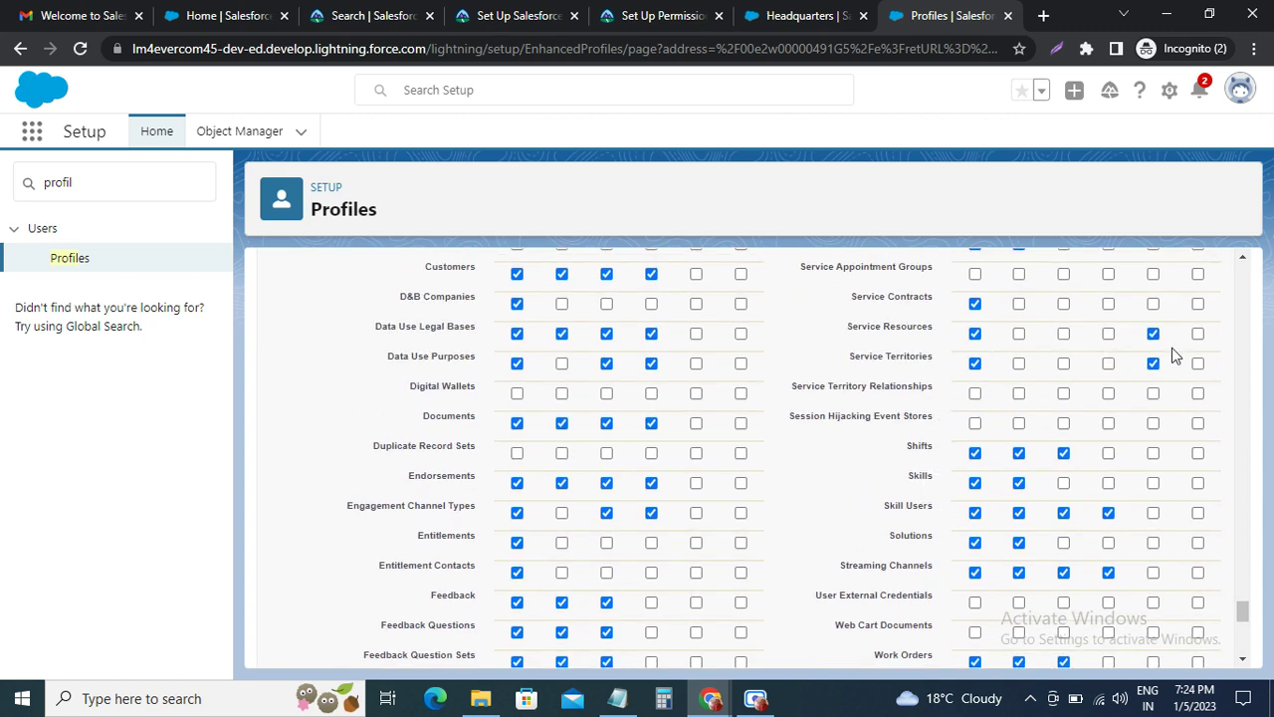
drag(1243, 612, 1251, 536)
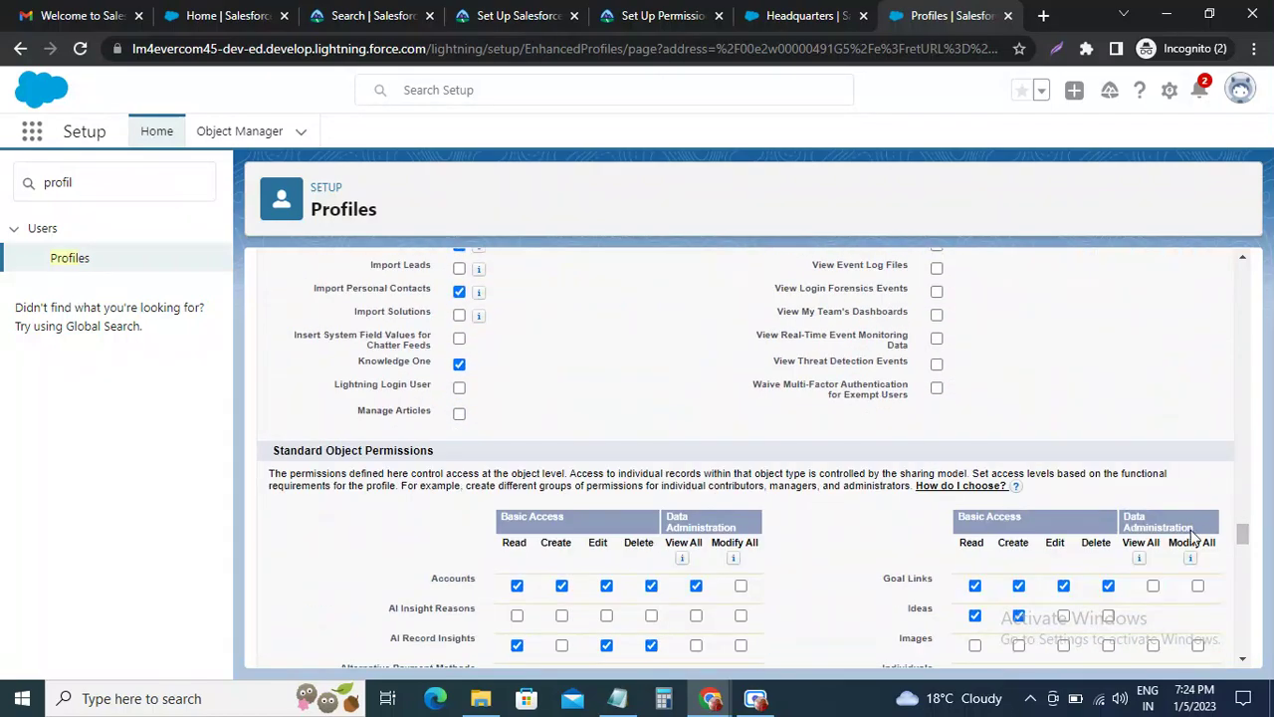
scroll(1097, 577, down, 2)
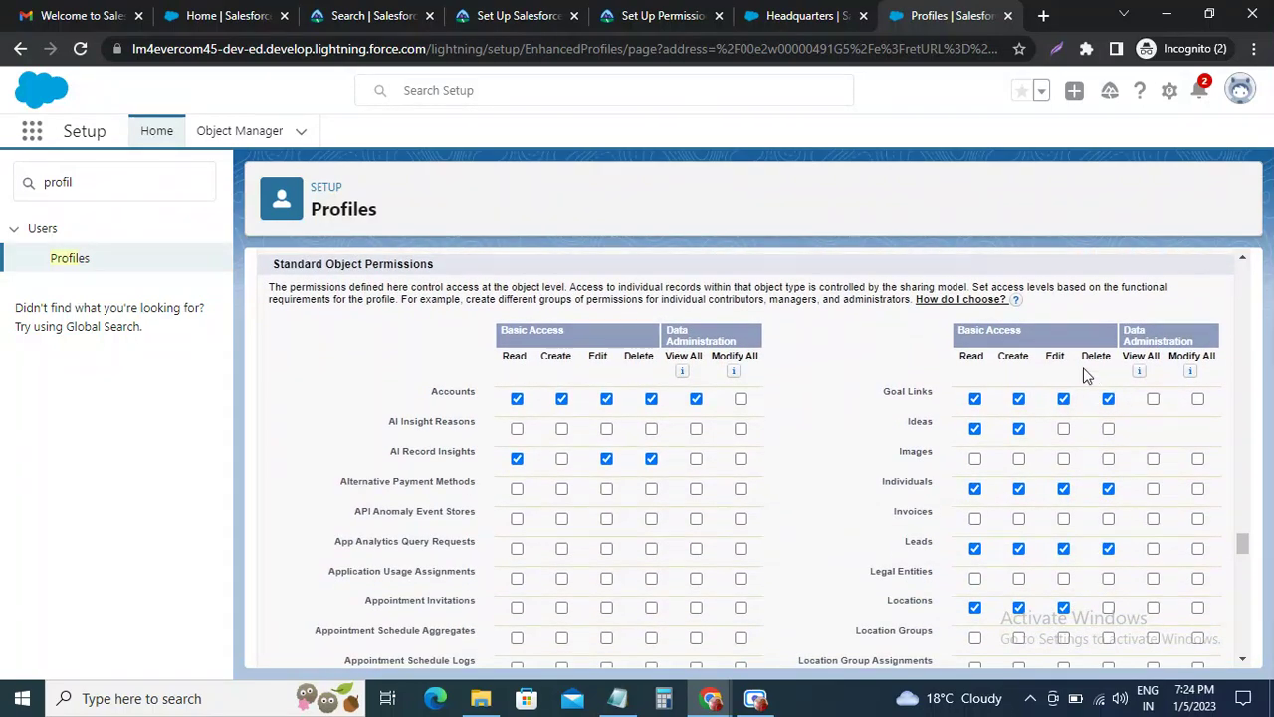
mouse_move(1140, 370)
scroll(1138, 468, down, 8)
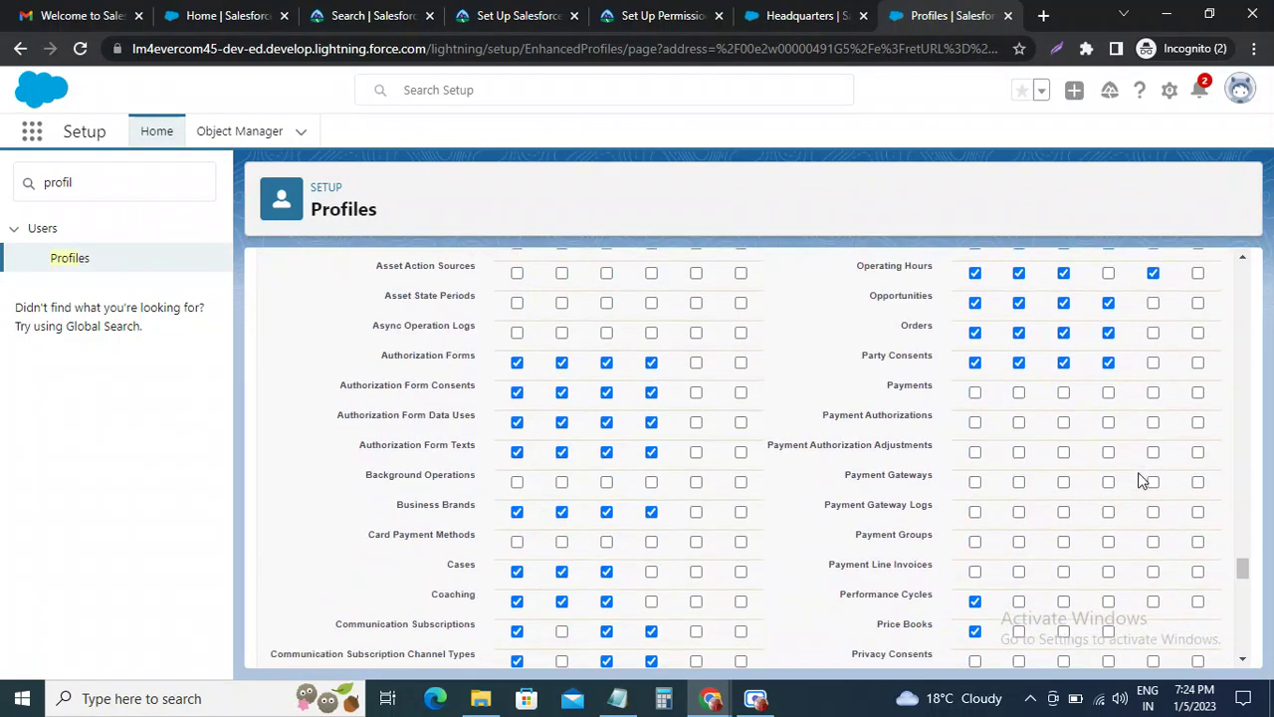
scroll(1094, 480, down, 3)
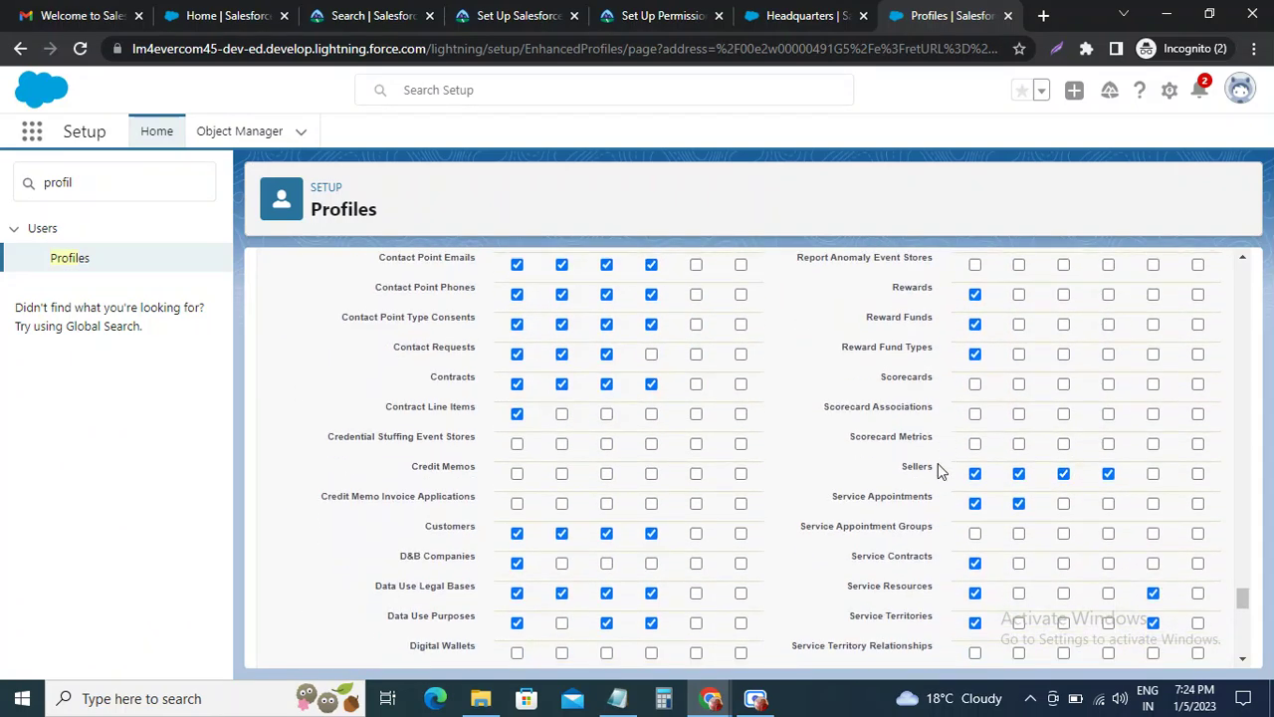
click(1063, 594)
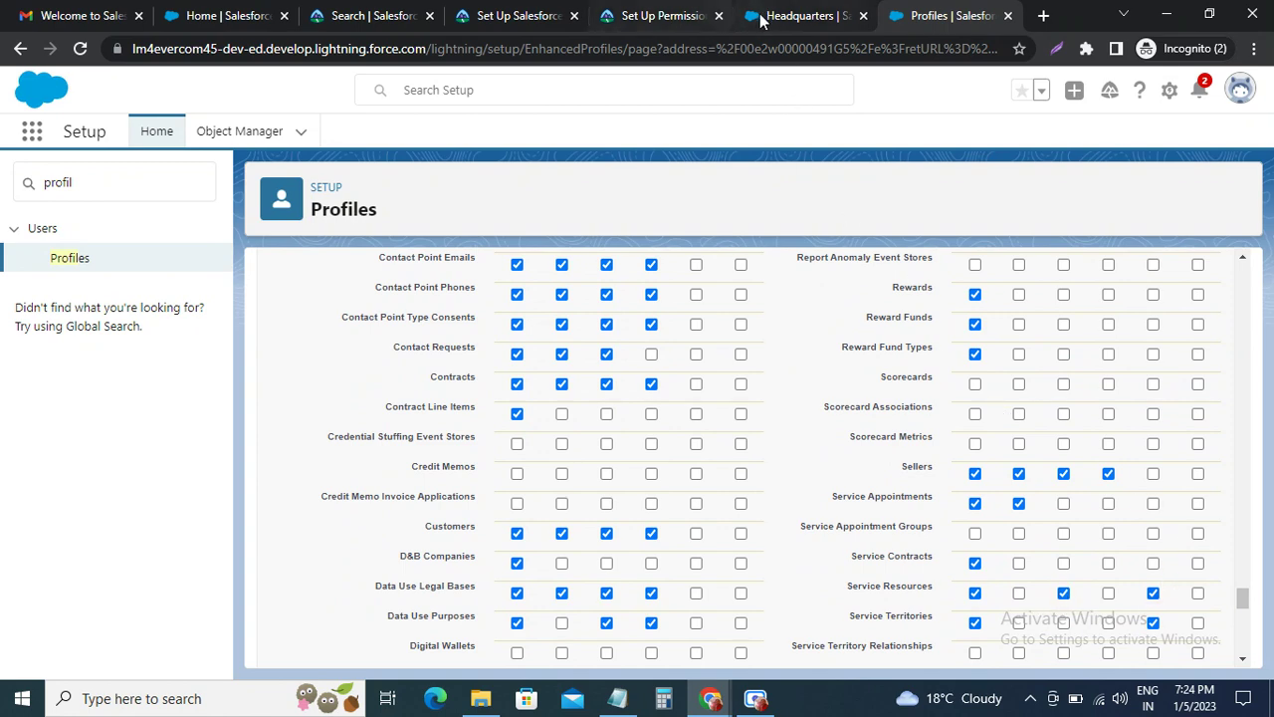
Compare the profile's Accounts, Contacts, Service Resources and Service Appointments permissions with Trailhead's Branch Manager minimum permissions table.
click(637, 16)
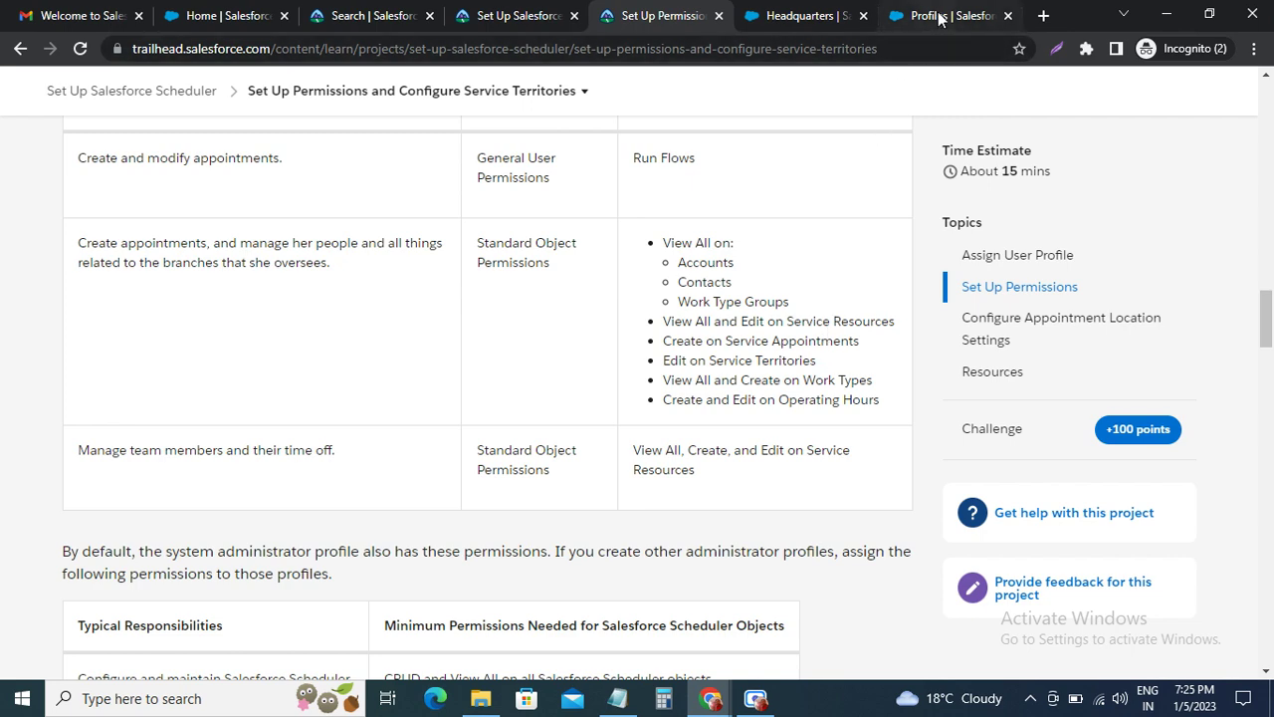
mouse_move(939, 19)
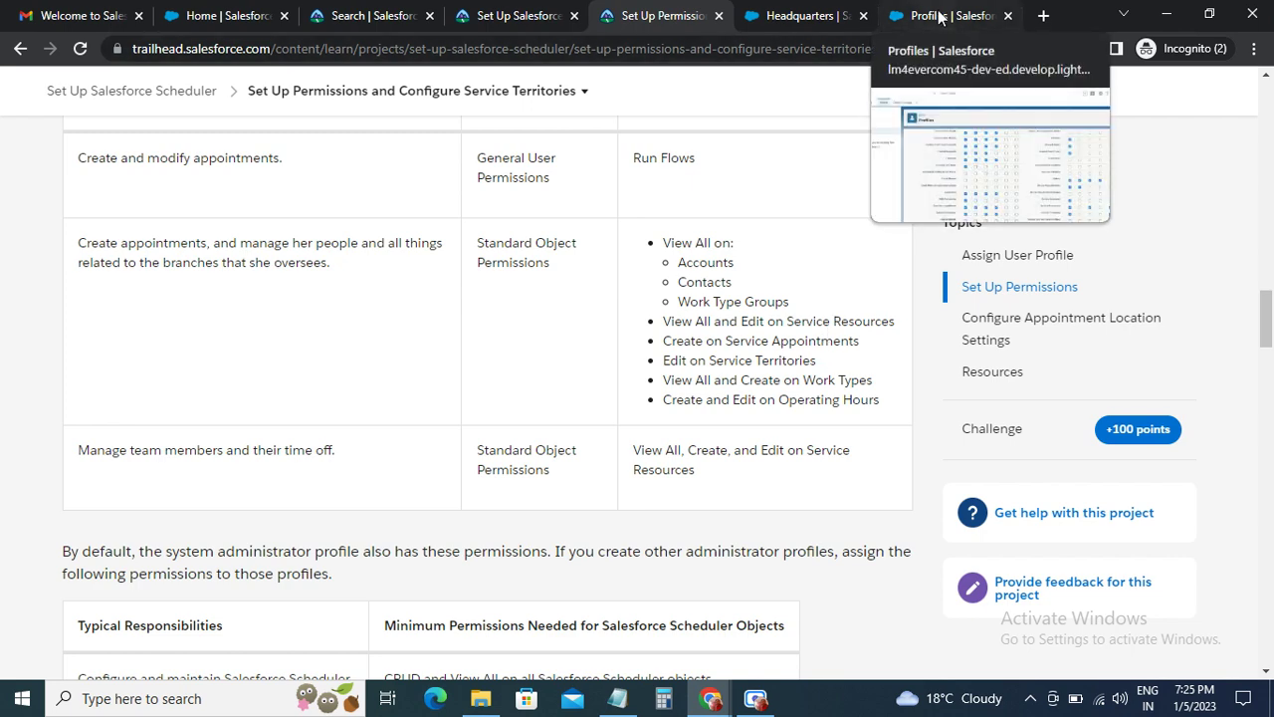
click(939, 19)
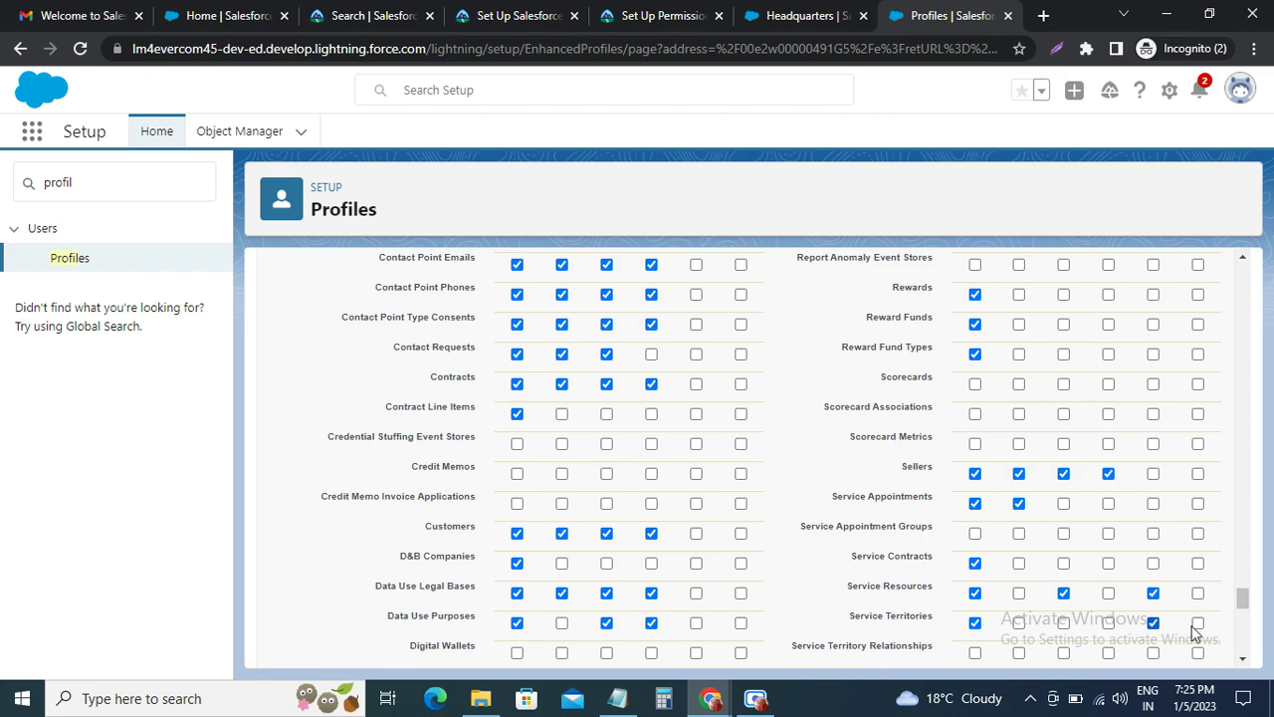
drag(1242, 597, 1242, 543)
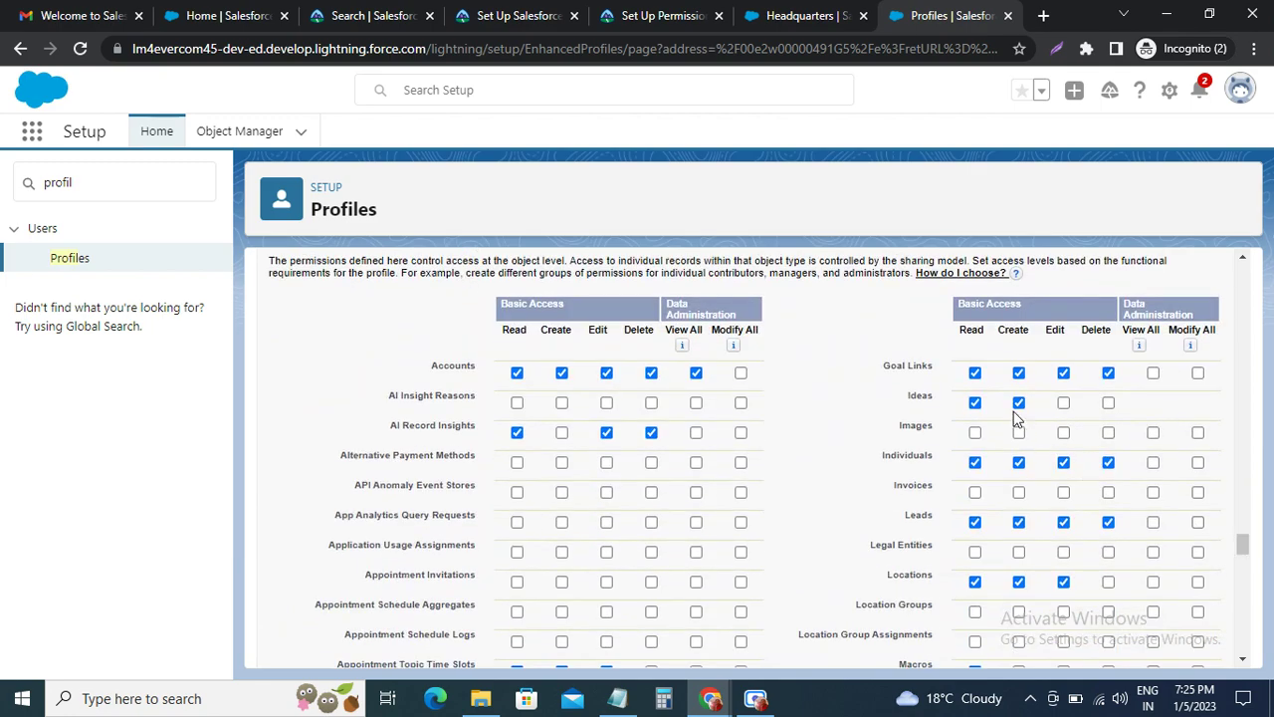
scroll(1013, 418, down, 3)
scroll(1007, 443, down, 10)
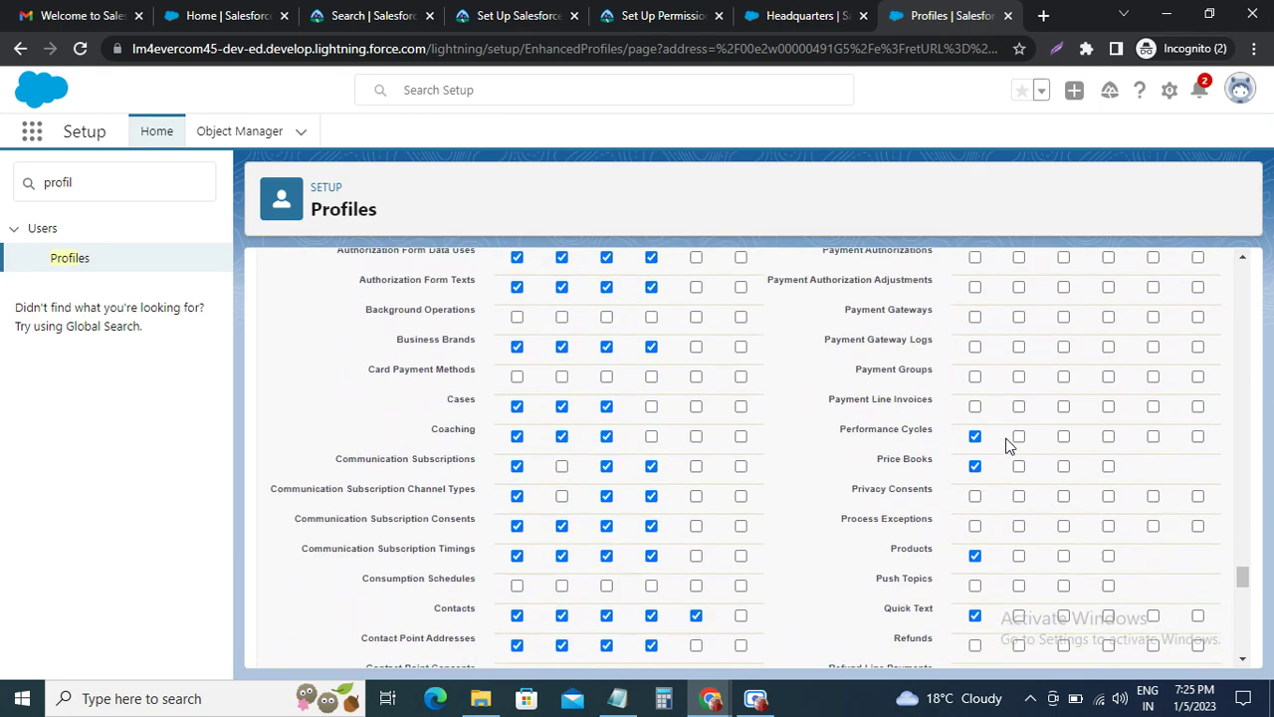
scroll(1007, 443, down, 4)
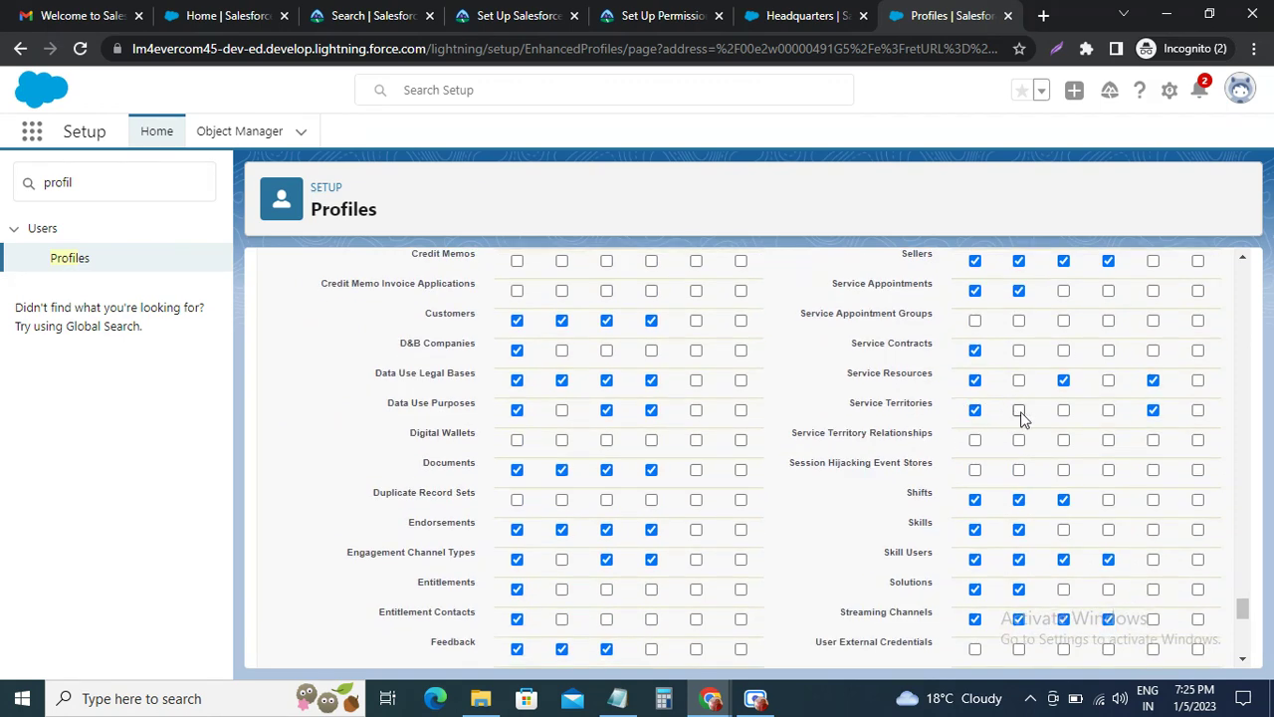
Grant the Financial Advisor profile Edit access on the Service Territories object, following Trailhead's permissions table.
click(658, 14)
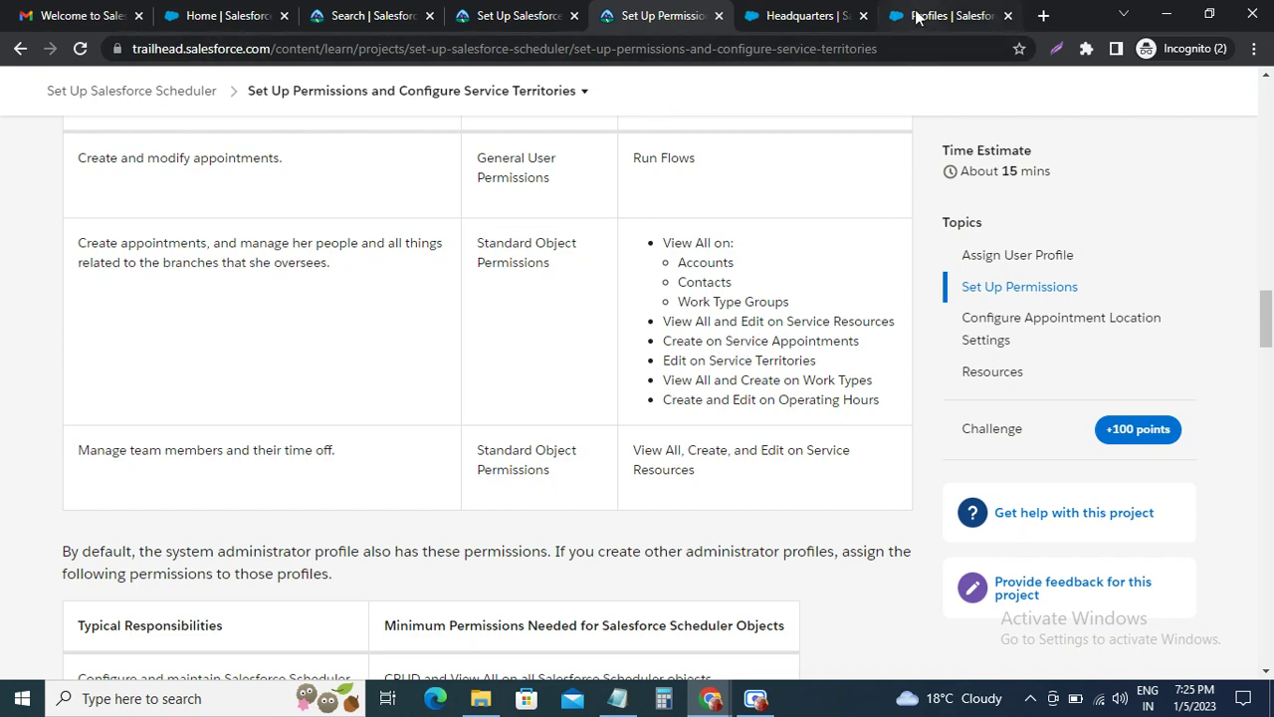
click(951, 15)
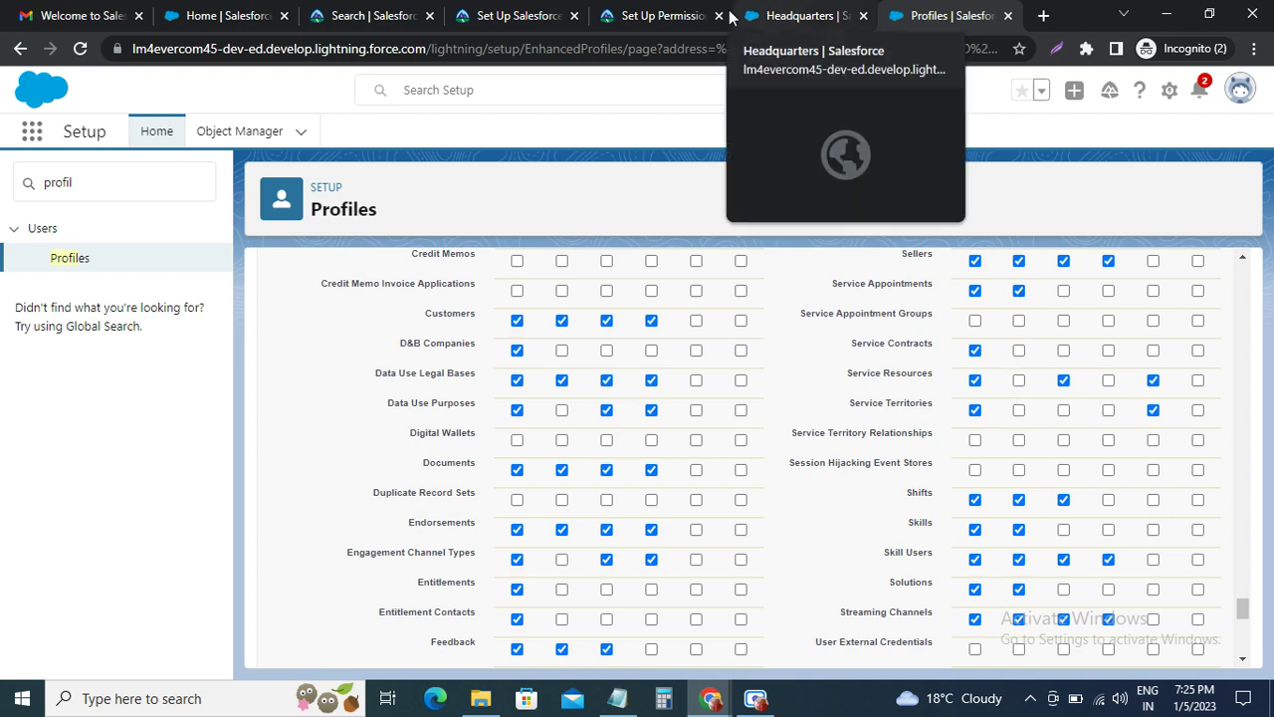
click(669, 16)
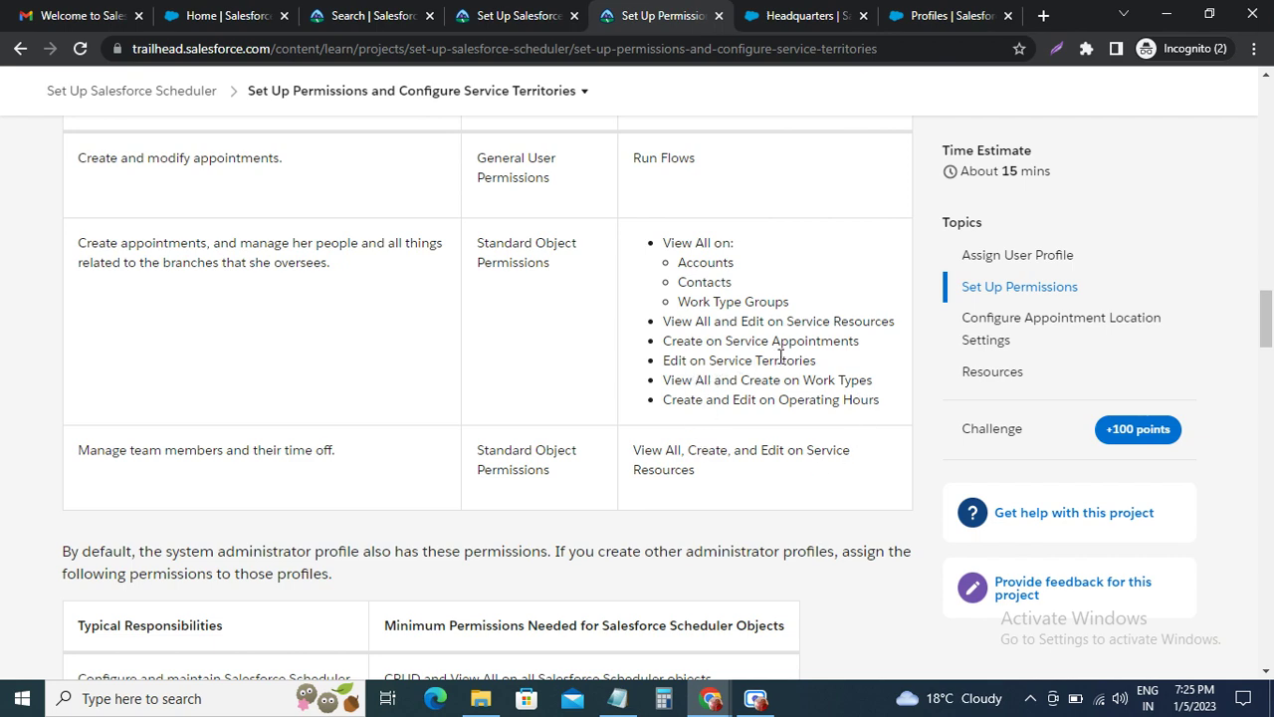
click(936, 16)
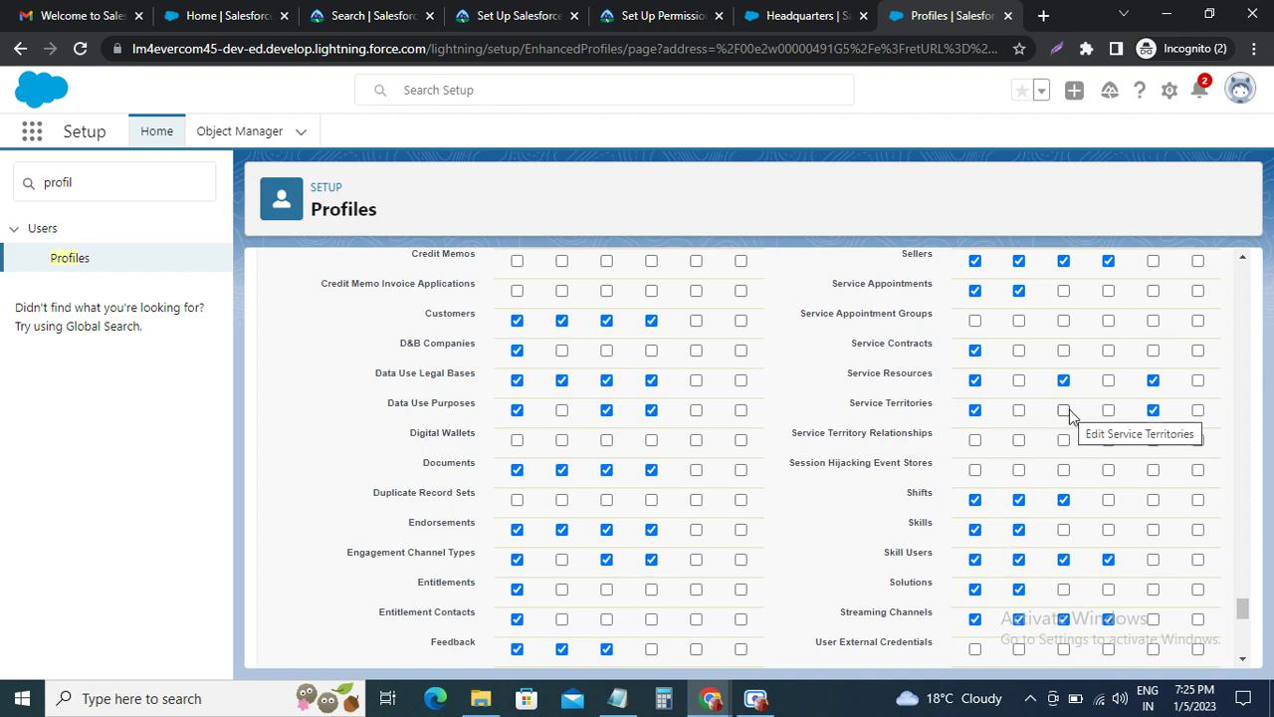
click(1064, 410)
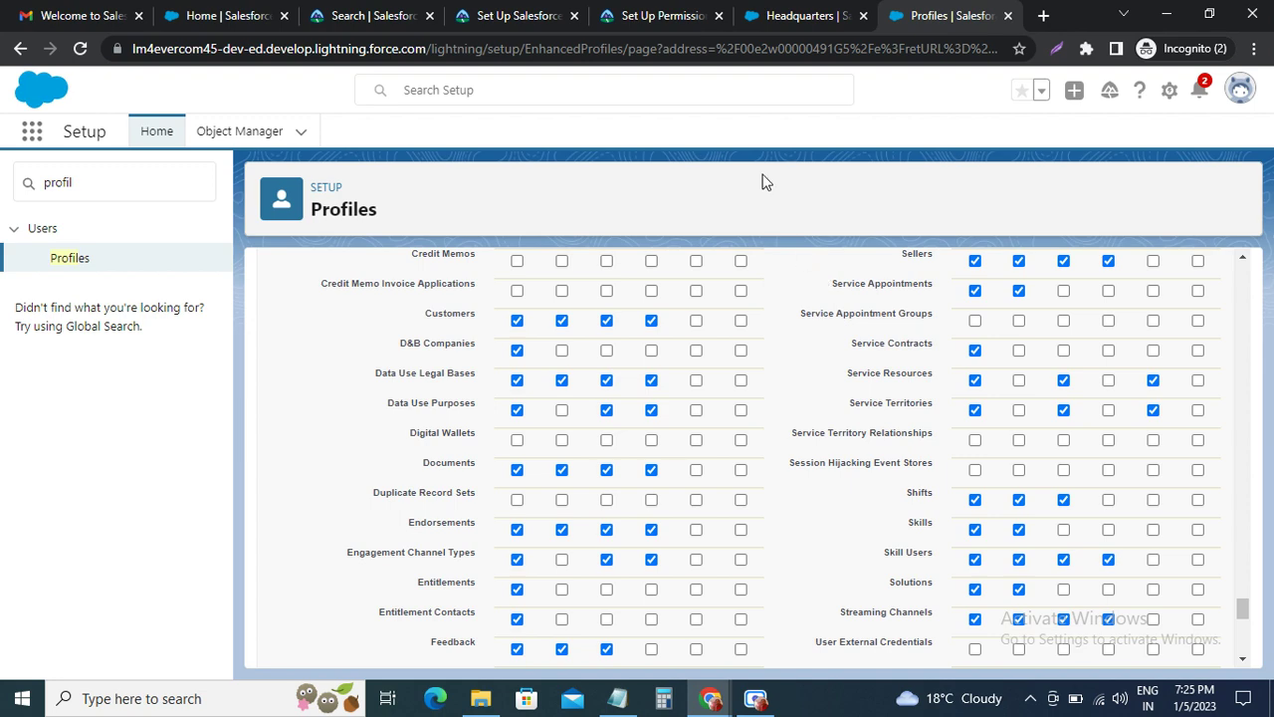
Grant the Financial Advisor profile Create access on the Work Types object, as listed in Trailhead's table.
click(659, 15)
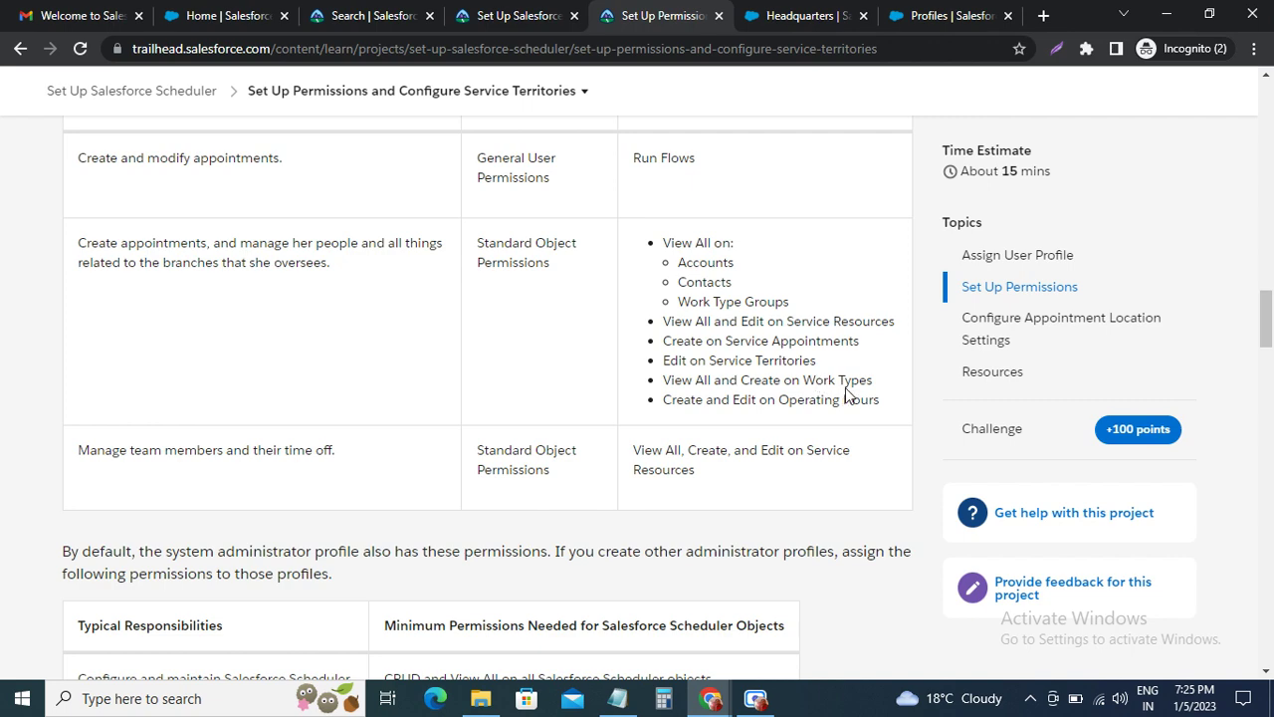
click(947, 14)
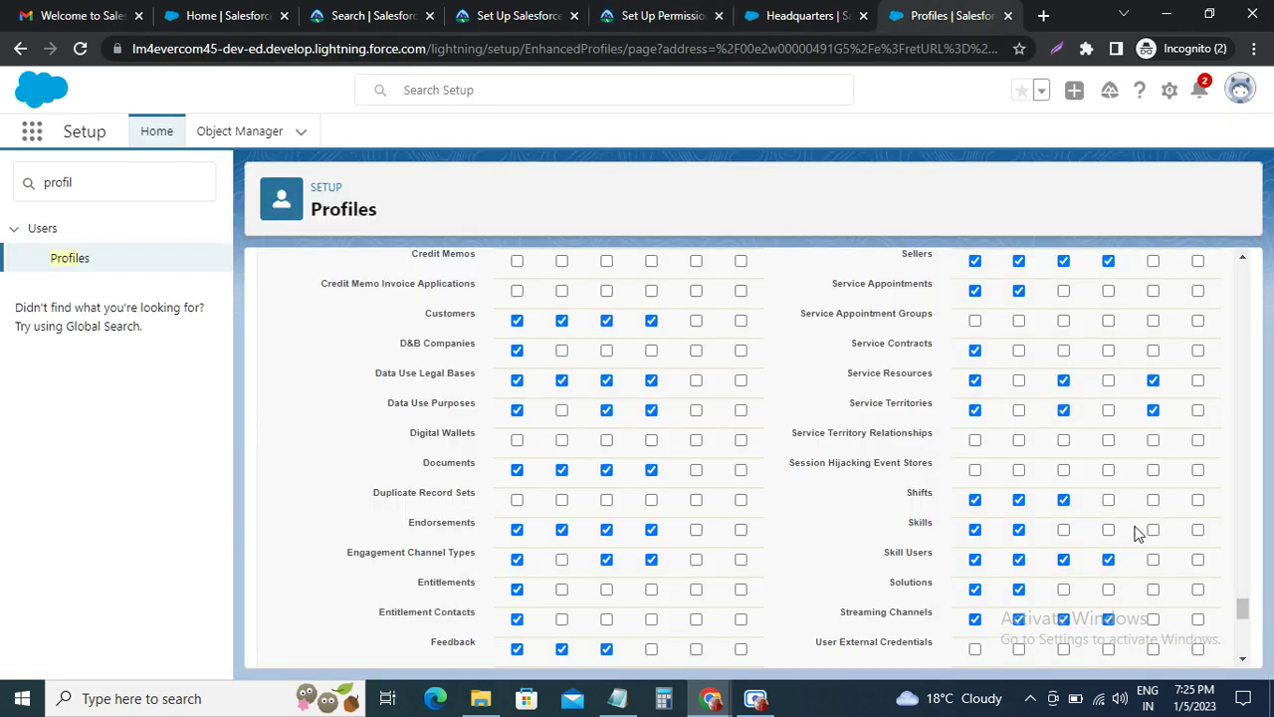
scroll(1113, 552, down, 3)
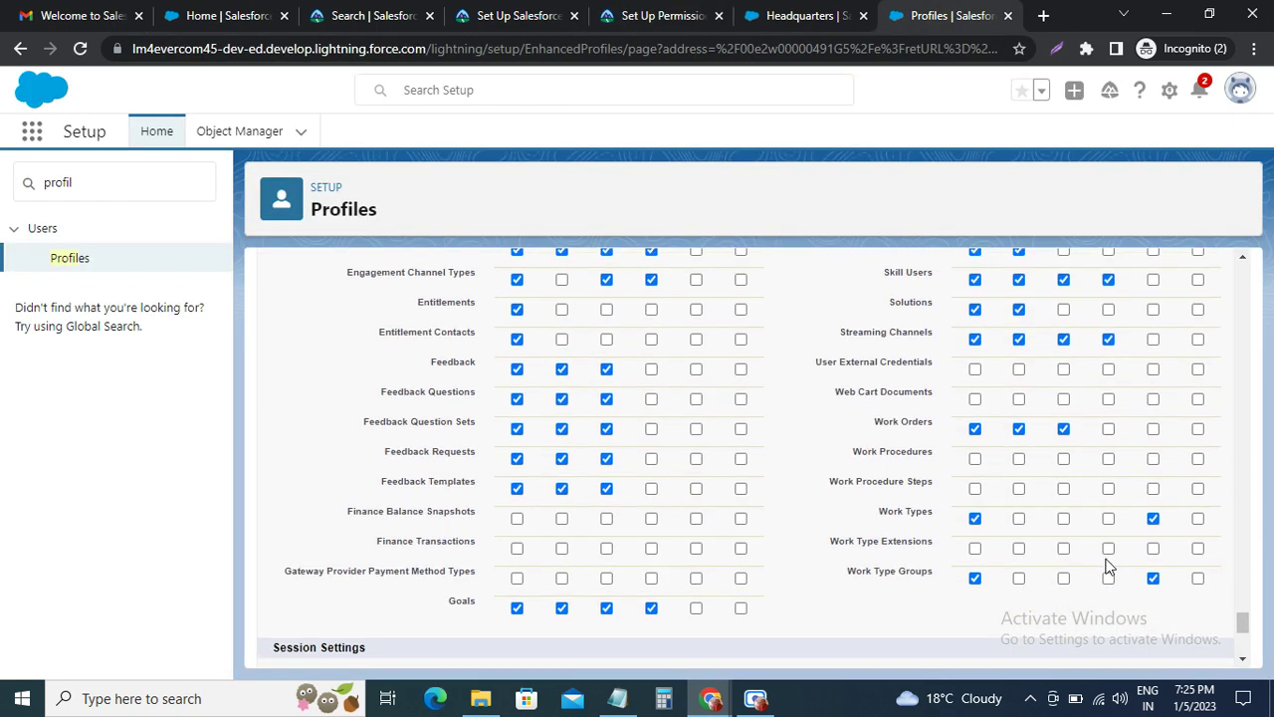
click(1019, 519)
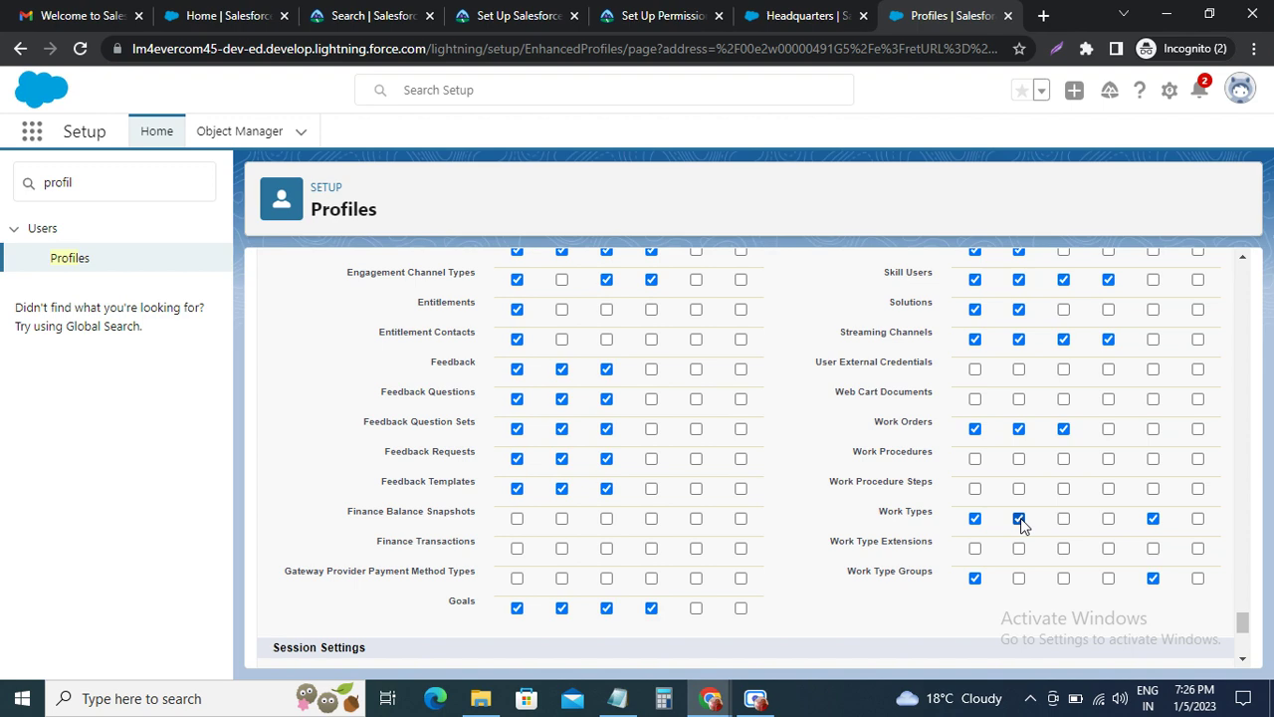
Check the profile's Create and Edit permissions on Operating Hours against Trailhead's permissions table.
click(658, 17)
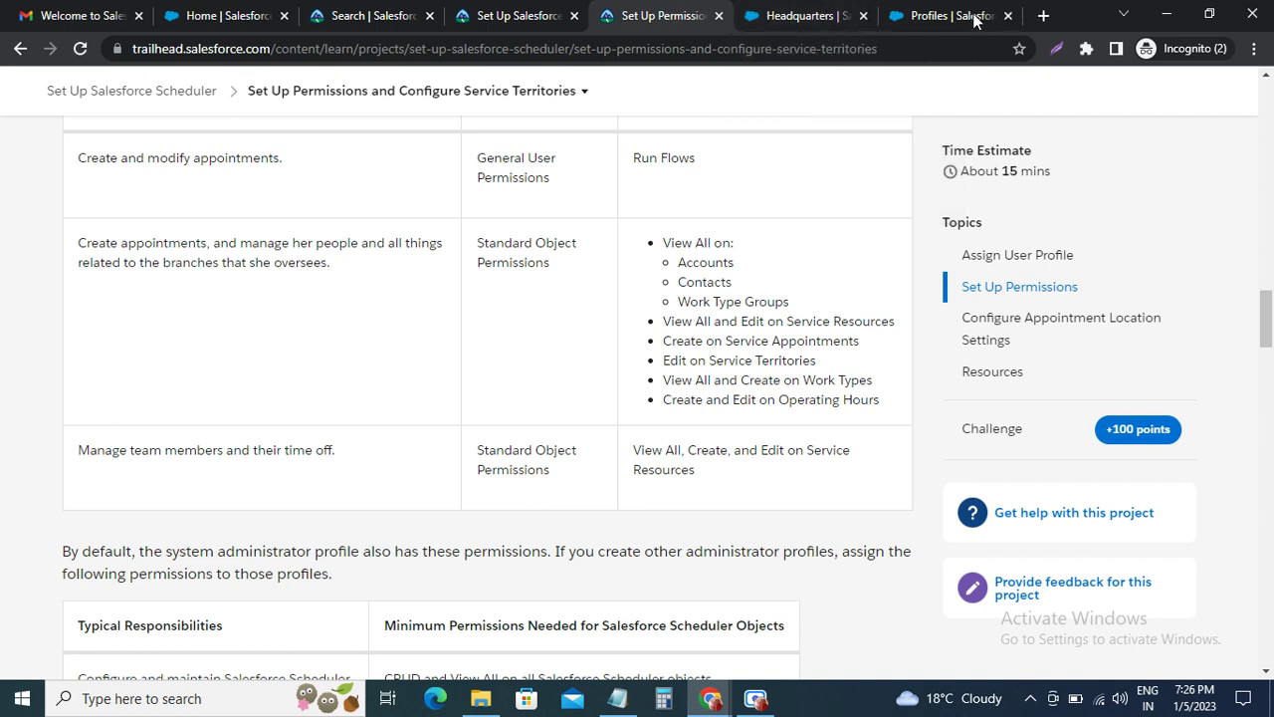
click(941, 16)
scroll(513, 505, up, 2)
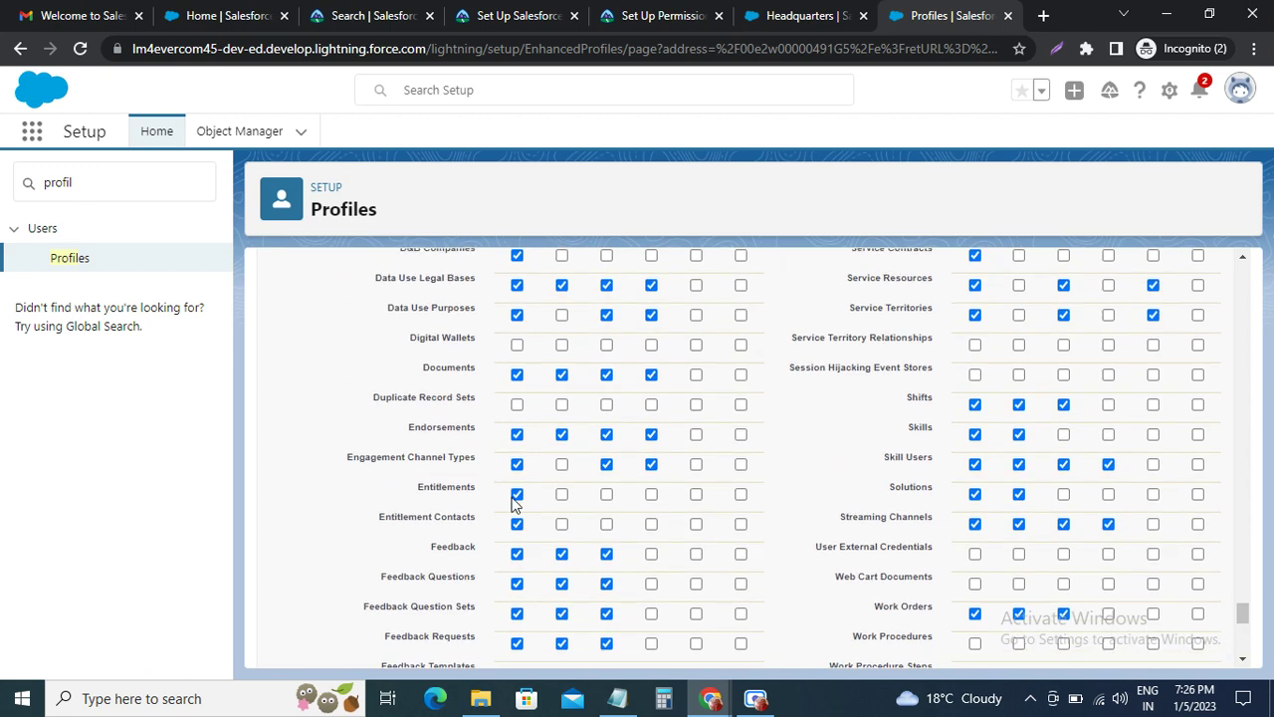
scroll(561, 498, up, 2)
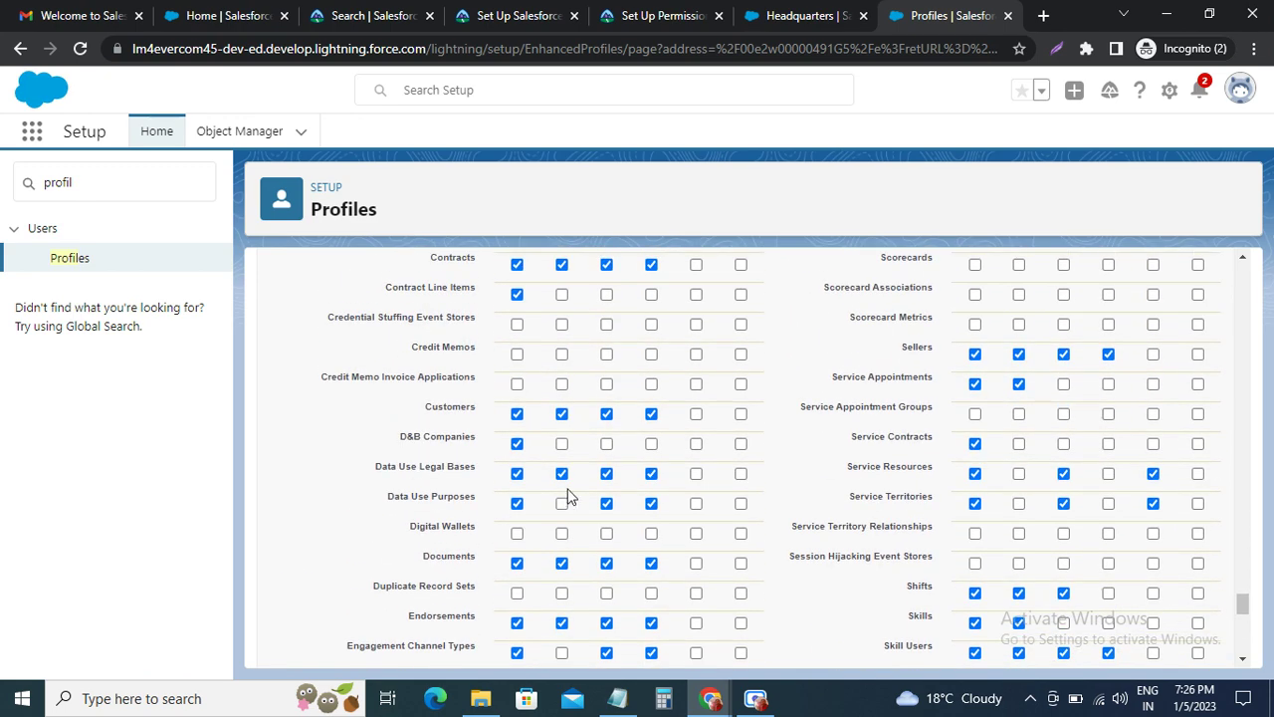
scroll(901, 516, up, 1)
scroll(908, 514, up, 4)
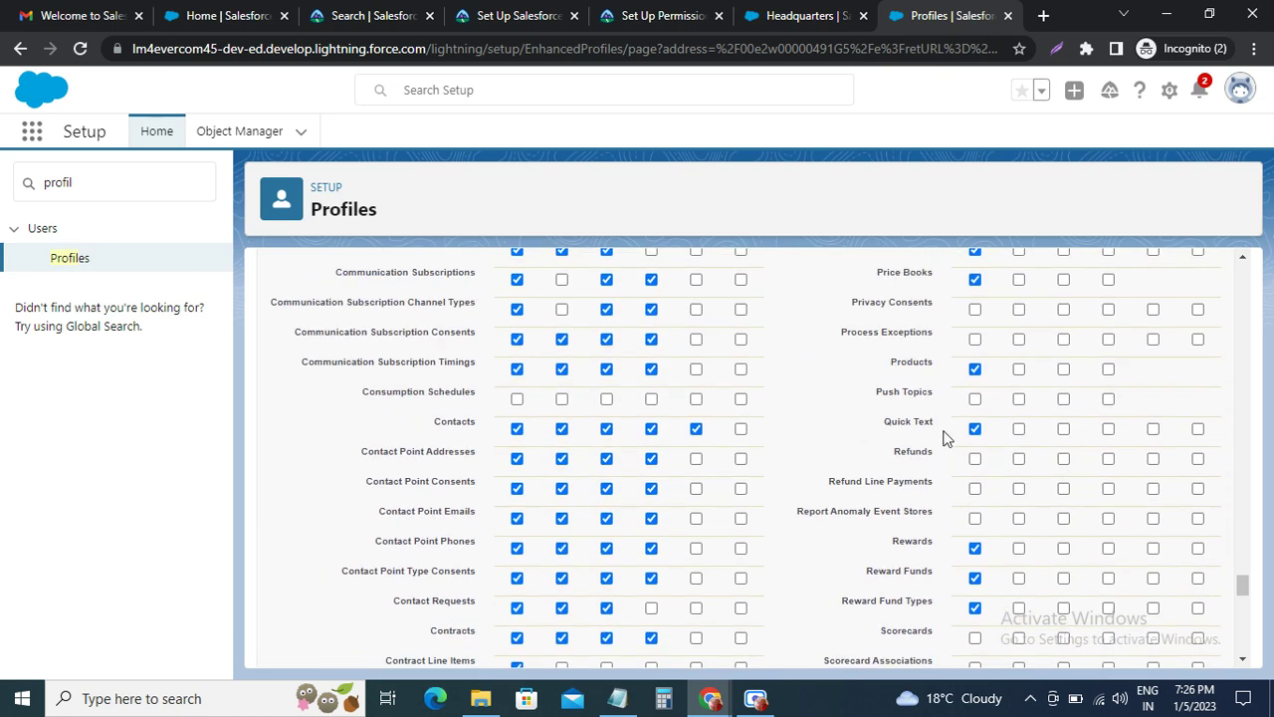
scroll(947, 438, up, 1)
scroll(947, 438, up, 2)
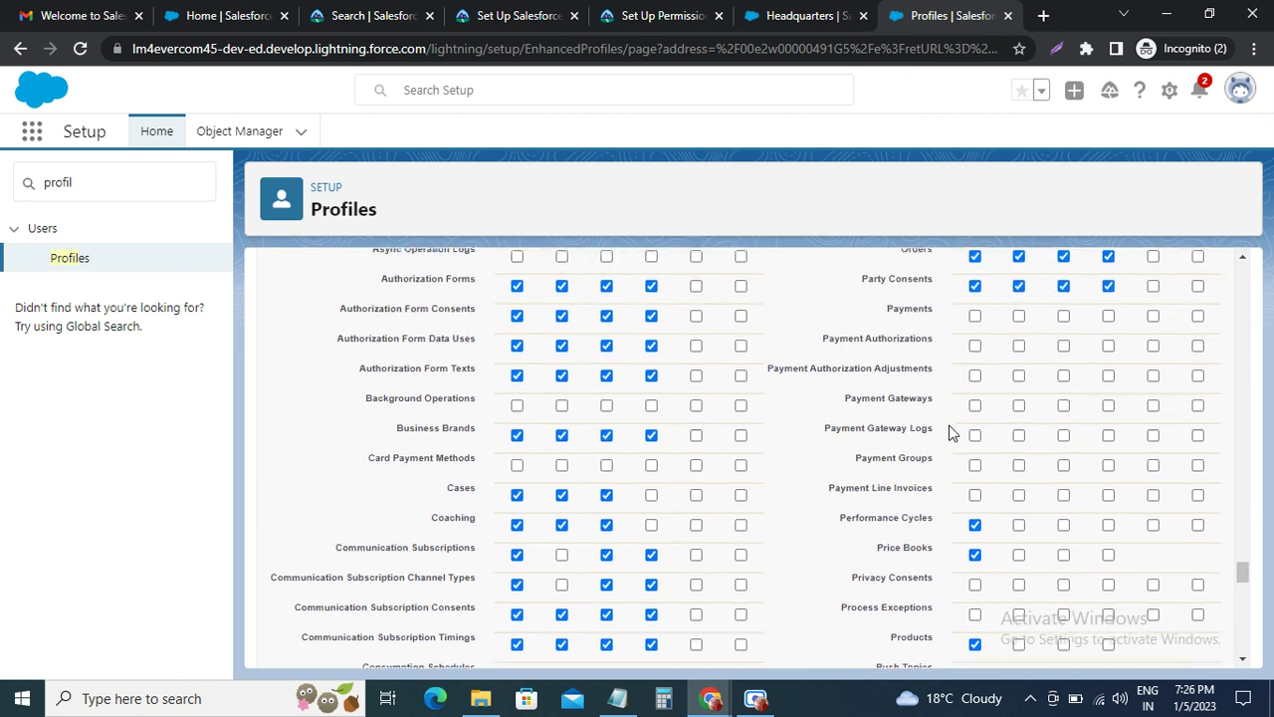
scroll(970, 410, up, 1)
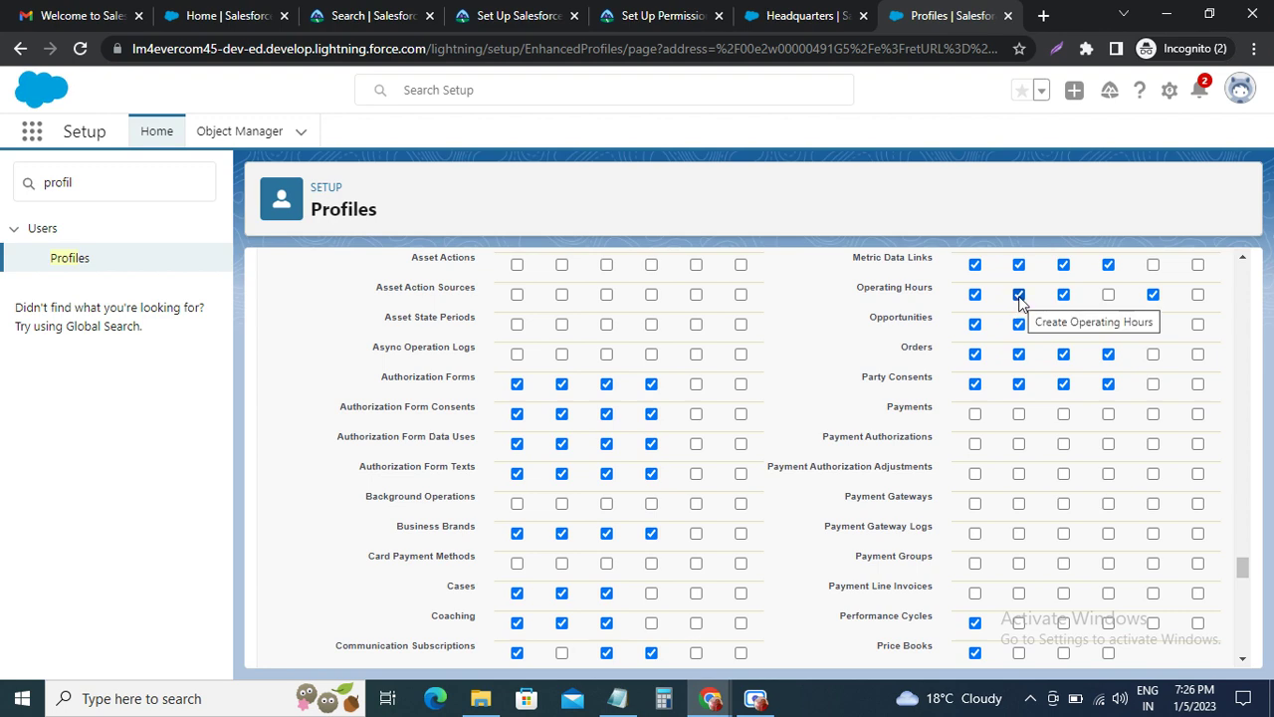
click(642, 18)
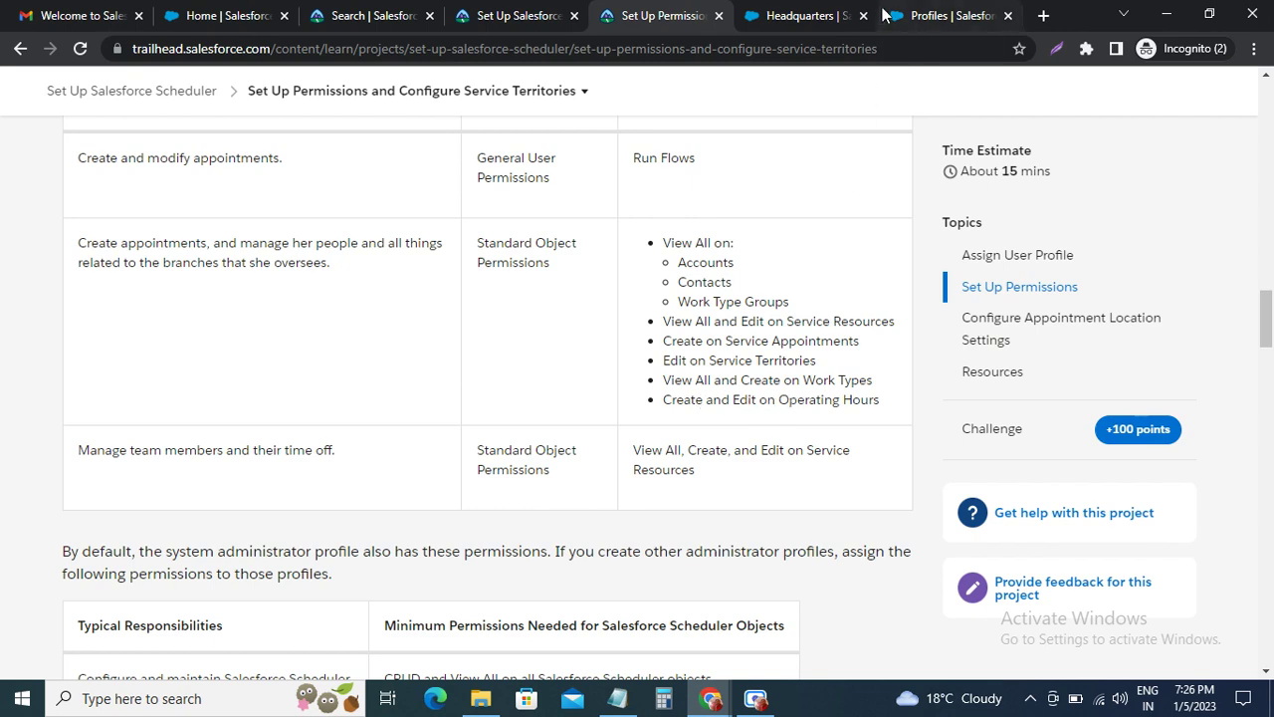
click(912, 18)
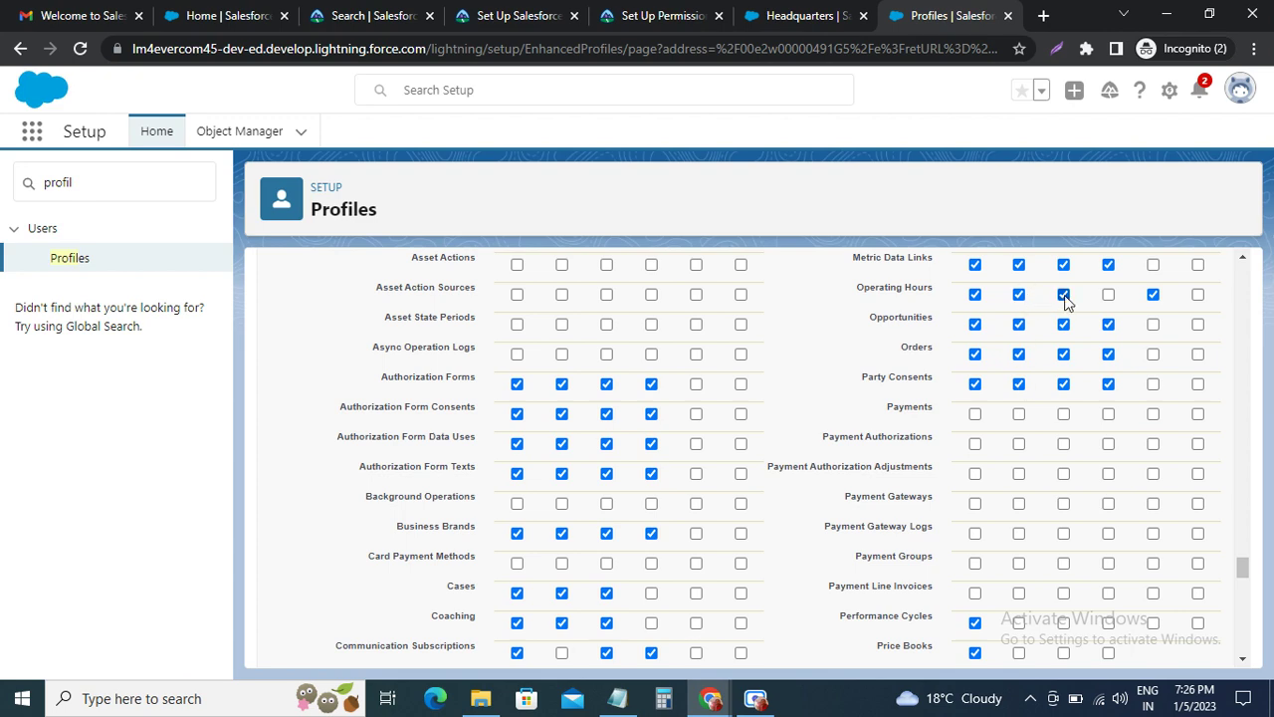
Grant the Financial Advisor profile Create access on Service Resources per Trailhead's team-management requirement, and save the profile.
click(642, 18)
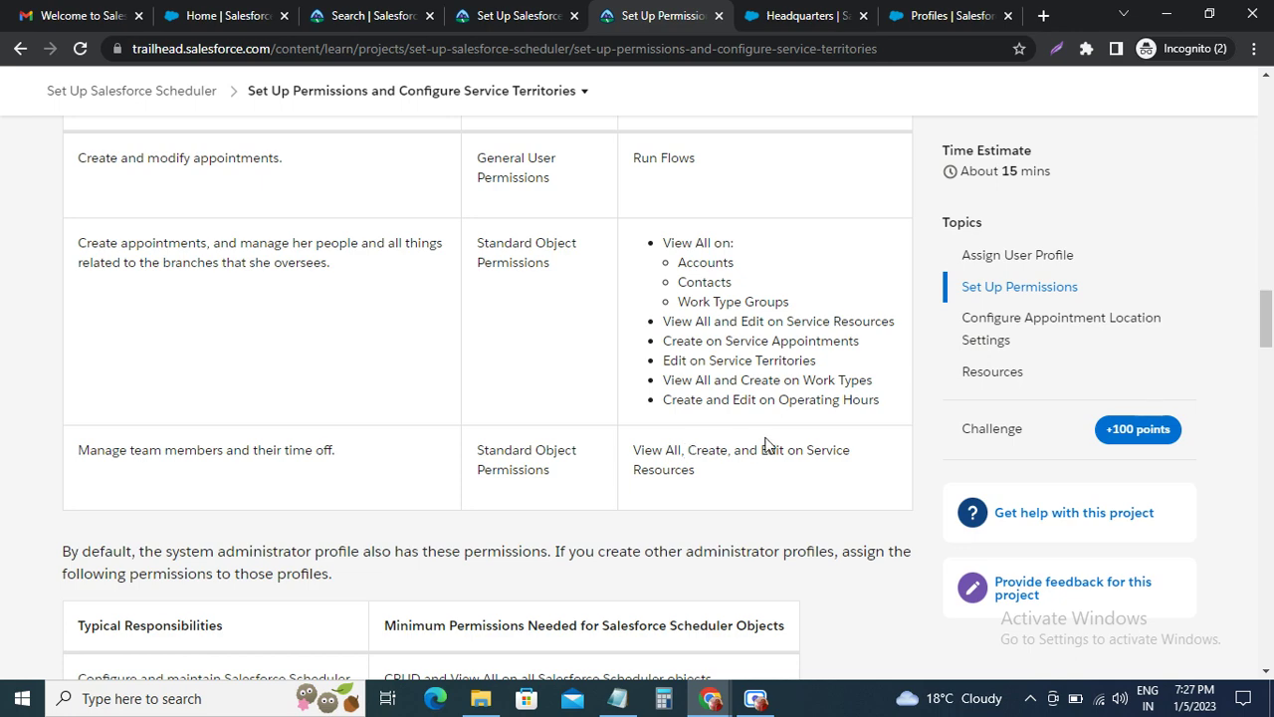
click(946, 8)
scroll(982, 458, down, 6)
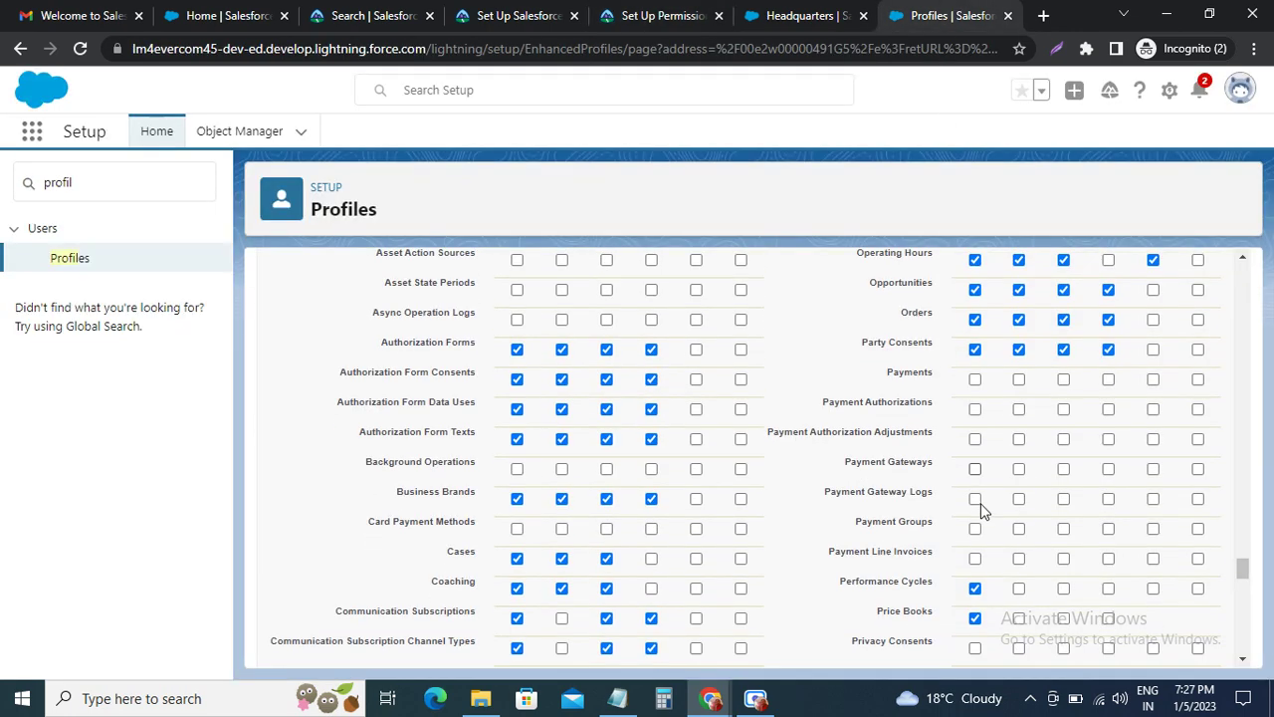
click(676, 15)
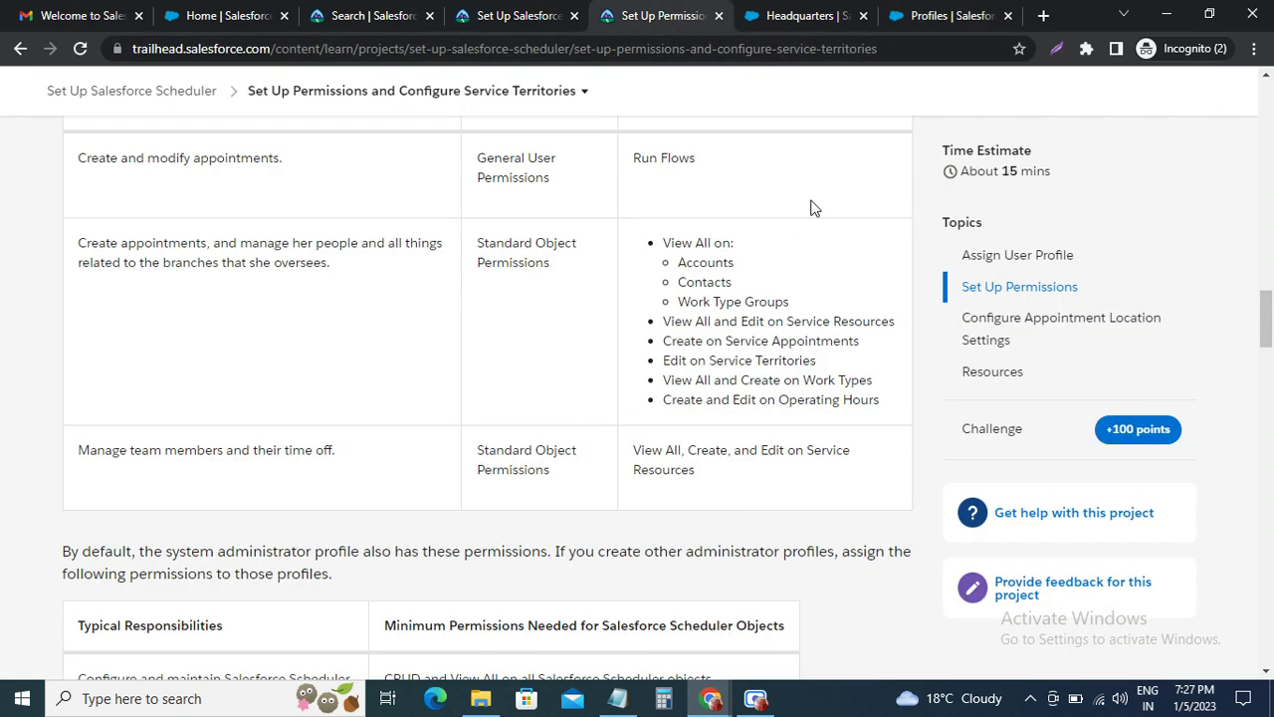
click(941, 16)
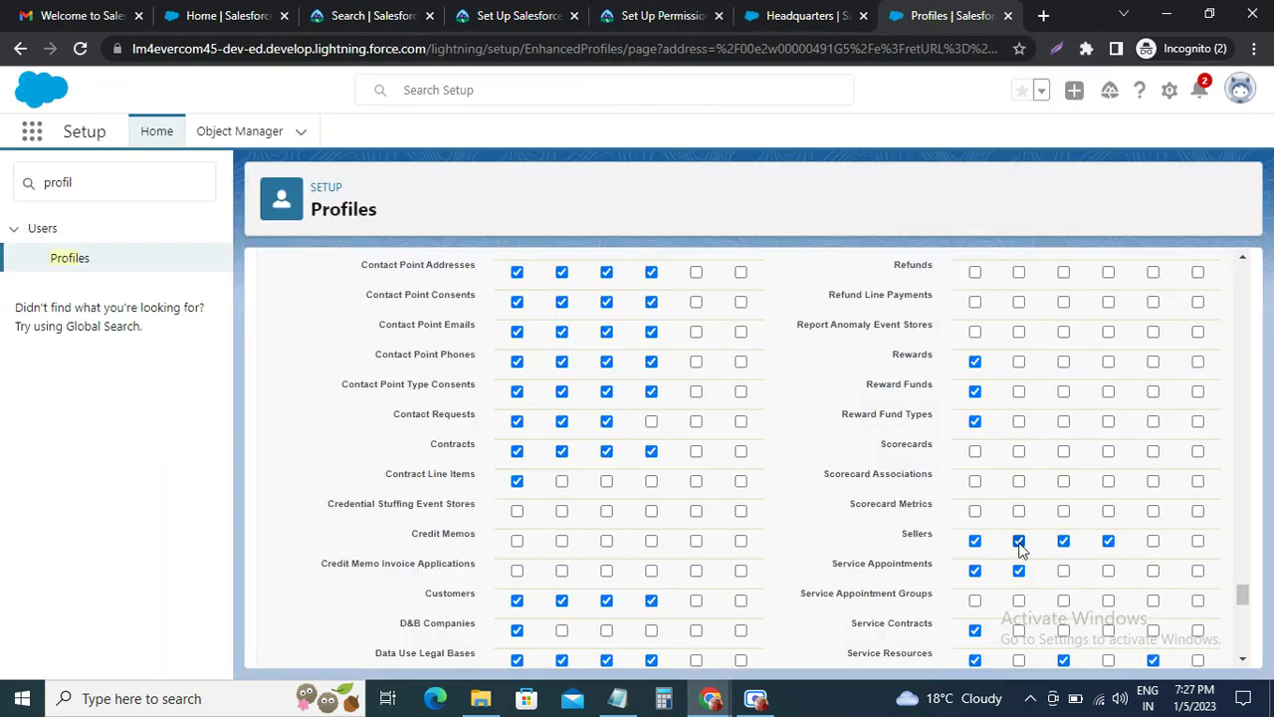
scroll(1022, 550, down, 4)
scroll(1022, 509, up, 1)
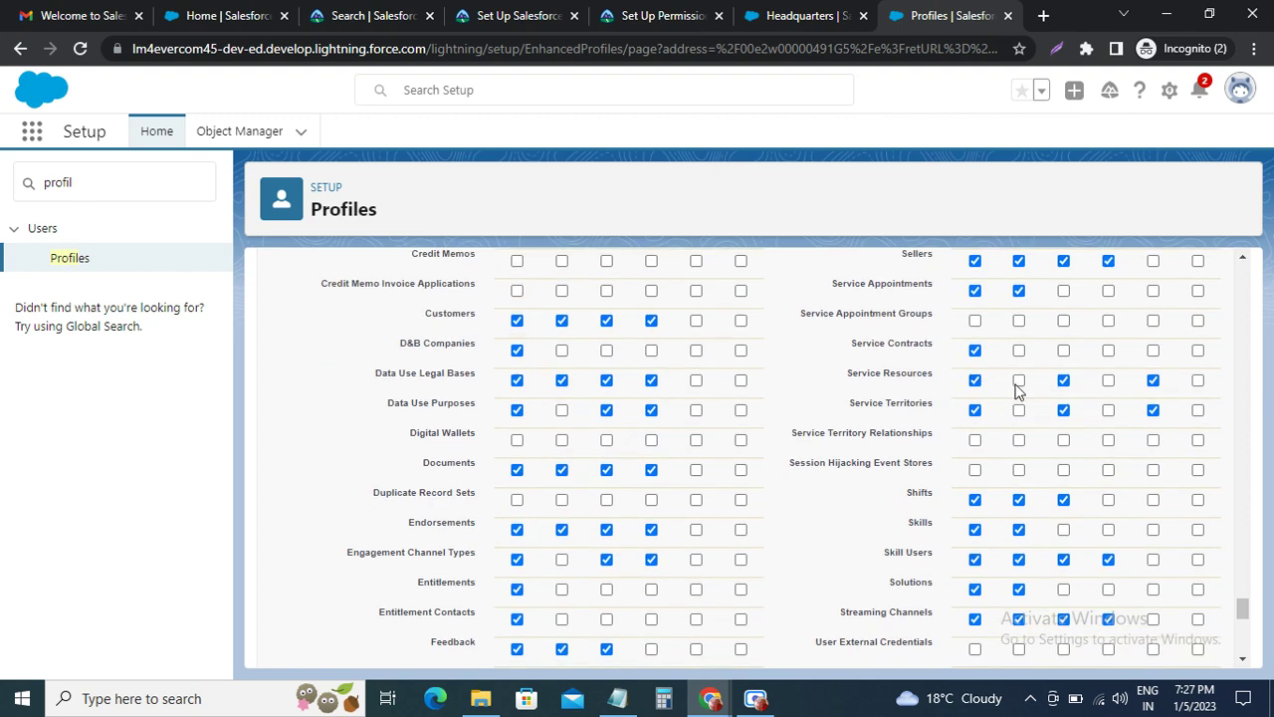
click(1018, 382)
scroll(1003, 512, down, 7)
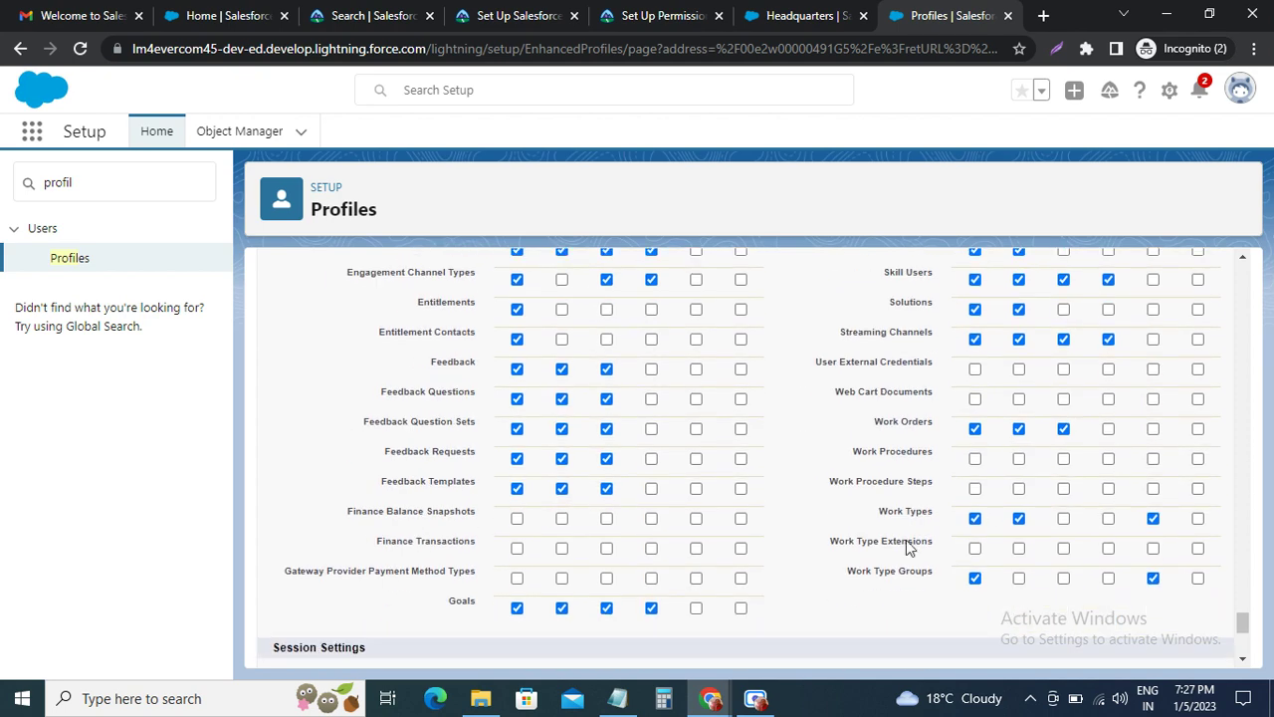
click(569, 643)
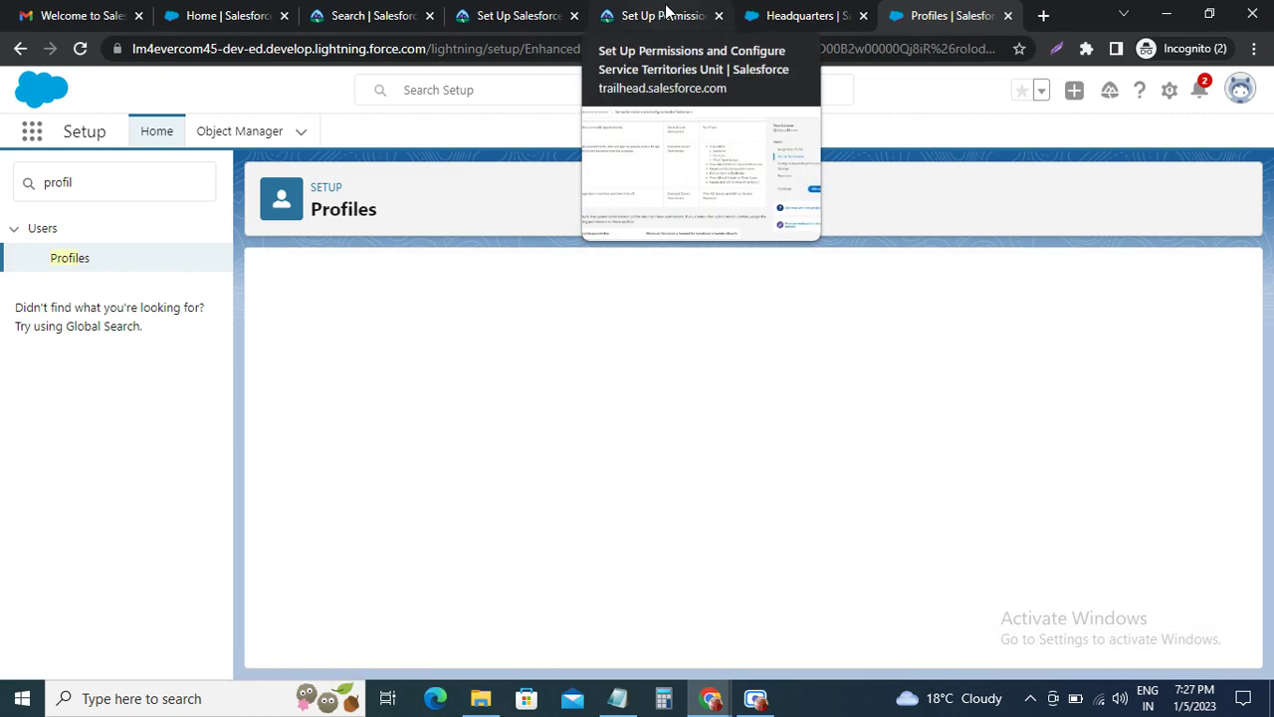
Verify the Set Up Permissions and Configure Service Territories step on Trailhead again for its 100 points.
click(665, 15)
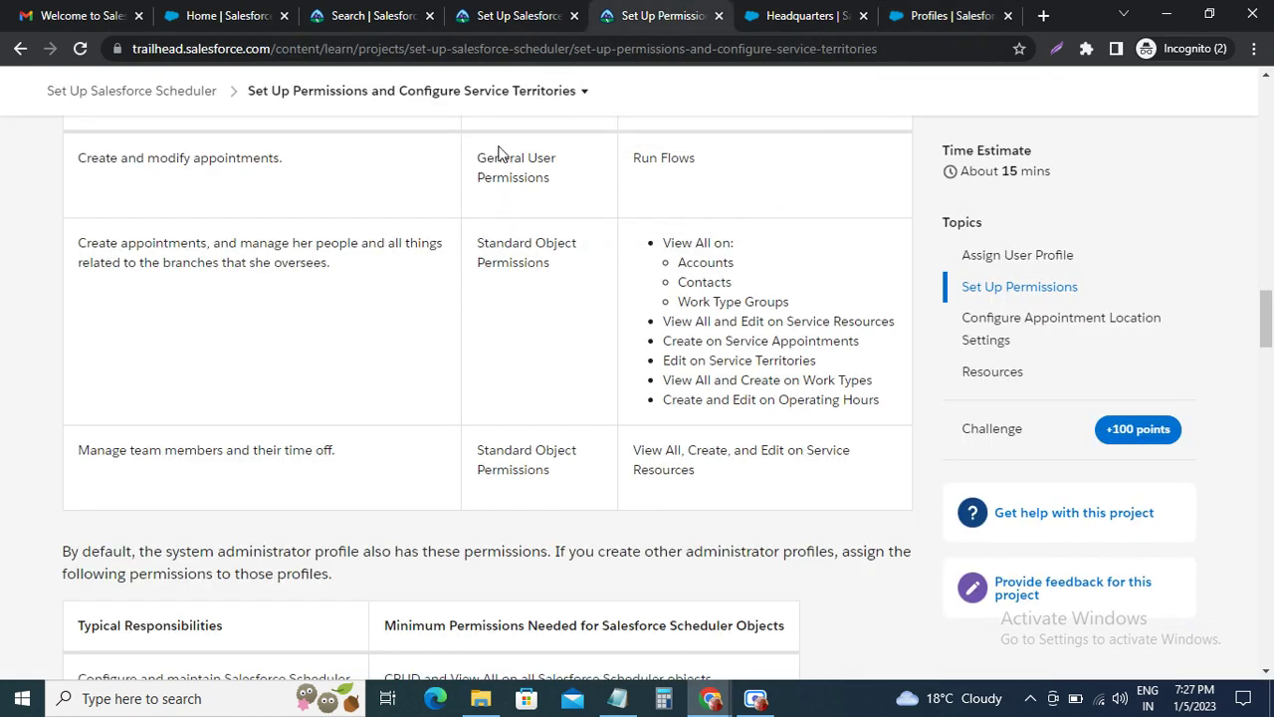
scroll(503, 160, down, 15)
scroll(109, 538, down, 12)
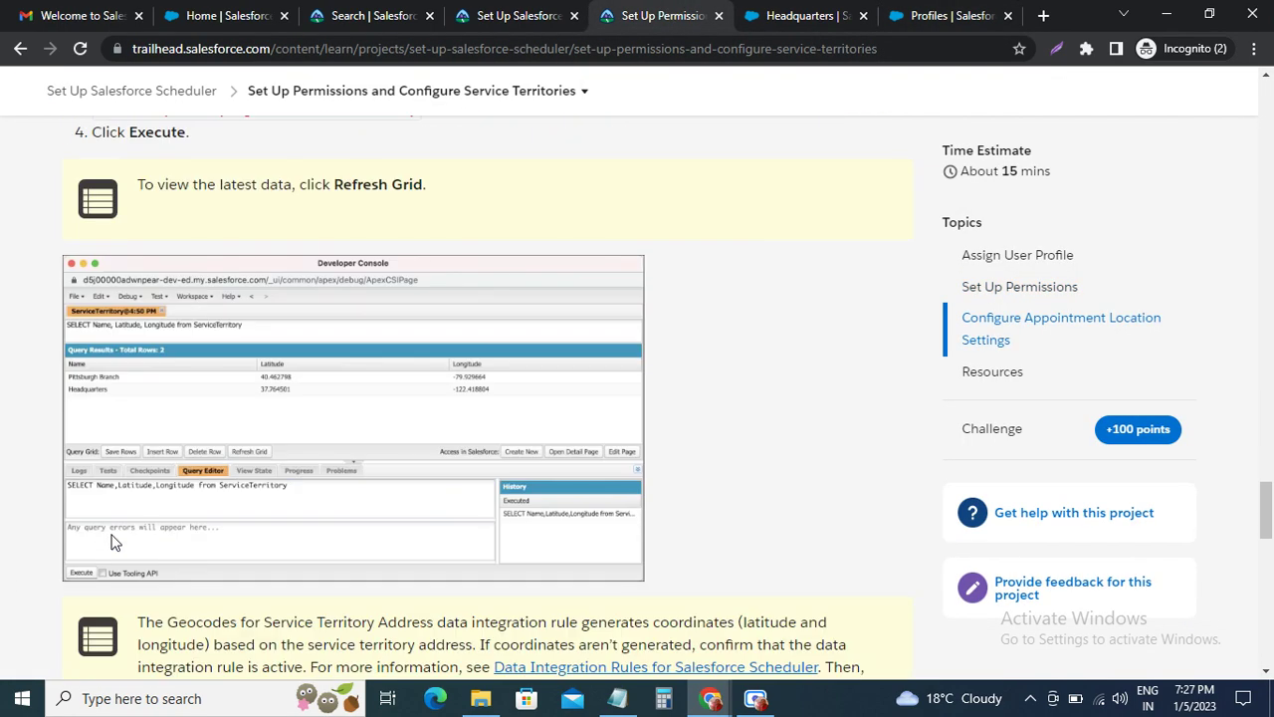
scroll(147, 563, down, 4)
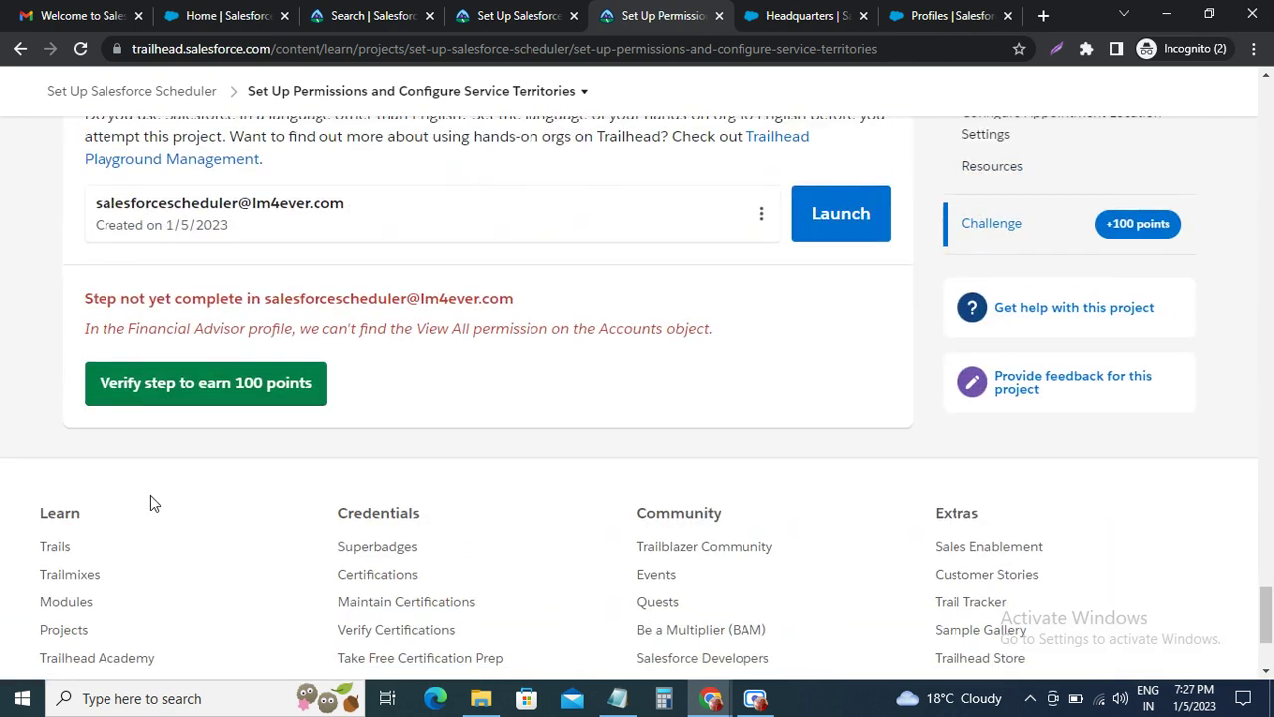
click(153, 390)
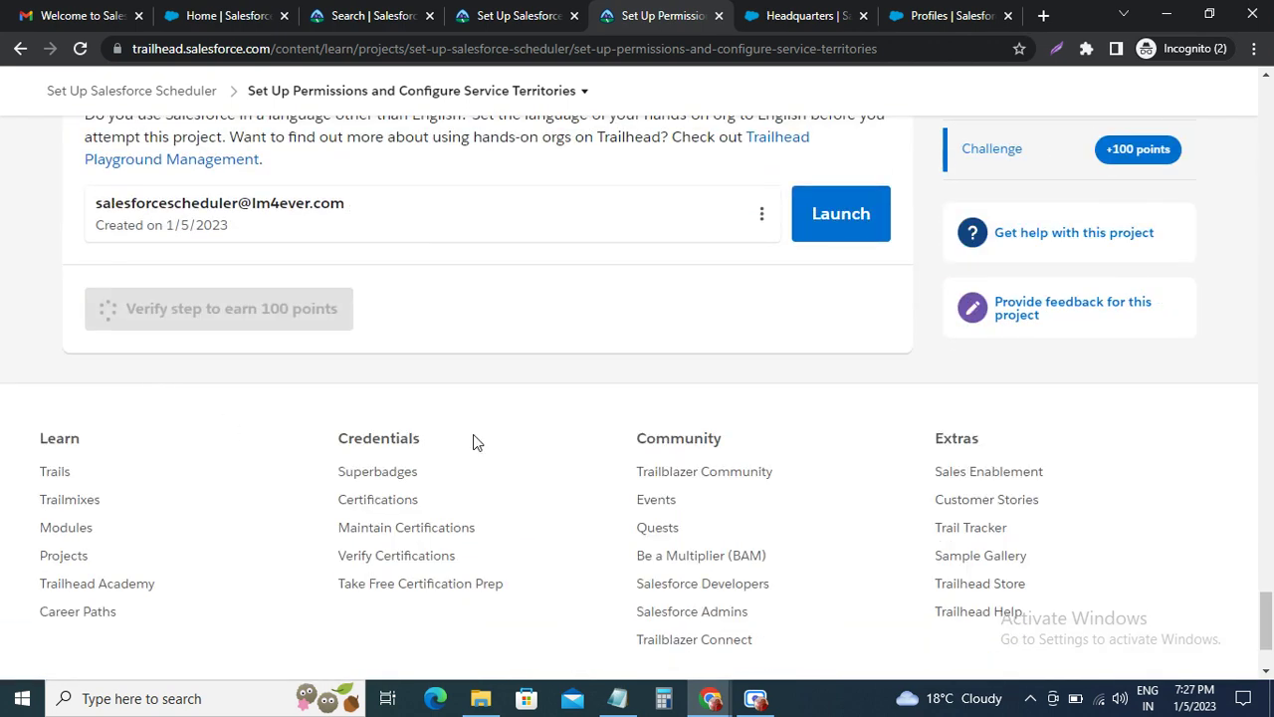